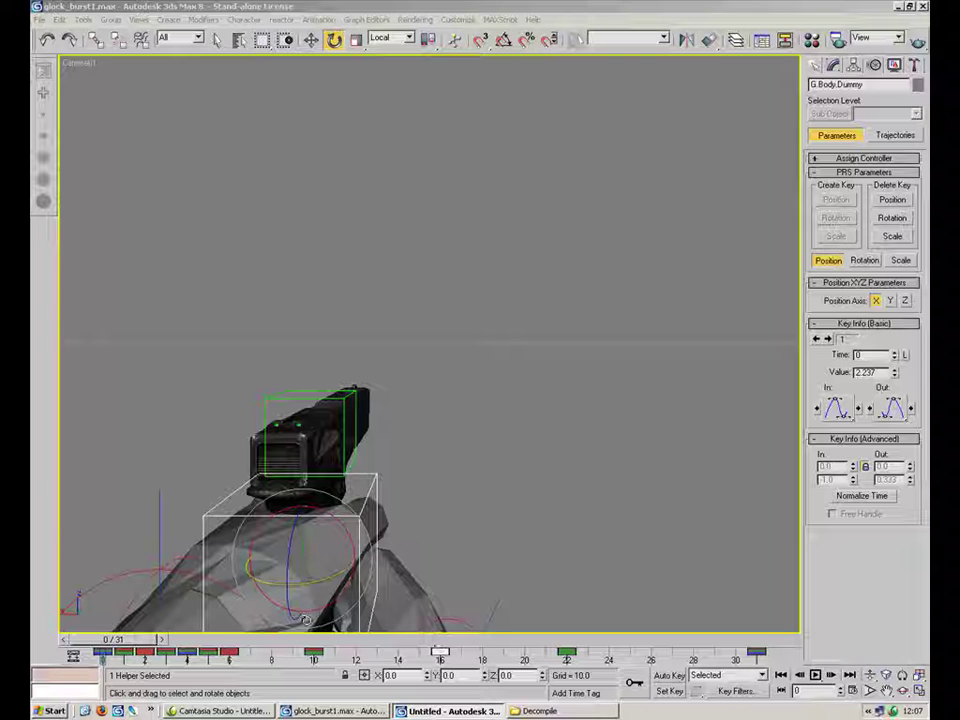
# Scrub through and play the glock_burst1 animation in the camera view.
pyautogui.moveTo(126, 638); pyautogui.dragTo(152, 635)
pyautogui.moveTo(220, 622); pyautogui.dragTo(780, 628)
pyautogui.click(815, 675)
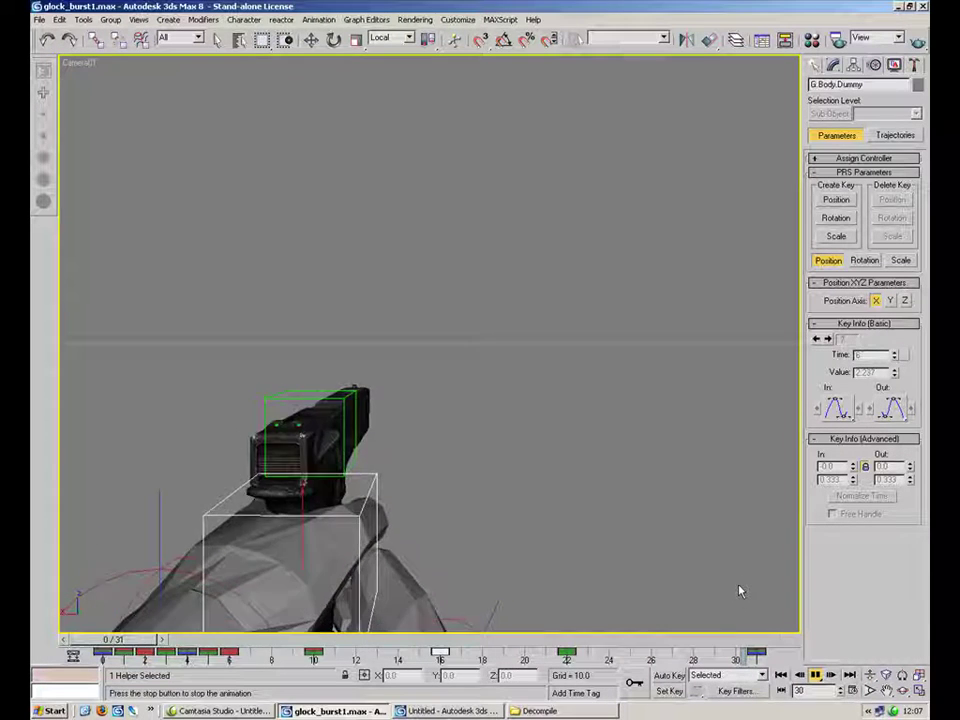
pyautogui.click(493, 711)
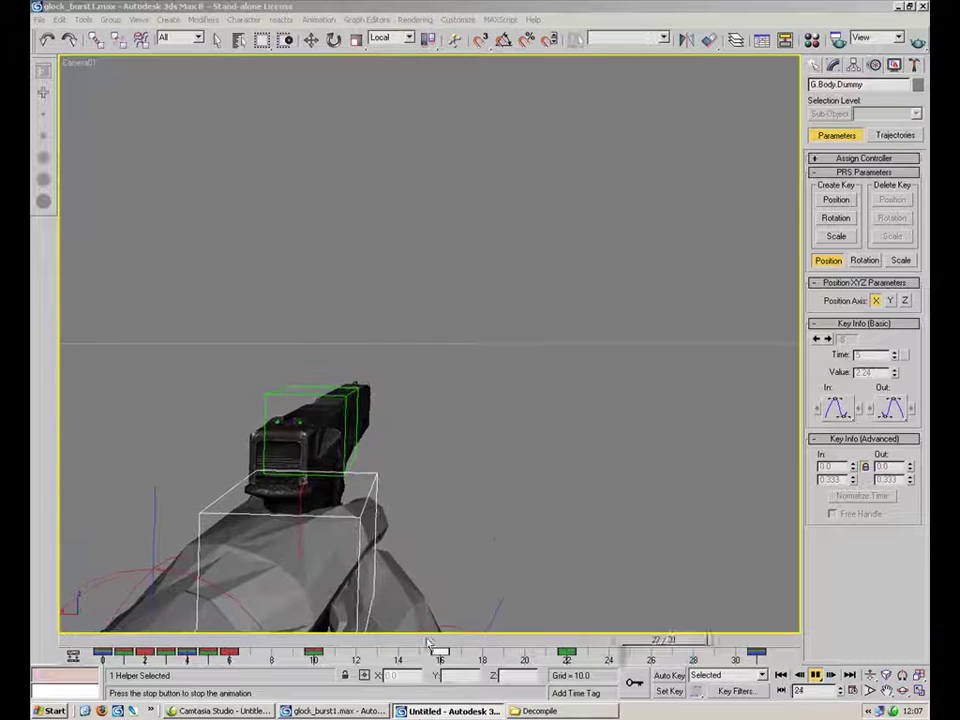
pyautogui.click(514, 520)
pyautogui.press('e')
# Switch to the untitled 3ds Max scene holding the old skeleton and reset it.
pyautogui.click(456, 710)
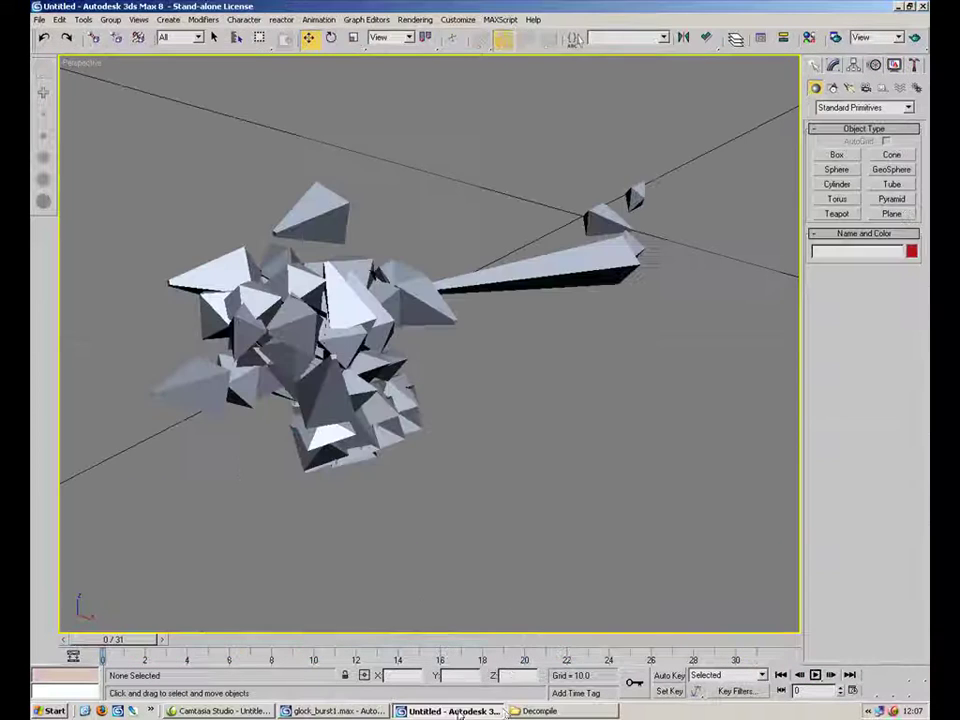
pyautogui.click(524, 711)
pyautogui.click(530, 711)
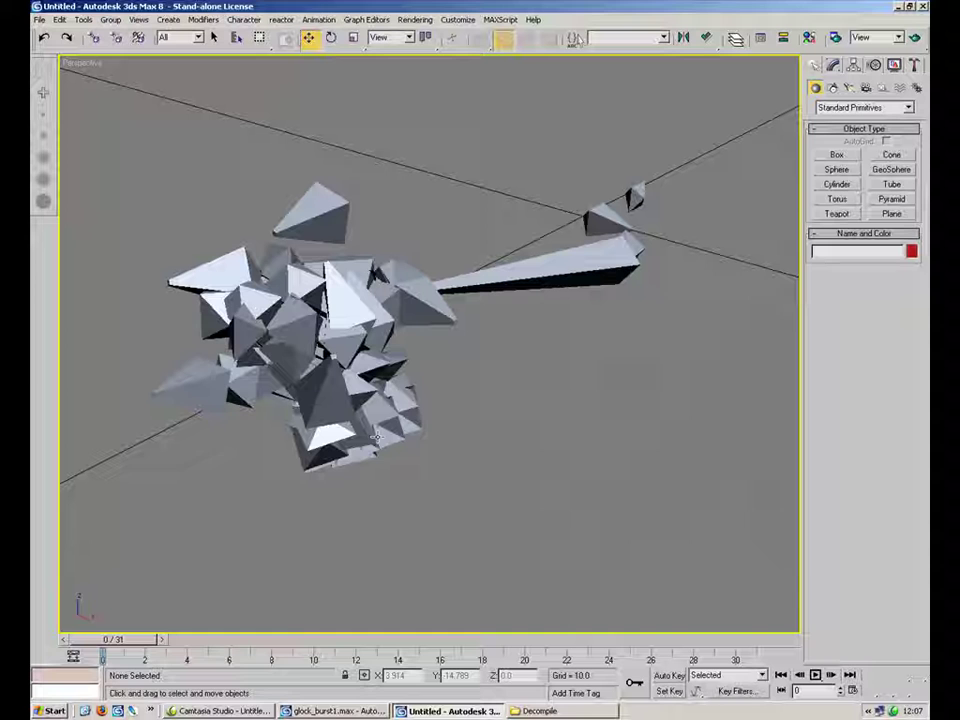
pyautogui.click(39, 19)
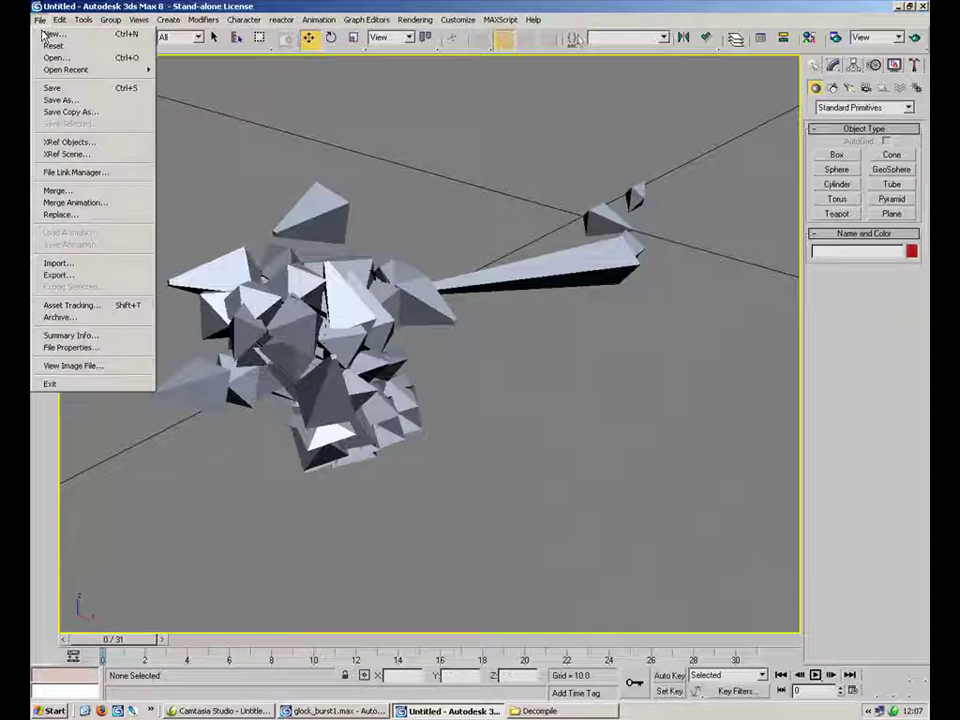
pyautogui.click(93, 47)
pyautogui.click(485, 389)
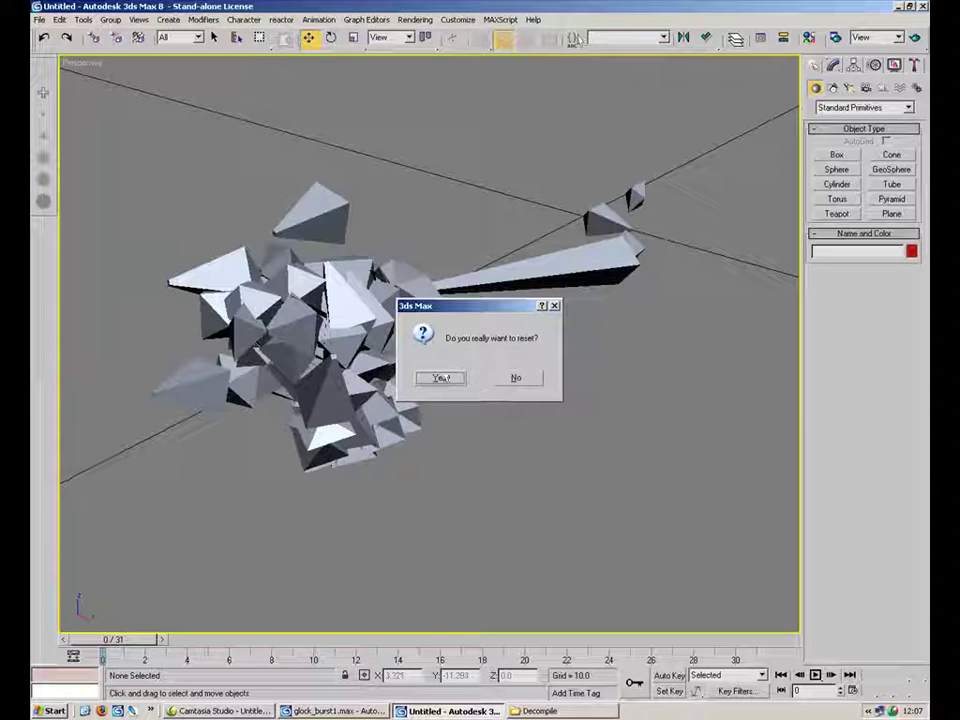
pyautogui.click(440, 378)
# Import glock_fireburst2.smd from the Decompile folder into the empty scene.
pyautogui.click(540, 711)
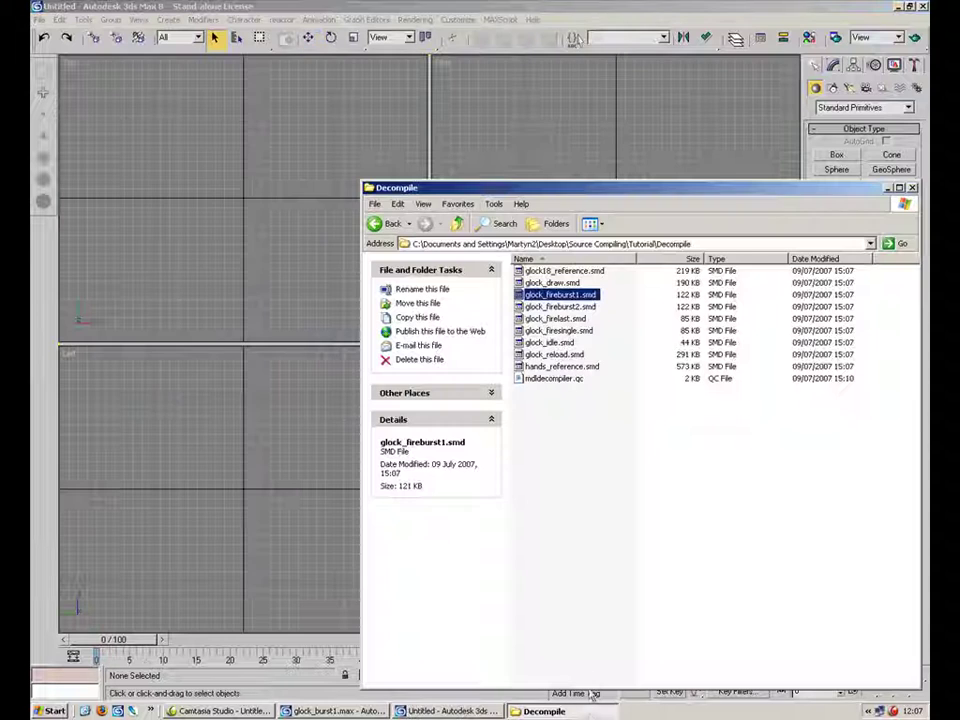
pyautogui.click(585, 308)
pyautogui.moveTo(247, 494); pyautogui.dragTo(247, 494)
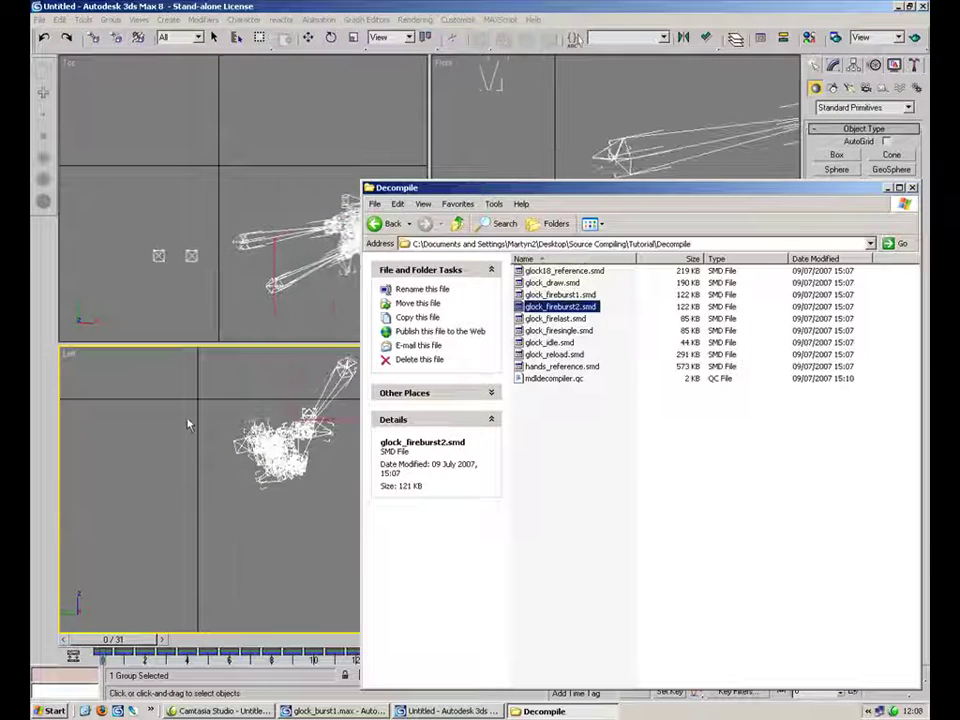
# Move the whole imported skeleton closer to the origin and maximize the Perspective viewport.
pyautogui.keyDown('alt'); pyautogui.moveTo(628, 423); pyautogui.dragTo(655, 462, button='middle'); pyautogui.keyUp('alt')
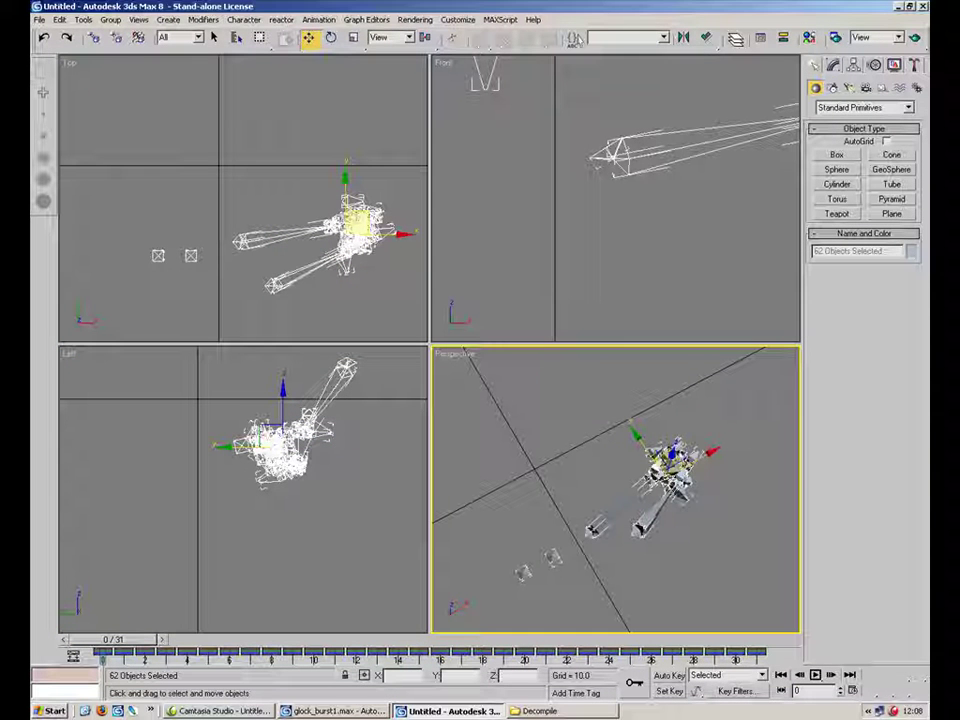
pyautogui.moveTo(672, 452); pyautogui.dragTo(578, 412)
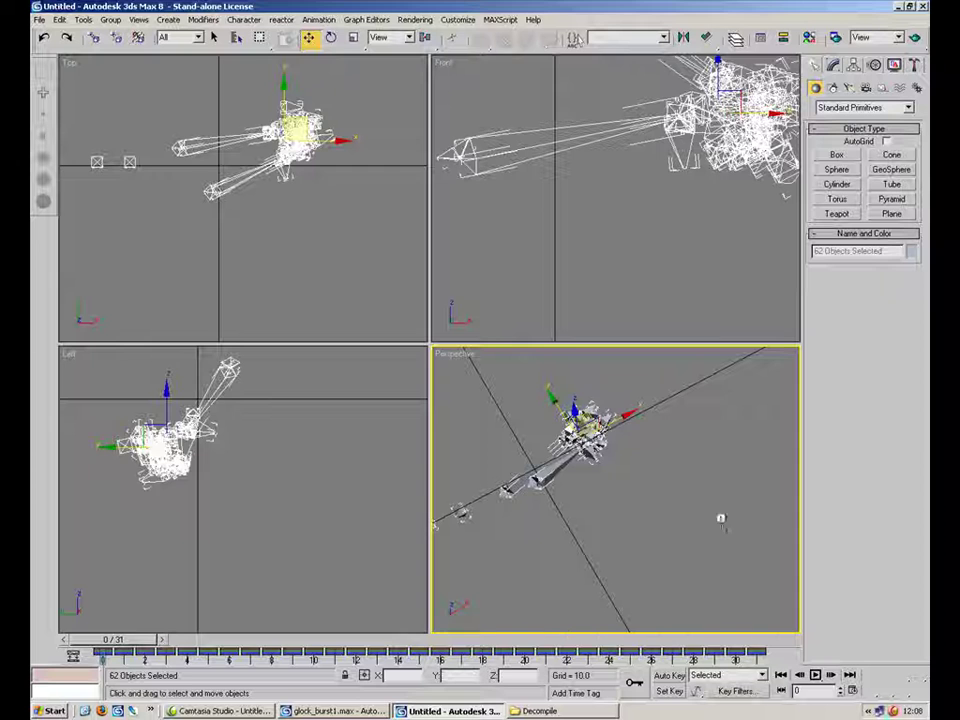
pyautogui.click(723, 527)
pyautogui.hotkey('alt', 'w')
pyautogui.keyDown('alt'); pyautogui.moveTo(519, 294); pyautogui.dragTo(373, 287, button='middle'); pyautogui.keyUp('alt')
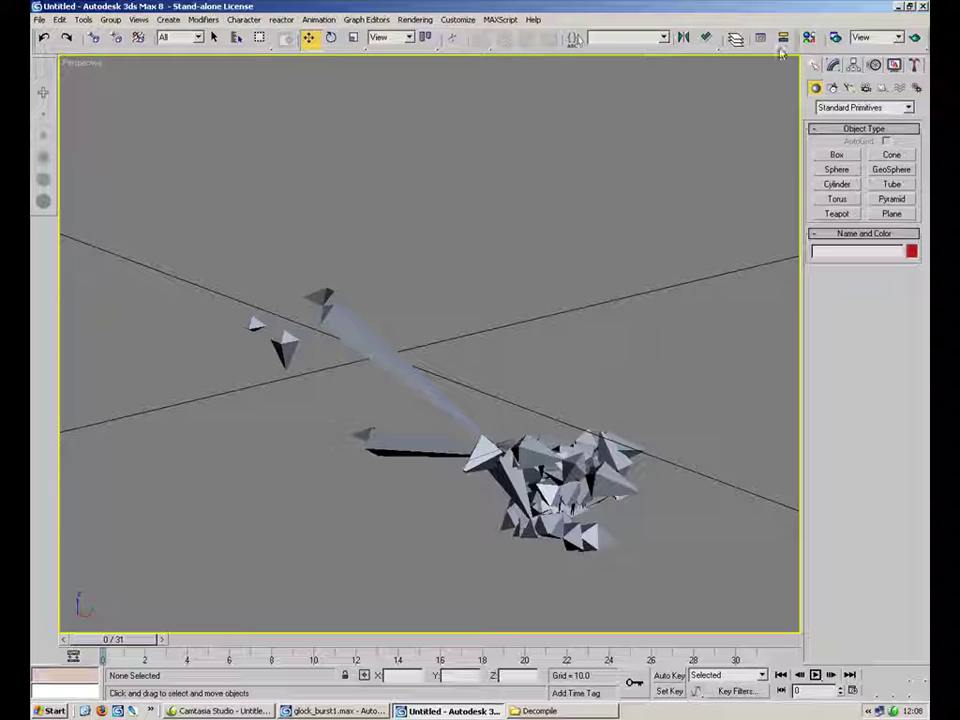
# Play the imported burst animation while viewing the skeleton from different angles, then stop playback.
pyautogui.press('/')
pyautogui.keyDown('alt'); pyautogui.moveTo(545, 397); pyautogui.dragTo(688, 234, button='middle'); pyautogui.keyUp('alt')
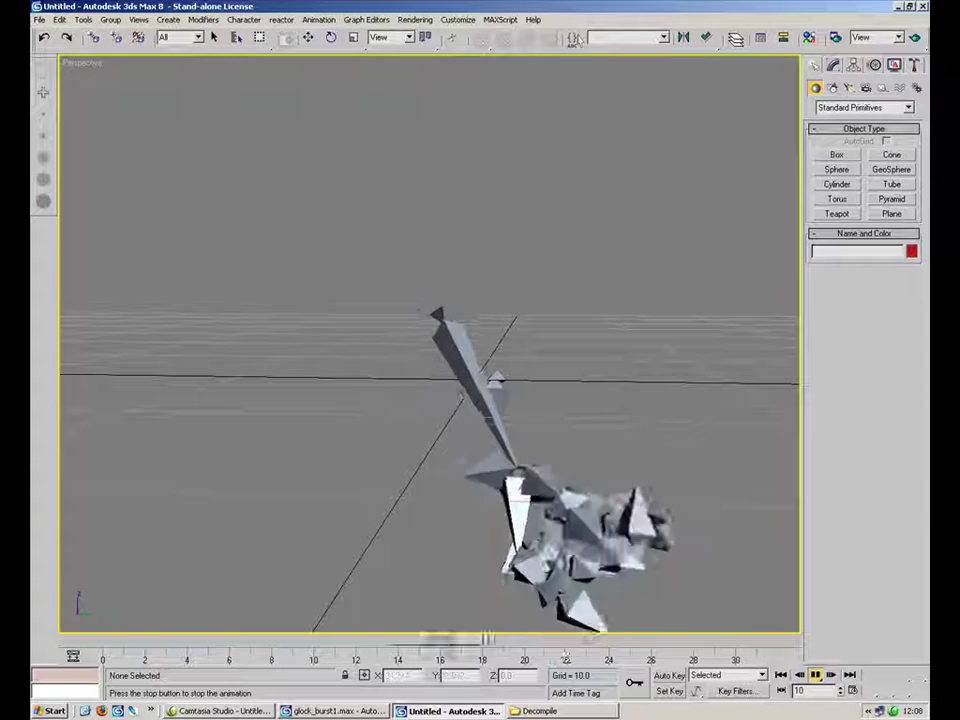
pyautogui.click(815, 675)
# Select all the imported bones, rotate them together, and clear the selection.
pyautogui.hotkey('ctrl', 'a')
pyautogui.click(332, 37)
pyautogui.moveTo(541, 452); pyautogui.dragTo(508, 430)
pyautogui.click(580, 393)
pyautogui.keyDown('alt'); pyautogui.moveTo(580, 393); pyautogui.dragTo(440, 370, button='middle'); pyautogui.keyUp('alt')
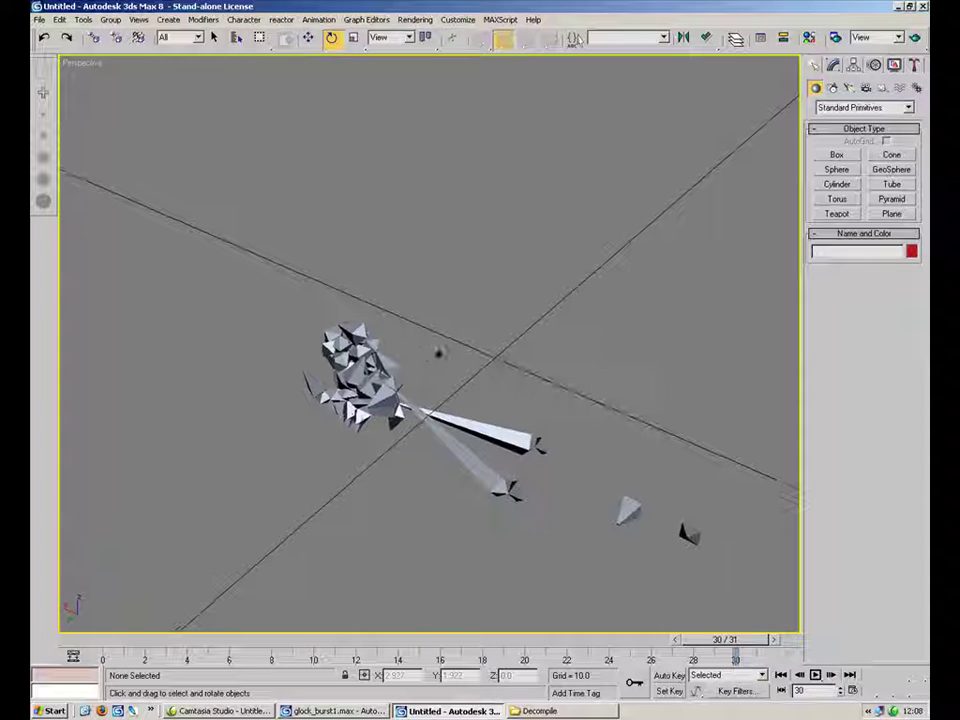
# Replay the reference animation, rewind it, and examine the slide bone close up at frame 1.
pyautogui.press('/')
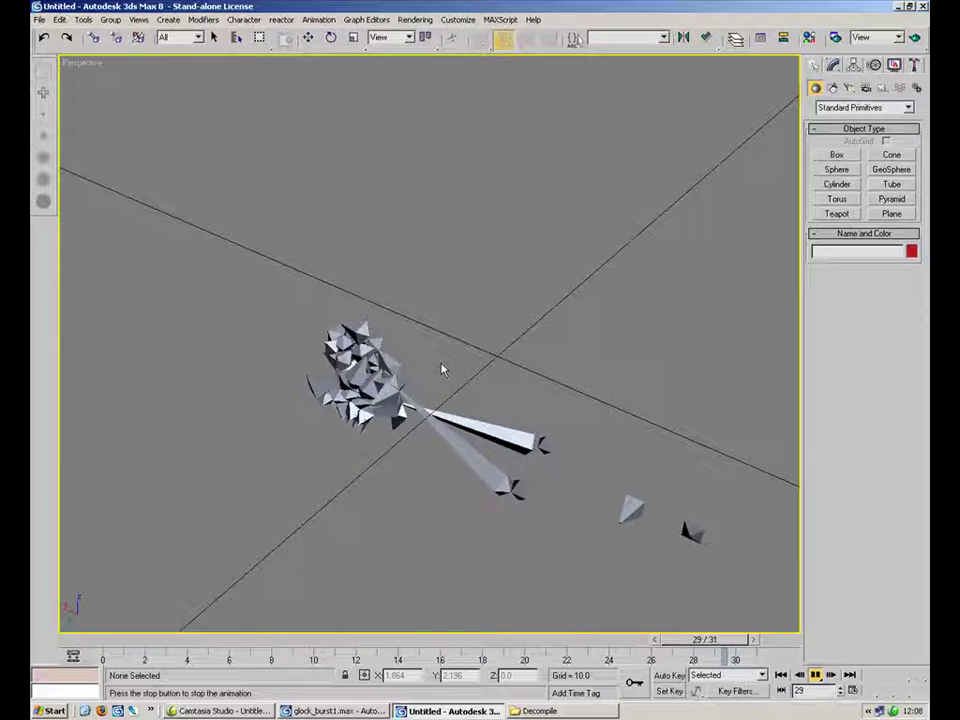
pyautogui.moveTo(345, 639); pyautogui.dragTo(105, 639)
pyautogui.press('e')
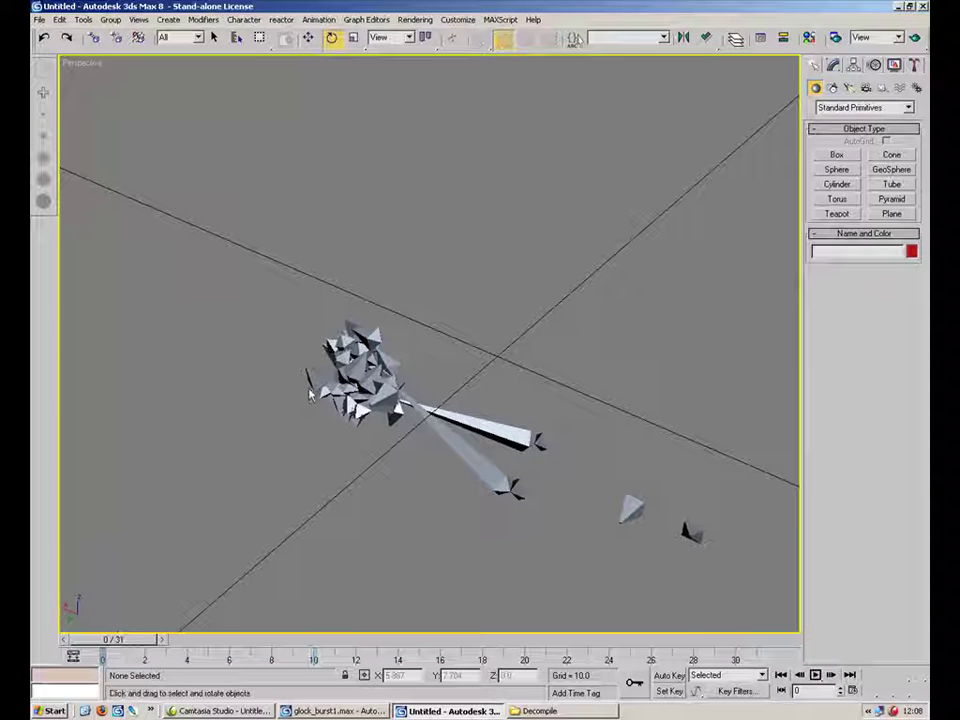
pyautogui.press('.')
pyautogui.keyDown('alt'); pyautogui.moveTo(443, 406); pyautogui.dragTo(514, 341, button='middle'); pyautogui.keyUp('alt')
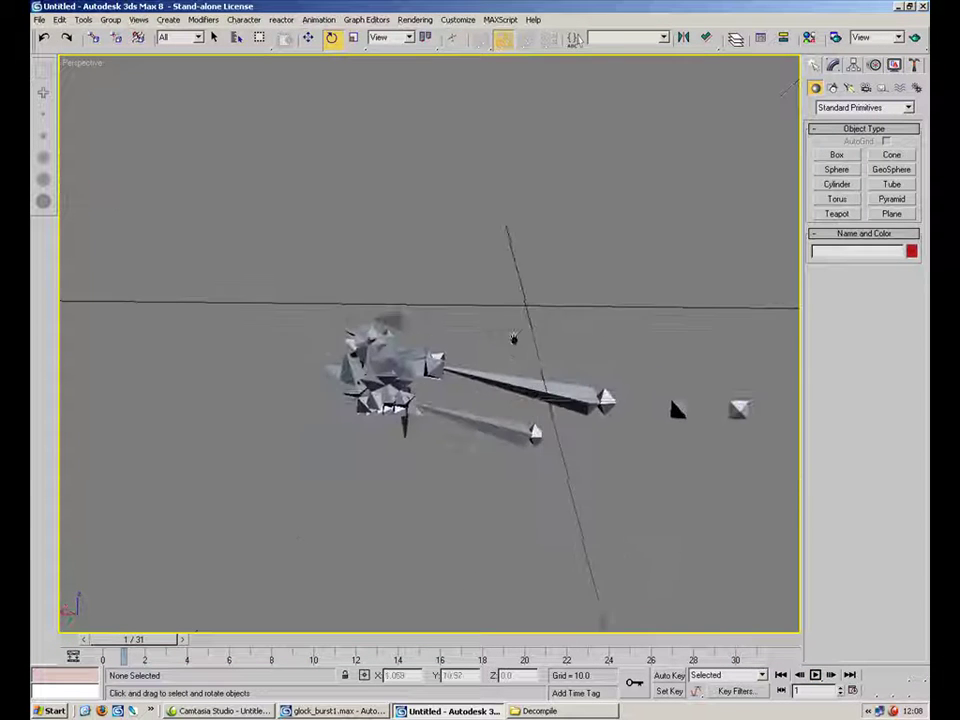
pyautogui.scroll(5, 489, 349)
pyautogui.click(375, 288)
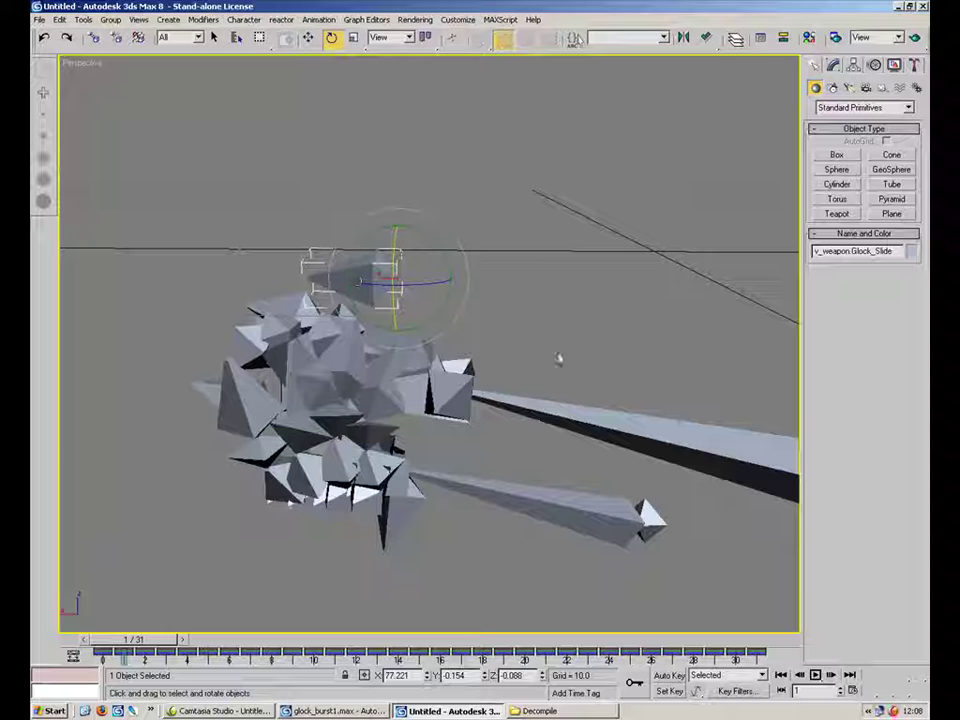
pyautogui.click(555, 348)
# Step frame by frame through the opening shots of the reference burst and back again to study the recoil.
pyautogui.press('.')
pyautogui.press('.')
pyautogui.press('.')
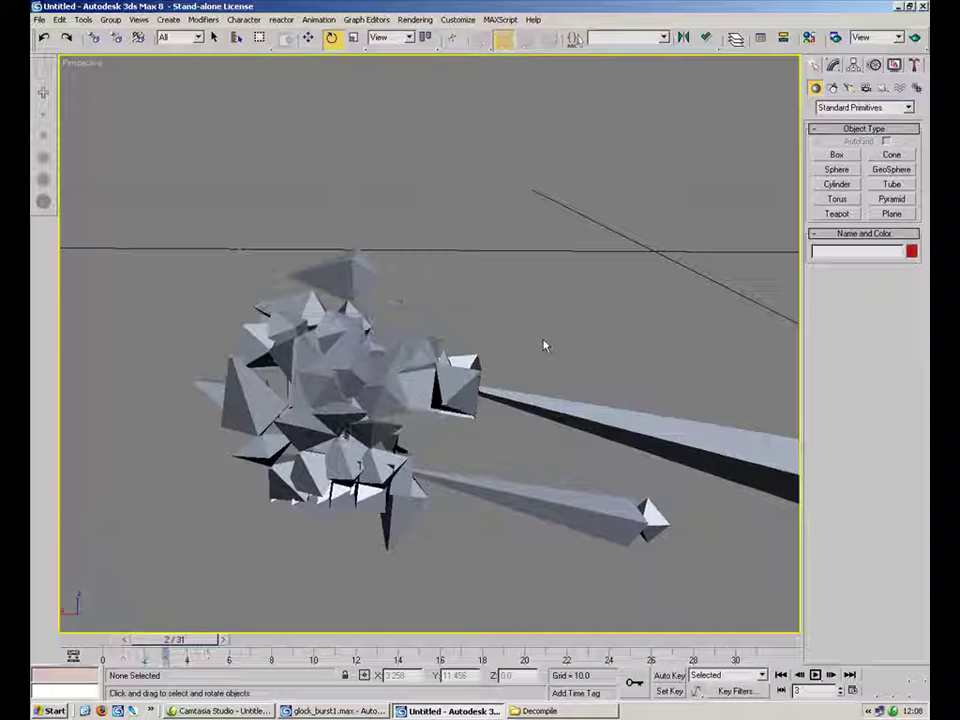
pyautogui.press('.')
pyautogui.press('.')
pyautogui.press('.')
pyautogui.press('.')
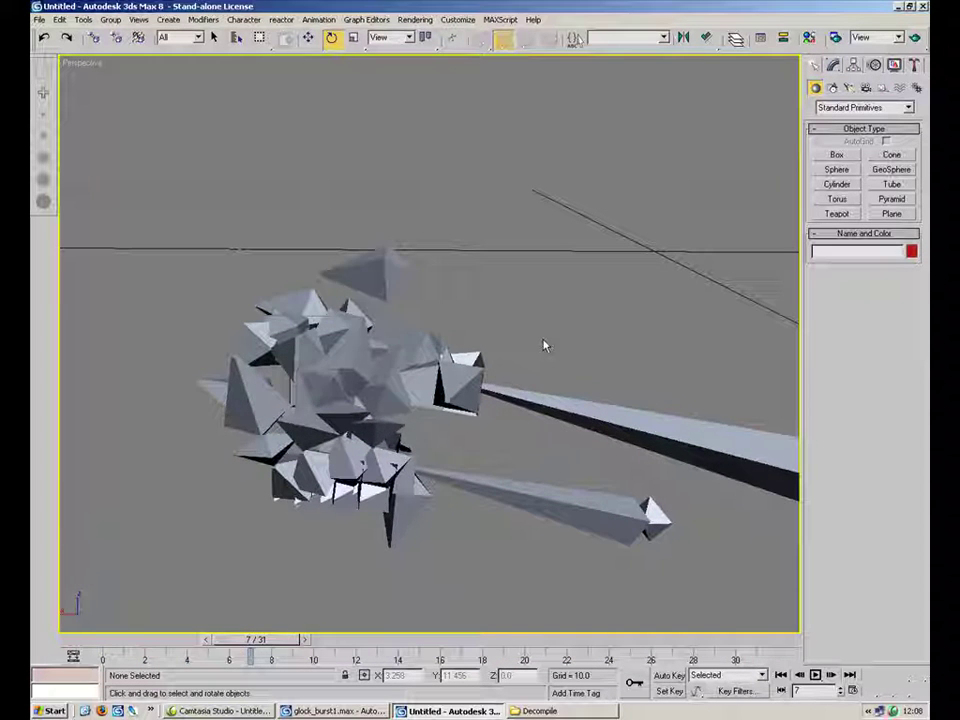
pyautogui.press(',')
pyautogui.press(',')
pyautogui.press(',')
pyautogui.press(',')
pyautogui.press(',')
pyautogui.press(',')
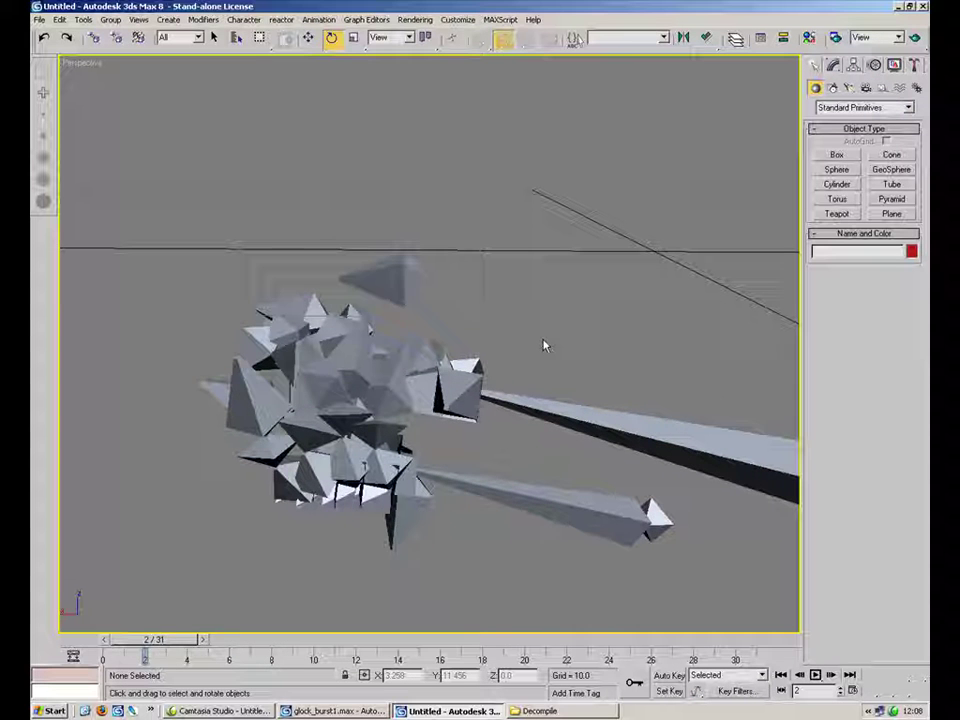
# Step frame by frame through the rest of the reference burst up to its end and return to frame 0.
pyautogui.press('.')
pyautogui.press('.')
pyautogui.press('.')
pyautogui.press('.')
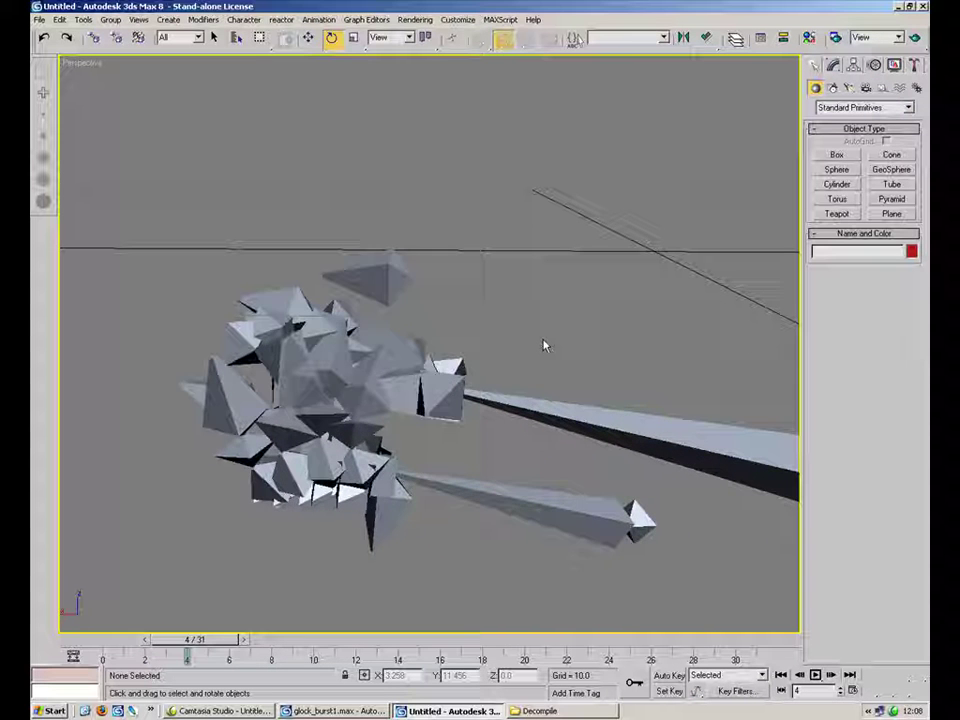
pyautogui.press('.')
pyautogui.press('.')
pyautogui.press('.')
pyautogui.press('.')
pyautogui.press('.')
pyautogui.press('.')
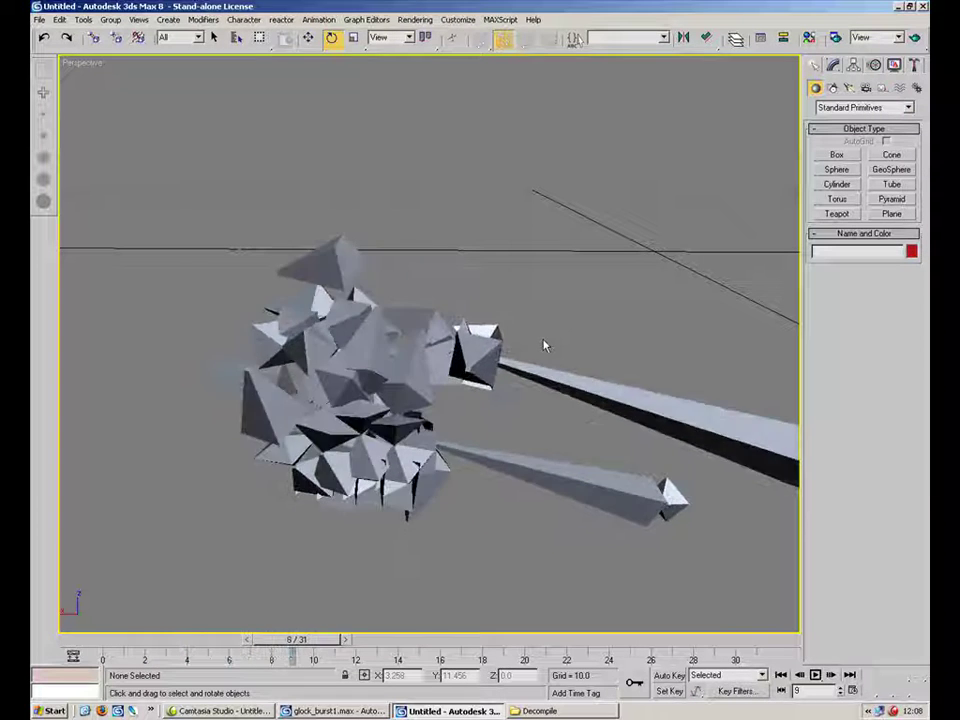
pyautogui.press('.')
pyautogui.press('.')
pyautogui.press('.')
pyautogui.press('.')
pyautogui.press('.')
pyautogui.press('.')
pyautogui.press('.')
pyautogui.press('.')
pyautogui.press('.')
pyautogui.press('.')
pyautogui.press('.')
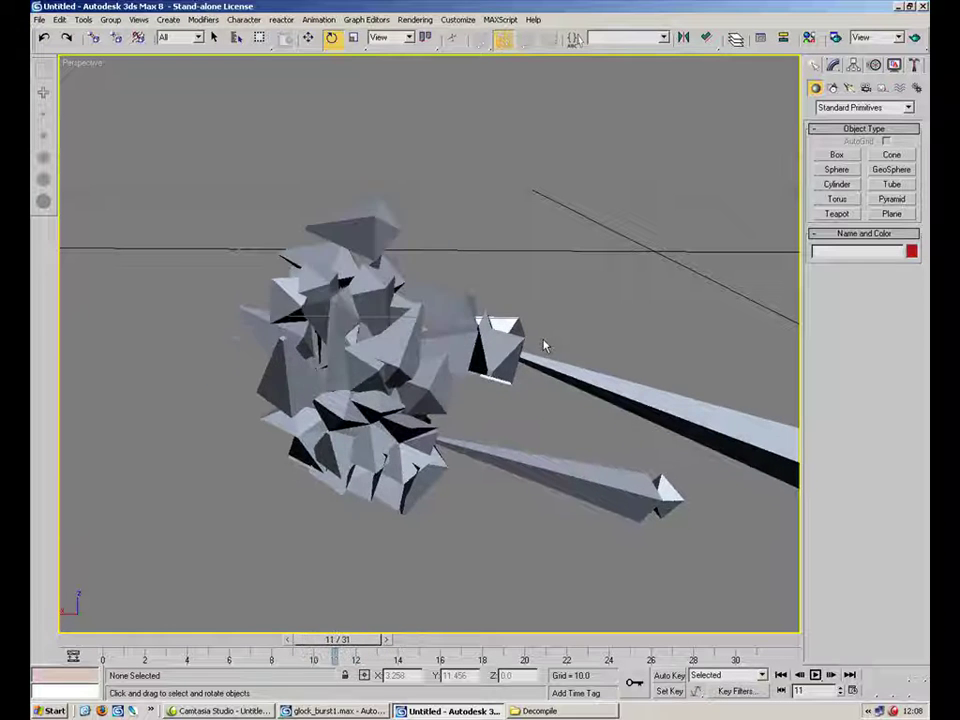
pyautogui.press('.')
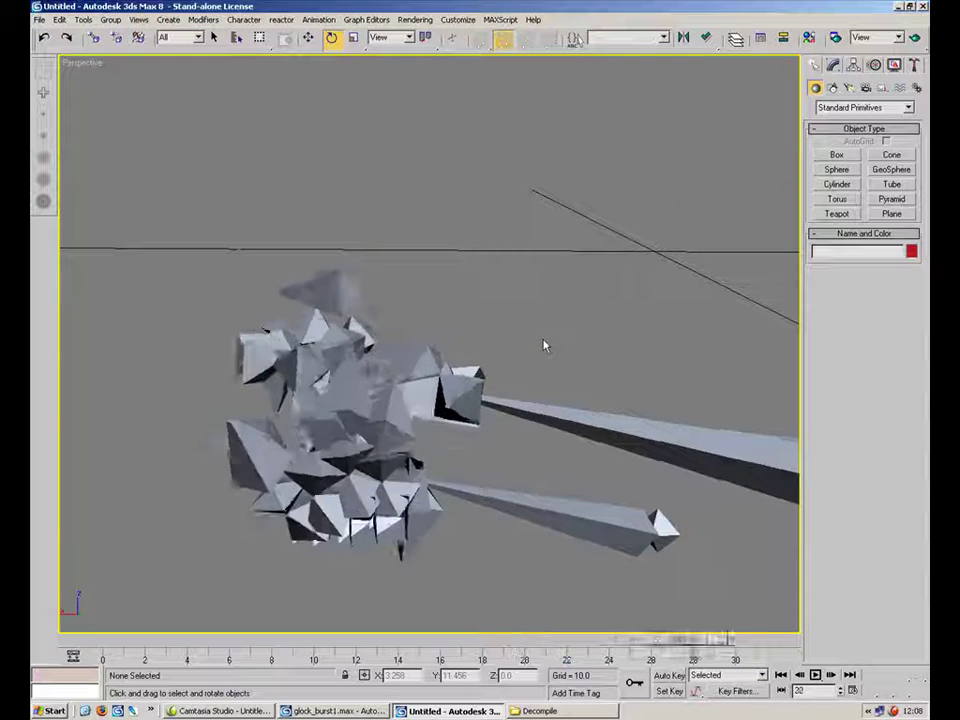
pyautogui.press('.')
pyautogui.press('.')
pyautogui.press('.')
pyautogui.press('.')
pyautogui.press('.')
pyautogui.press('.')
pyautogui.press('.')
pyautogui.press('.')
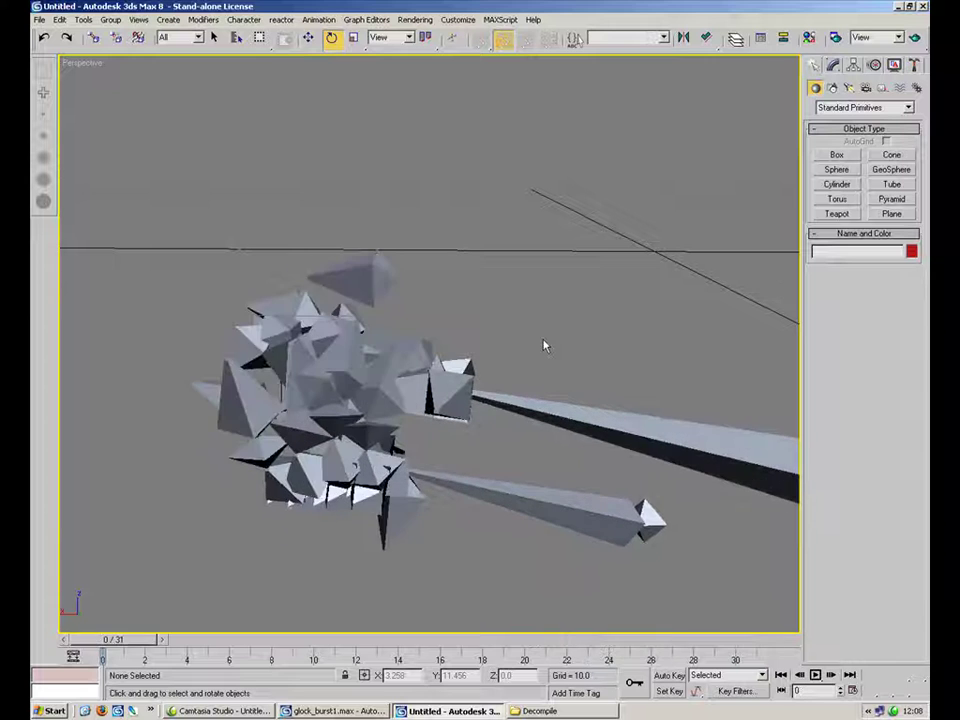
# Switch to the glock_burst1 scene, select all objects, and delete all their animation keys.
pyautogui.click(333, 711)
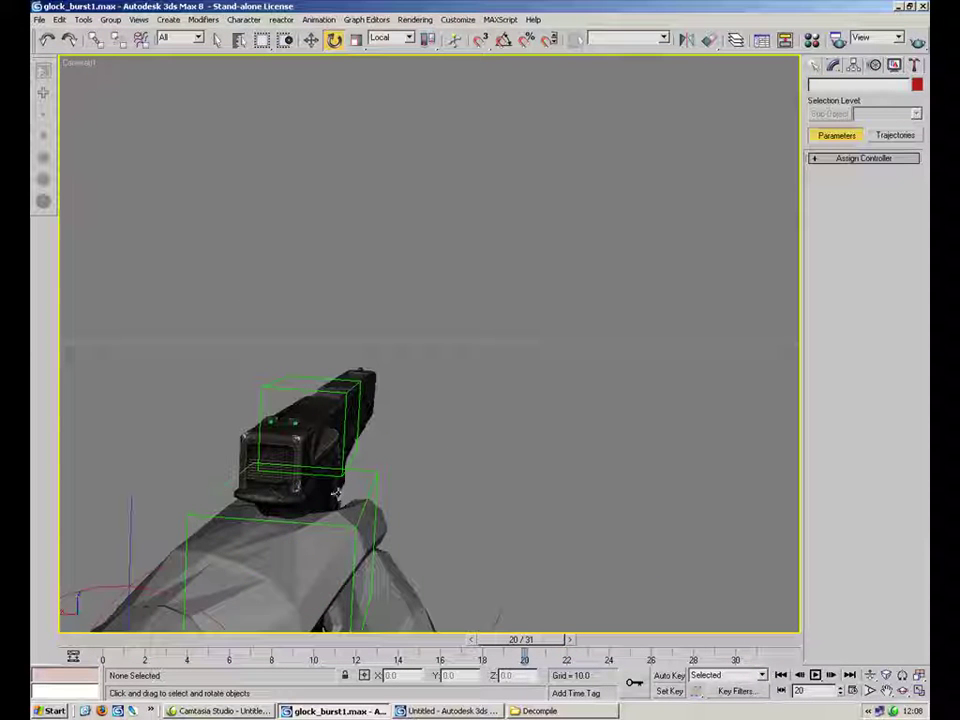
pyautogui.hotkey('ctrl', 'a')
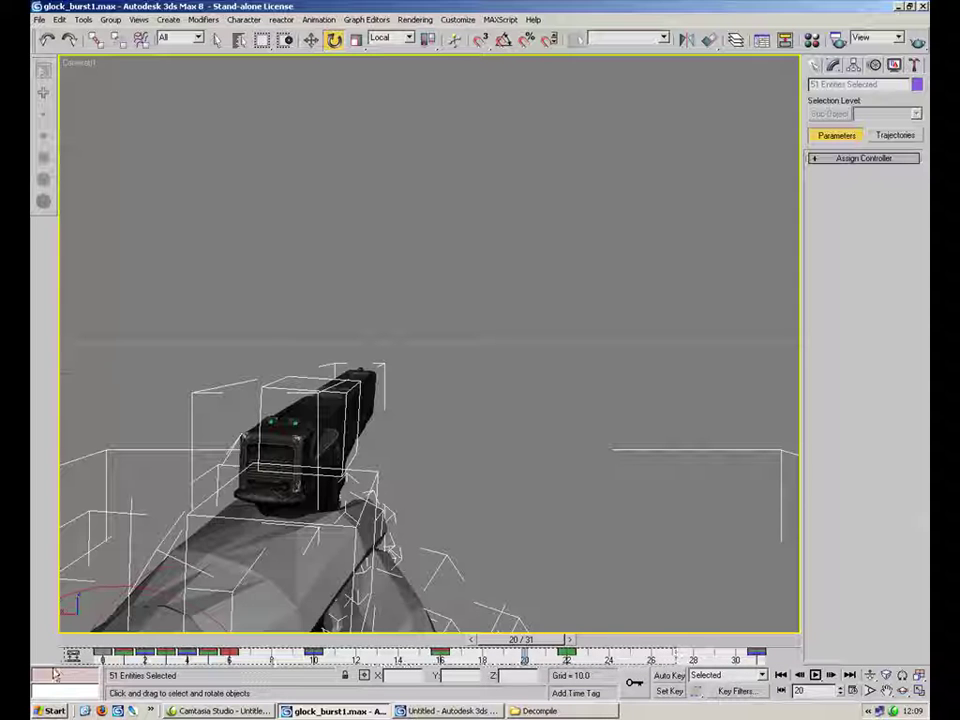
pyautogui.moveTo(88, 662); pyautogui.dragTo(598, 666)
pyautogui.press('Delete')
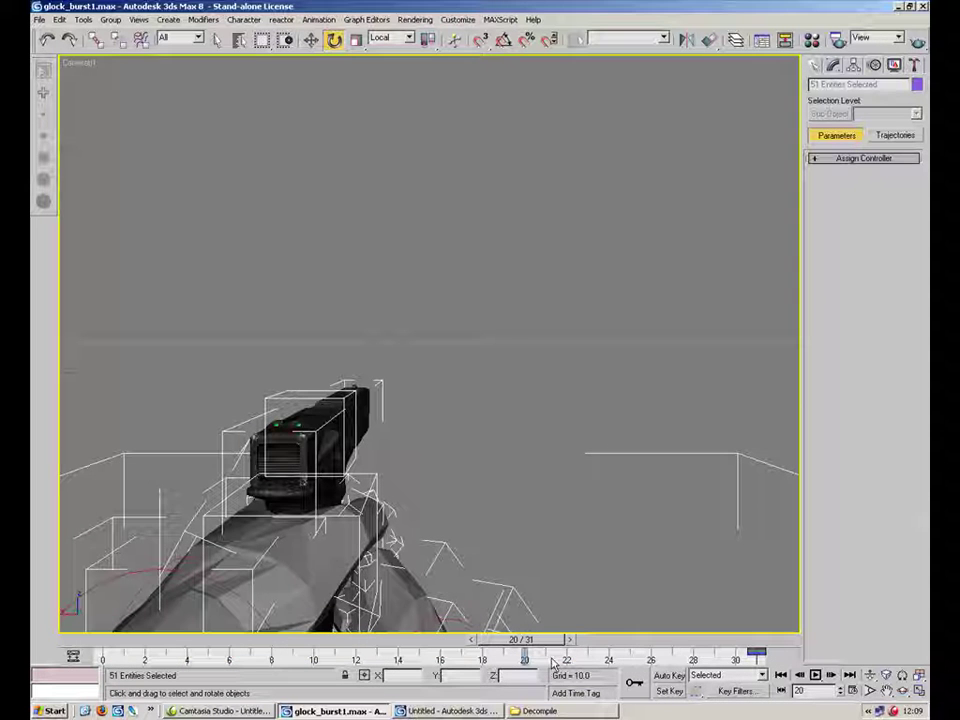
pyautogui.press('Delete')
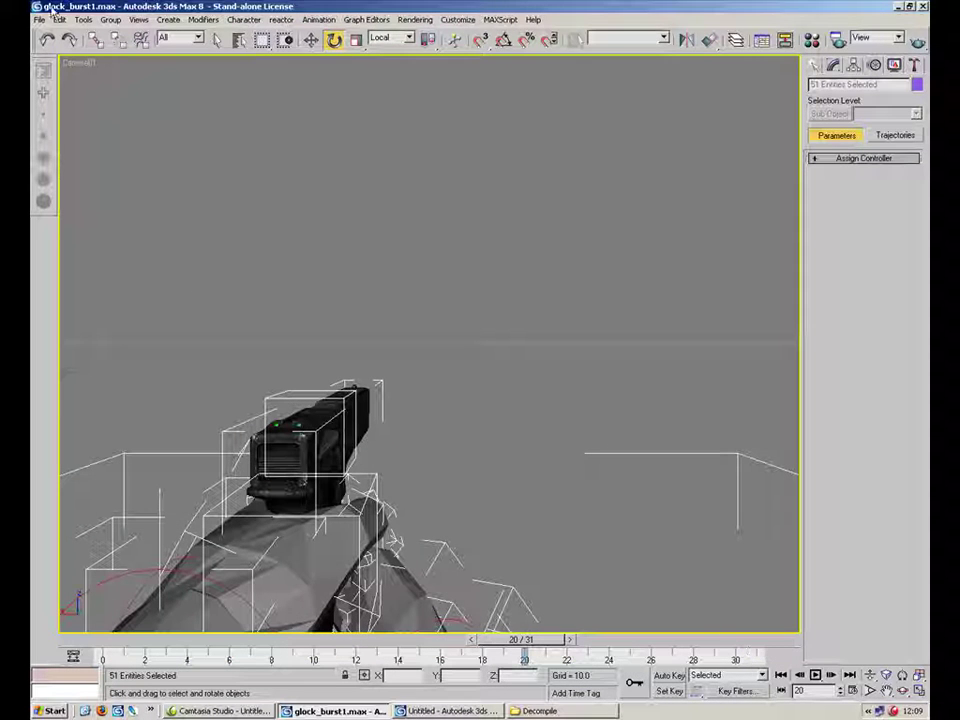
# Save the scene under the new name glock_burst2.max in the Animations folder.
pyautogui.click(44, 19)
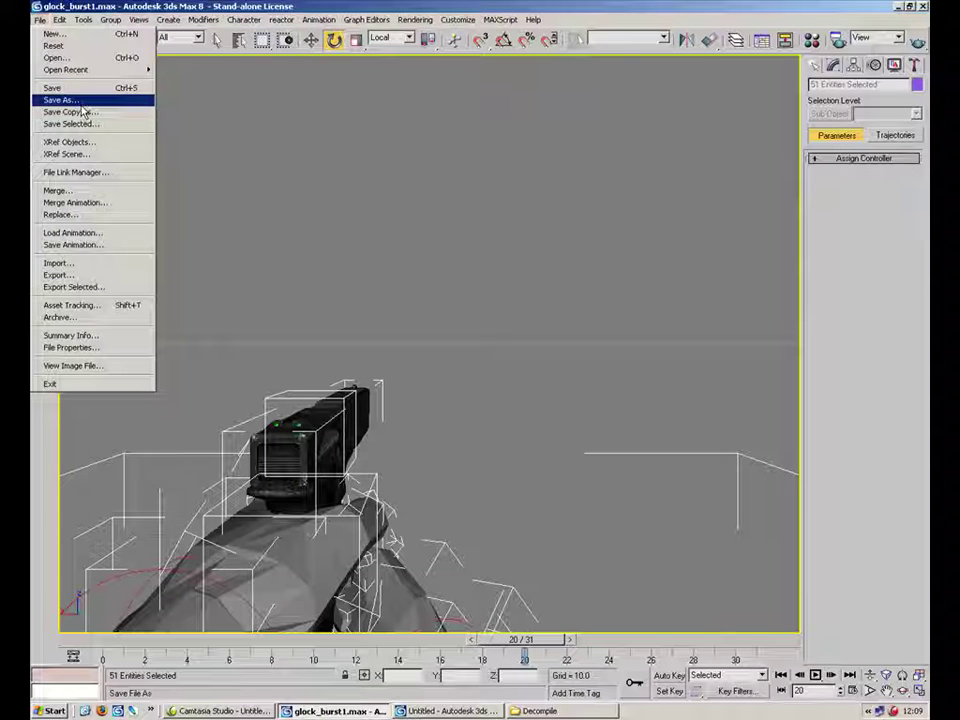
pyautogui.click(84, 103)
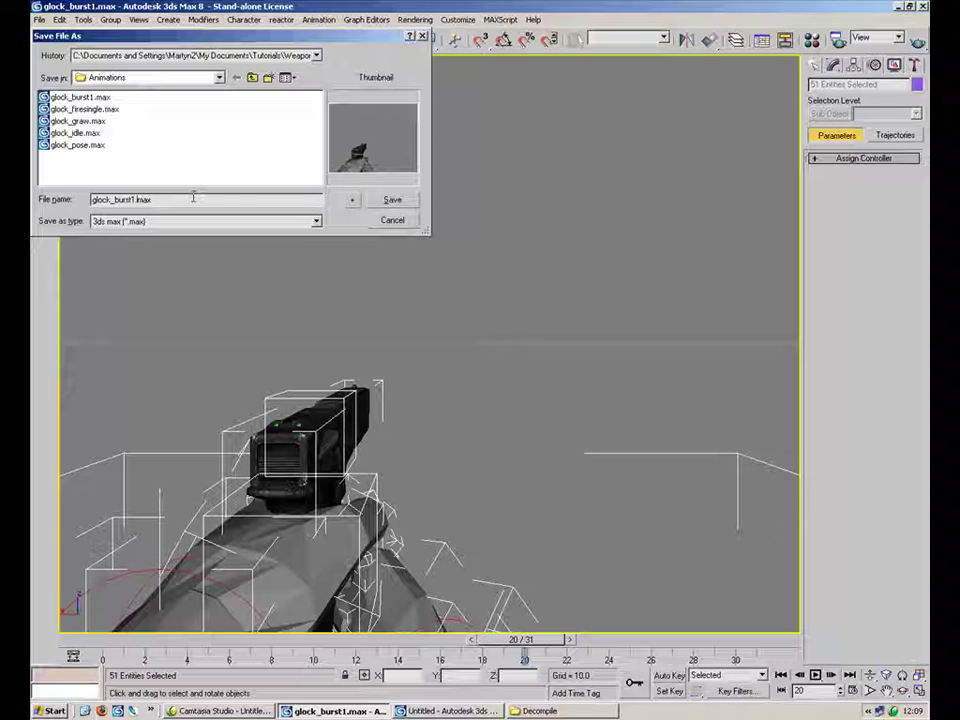
pyautogui.press('Return')
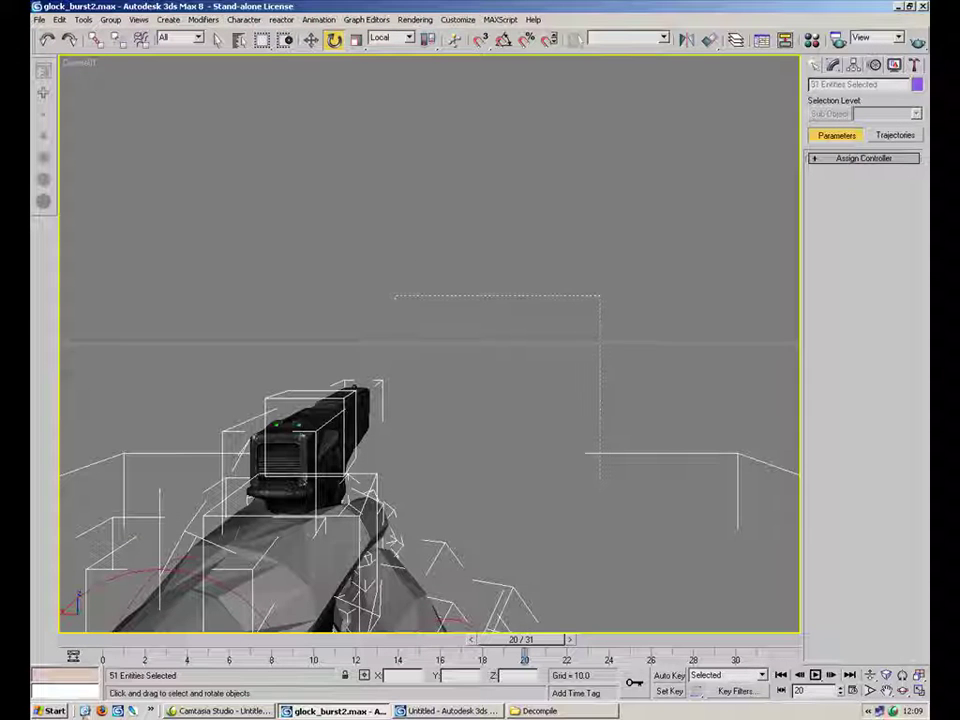
# Copy the position, rotation and scale keys of all selected objects from frame 0 to frame 31 and play the animation.
pyautogui.moveTo(510, 642); pyautogui.dragTo(32, 641)
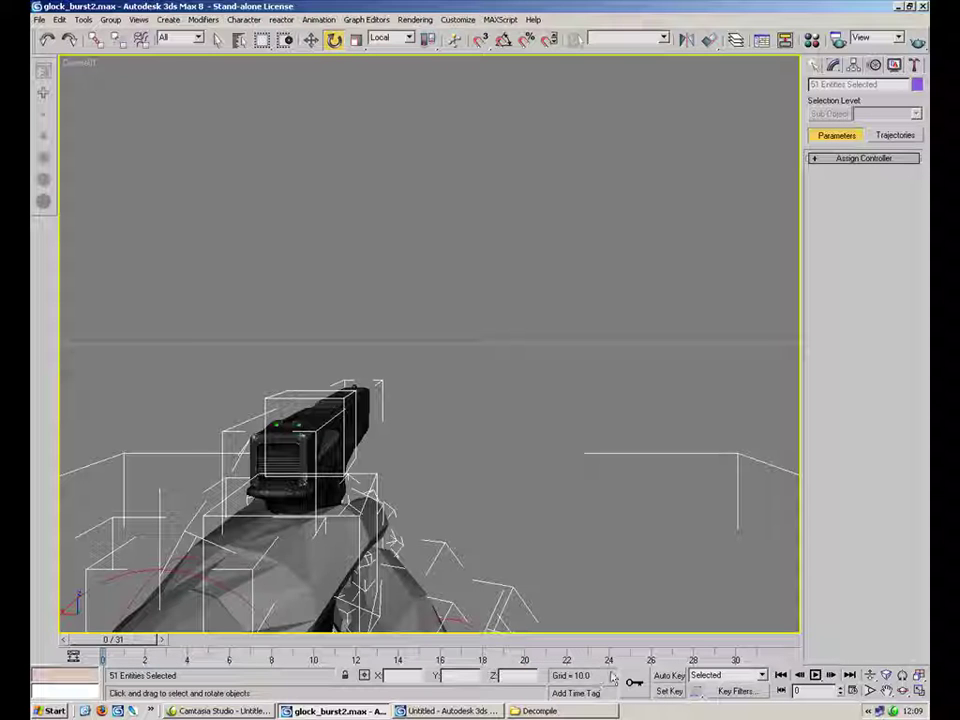
pyautogui.moveTo(157, 638); pyautogui.dragTo(774, 642)
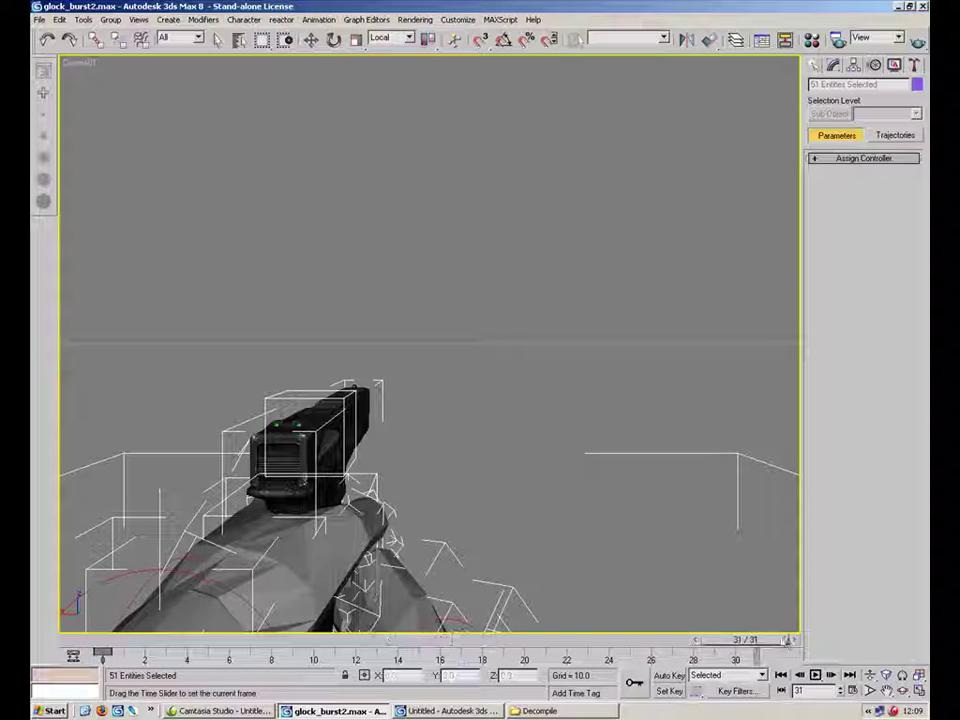
pyautogui.press('e')
pyautogui.rightClick(774, 641)
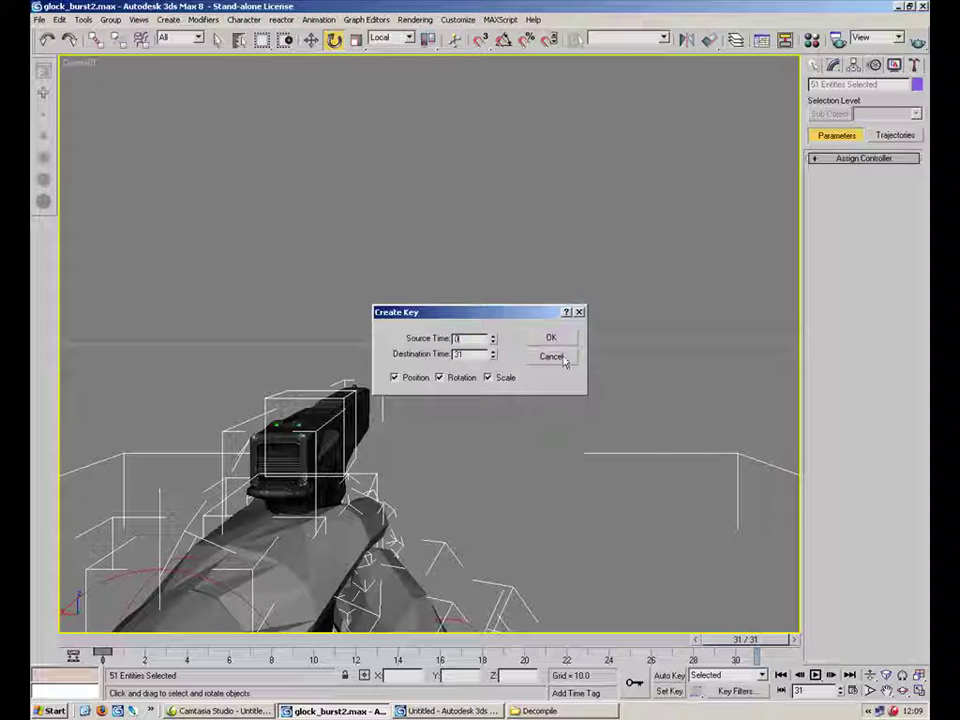
pyautogui.click(551, 339)
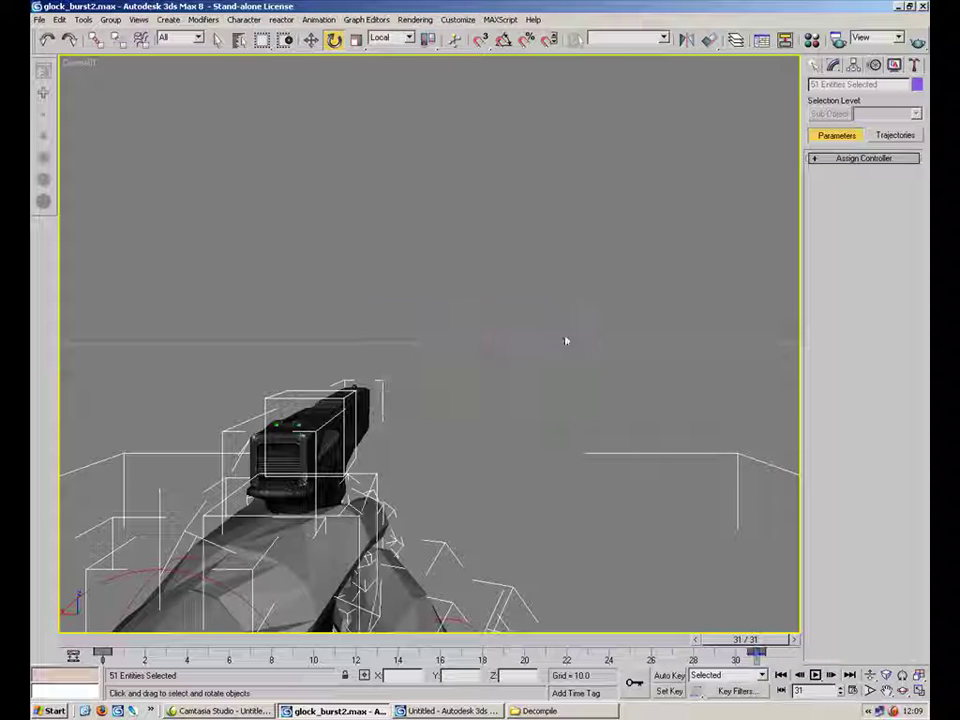
pyautogui.click(815, 675)
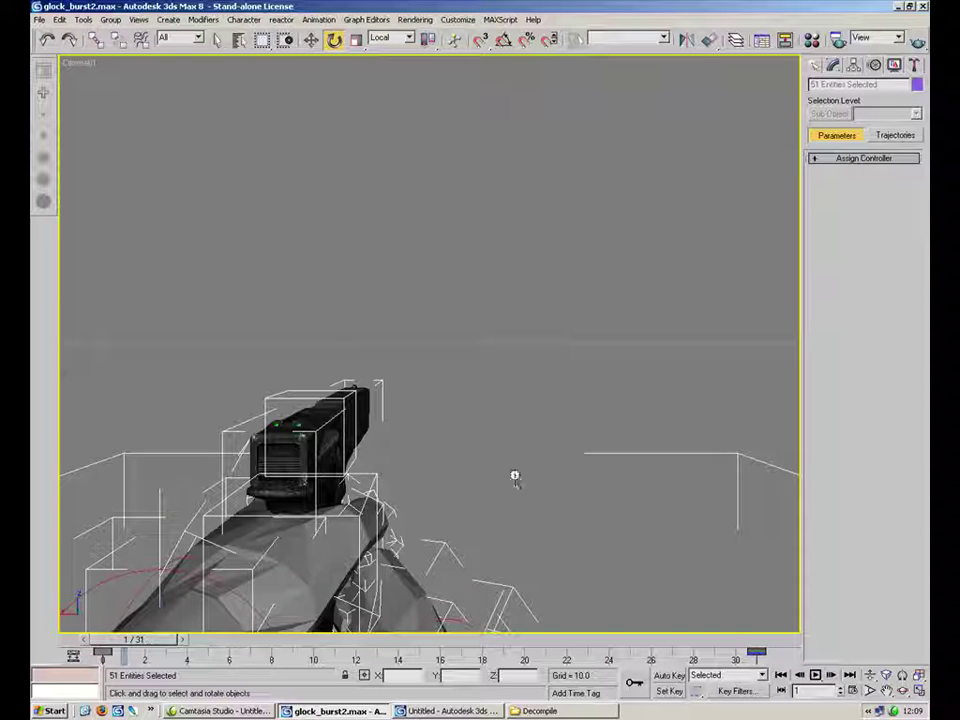
# Maximize the perspective view, turn on Auto Key and move G.Slide.Dummy backward along its local X axis at frame 1.
pyautogui.click(659, 594)
pyautogui.click(920, 692)
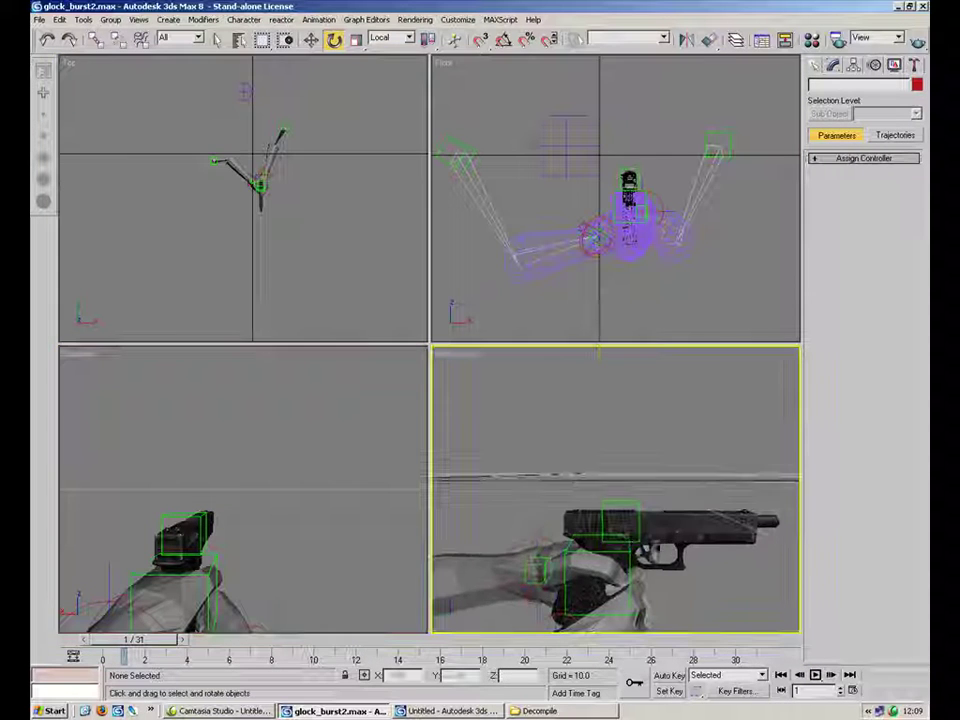
pyautogui.click(920, 692)
pyautogui.scroll(3, 501, 368)
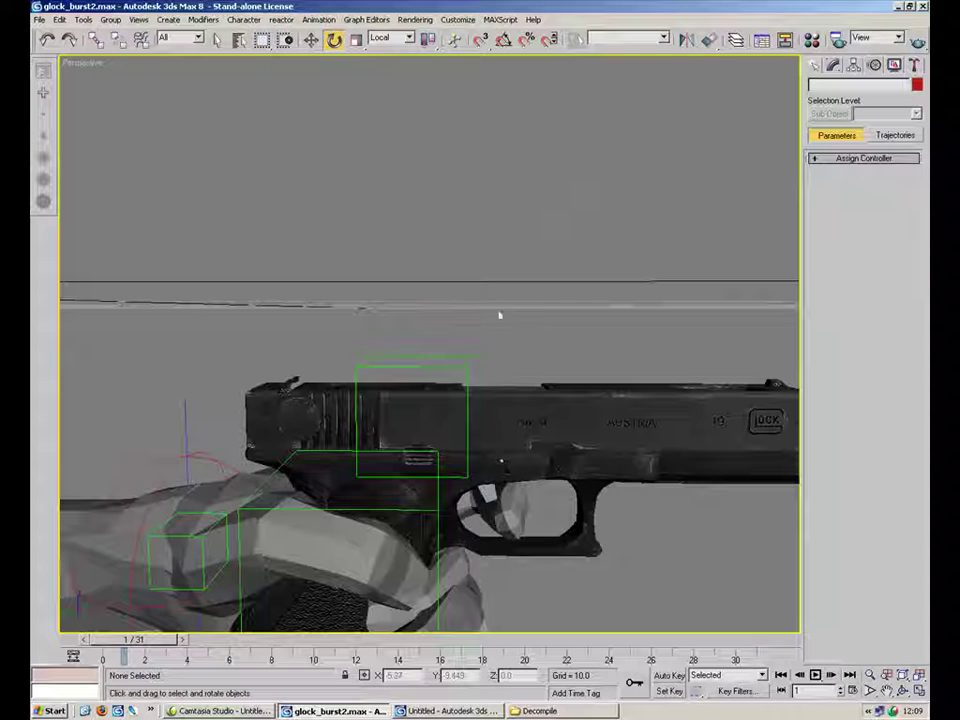
pyautogui.click(441, 371)
pyautogui.click(311, 40)
pyautogui.moveTo(462, 410); pyautogui.dragTo(376, 412)
pyautogui.press('n')
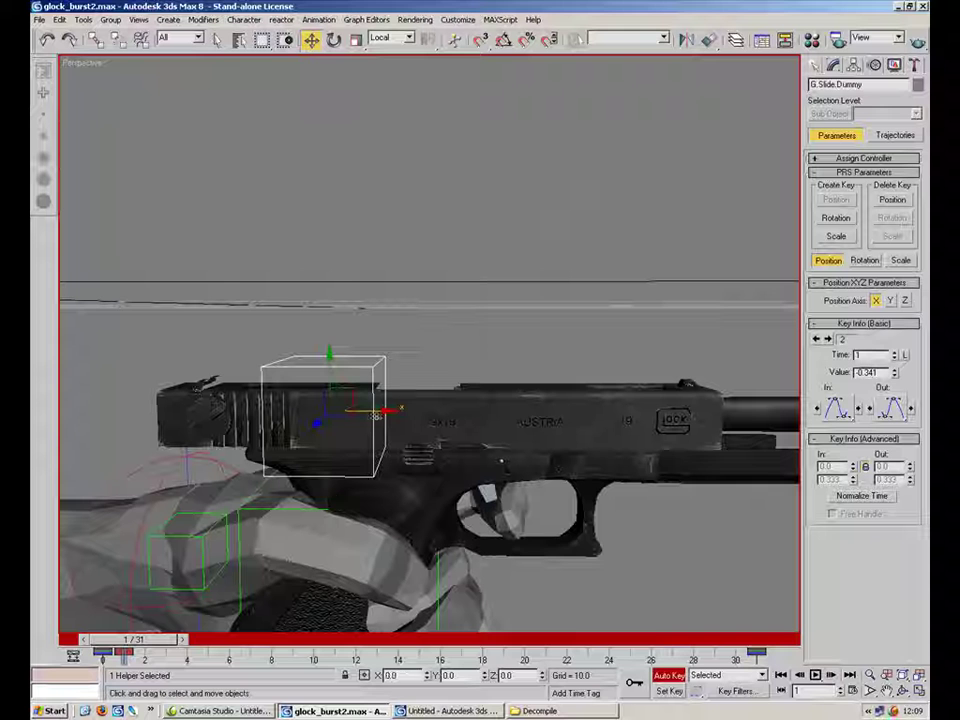
# Key G.Slide.Dummy in its forward position at frame 2, and repeat the backward and forward keys over frames 3 to 5 and 10.
pyautogui.click(184, 640)
pyautogui.rightClick(186, 641)
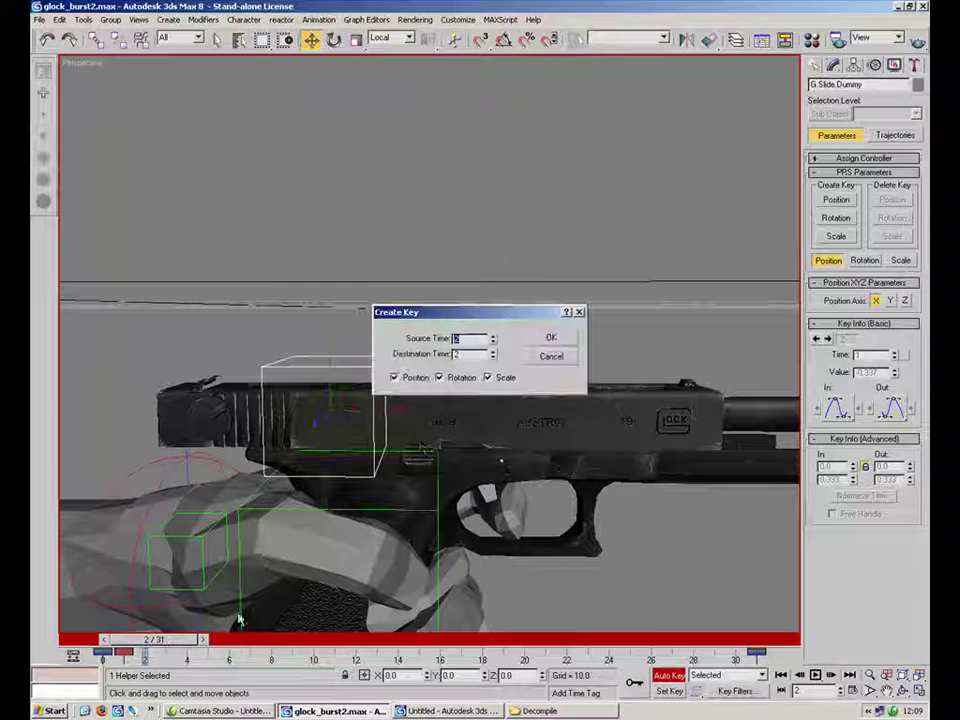
pyautogui.click(551, 337)
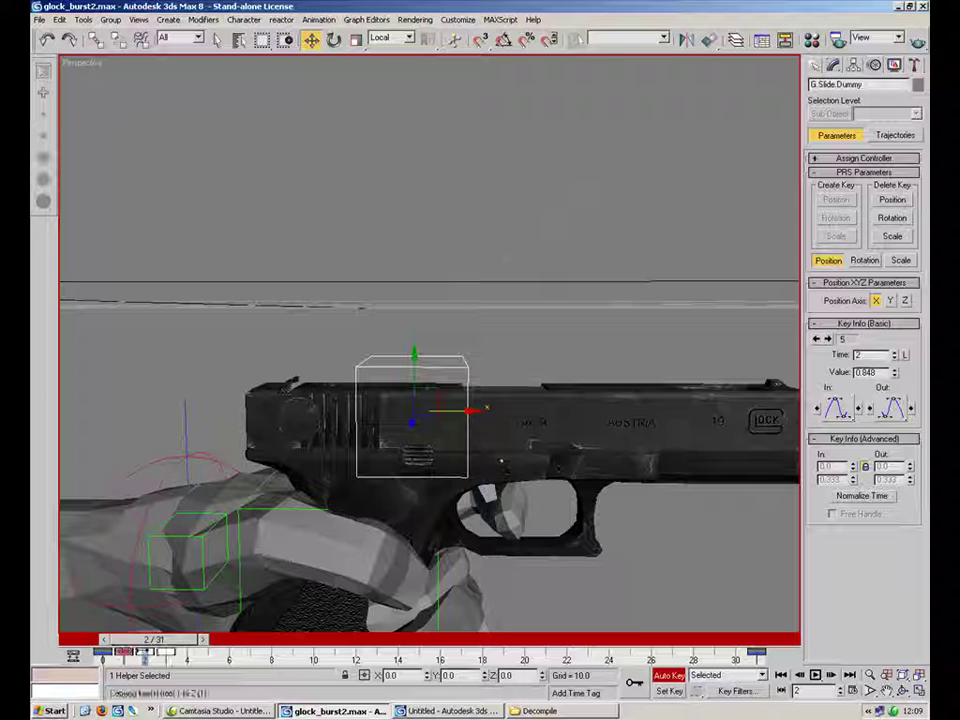
pyautogui.keyDown('shift'); pyautogui.moveTo(181, 651); pyautogui.dragTo(167, 651); pyautogui.keyUp('shift')
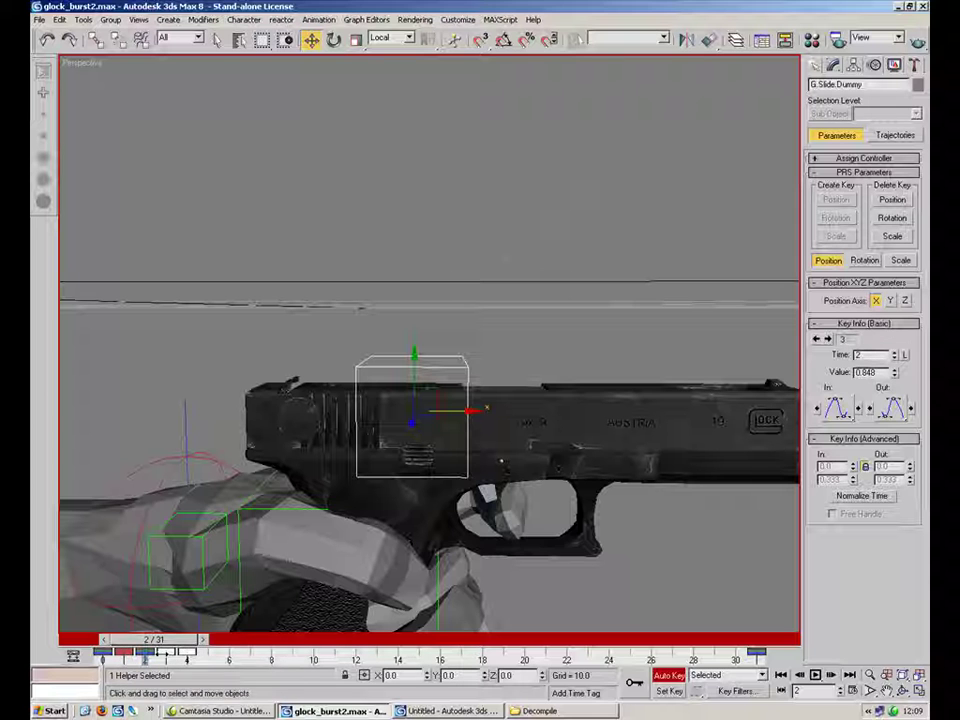
pyautogui.moveTo(183, 641); pyautogui.dragTo(313, 638)
# Play the slide animation and check its cycling frame by frame from frame 0.
pyautogui.press('w')
pyautogui.press('/')
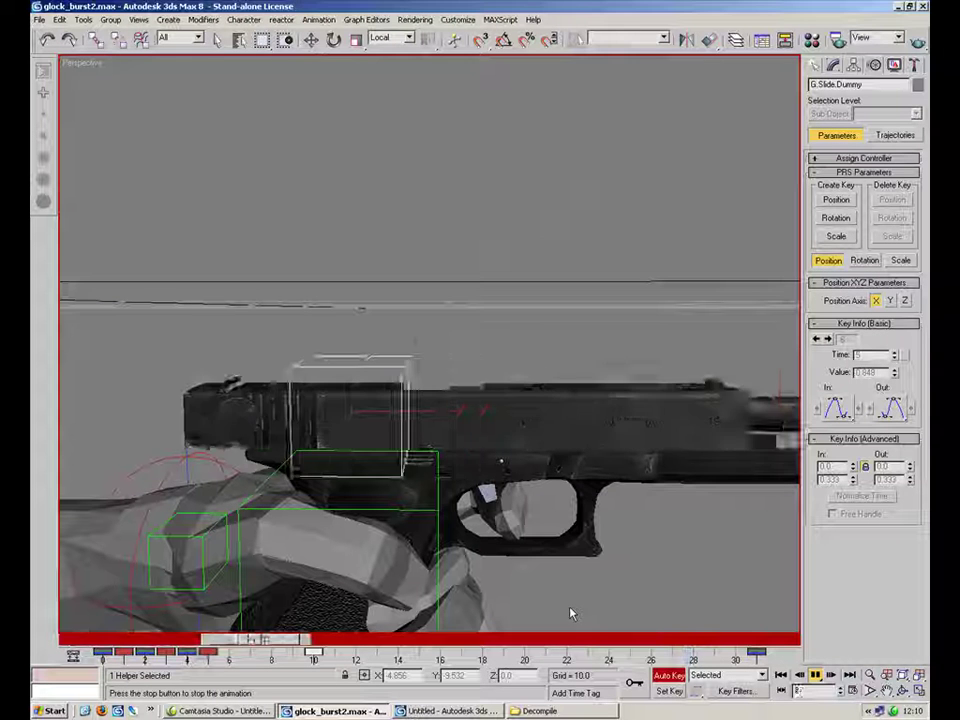
pyautogui.moveTo(540, 639); pyautogui.dragTo(215, 639)
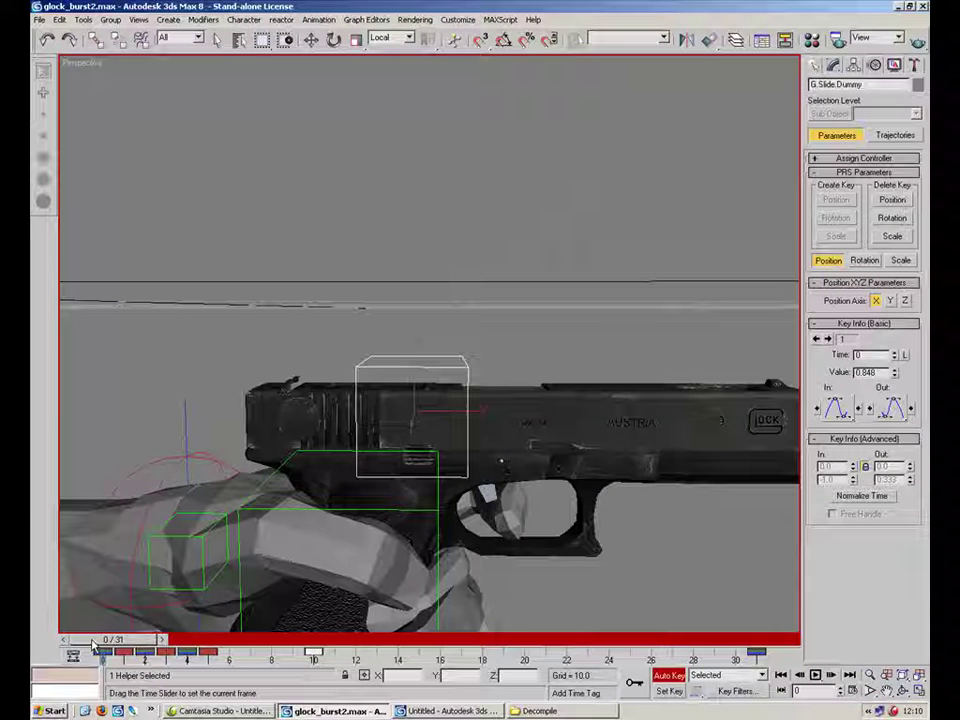
pyautogui.press('w')
pyautogui.press('.')
pyautogui.press('.')
pyautogui.press('.')
pyautogui.press('.')
pyautogui.press('.')
pyautogui.press('.')
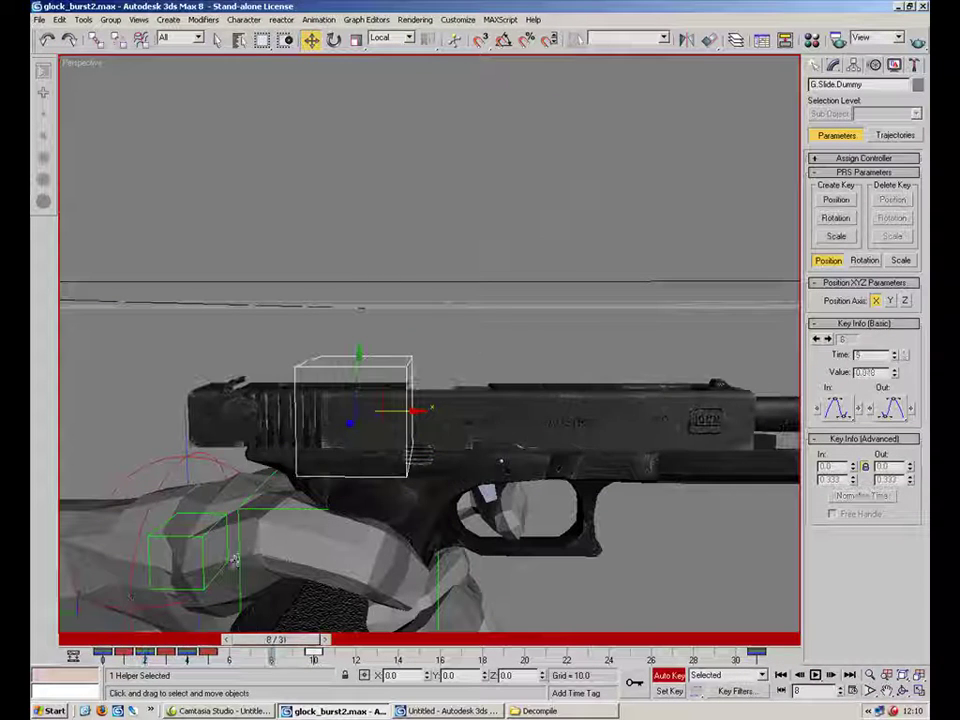
pyautogui.moveTo(313, 639); pyautogui.dragTo(109, 643)
pyautogui.moveTo(221, 648); pyautogui.dragTo(430, 650)
pyautogui.moveTo(313, 640); pyautogui.dragTo(145, 640)
# Select G.Body.Dummy and, at frame 1, rotate it and shift it slightly backward for the first recoil.
pyautogui.press('w')
pyautogui.click(439, 597)
pyautogui.click(431, 521)
pyautogui.click(438, 509)
pyautogui.press('e')
pyautogui.scroll(3, 440, 414)
pyautogui.moveTo(410, 440); pyautogui.dragTo(412, 497)
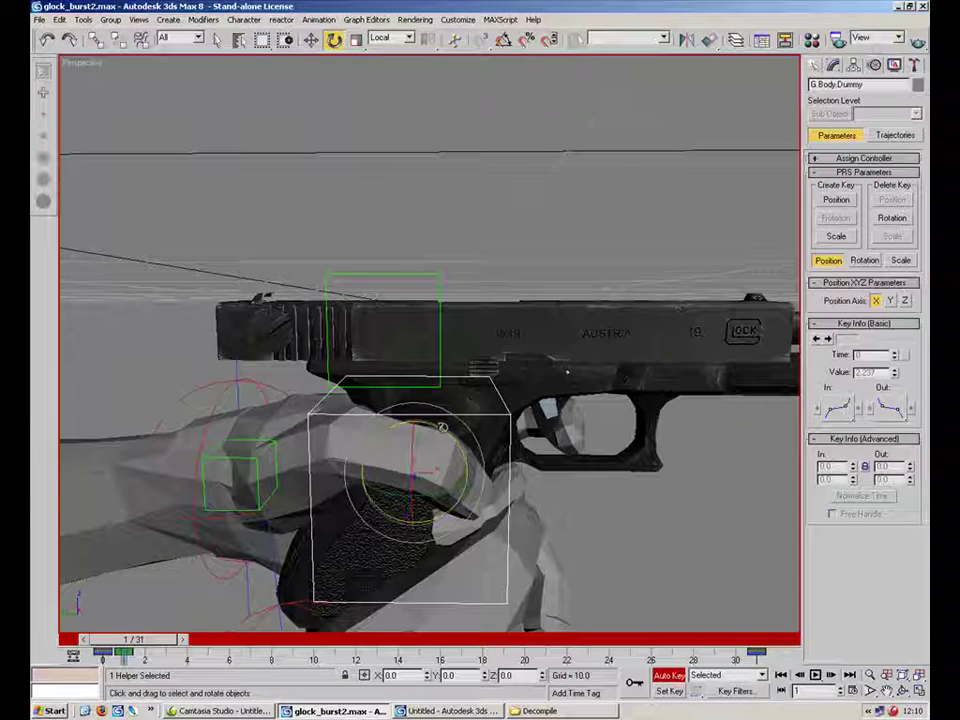
pyautogui.moveTo(443, 427); pyautogui.dragTo(414, 460)
pyautogui.click(311, 39)
# Key G.Body.Dummy in its starting pose at frame 2 and rotate it slightly there.
pyautogui.moveTo(156, 640); pyautogui.dragTo(197, 643)
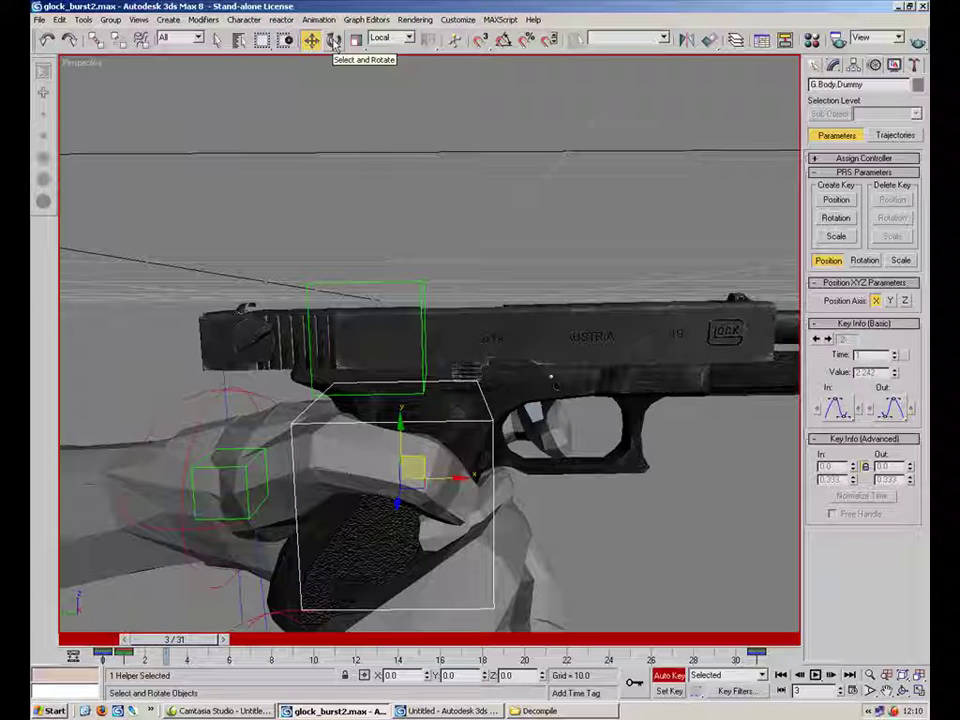
pyautogui.moveTo(183, 640); pyautogui.dragTo(169, 640)
pyautogui.rightClick(169, 640)
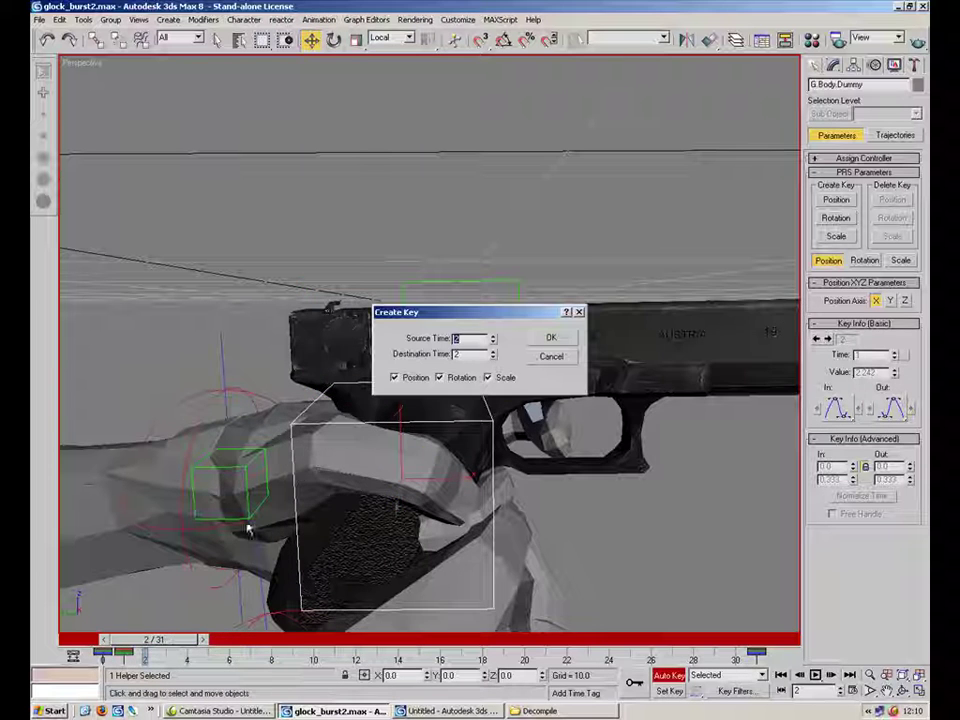
pyautogui.click(549, 338)
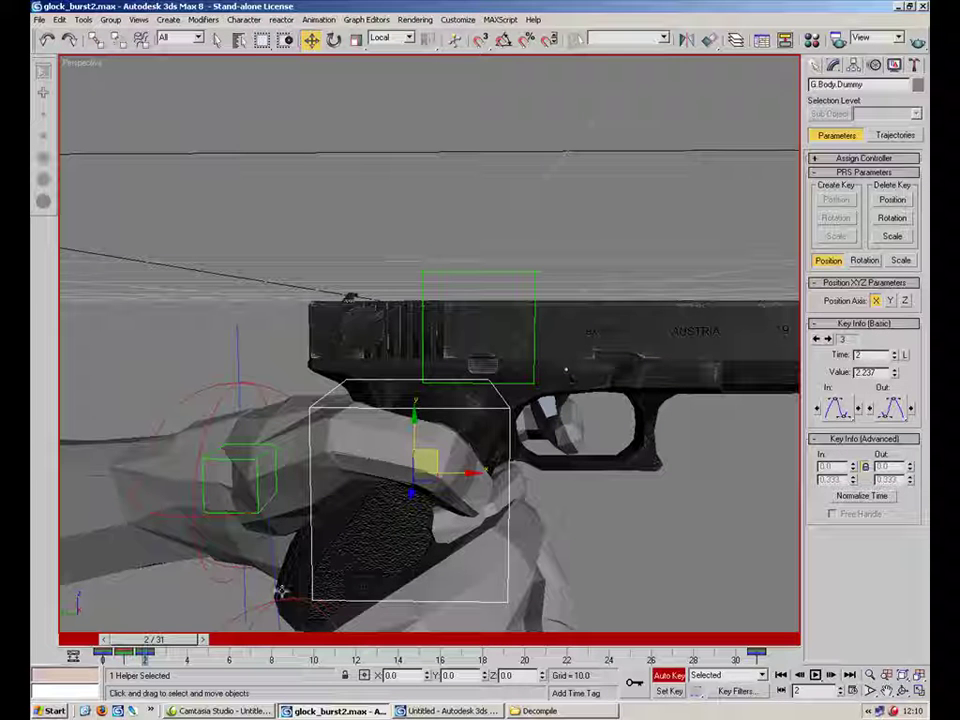
pyautogui.click(334, 40)
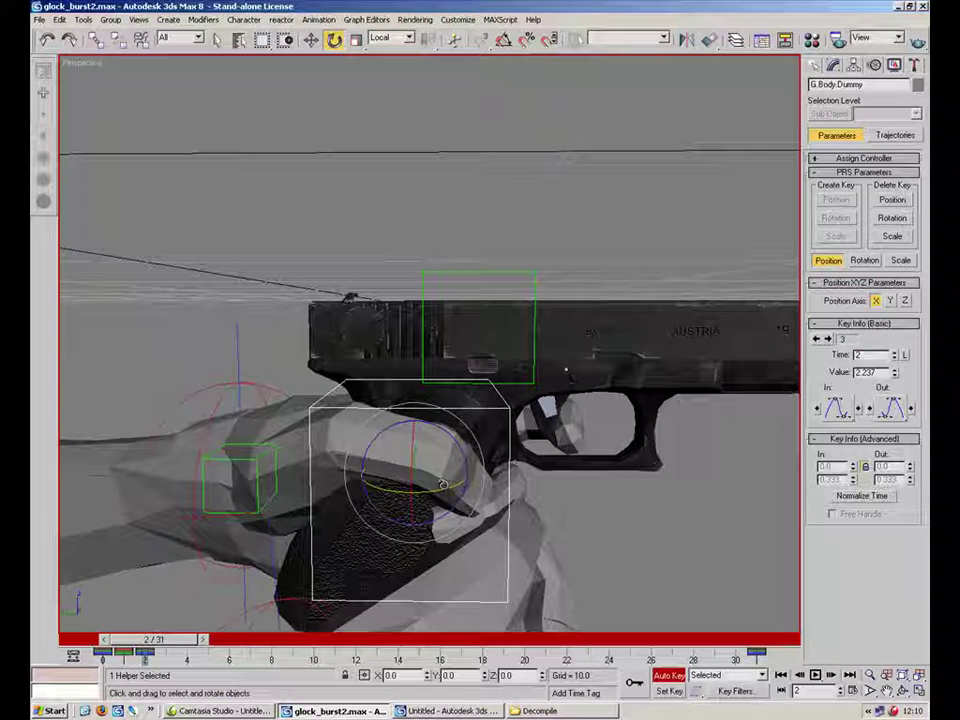
pyautogui.moveTo(410, 452); pyautogui.dragTo(410, 462)
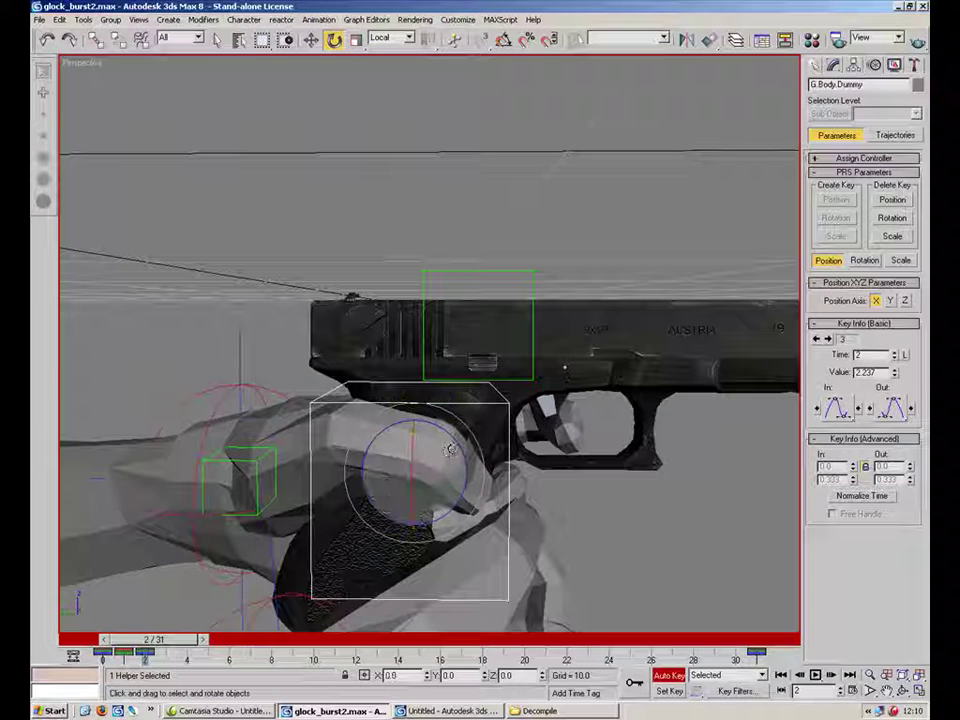
# Rotate G.Body.Dummy about its local Z axis to raise the muzzle at frame 1, and by about 5 degrees at frame 2.
pyautogui.moveTo(153, 640)
pyautogui.mouseDown()
pyautogui.moveTo(128, 640)
pyautogui.moveTo(170, 640)
pyautogui.moveTo(147, 647)
pyautogui.mouseUp()
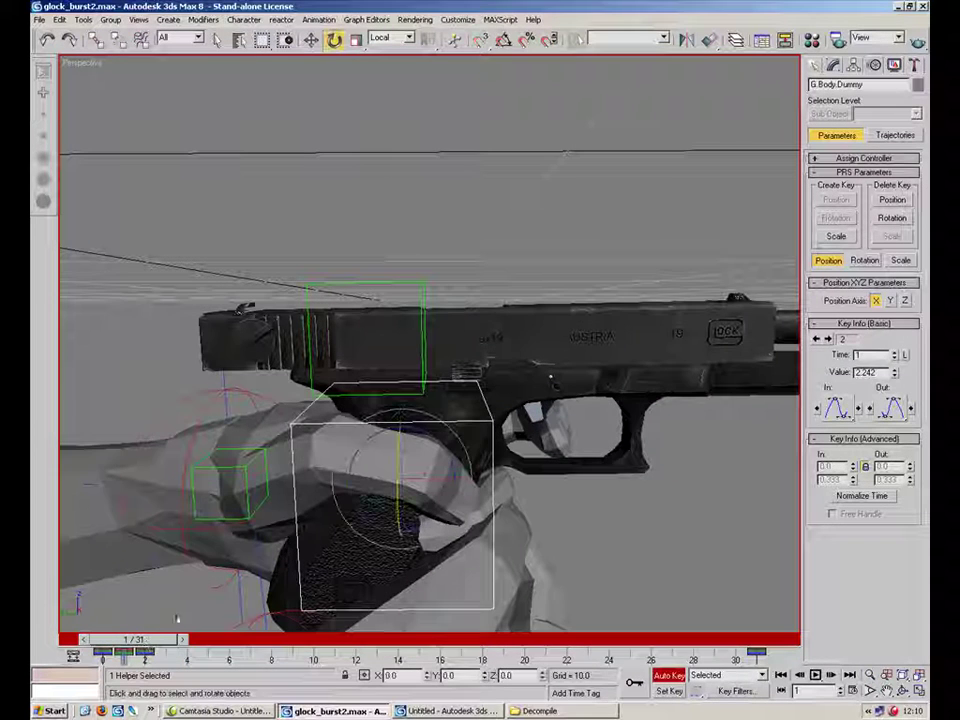
pyautogui.moveTo(429, 438); pyautogui.dragTo(390, 466)
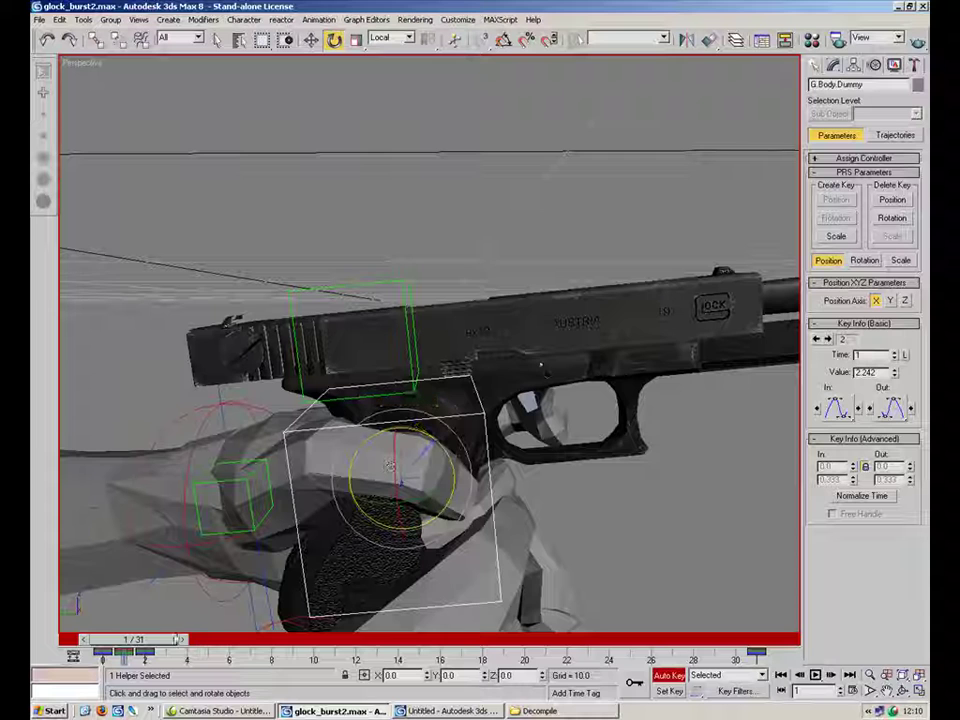
pyautogui.click(197, 638)
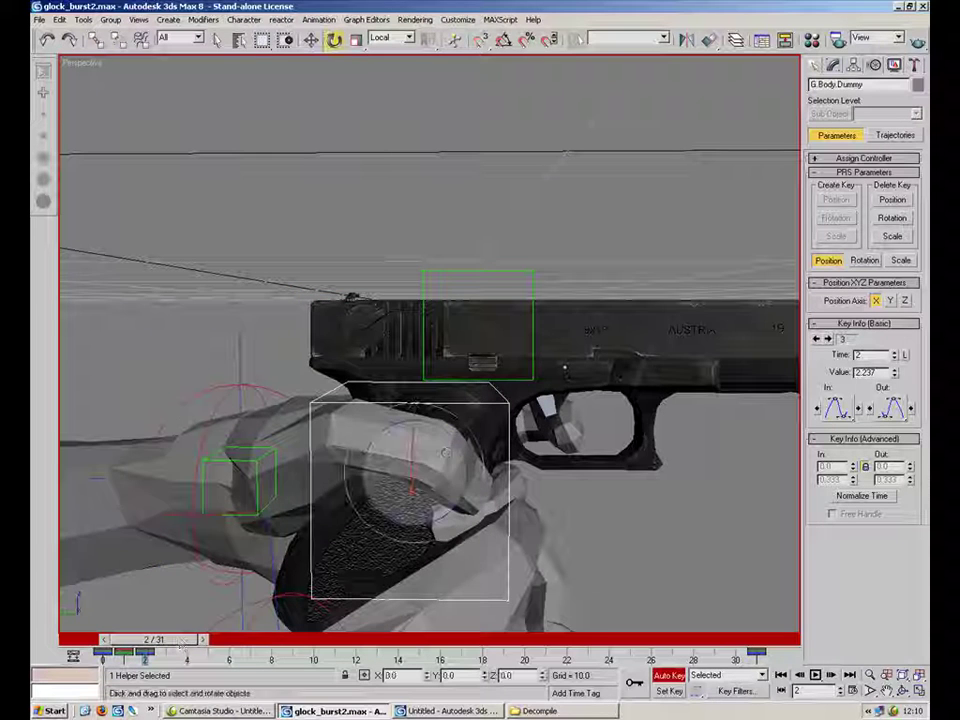
pyautogui.moveTo(452, 444)
pyautogui.mouseDown()
pyautogui.moveTo(440, 436)
pyautogui.moveTo(446, 430)
pyautogui.moveTo(443, 441)
pyautogui.mouseUp()
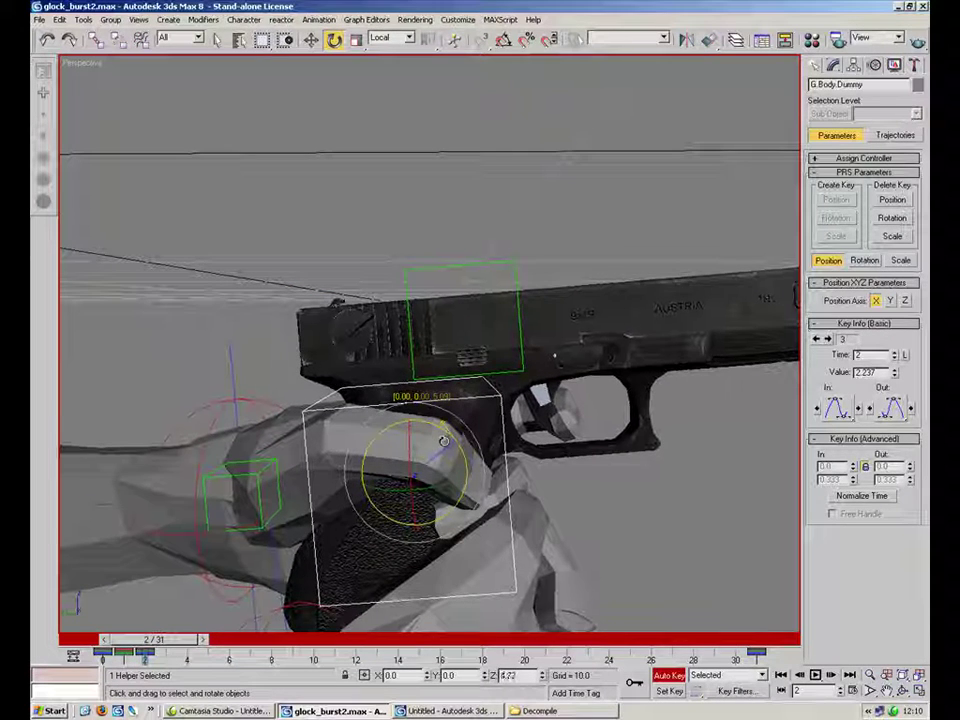
# Rotate G.Body.Dummy at frame 3 to lower the muzzle to level, and adjust its rotation at frame 4.
pyautogui.moveTo(180, 640)
pyautogui.mouseDown()
pyautogui.moveTo(162, 640)
pyautogui.moveTo(197, 646)
pyautogui.mouseUp()
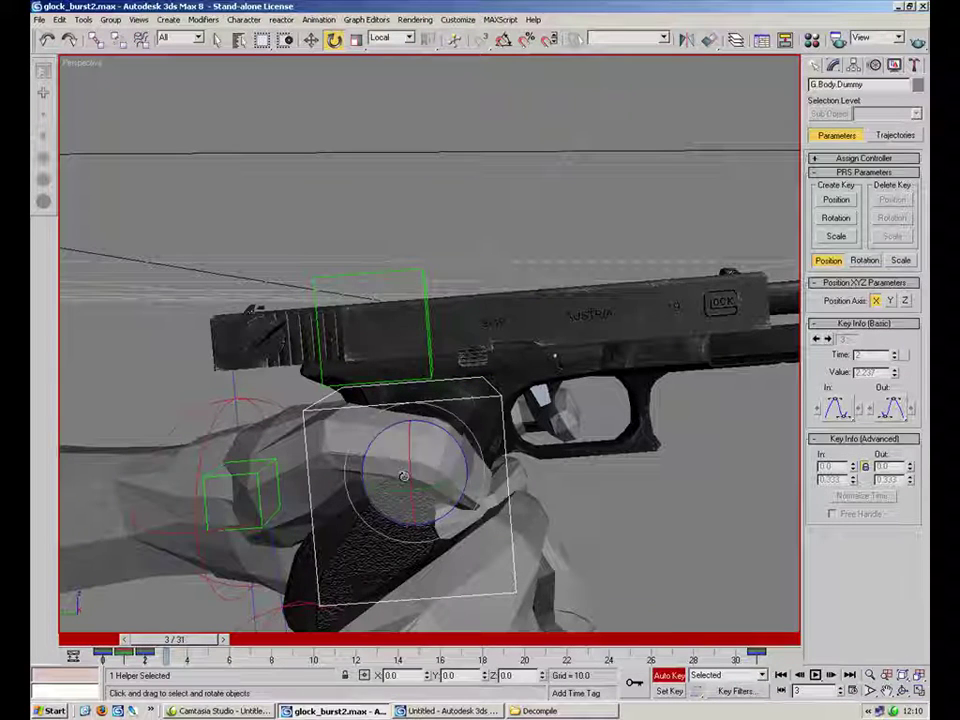
pyautogui.moveTo(457, 446); pyautogui.dragTo(304, 548)
pyautogui.moveTo(214, 639); pyautogui.dragTo(235, 637)
pyautogui.moveTo(417, 439)
pyautogui.mouseDown()
pyautogui.moveTo(412, 455)
pyautogui.moveTo(448, 444)
pyautogui.moveTo(432, 454)
pyautogui.mouseUp()
# Rotate G.Body.Dummy about 8 degrees around its local Z axis at frame 5 to raise the muzzle, and check the following frames.
pyautogui.moveTo(226, 637); pyautogui.dragTo(246, 637)
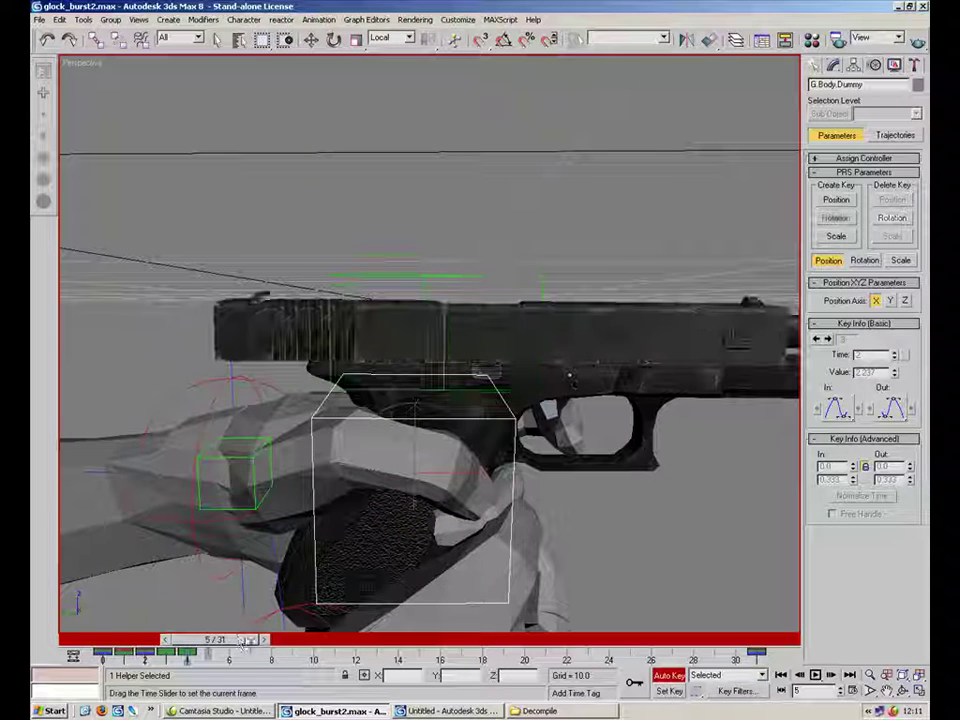
pyautogui.moveTo(440, 447)
pyautogui.mouseDown()
pyautogui.moveTo(447, 441)
pyautogui.moveTo(438, 452)
pyautogui.mouseUp()
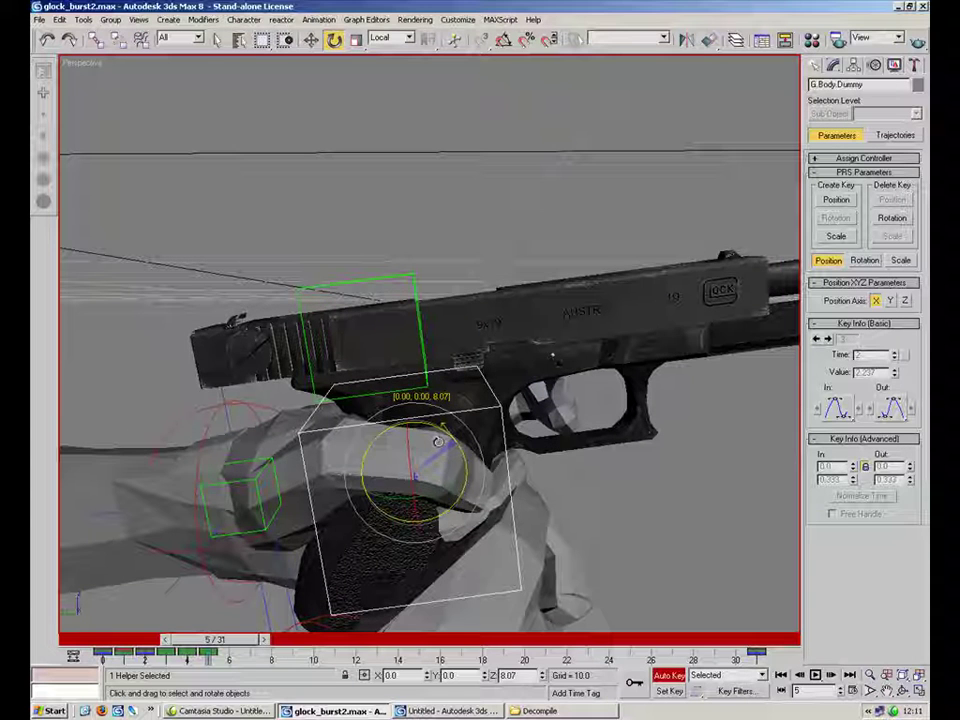
pyautogui.moveTo(246, 645); pyautogui.dragTo(270, 640)
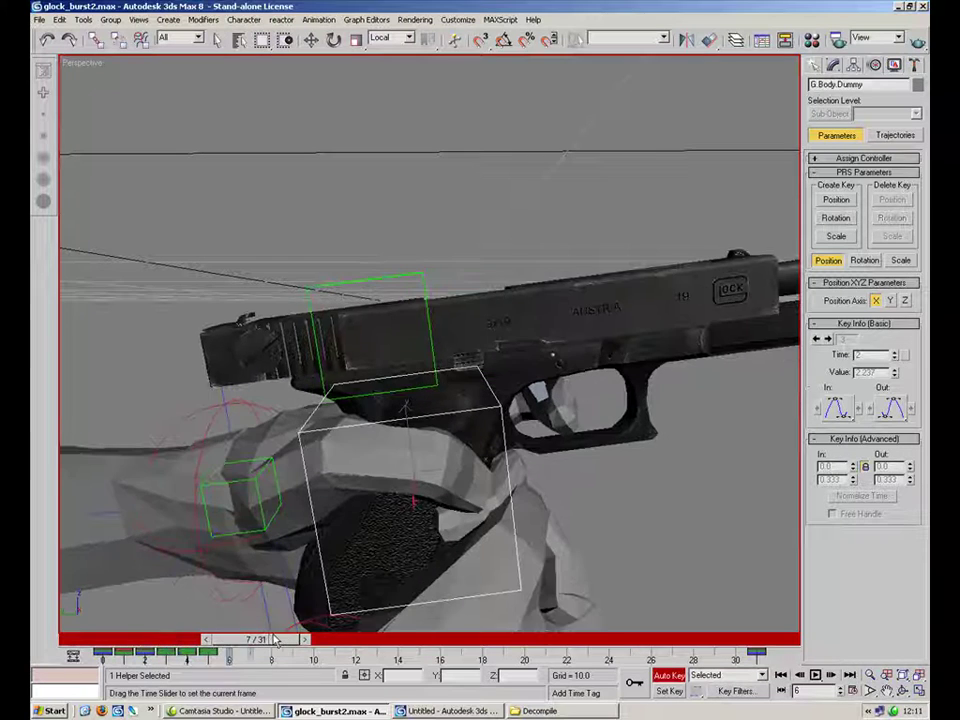
# Show all four viewports and, in the camera view, roll G.Body.Dummy about 2.5 degrees around its local X axis at frame 3.
pyautogui.press('e')
pyautogui.hotkey('alt', 'w')
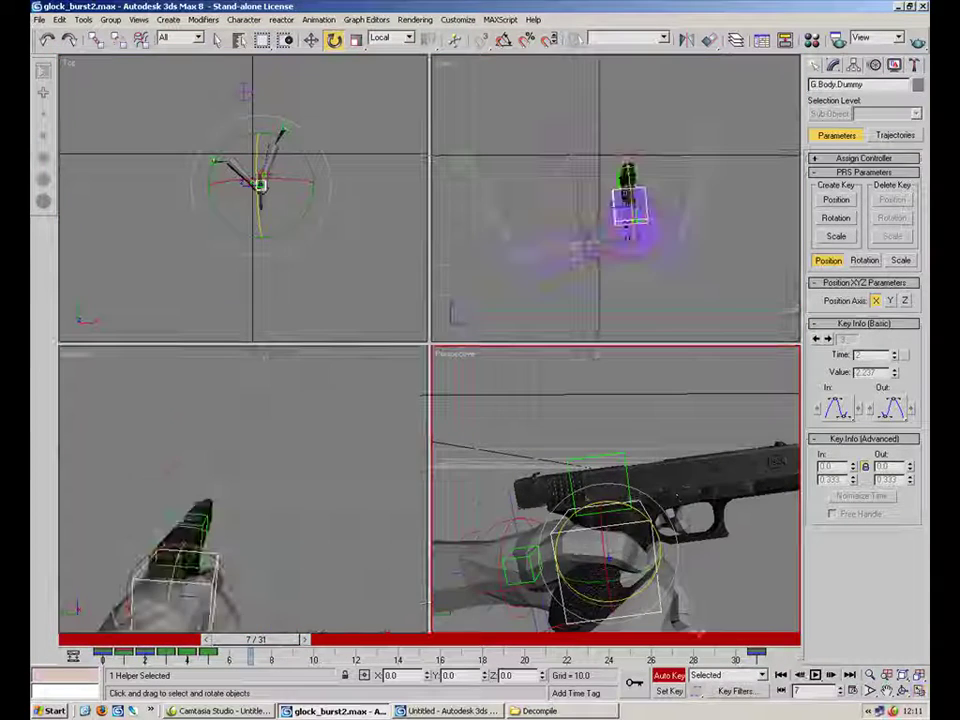
pyautogui.click(300, 551)
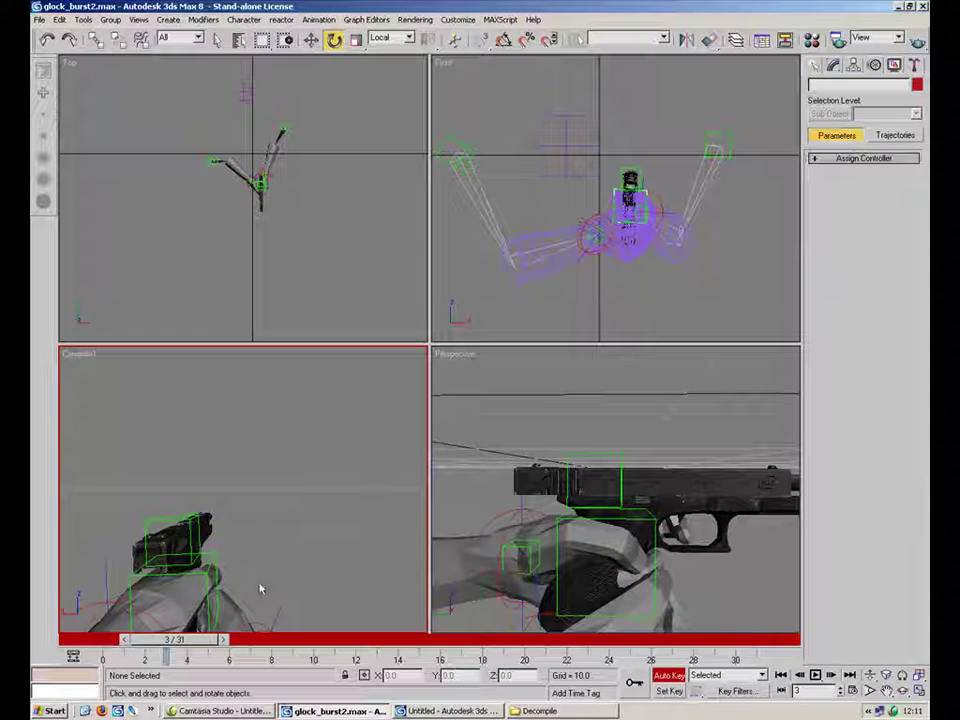
pyautogui.click(213, 551)
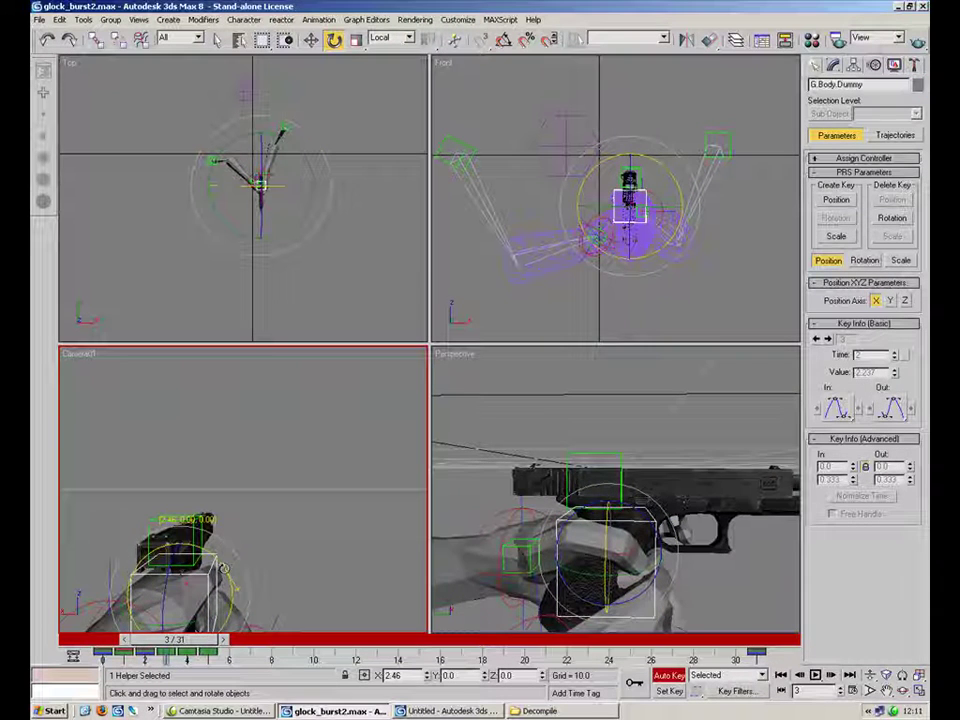
# Compare the neighbouring frames, rotate G.Body.Dummy slightly in the camera view at frame 4, and play the burst.
pyautogui.press(',')
pyautogui.press('.')
pyautogui.press('.')
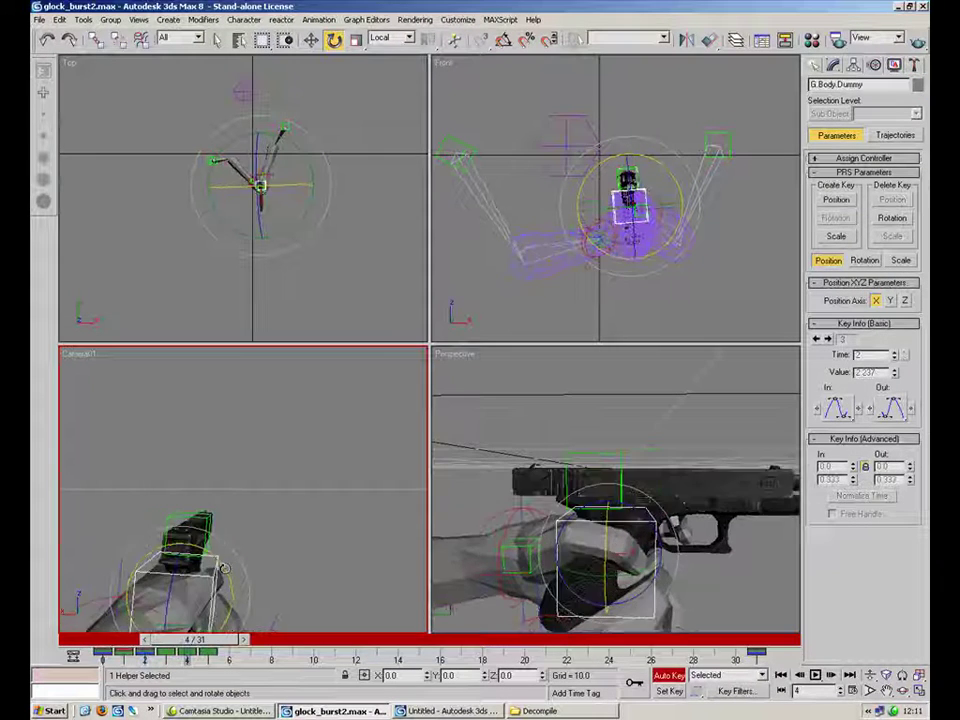
pyautogui.moveTo(222, 570); pyautogui.dragTo(221, 571)
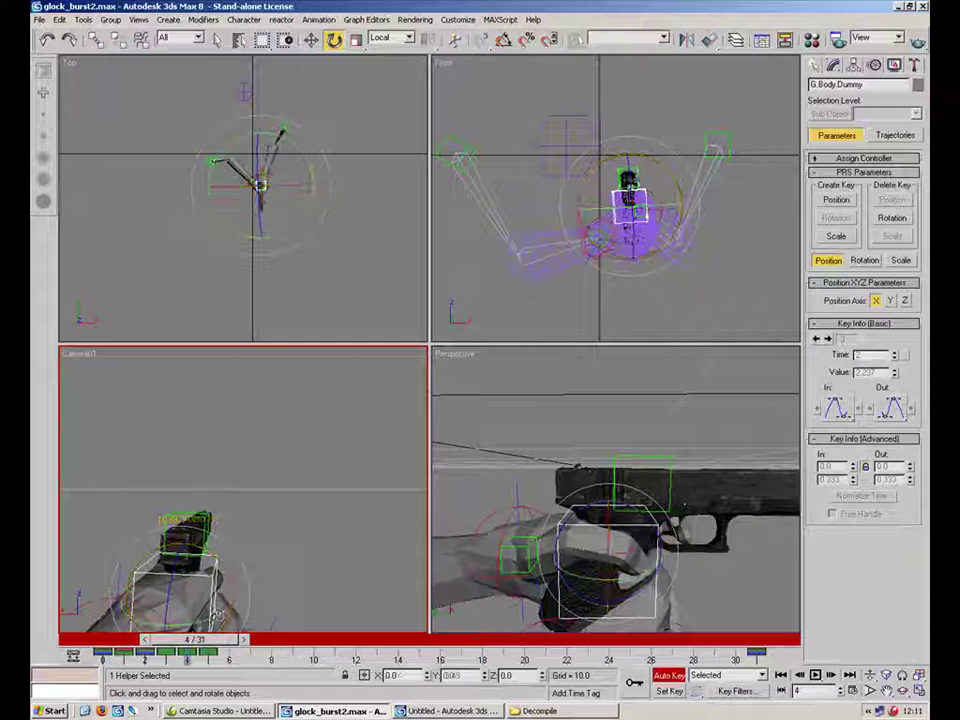
pyautogui.moveTo(216, 617); pyautogui.dragTo(214, 617)
pyautogui.press(',')
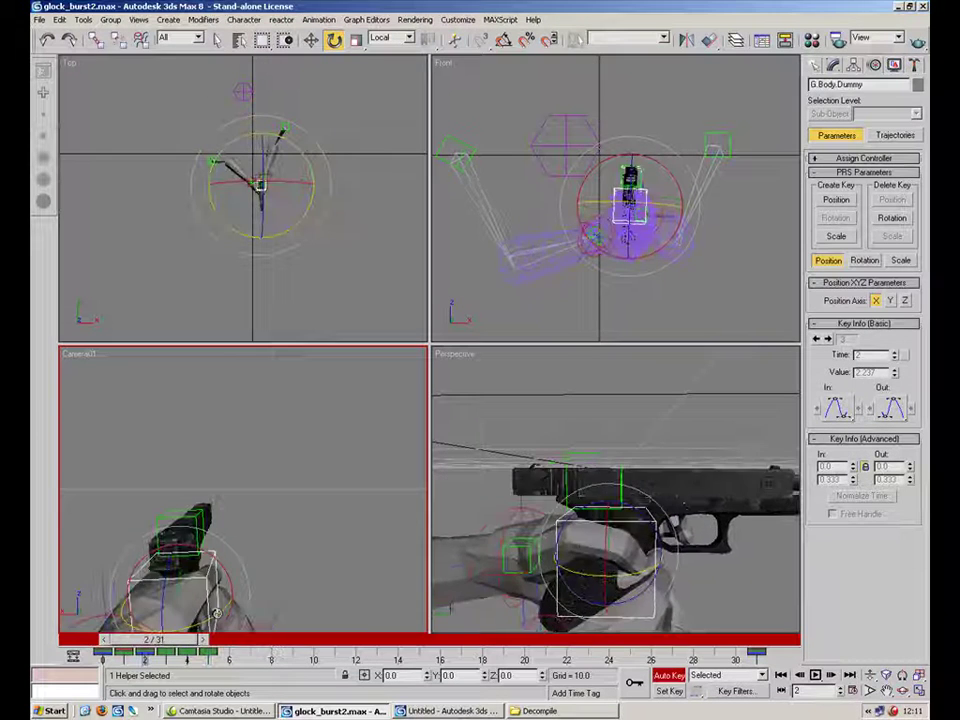
pyautogui.press('/')
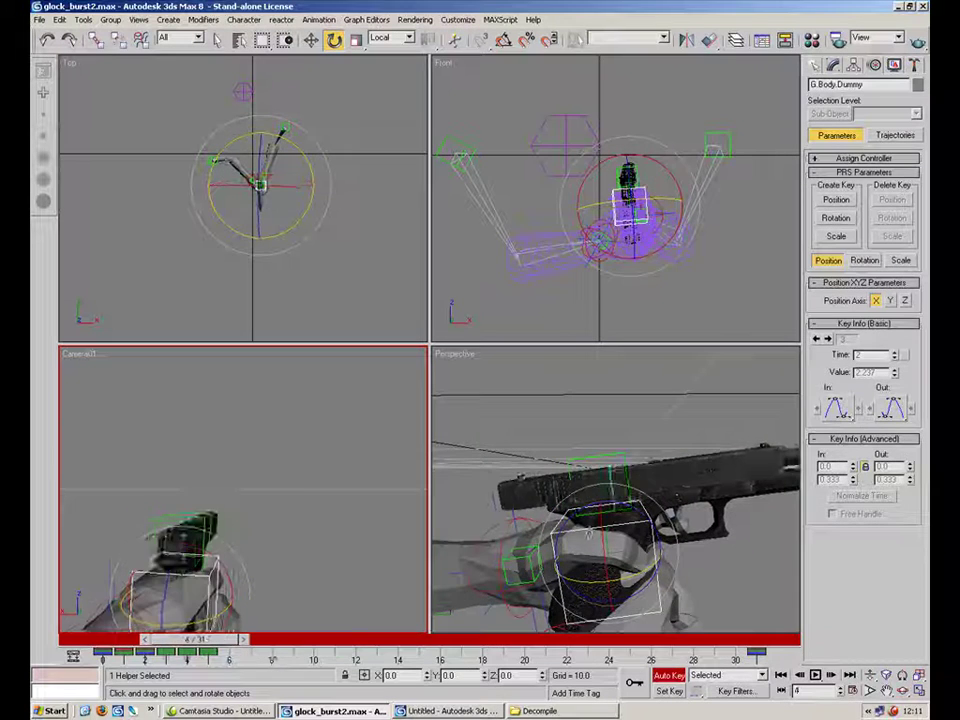
# Shift G.Body.Dummy slightly backward along its local X axis in the perspective view during the burst, including at frame 5.
pyautogui.click(690, 602)
pyautogui.click(653, 570)
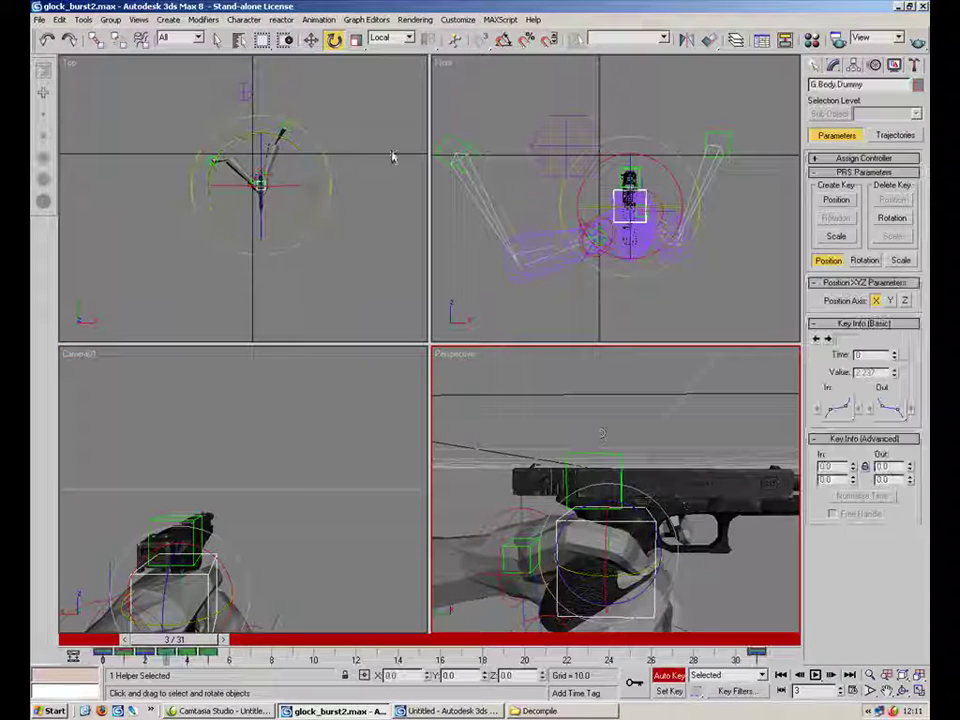
pyautogui.click(311, 39)
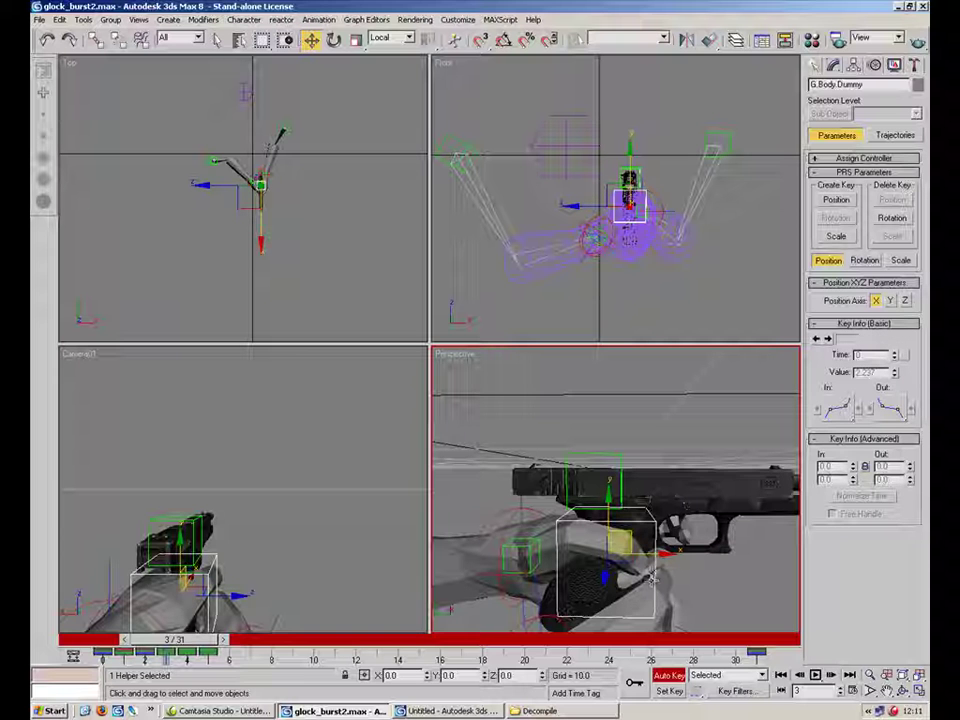
pyautogui.moveTo(657, 556); pyautogui.dragTo(651, 556)
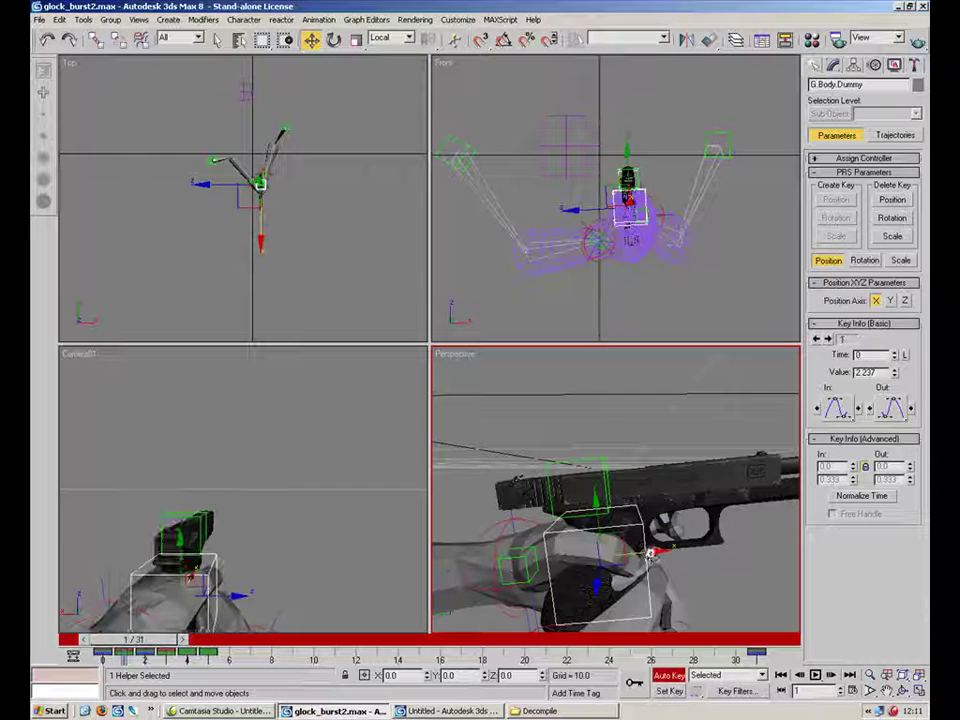
pyautogui.press('.')
pyautogui.press('.')
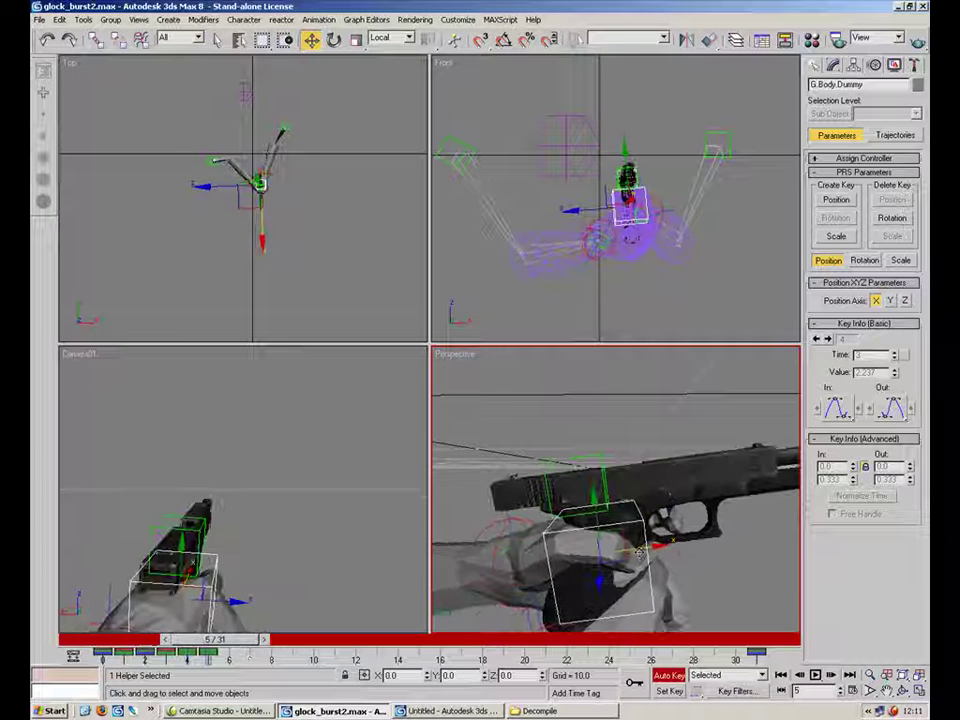
pyautogui.moveTo(628, 542); pyautogui.dragTo(634, 549)
pyautogui.hotkey('ctrl', 'z')
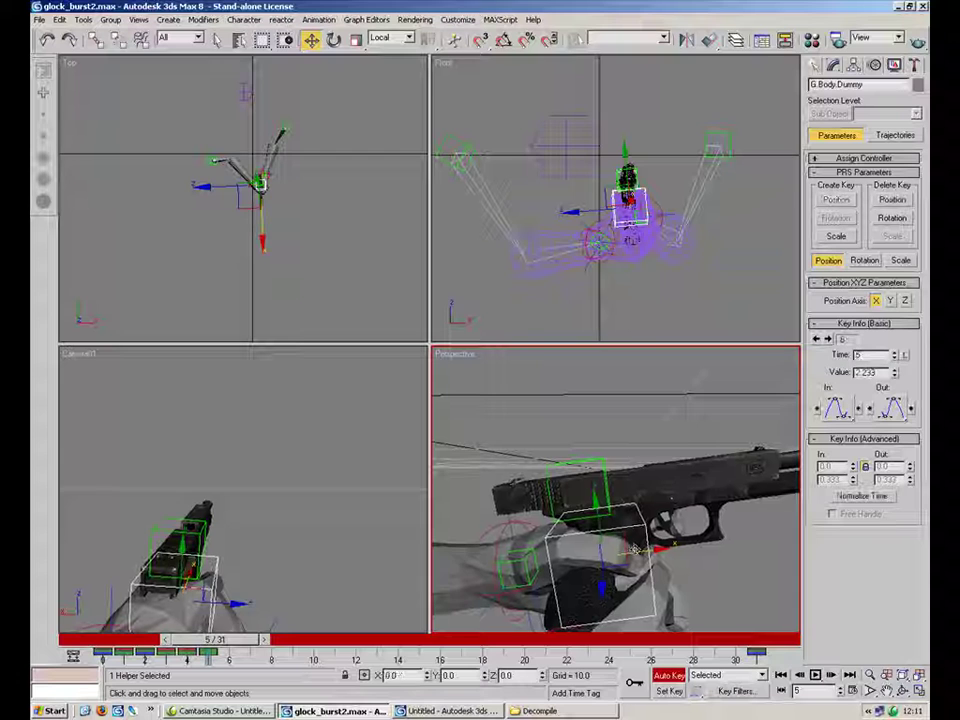
# Step back and forth through the burst frames to check the slide cycling and the body's backward recoil.
pyautogui.press(',')
pyautogui.press(',')
pyautogui.press(',')
pyautogui.press(',')
pyautogui.press('.')
pyautogui.press('.')
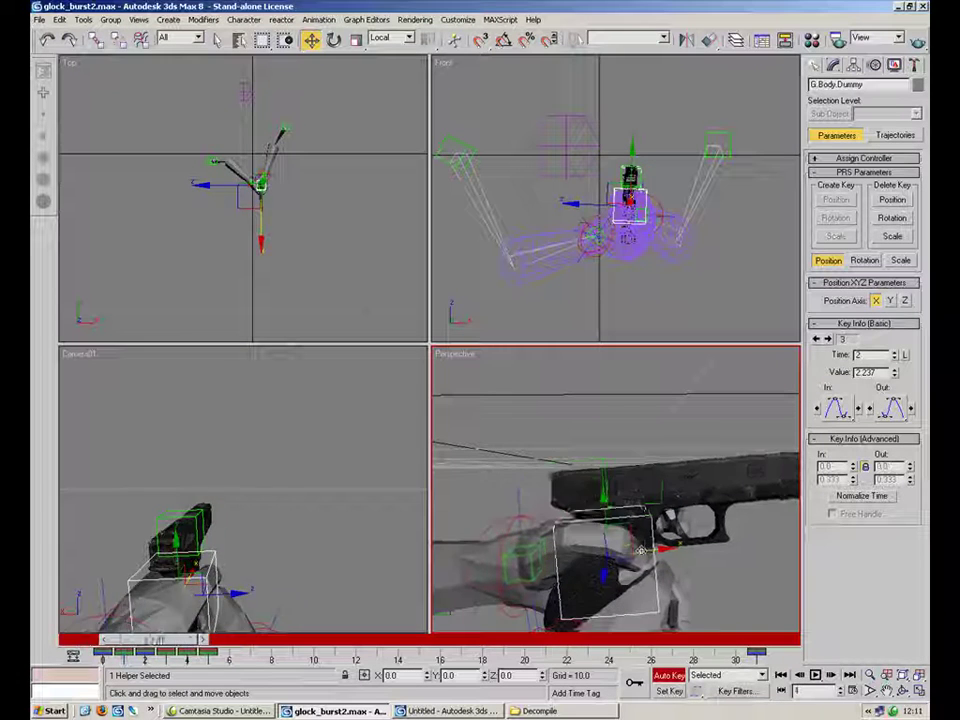
pyautogui.press('.')
pyautogui.press('.')
pyautogui.press('.')
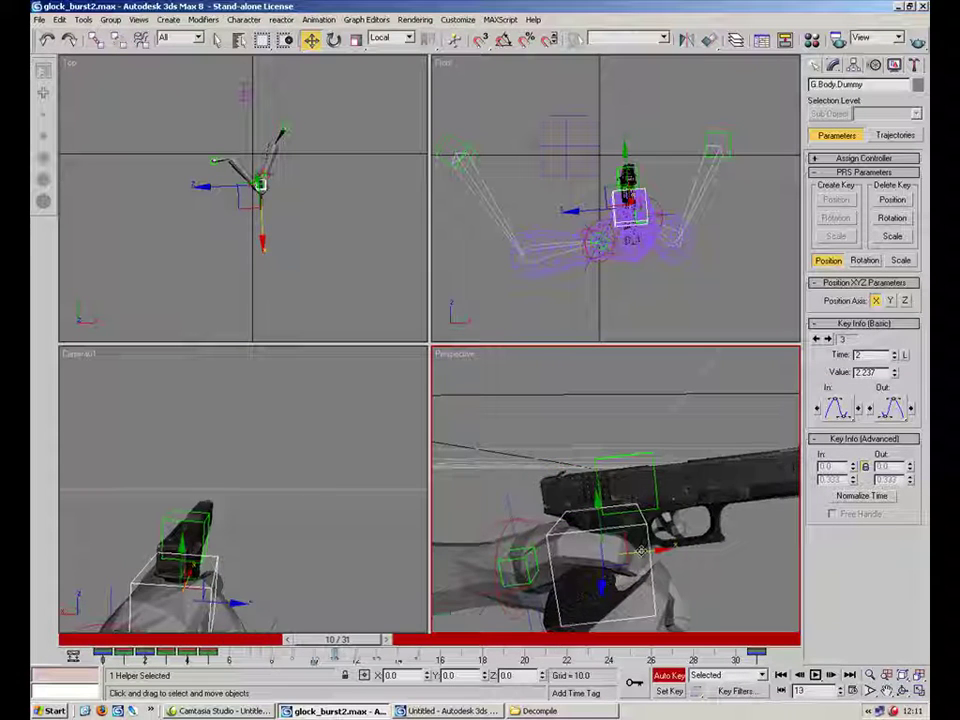
# Scrub the frames after the burst and set a key for G.Slide.Dummy at frame 10.
pyautogui.moveTo(378, 640); pyautogui.dragTo(275, 648)
pyautogui.moveTo(336, 647); pyautogui.dragTo(308, 648)
pyautogui.moveTo(234, 641); pyautogui.dragTo(349, 642)
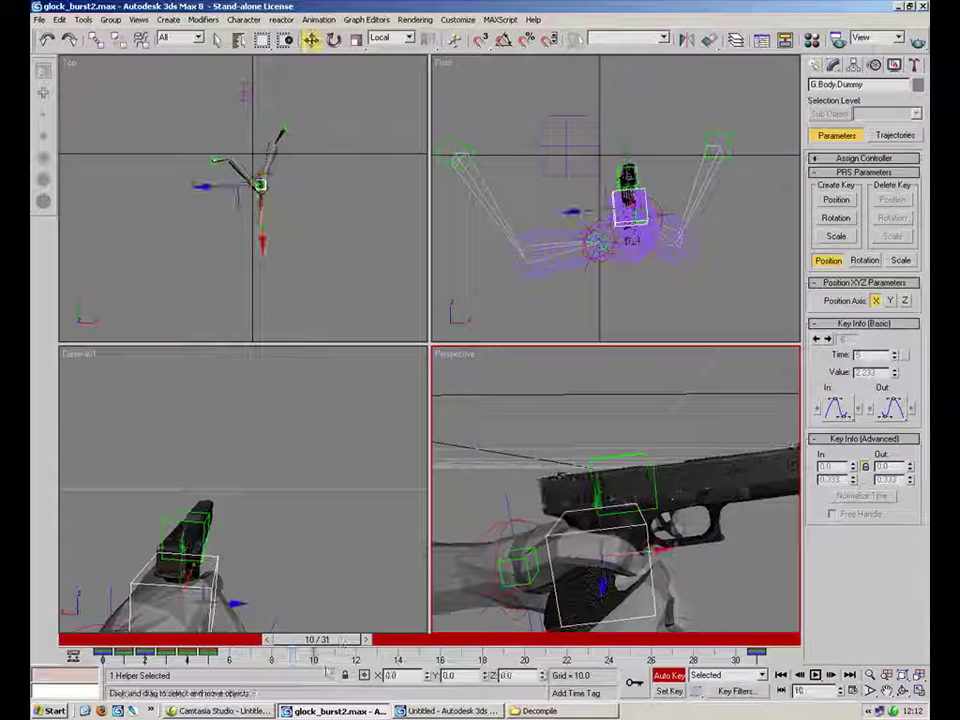
pyautogui.moveTo(610, 530); pyautogui.dragTo(638, 453)
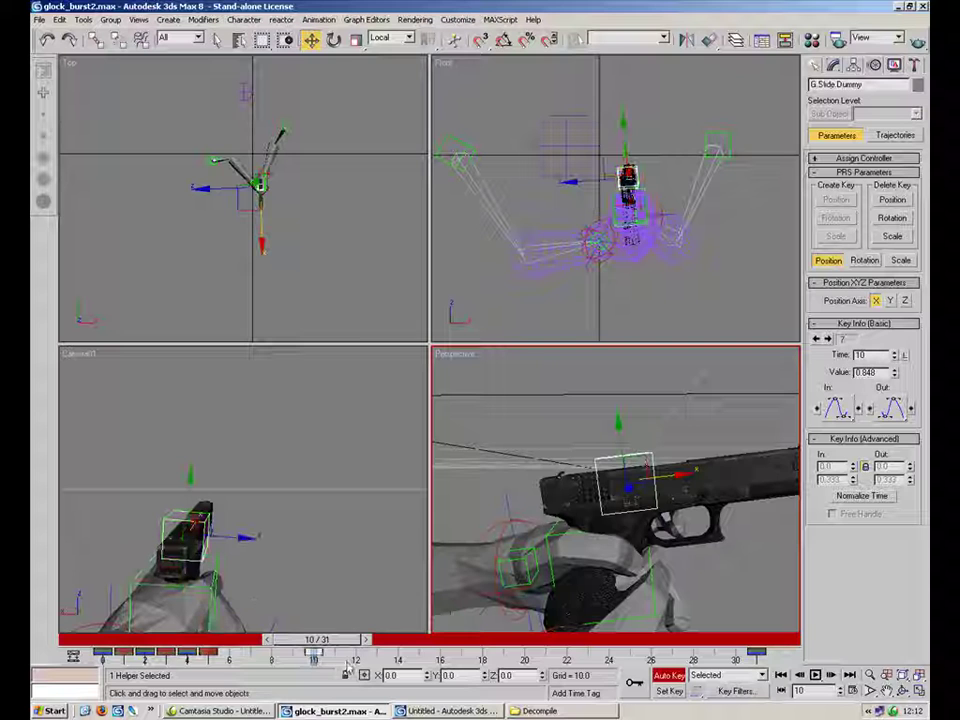
pyautogui.moveTo(313, 657)
pyautogui.mouseDown()
pyautogui.moveTo(285, 641)
pyautogui.moveTo(258, 642)
pyautogui.moveTo(317, 642)
pyautogui.mouseUp()
pyautogui.press('w')
# Move G.Body.Dummy slightly backward at frame 10 in the perspective view.
pyautogui.click(595, 582)
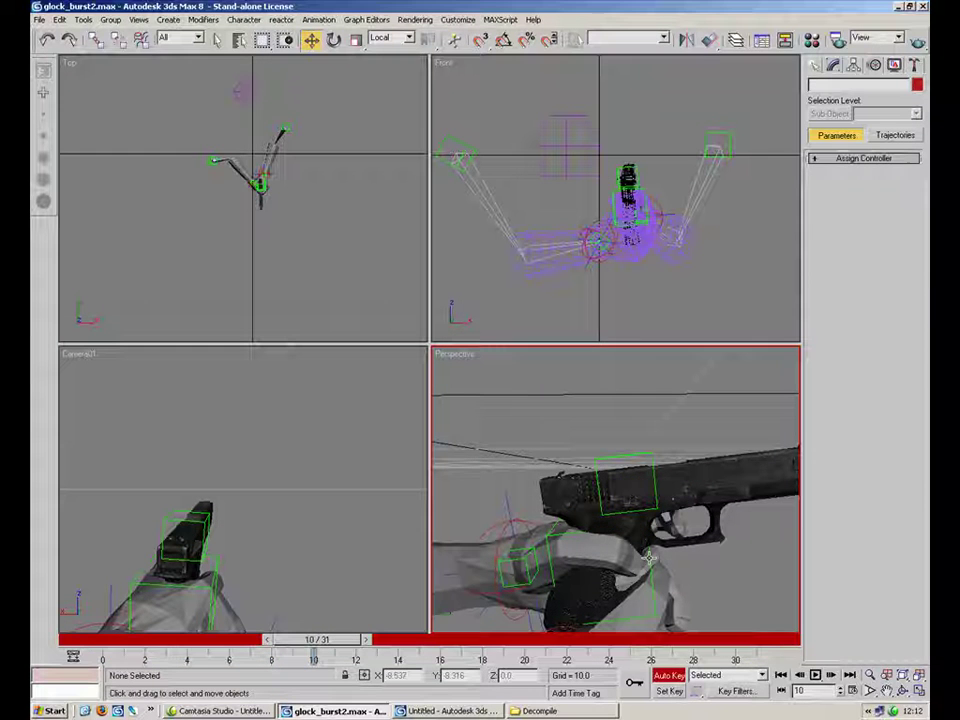
pyautogui.click(557, 527)
pyautogui.moveTo(557, 527); pyautogui.dragTo(543, 508)
# Maximize the perspective view and rotate Dummy02 at the upper-arm end at frame 10 to adjust the arm's pose.
pyautogui.moveTo(573, 546); pyautogui.dragTo(885, 653, button='middle')
pyautogui.click(918, 691)
pyautogui.keyDown('alt'); pyautogui.moveTo(536, 488); pyautogui.dragTo(544, 456, button='middle'); pyautogui.keyUp('alt')
pyautogui.scroll(-5, 544, 456)
pyautogui.click(497, 361)
pyautogui.keyDown('alt'); pyautogui.moveTo(504, 366); pyautogui.dragTo(558, 418, button='middle'); pyautogui.keyUp('alt')
pyautogui.scroll(5, 558, 418)
pyautogui.moveTo(607, 376); pyautogui.dragTo(705, 359)
pyautogui.click(333, 39)
pyautogui.keyDown('alt'); pyautogui.moveTo(705, 359); pyautogui.dragTo(574, 414, button='middle'); pyautogui.keyUp('alt')
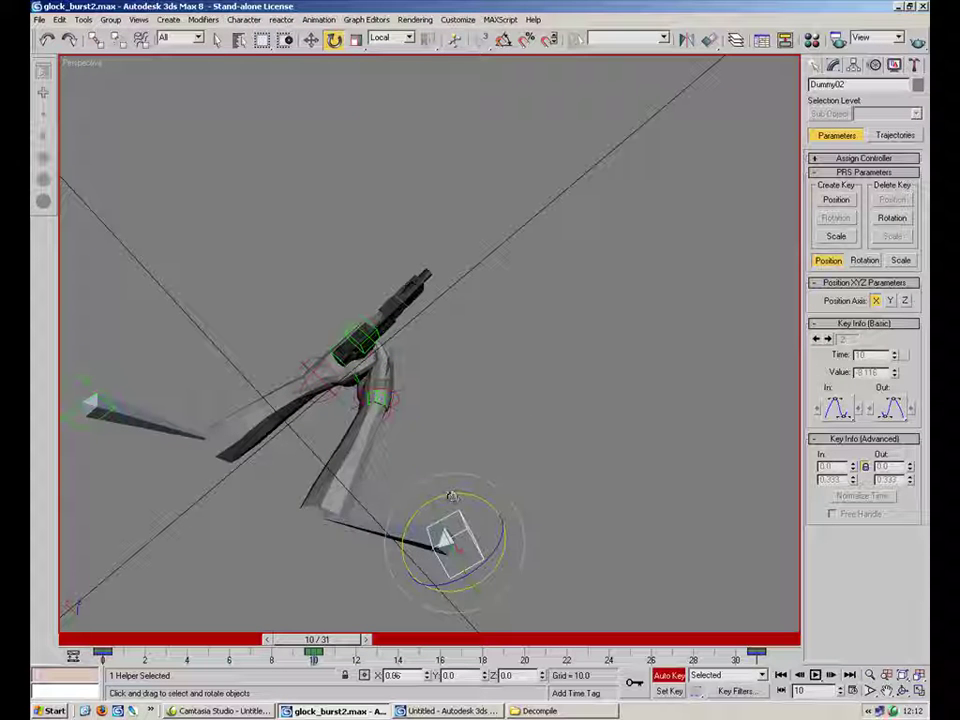
pyautogui.moveTo(424, 492); pyautogui.dragTo(461, 578)
# Create position, rotation and scale keys for Dummy02 at frames 0 and 31.
pyautogui.click(491, 469)
pyautogui.keyDown('alt'); pyautogui.moveTo(491, 469); pyautogui.dragTo(430, 520, button='middle'); pyautogui.keyUp('alt')
pyautogui.moveTo(316, 639); pyautogui.dragTo(100, 639)
pyautogui.press('e')
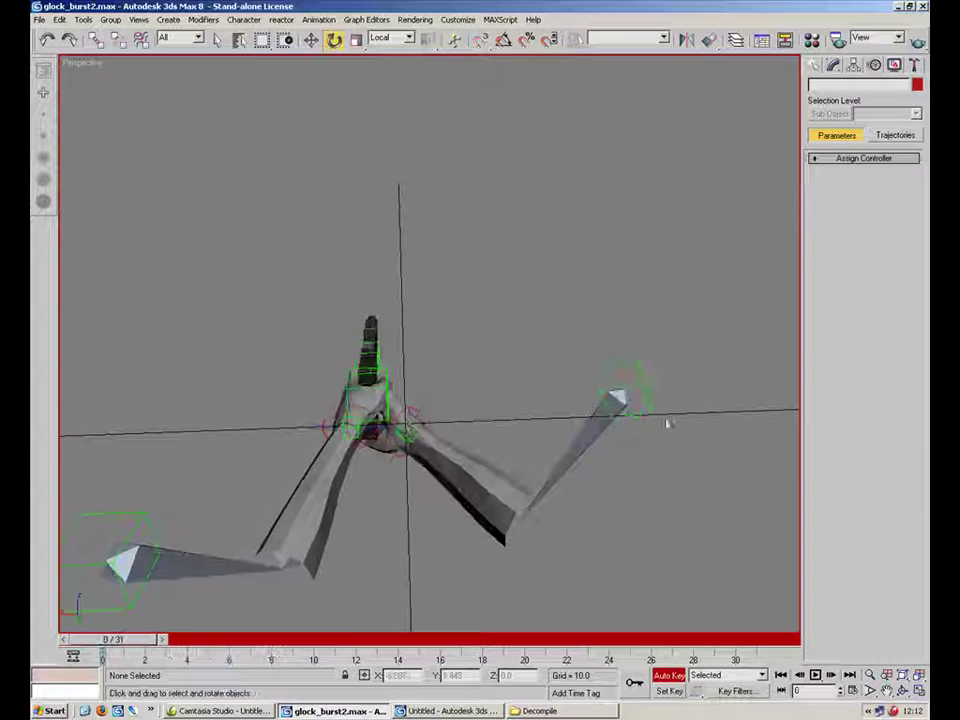
pyautogui.click(622, 392)
pyautogui.rightClick(101, 639)
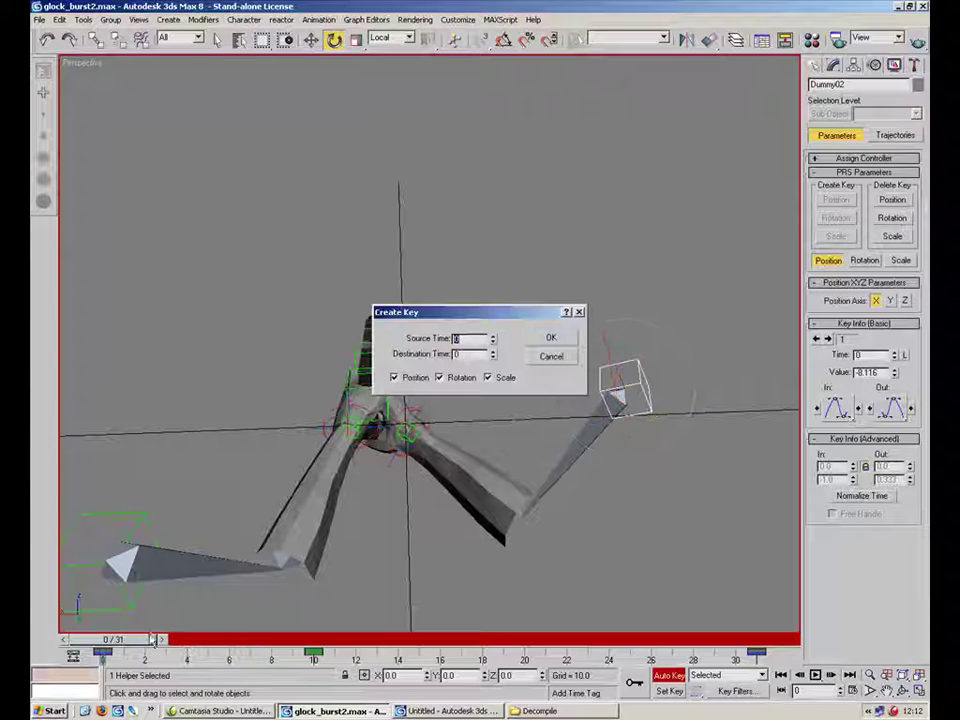
pyautogui.click(553, 339)
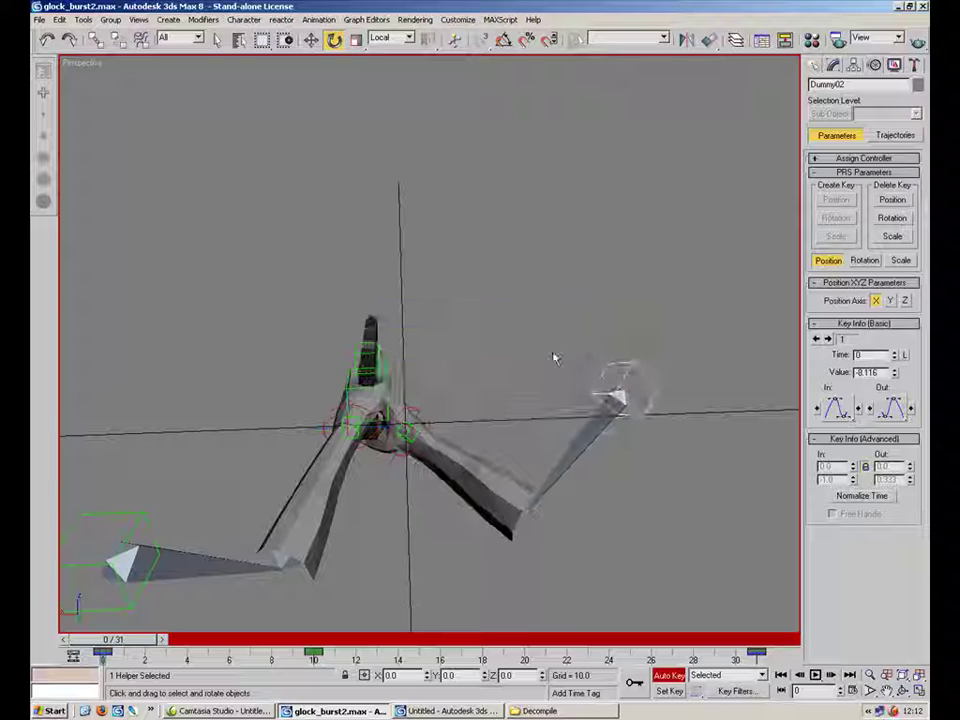
pyautogui.moveTo(112, 639); pyautogui.dragTo(760, 638)
pyautogui.rightClick(755, 639)
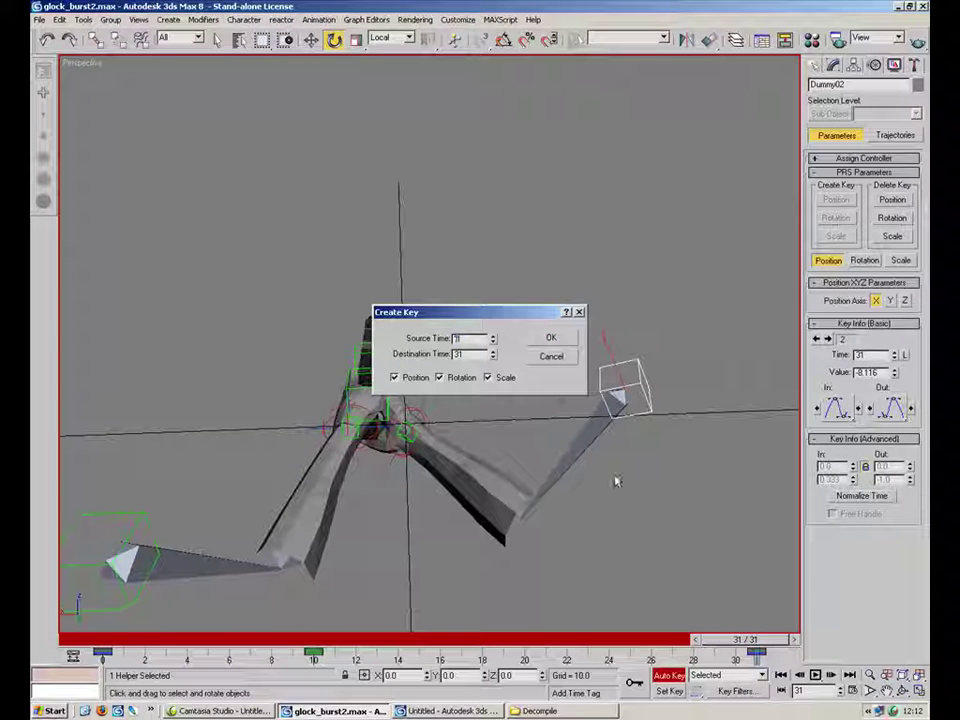
pyautogui.click(564, 343)
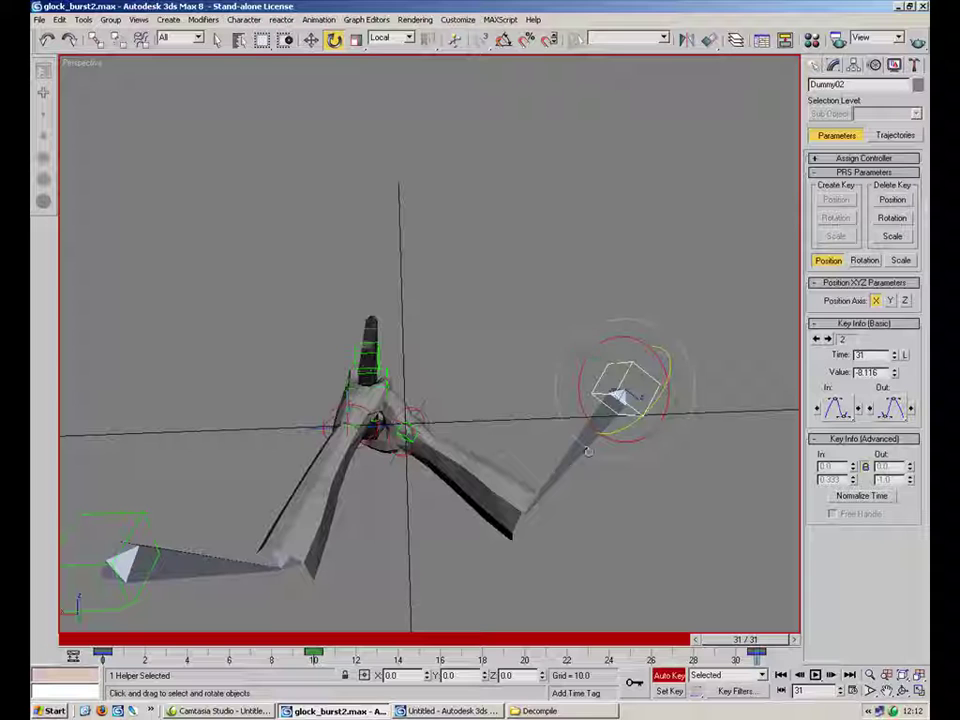
# Play the animation in the perspective view and again in the maximized camera view to check the arm and gun motion.
pyautogui.click(815, 675)
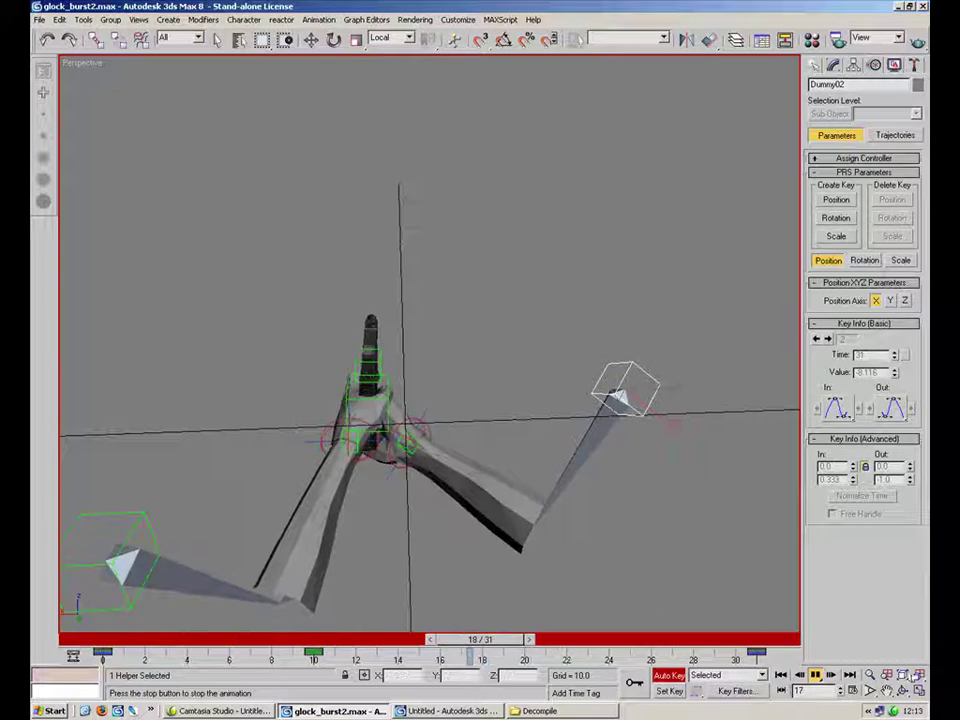
pyautogui.click(815, 675)
pyautogui.click(918, 690)
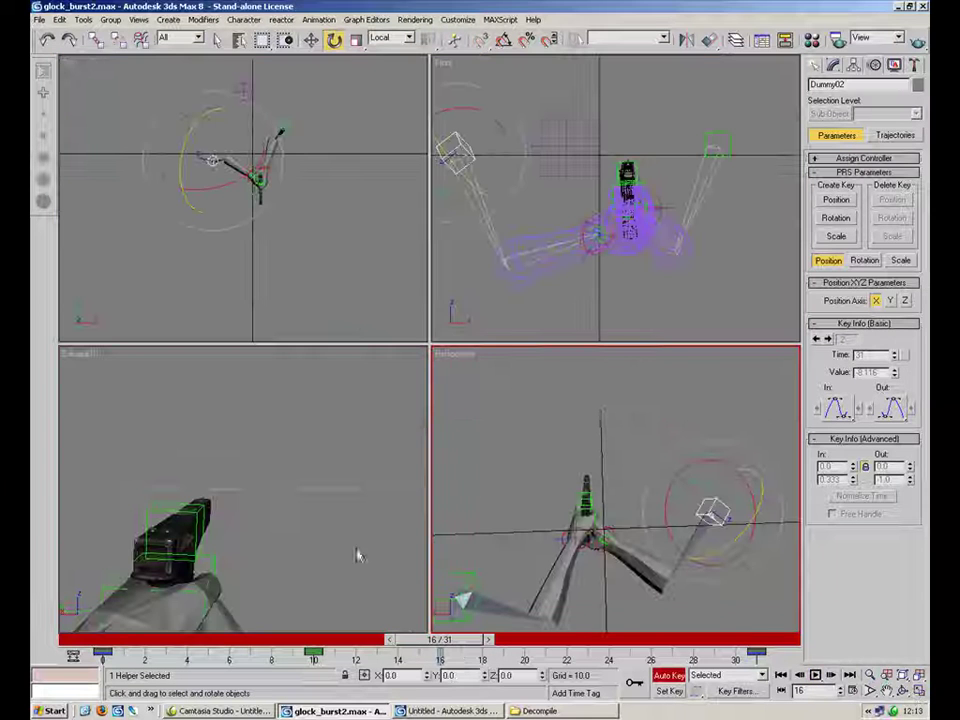
pyautogui.click(420, 576)
pyautogui.click(918, 690)
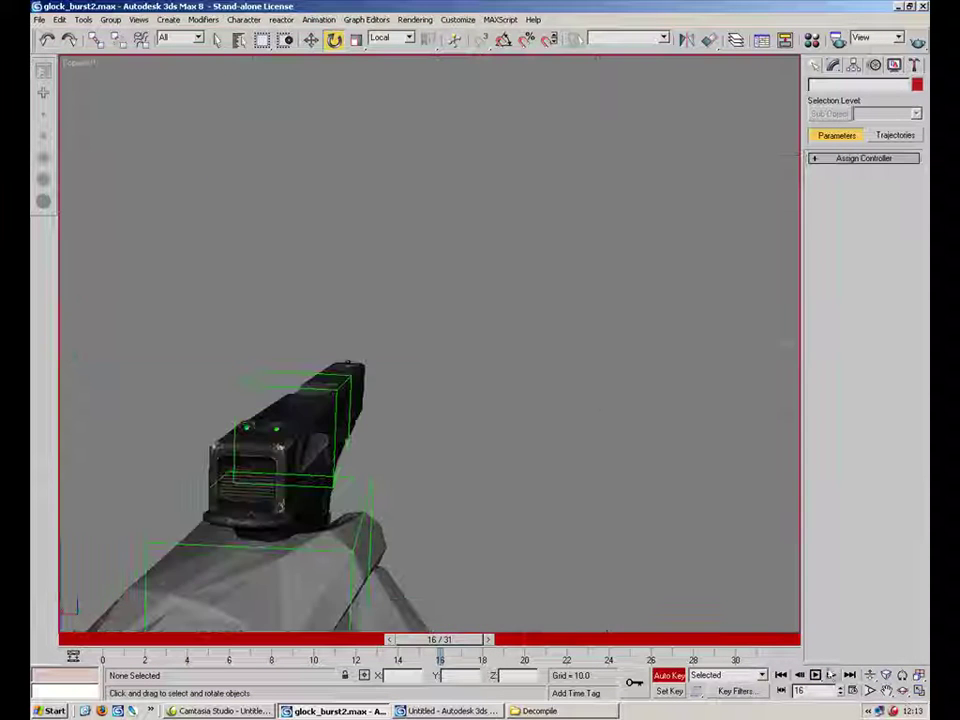
pyautogui.click(815, 675)
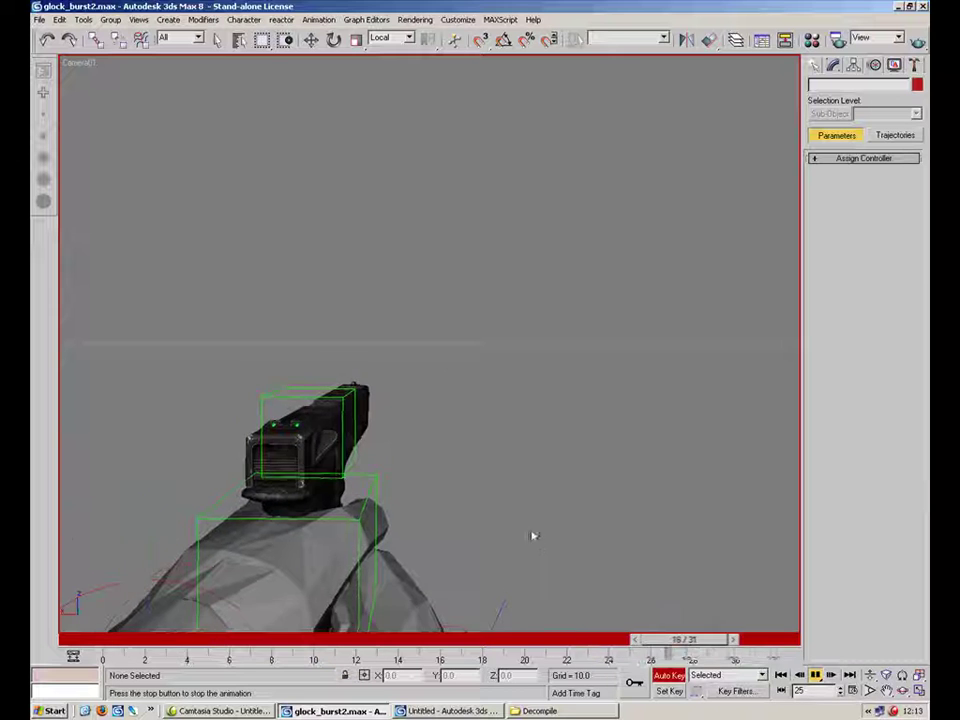
# Rotate G.Body.Dummy at frame 10 to raise the muzzle, and move that recoil key to frame 8.
pyautogui.moveTo(424, 648); pyautogui.dragTo(322, 644)
pyautogui.press('e')
pyautogui.click(364, 506)
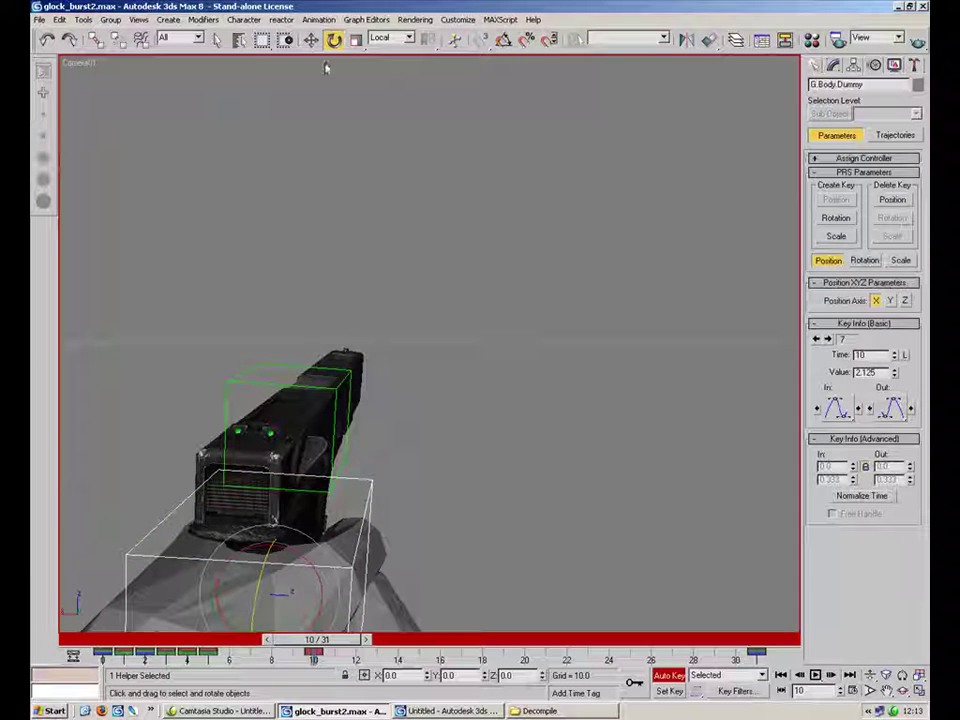
pyautogui.moveTo(268, 567); pyautogui.dragTo(257, 582)
pyautogui.moveTo(215, 639); pyautogui.dragTo(130, 648)
pyautogui.moveTo(226, 640); pyautogui.dragTo(130, 647)
pyautogui.moveTo(232, 643); pyautogui.dragTo(291, 643)
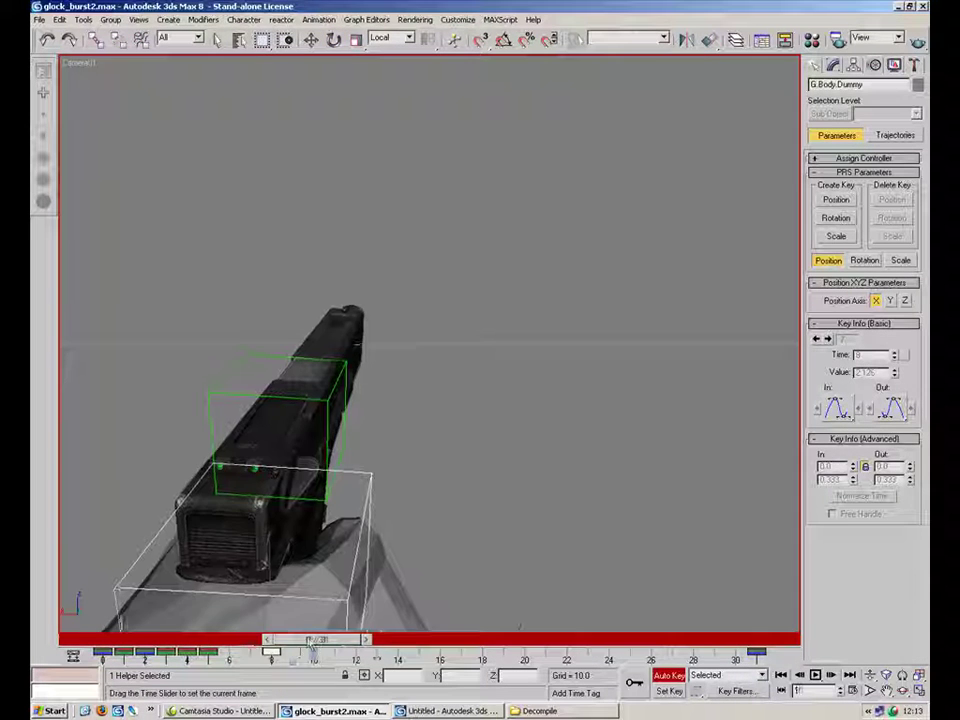
# Roll and turn G.Body.Dummy at frame 8 to tilt the gun sideways in the recoil, and play the animation to check it.
pyautogui.moveTo(432, 640); pyautogui.dragTo(85, 640)
pyautogui.moveTo(200, 640); pyautogui.dragTo(274, 646)
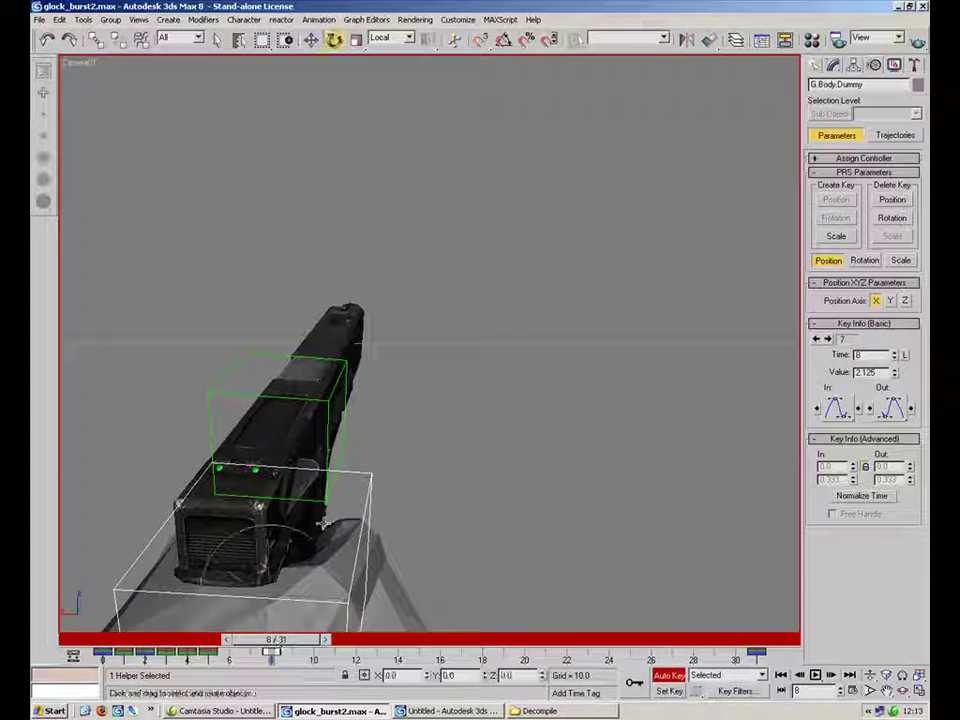
pyautogui.moveTo(295, 563); pyautogui.dragTo(290, 560)
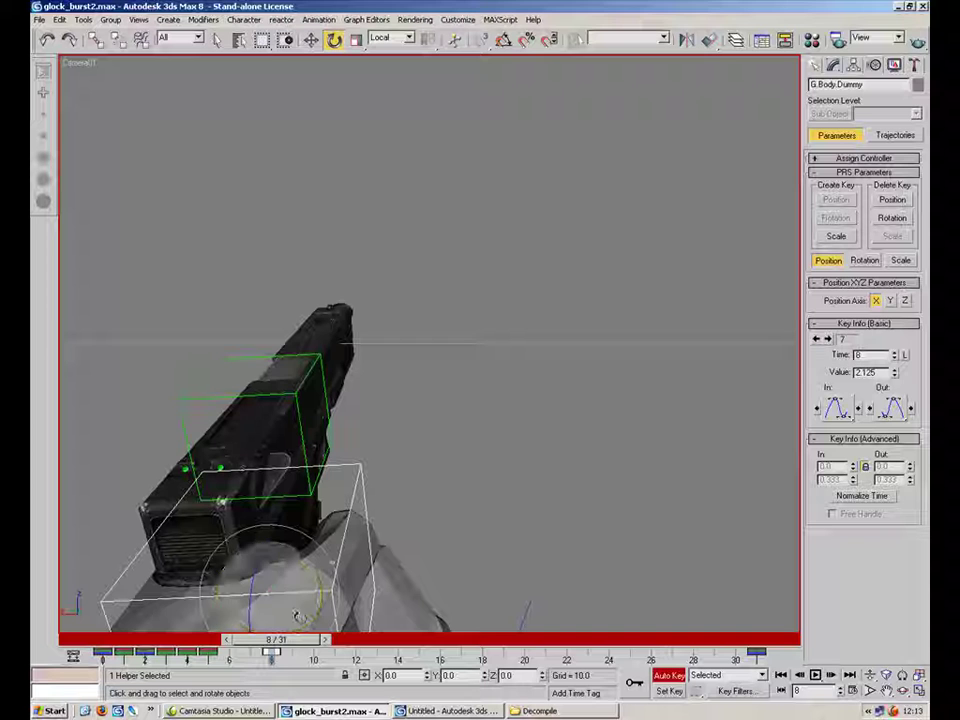
pyautogui.moveTo(307, 612); pyautogui.dragTo(309, 612)
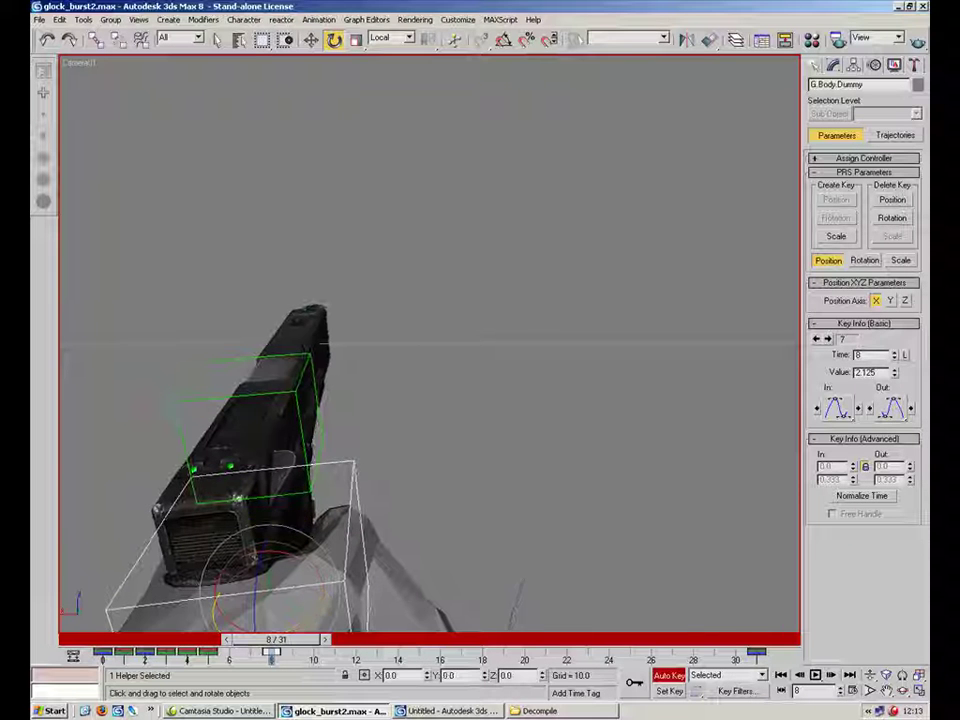
pyautogui.moveTo(238, 645); pyautogui.dragTo(215, 643)
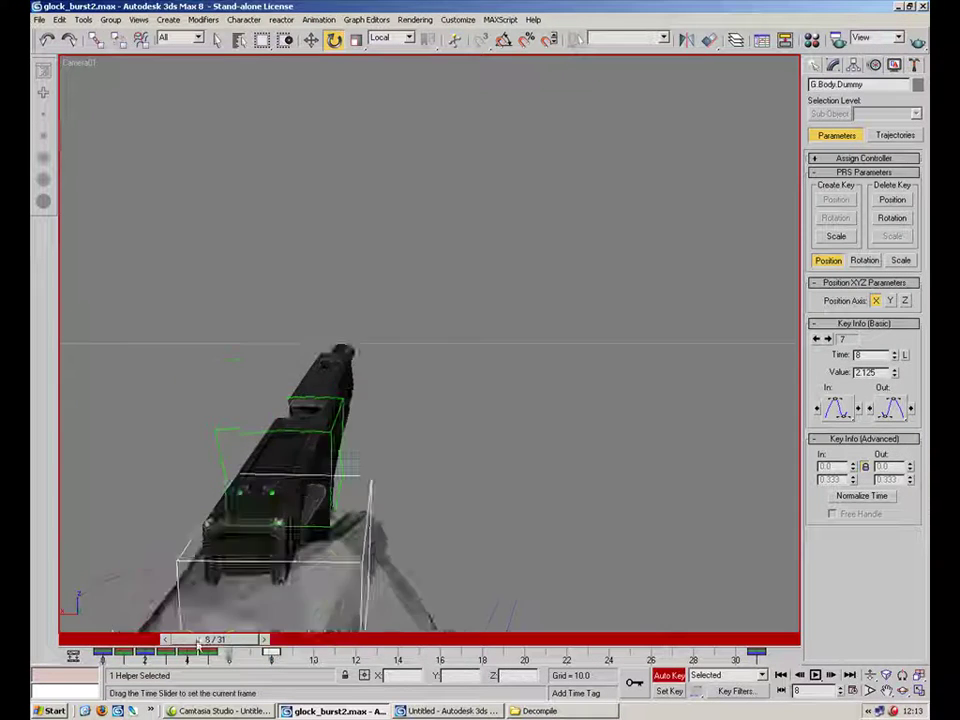
pyautogui.moveTo(101, 645); pyautogui.dragTo(173, 640)
pyautogui.moveTo(254, 638); pyautogui.dragTo(110, 638)
pyautogui.press('e')
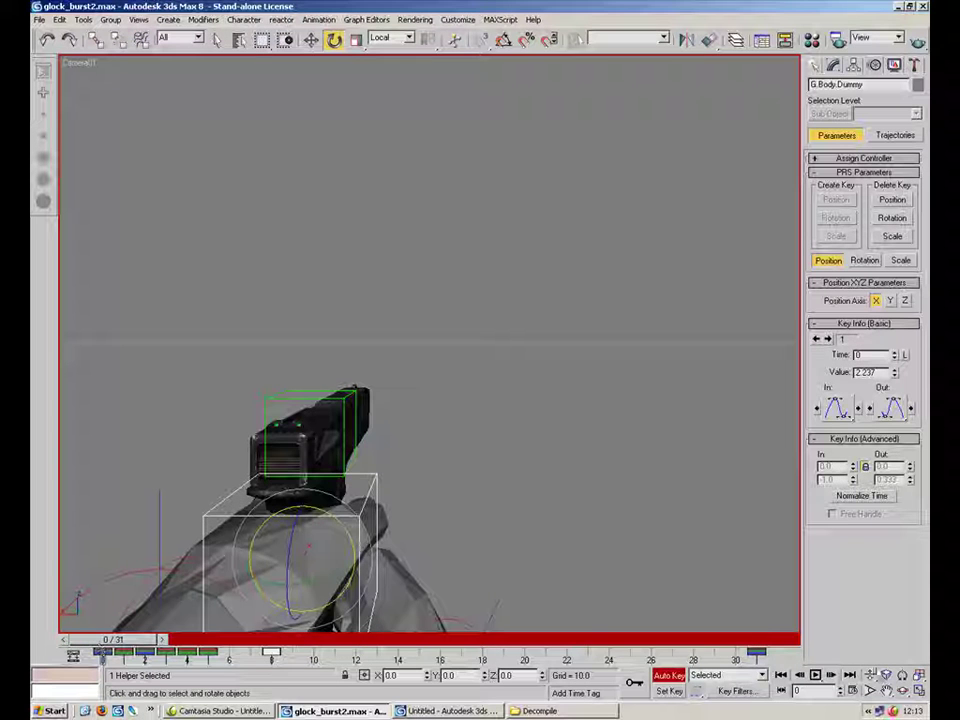
pyautogui.click(816, 675)
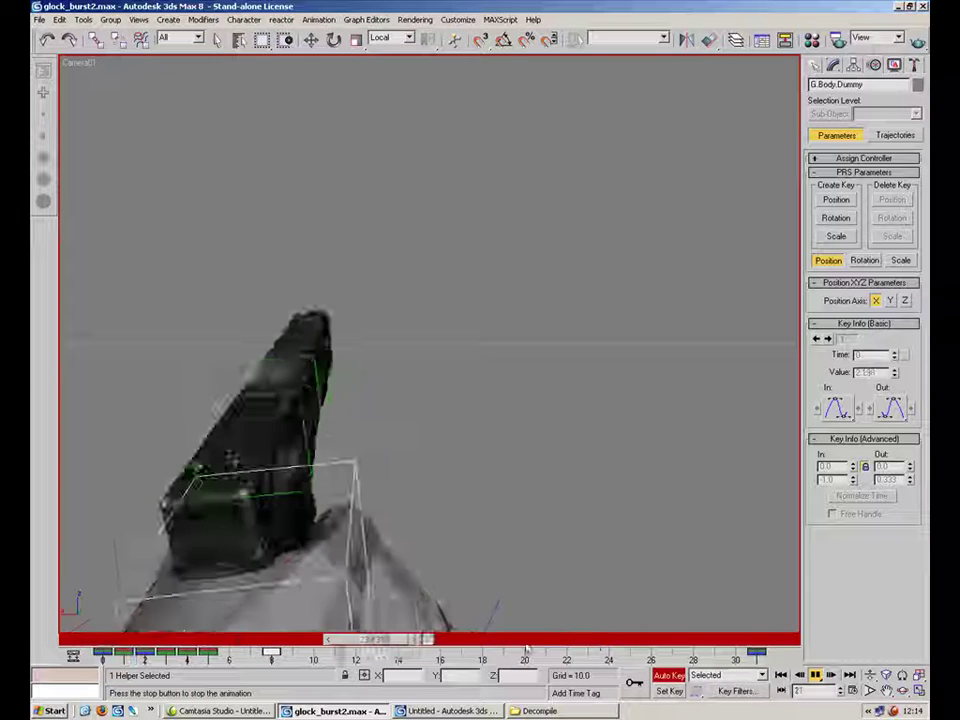
# At frame 2, rotate G.Body.Dummy to lower the muzzle and move it down about 0.13 along its local Y axis.
pyautogui.moveTo(465, 641); pyautogui.dragTo(155, 641)
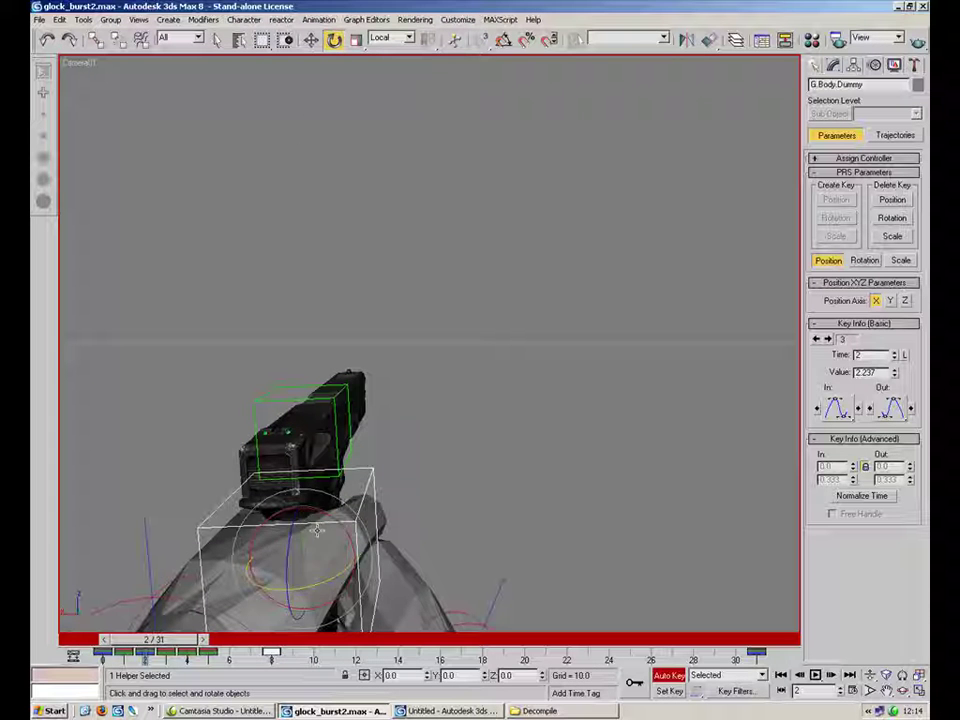
pyautogui.moveTo(285, 546); pyautogui.dragTo(287, 536)
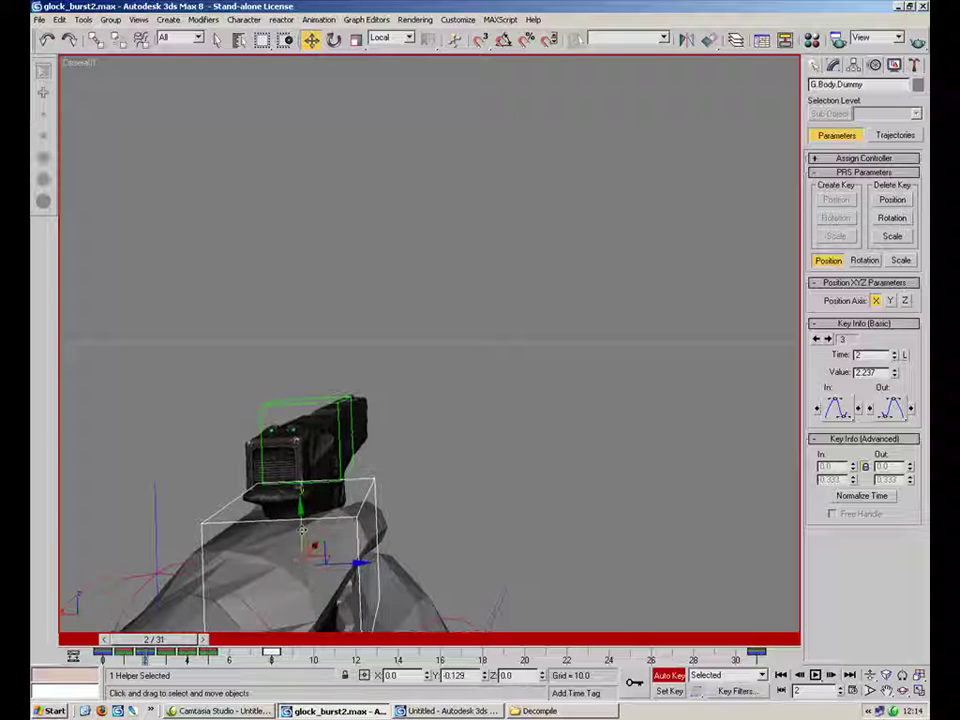
pyautogui.moveTo(163, 639); pyautogui.dragTo(118, 639)
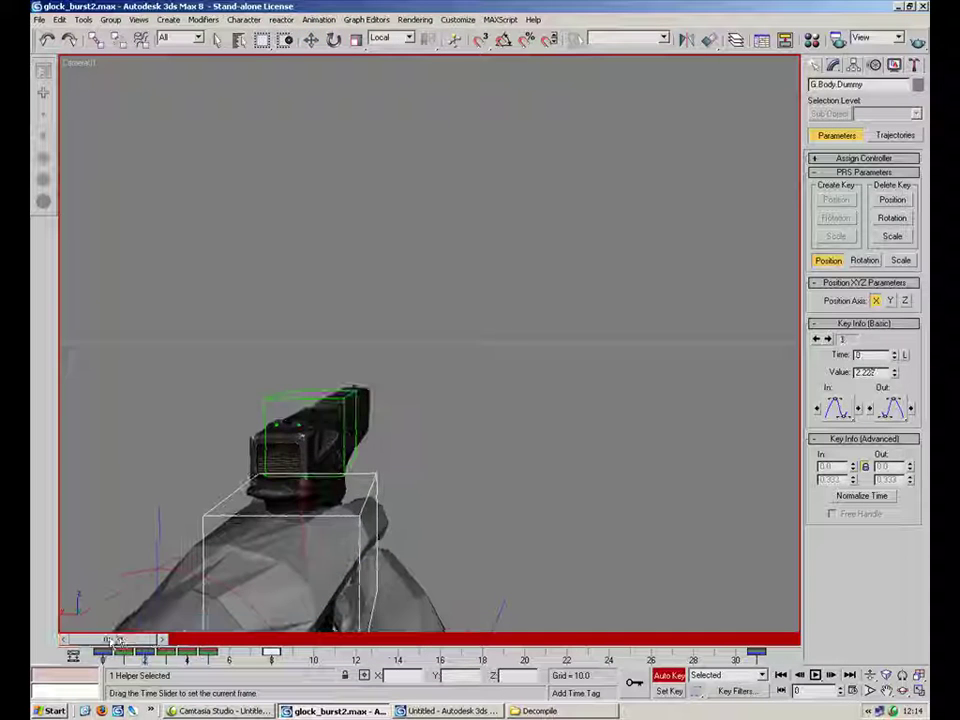
pyautogui.moveTo(268, 640); pyautogui.dragTo(143, 639)
# At frame 20, move G.Body.Dummy slightly down and rotate it to lower the muzzle.
pyautogui.moveTo(204, 638); pyautogui.dragTo(545, 642)
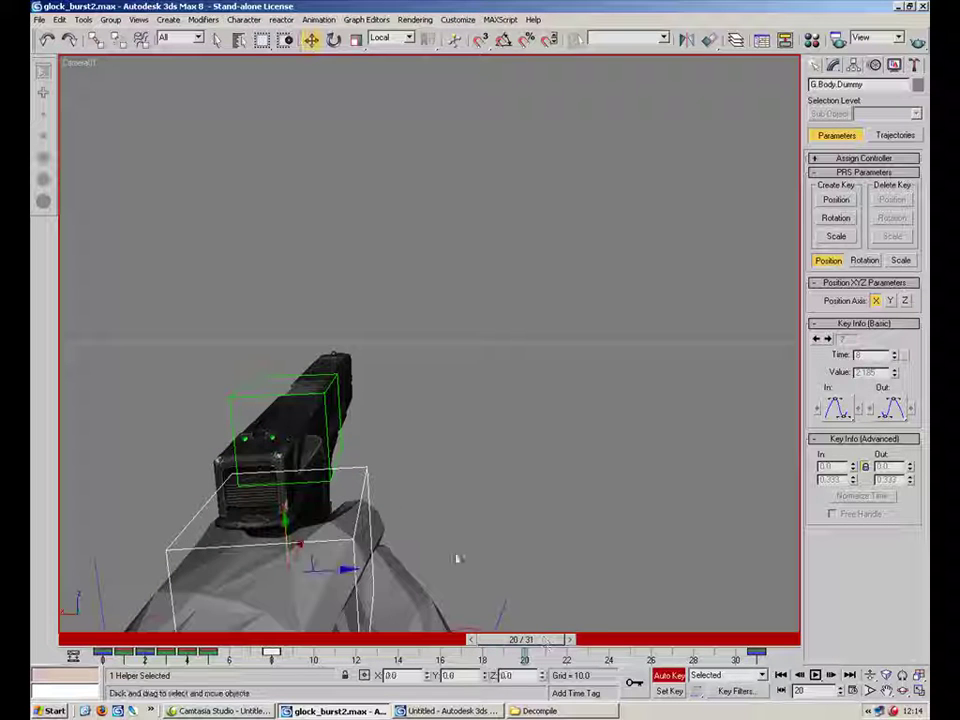
pyautogui.moveTo(286, 535)
pyautogui.mouseDown()
pyautogui.moveTo(287, 548)
pyautogui.moveTo(286, 540)
pyautogui.mouseUp()
pyautogui.click(335, 40)
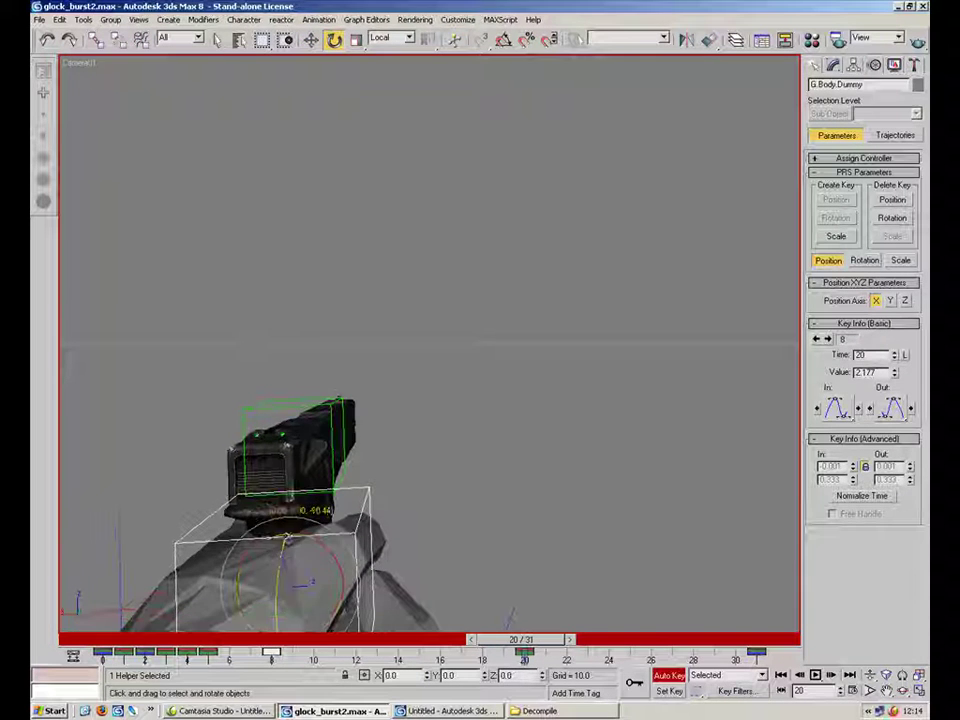
# At frame 12, move G.Body.Dummy up so the gun is raised after the recoil, and scrub back through the motion.
pyautogui.moveTo(484, 636); pyautogui.dragTo(108, 640)
pyautogui.moveTo(268, 640); pyautogui.dragTo(369, 640)
pyautogui.moveTo(440, 638); pyautogui.dragTo(372, 640)
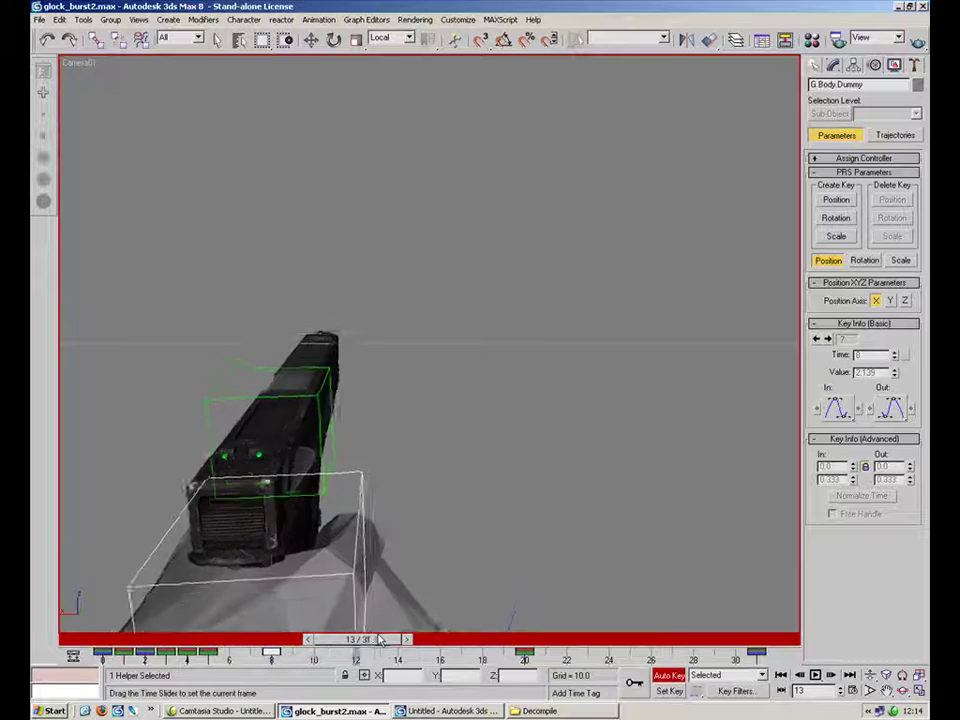
pyautogui.press('e')
pyautogui.click(311, 41)
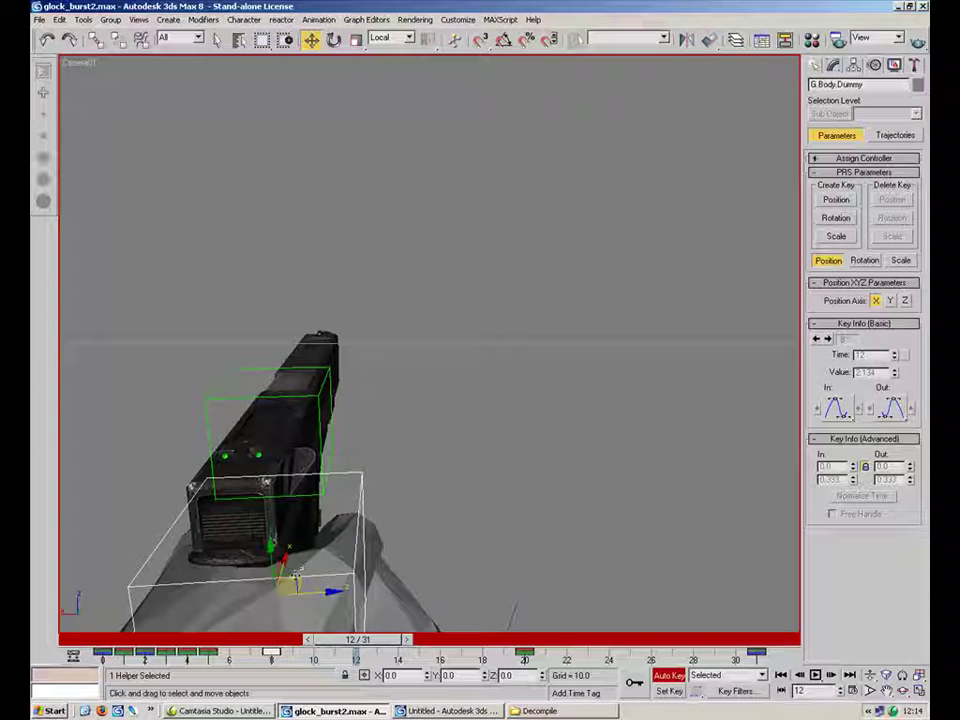
pyautogui.moveTo(295, 570); pyautogui.dragTo(290, 502)
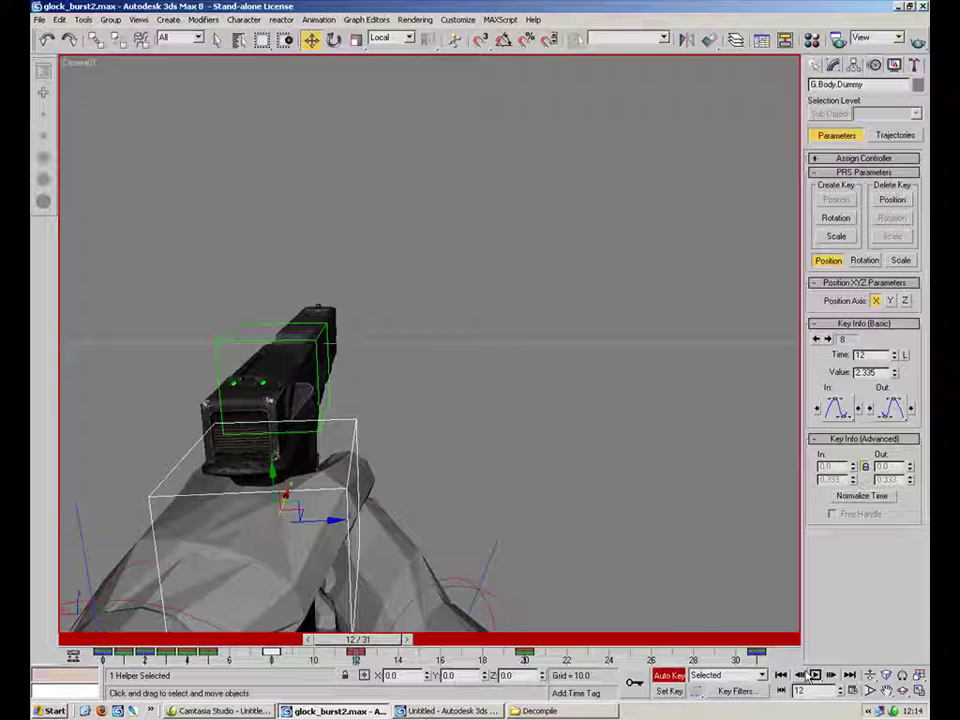
pyautogui.moveTo(355, 640); pyautogui.dragTo(270, 640)
pyautogui.press('w')
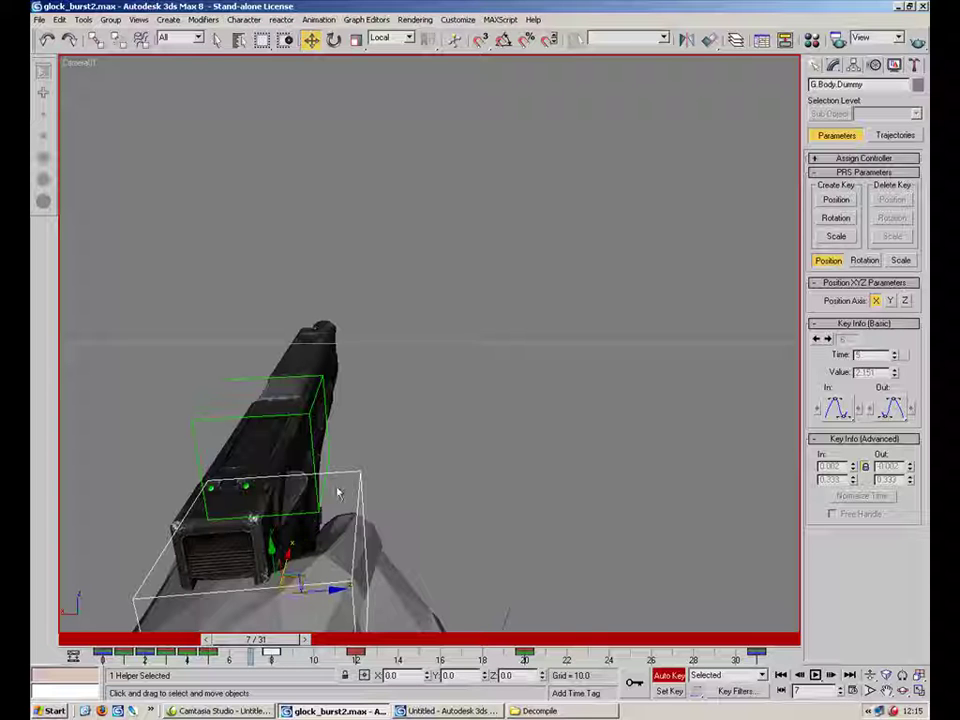
# At frame 20, rotate G.Body.Dummy to reduce the gun's sideways tilt, and scrub and play the animation to check it.
pyautogui.moveTo(271, 652); pyautogui.dragTo(419, 636)
pyautogui.press('w')
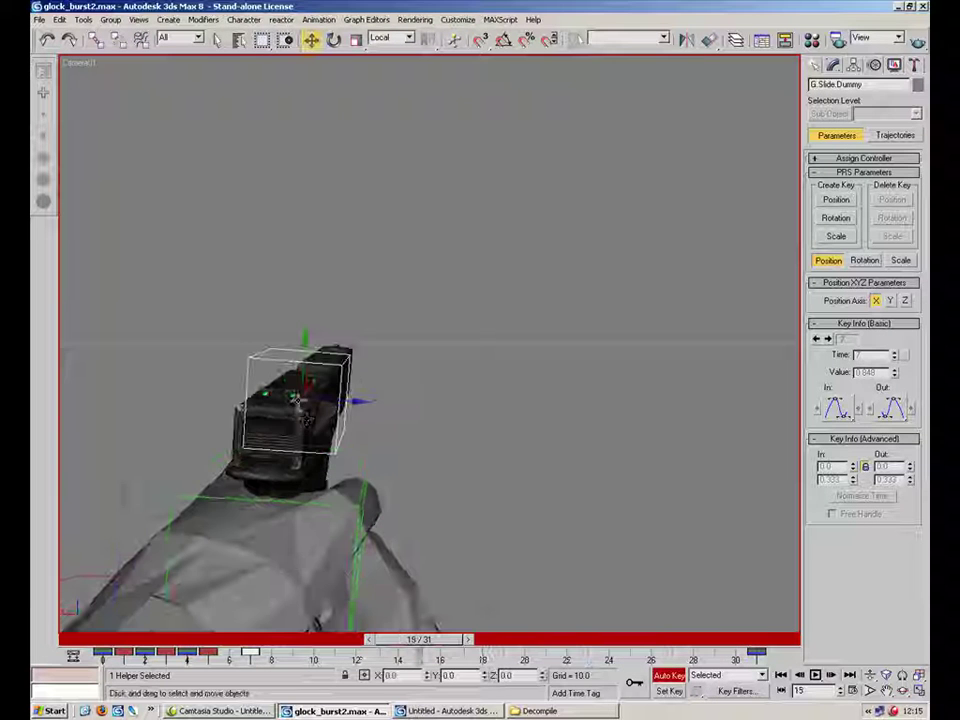
pyautogui.click(407, 461)
pyautogui.click(367, 459)
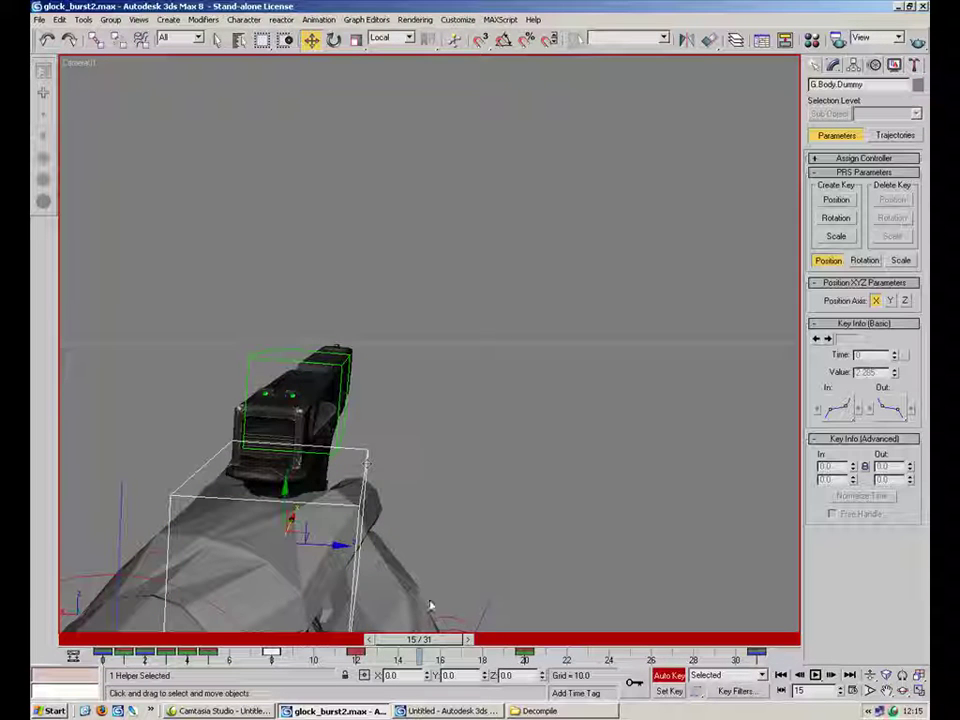
pyautogui.moveTo(435, 645); pyautogui.dragTo(530, 645)
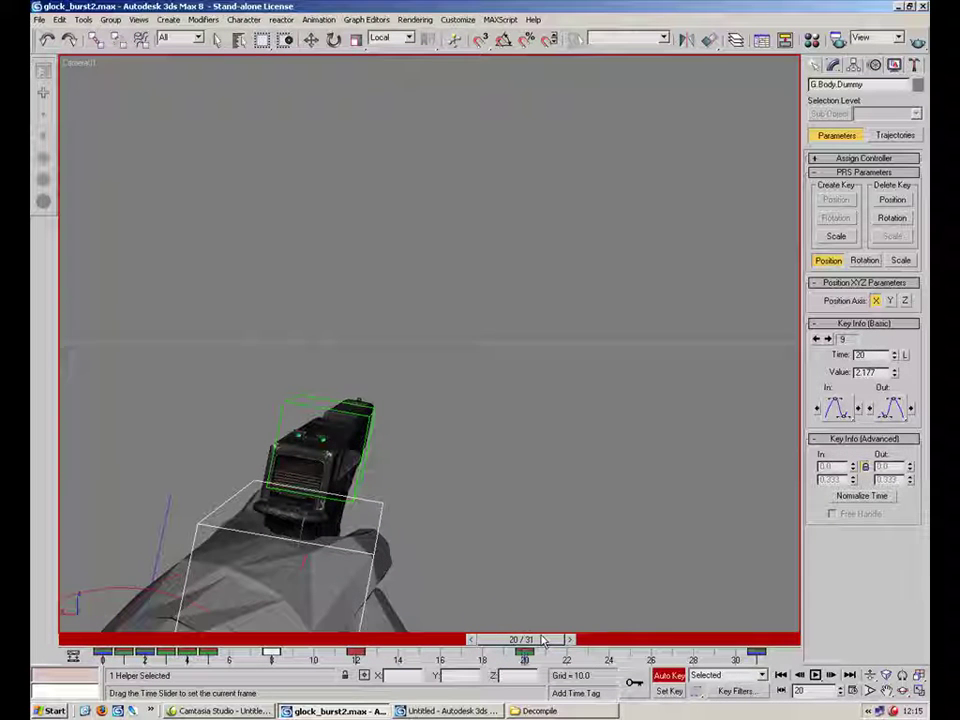
pyautogui.press('e')
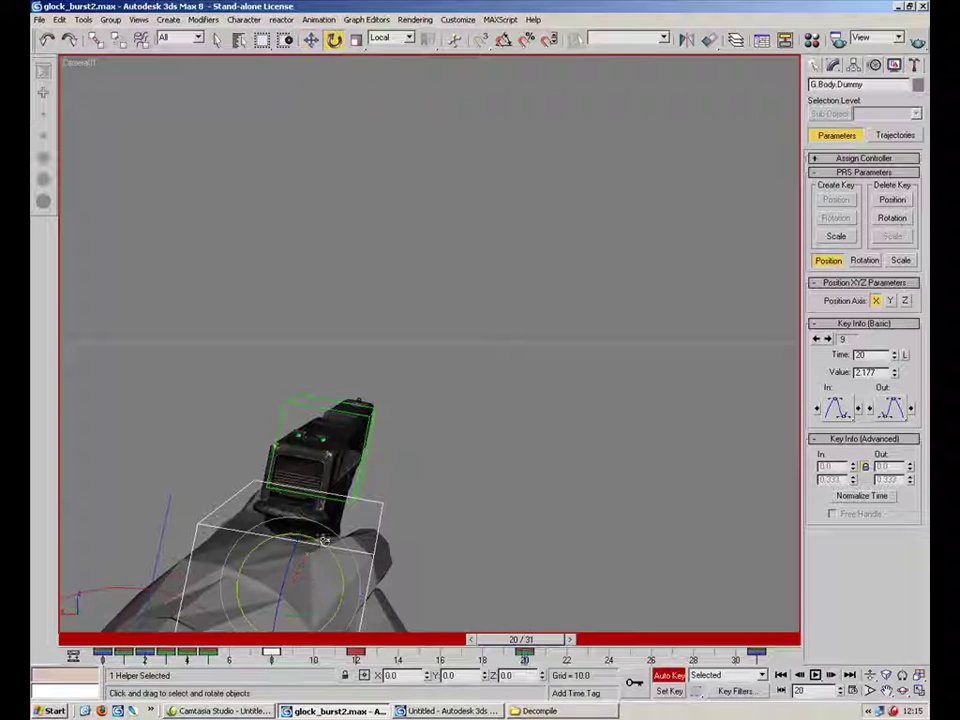
pyautogui.moveTo(313, 528); pyautogui.dragTo(311, 521)
pyautogui.moveTo(490, 638); pyautogui.dragTo(522, 642)
pyautogui.moveTo(321, 547); pyautogui.dragTo(336, 562)
pyautogui.moveTo(521, 639); pyautogui.dragTo(116, 638)
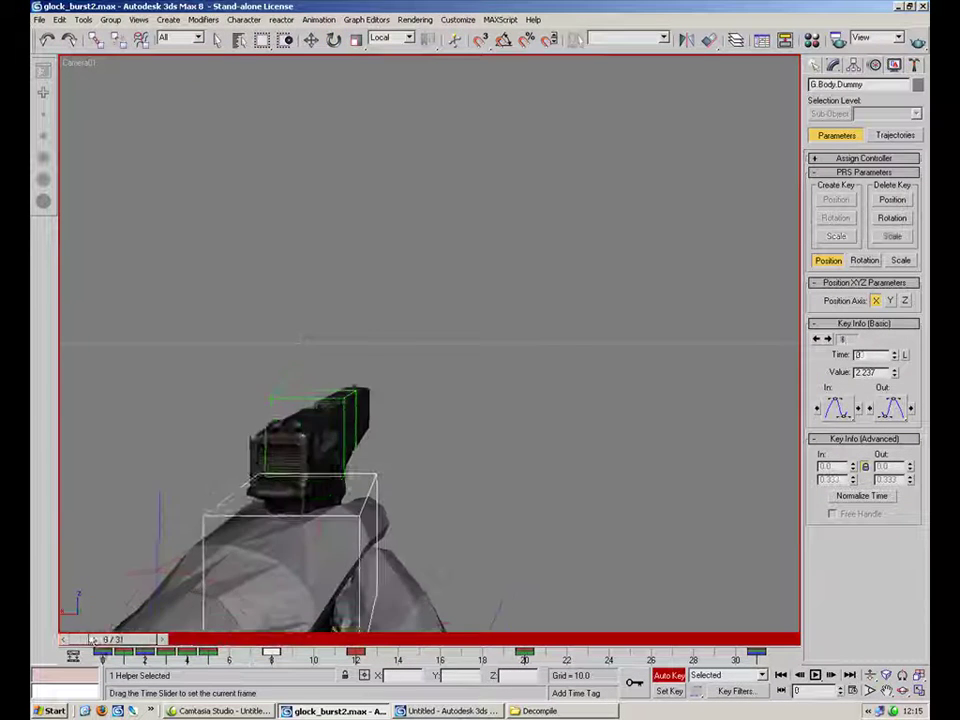
pyautogui.moveTo(180, 640); pyautogui.dragTo(483, 638)
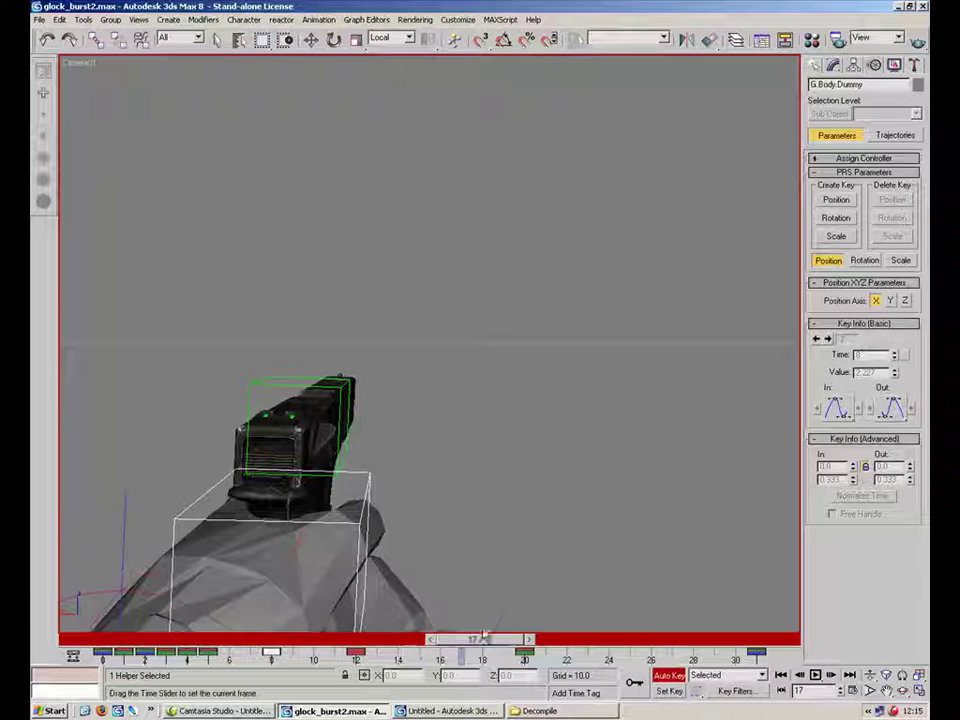
pyautogui.moveTo(562, 648); pyautogui.dragTo(606, 652)
pyautogui.click(815, 675)
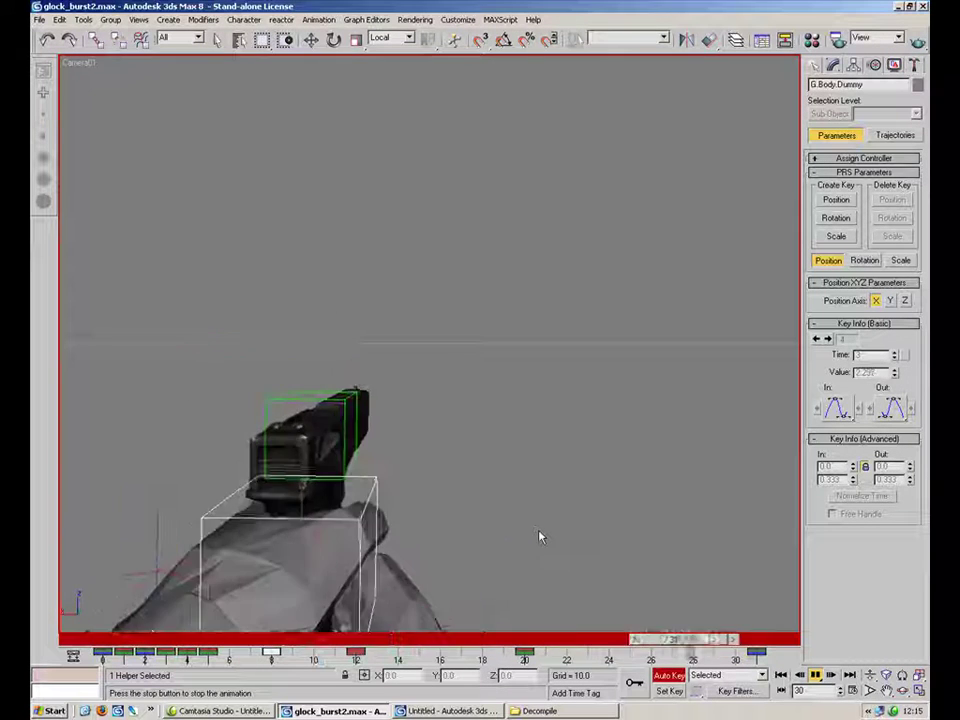
# With Auto Key off, rotate G.Body.Dummy at frame 20 to swing the muzzle sideways, and scrub through the animation.
pyautogui.click(666, 676)
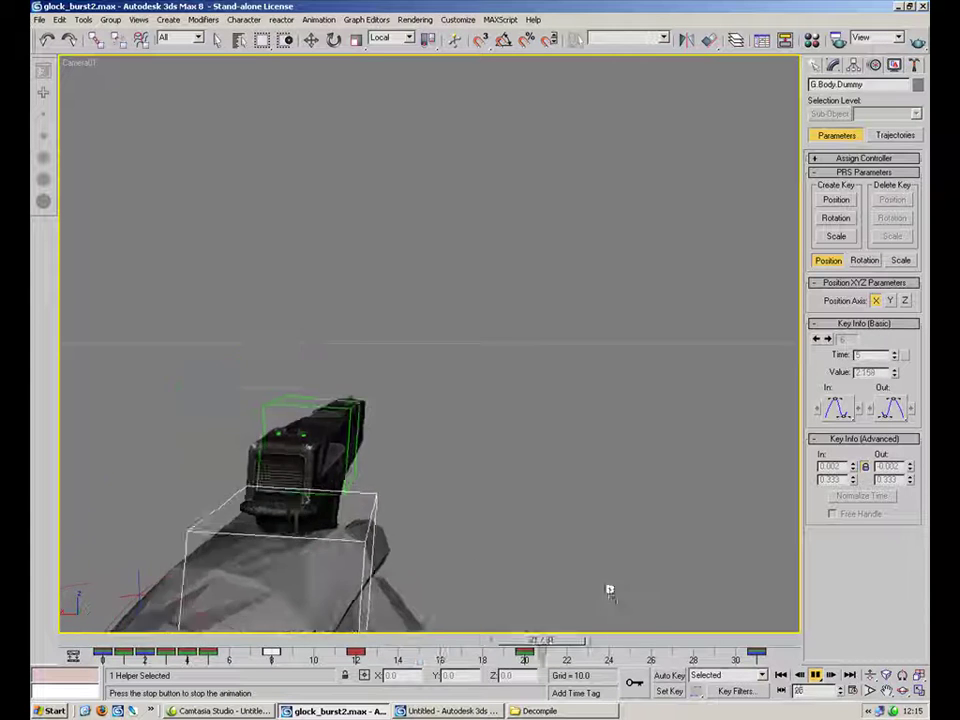
pyautogui.click(505, 642)
pyautogui.moveTo(505, 641); pyautogui.dragTo(472, 634)
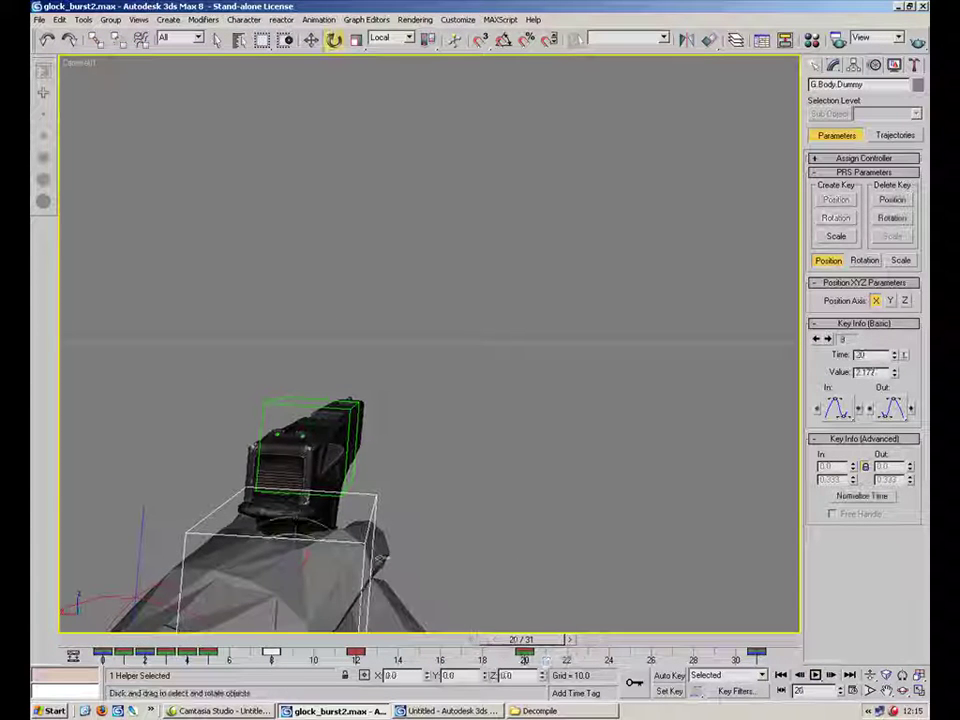
pyautogui.moveTo(320, 603); pyautogui.dragTo(312, 606)
pyautogui.moveTo(515, 640); pyautogui.dragTo(494, 633)
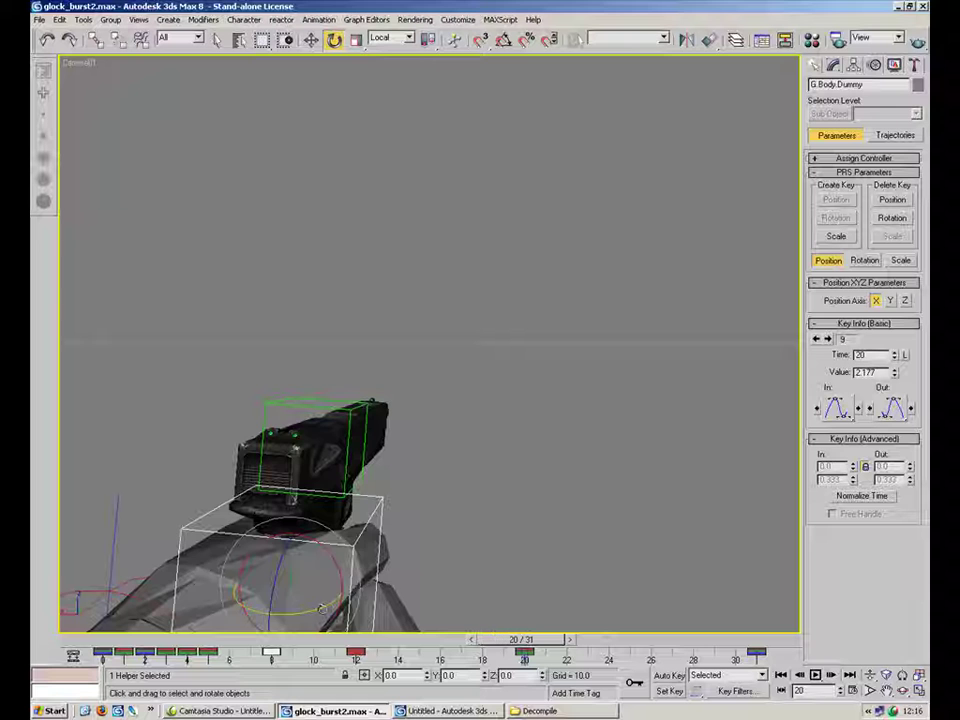
pyautogui.moveTo(328, 607); pyautogui.dragTo(335, 608)
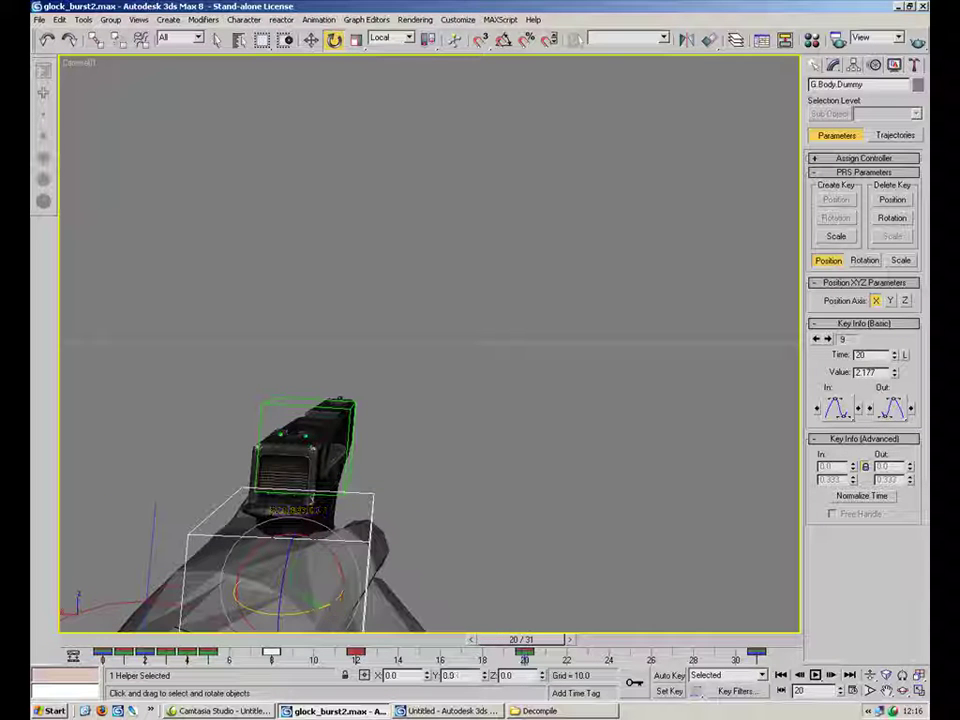
pyautogui.moveTo(524, 648); pyautogui.dragTo(148, 645)
pyautogui.moveTo(85, 645); pyautogui.dragTo(520, 639)
# With Auto Key on, fine-tune the sideways rotation of G.Body.Dummy at frame 20, playing the animation to check it.
pyautogui.click(669, 675)
pyautogui.moveTo(327, 603); pyautogui.dragTo(327, 585)
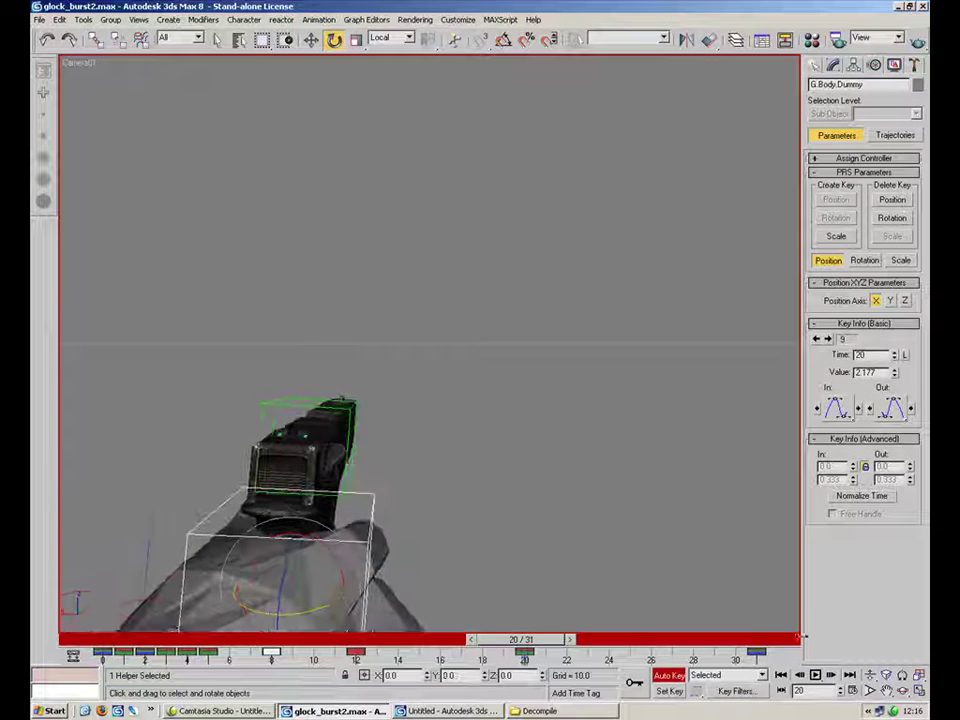
pyautogui.press('/')
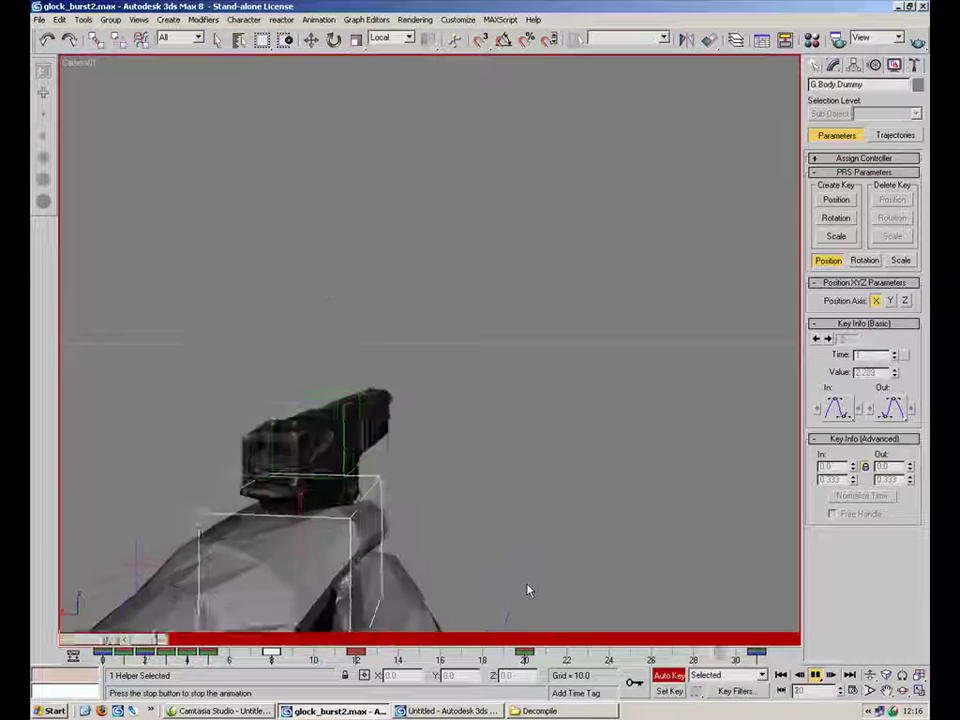
pyautogui.moveTo(522, 640); pyautogui.dragTo(543, 647)
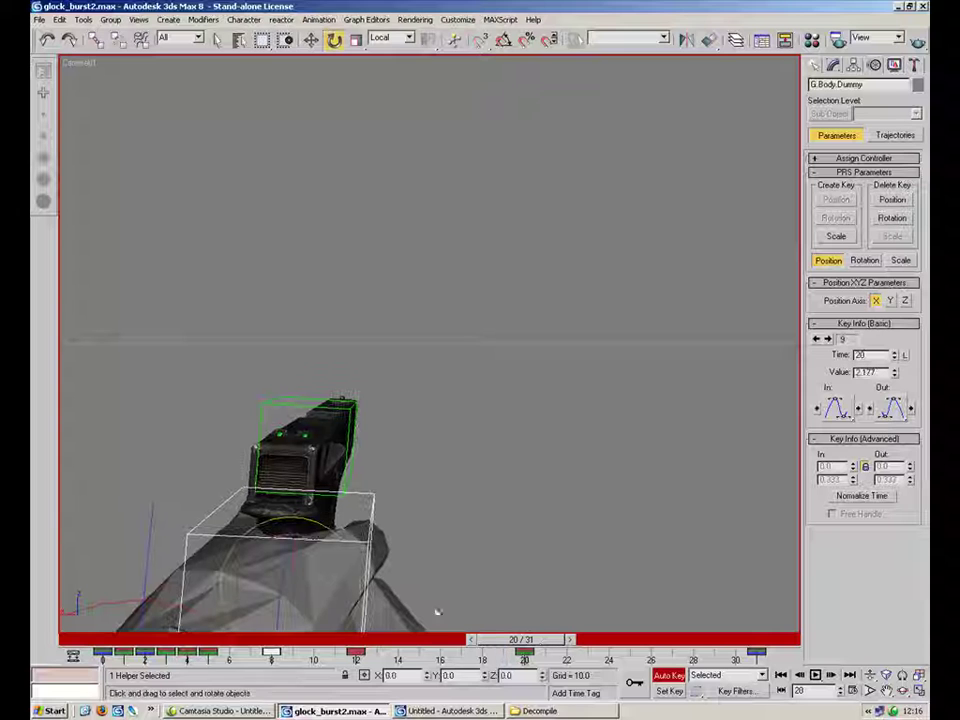
pyautogui.moveTo(327, 613); pyautogui.dragTo(321, 608)
pyautogui.moveTo(520, 640)
pyautogui.mouseDown()
pyautogui.moveTo(373, 648)
pyautogui.moveTo(522, 645)
pyautogui.mouseUp()
pyautogui.press('e')
pyautogui.moveTo(331, 605); pyautogui.dragTo(335, 601)
# At frame 26, rotate G.Body.Dummy to turn the muzzle slightly inwards, and play the animation.
pyautogui.moveTo(520, 640); pyautogui.dragTo(668, 641)
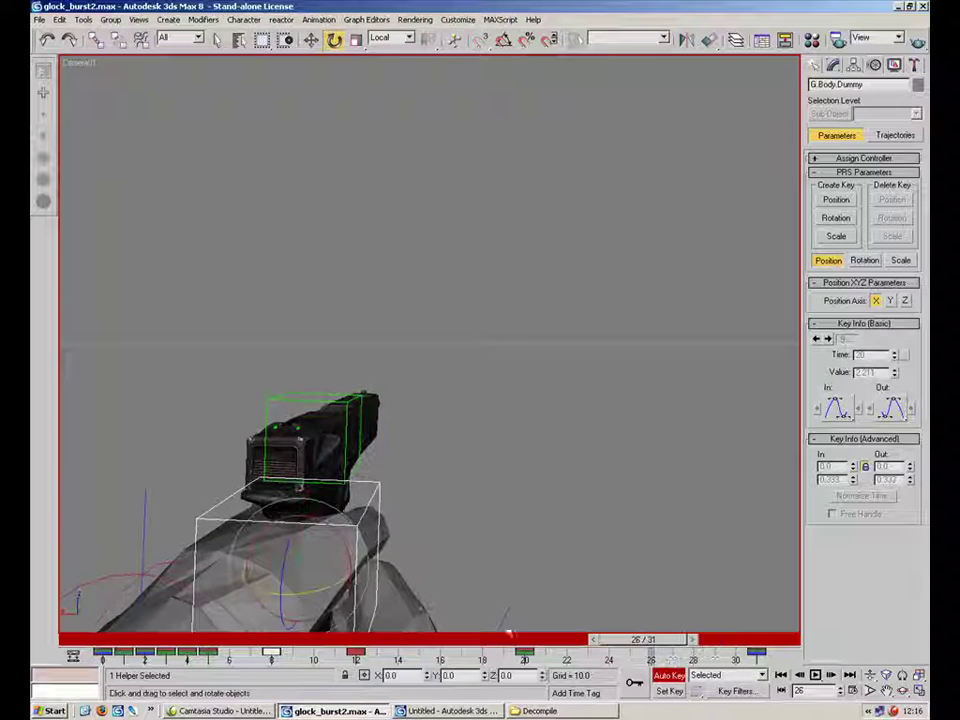
pyautogui.moveTo(333, 583); pyautogui.dragTo(340, 582)
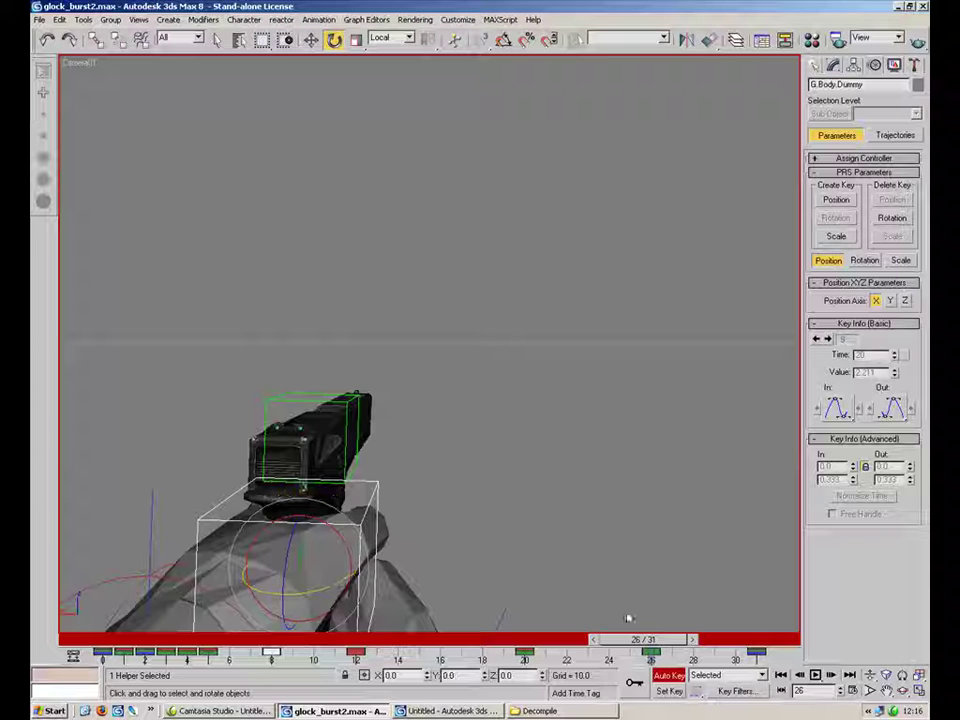
pyautogui.moveTo(651, 641); pyautogui.dragTo(705, 640)
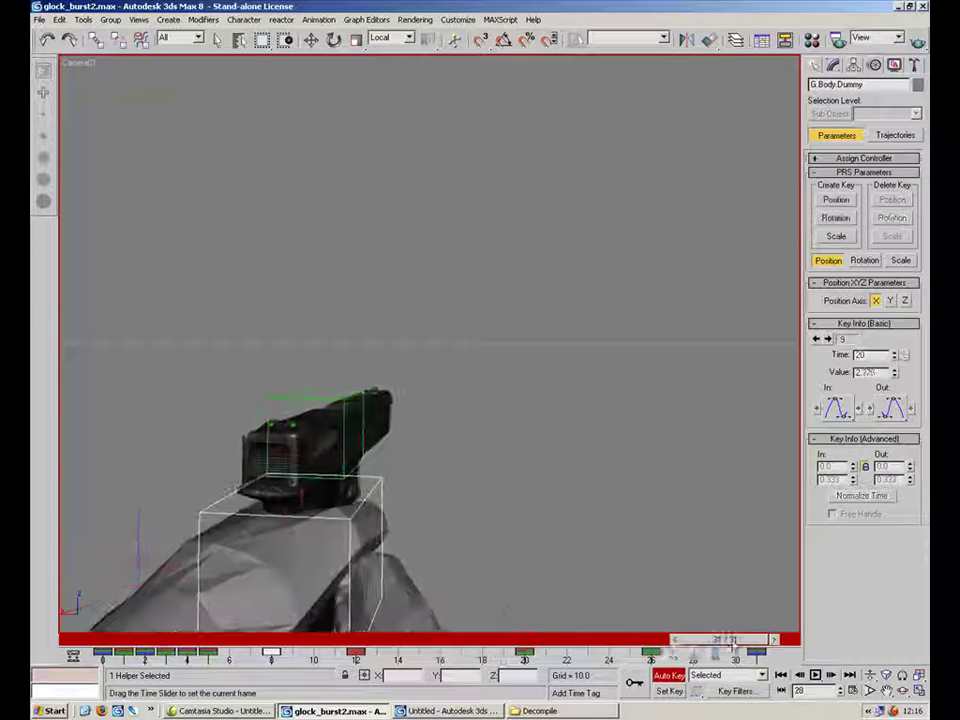
pyautogui.press('/')
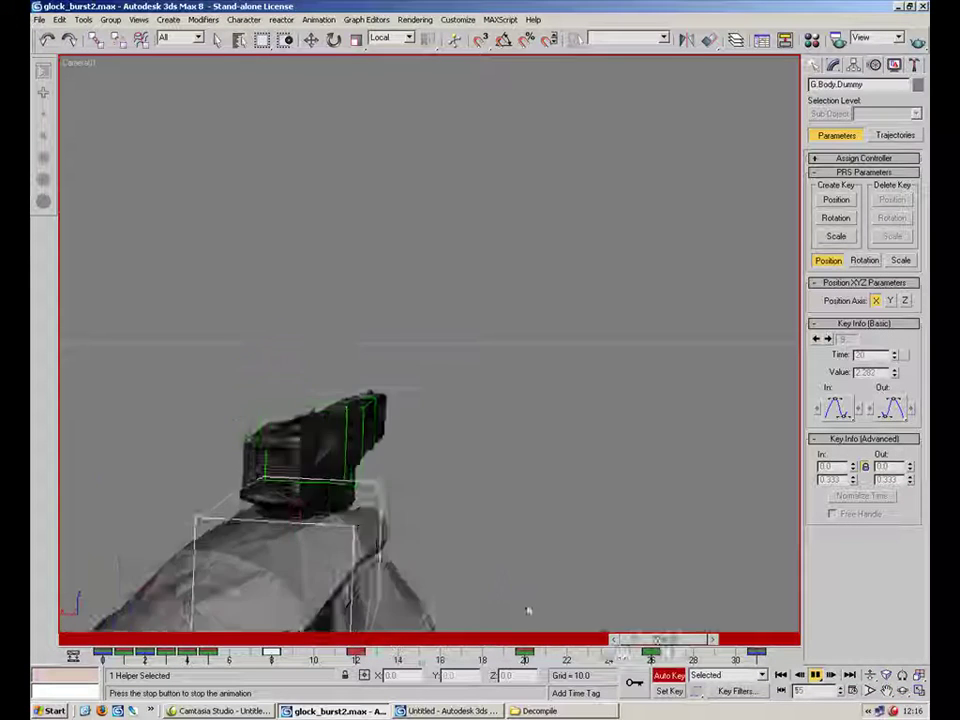
# Return to frame 20 and rotate G.Body.Dummy to raise the muzzle slightly.
pyautogui.click(521, 639)
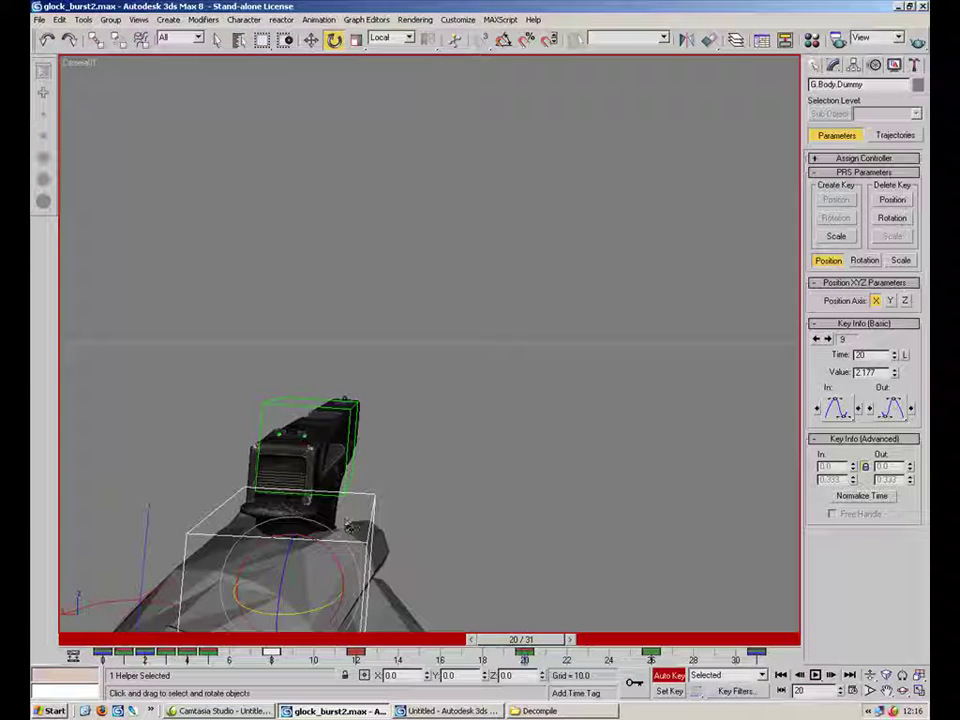
pyautogui.moveTo(333, 556); pyautogui.dragTo(448, 595)
pyautogui.moveTo(523, 640)
pyautogui.mouseDown()
pyautogui.moveTo(326, 638)
pyautogui.moveTo(522, 640)
pyautogui.mouseUp()
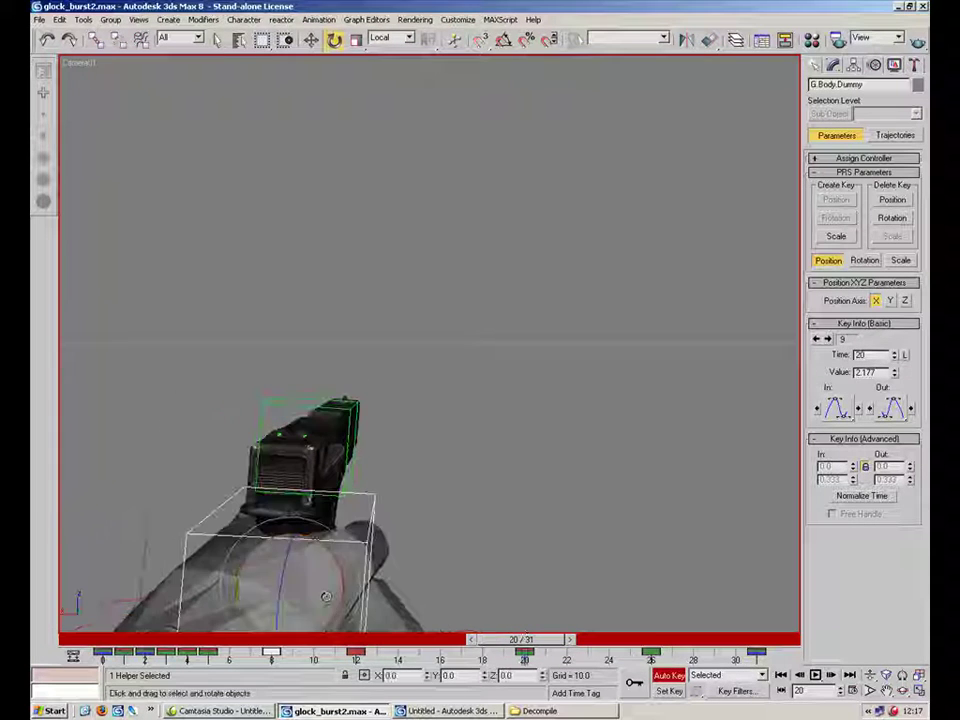
pyautogui.moveTo(337, 570); pyautogui.dragTo(288, 563)
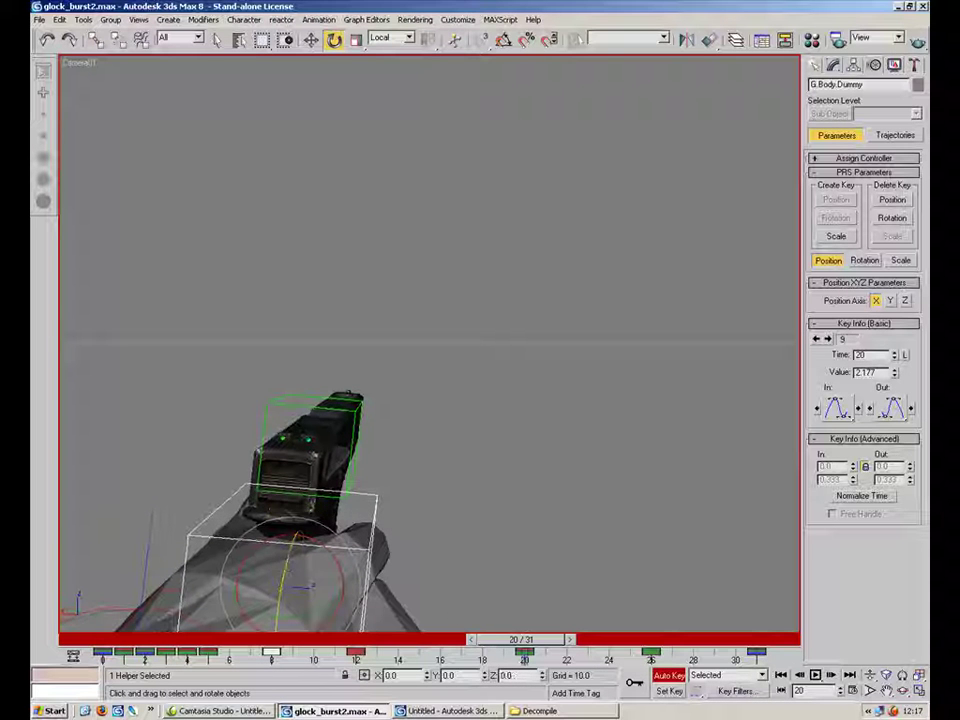
# At frame 26, rotate G.Body.Dummy about its local Z axis to lower the muzzle slightly, and play the animation.
pyautogui.moveTo(519, 639); pyautogui.dragTo(651, 640)
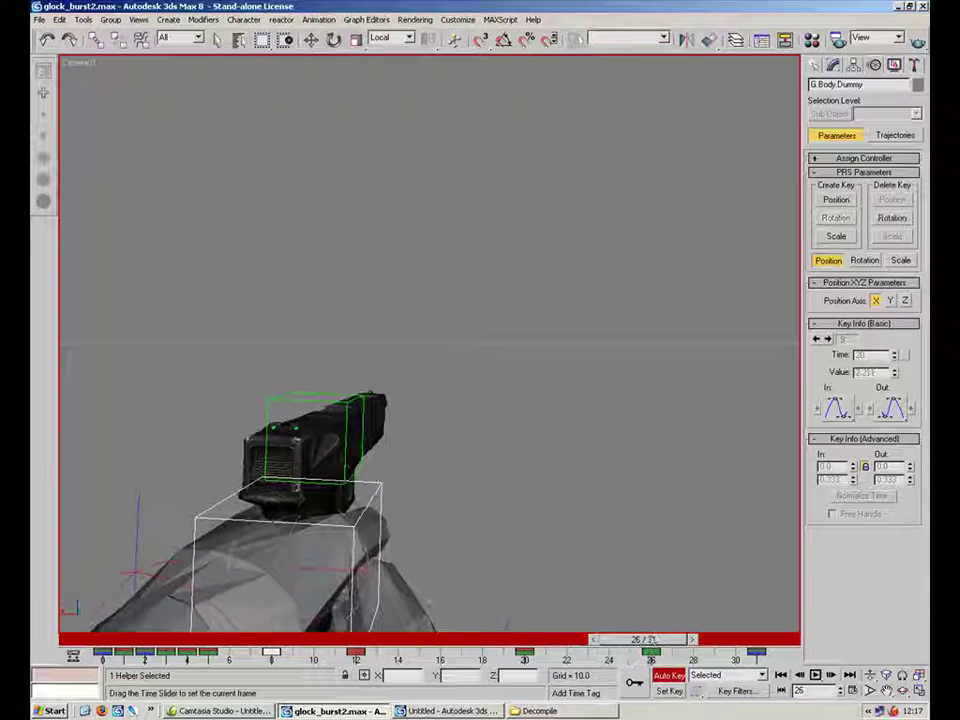
pyautogui.moveTo(285, 551); pyautogui.dragTo(288, 549)
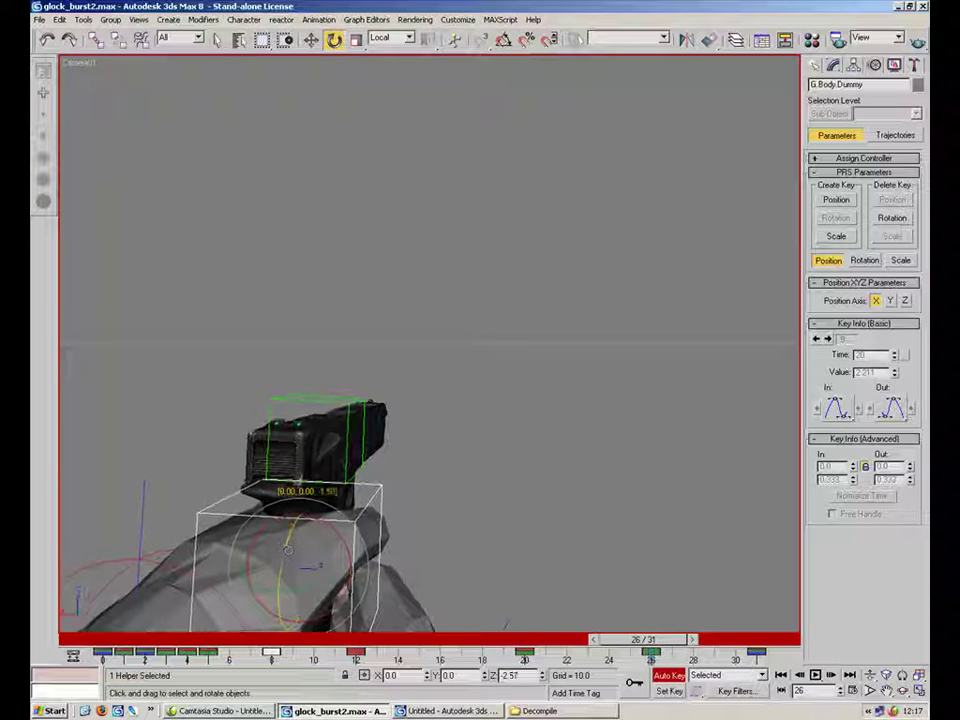
pyautogui.moveTo(641, 640); pyautogui.dragTo(130, 640)
pyautogui.moveTo(197, 648); pyautogui.dragTo(755, 654)
pyautogui.click(817, 677)
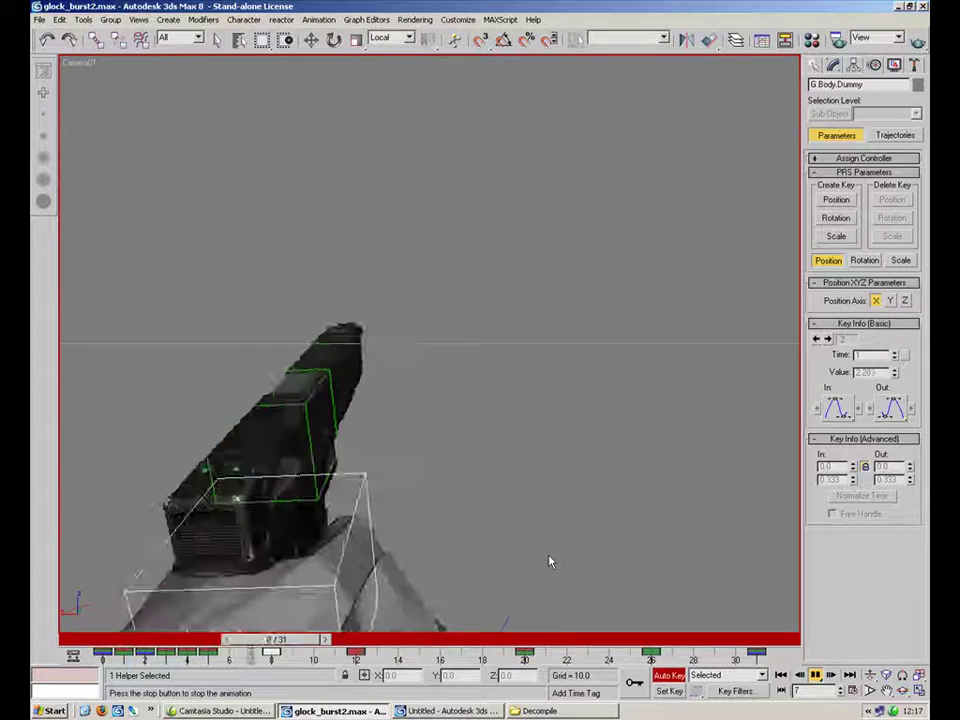
# Return to frame 0, turn Auto Key off and save the scene over glock_burst2.max in the Animations folder.
pyautogui.moveTo(221, 638); pyautogui.dragTo(103, 638)
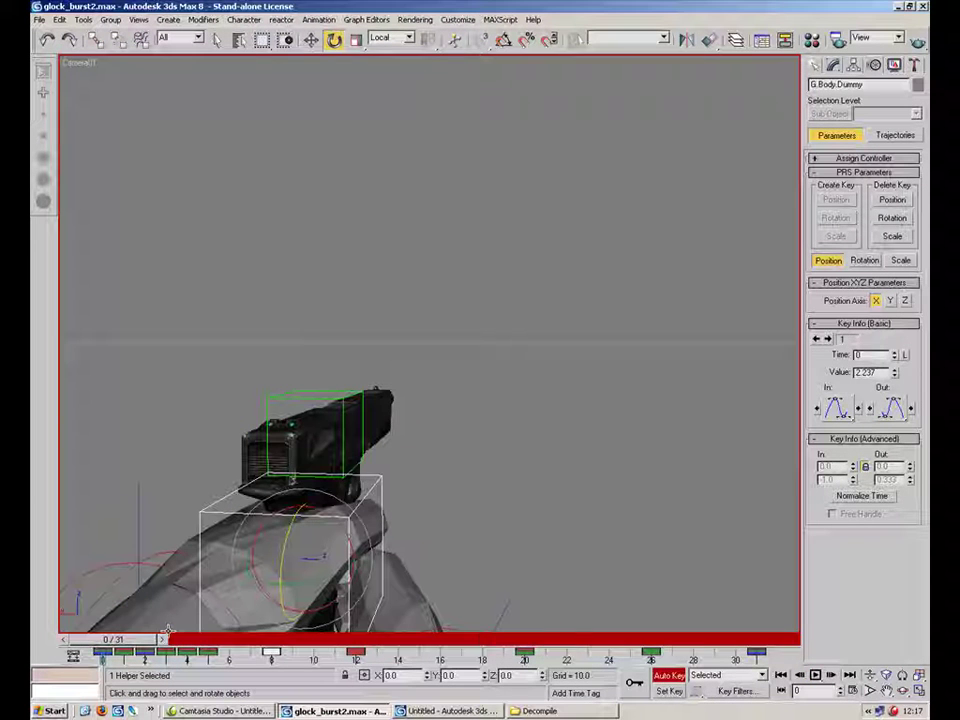
pyautogui.click(676, 674)
pyautogui.click(39, 20)
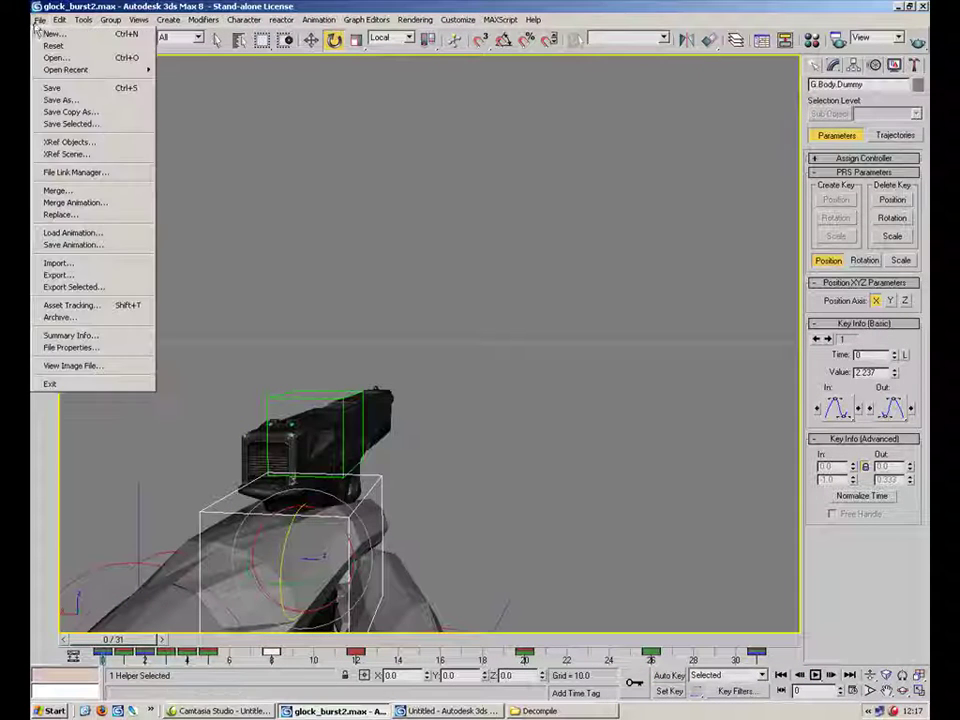
pyautogui.click(56, 99)
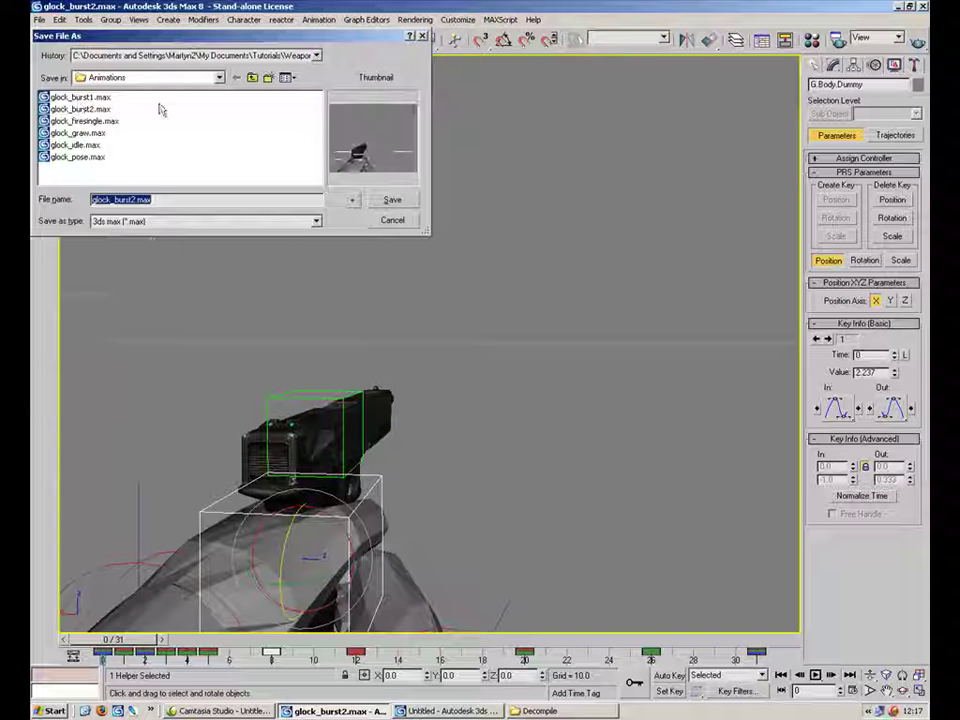
pyautogui.click(92, 109)
pyautogui.click(392, 200)
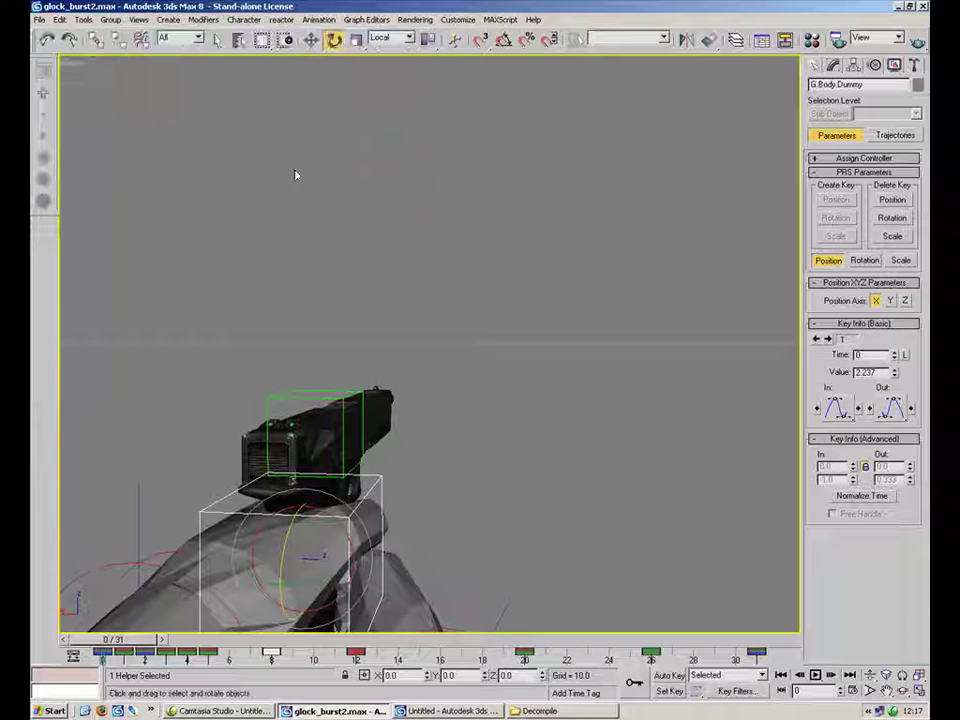
# Open the recent scene glock_firesingle.max, continue past the missing v_hands.tga file, and select all objects.
pyautogui.click(39, 20)
pyautogui.moveTo(72, 72)
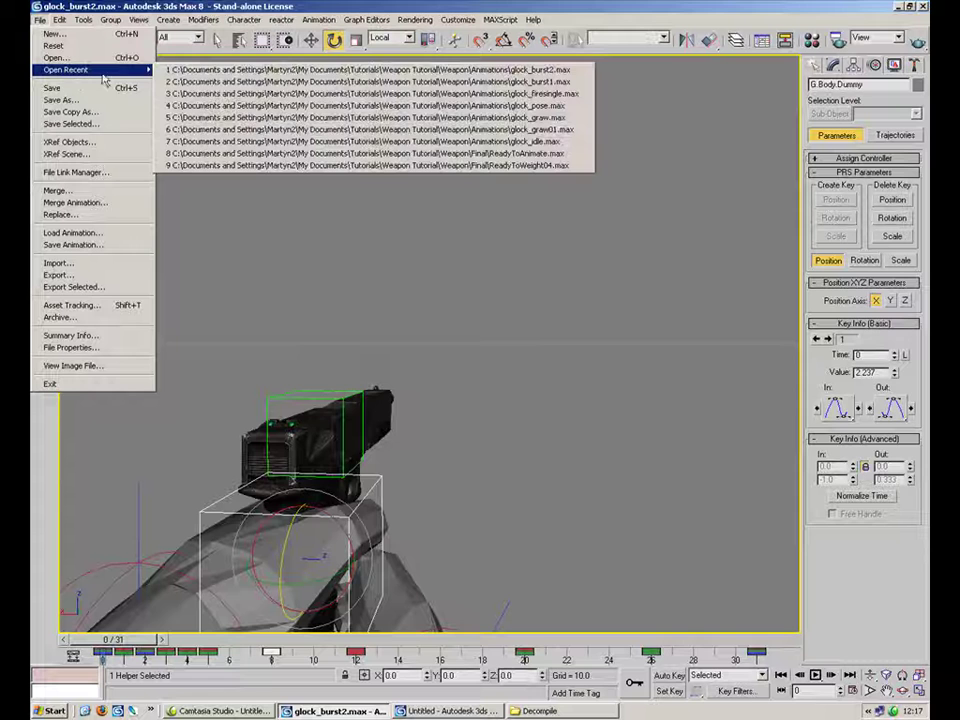
pyautogui.click(358, 94)
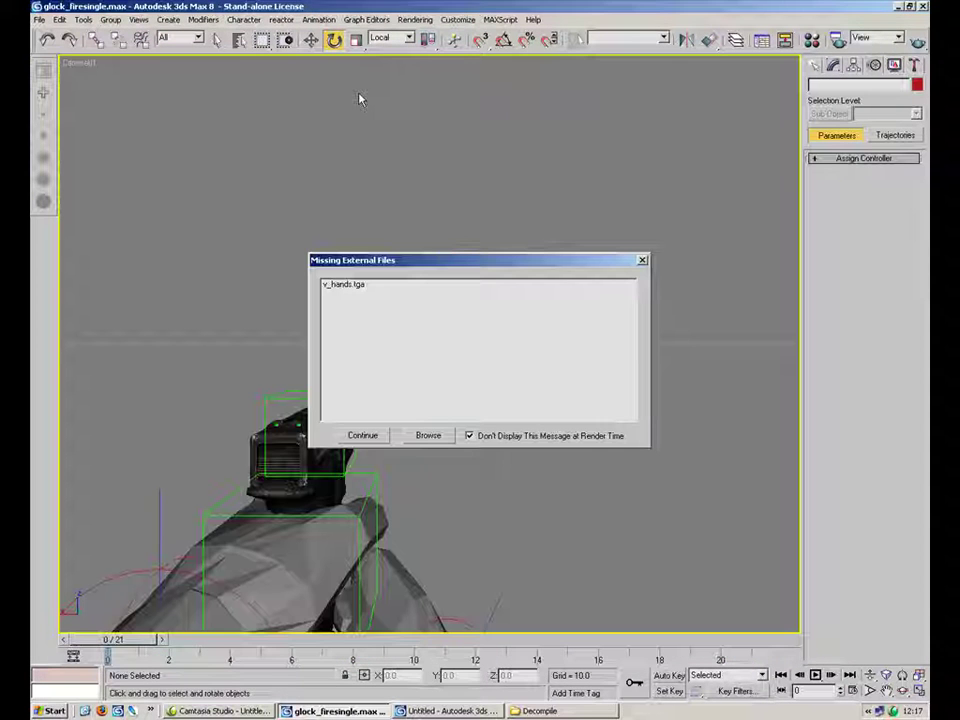
pyautogui.click(362, 436)
pyautogui.hotkey('ctrl', 'a')
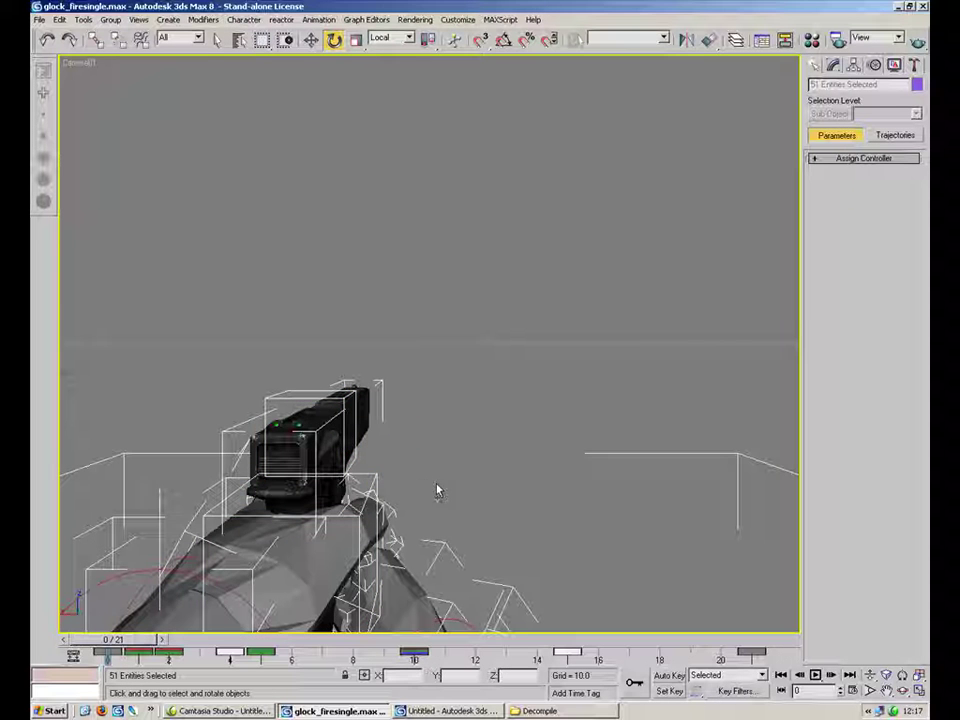
# Step through the opening frames of the single-fire animation, clear the selection, play it and return to frame 0.
pyautogui.press('.')
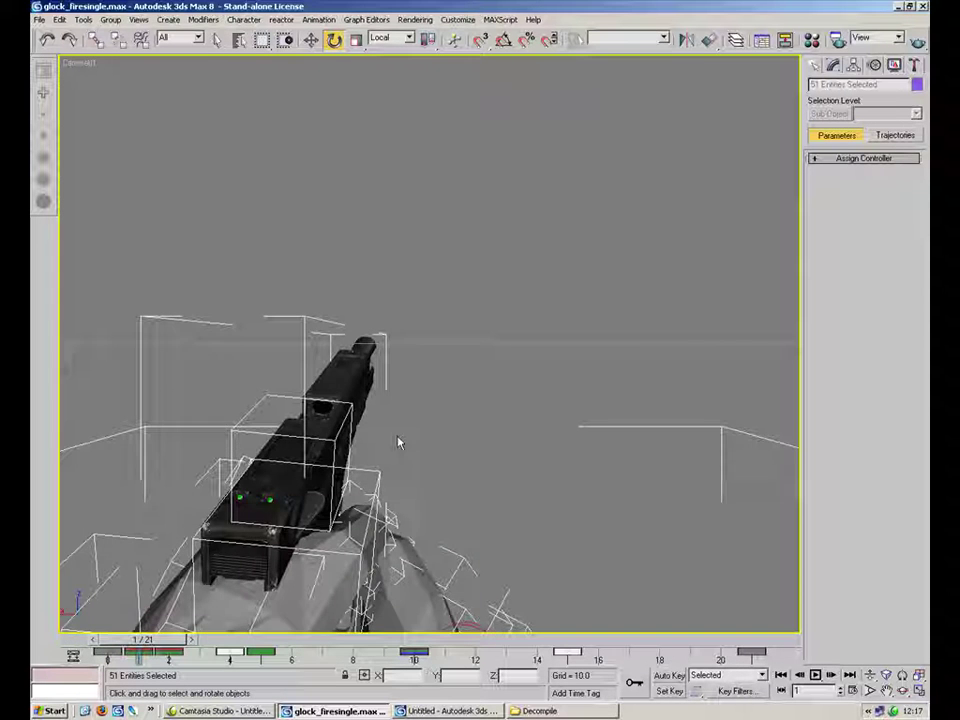
pyautogui.press('.')
pyautogui.press('.')
pyautogui.press('.')
pyautogui.press(',')
pyautogui.press(',')
pyautogui.press('.')
pyautogui.press('.')
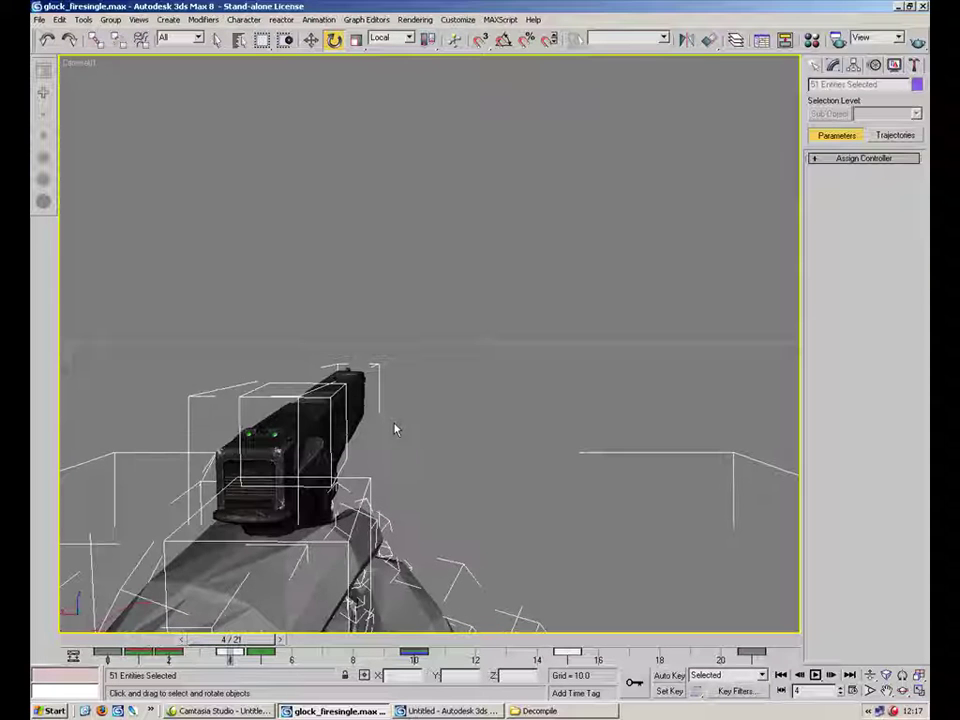
pyautogui.press(',')
pyautogui.press(',')
pyautogui.press(',')
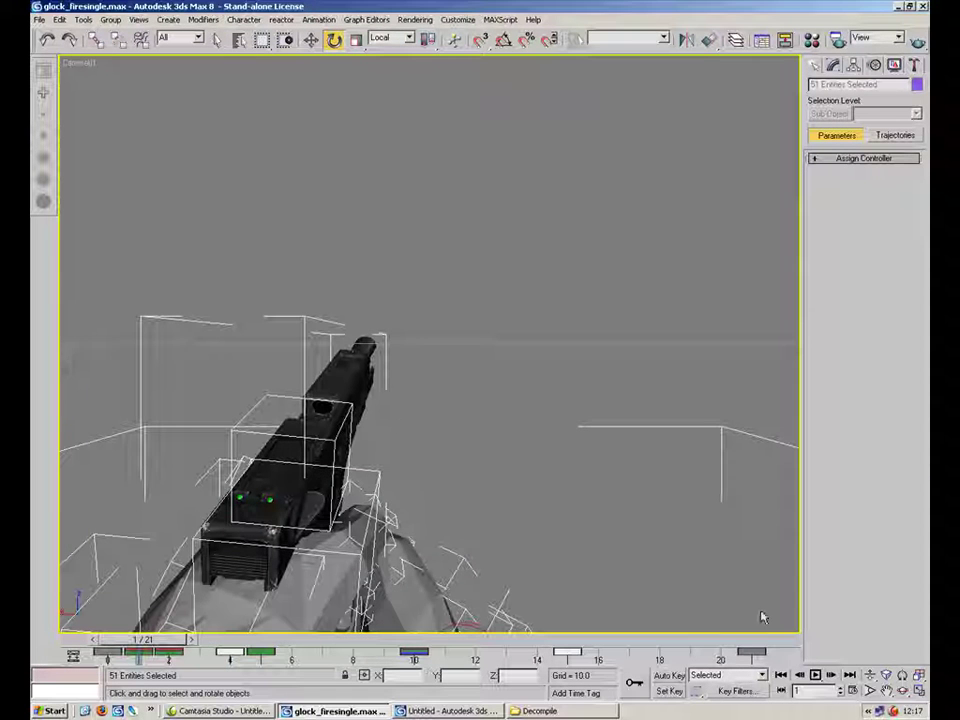
pyautogui.click(584, 514)
pyautogui.press('/')
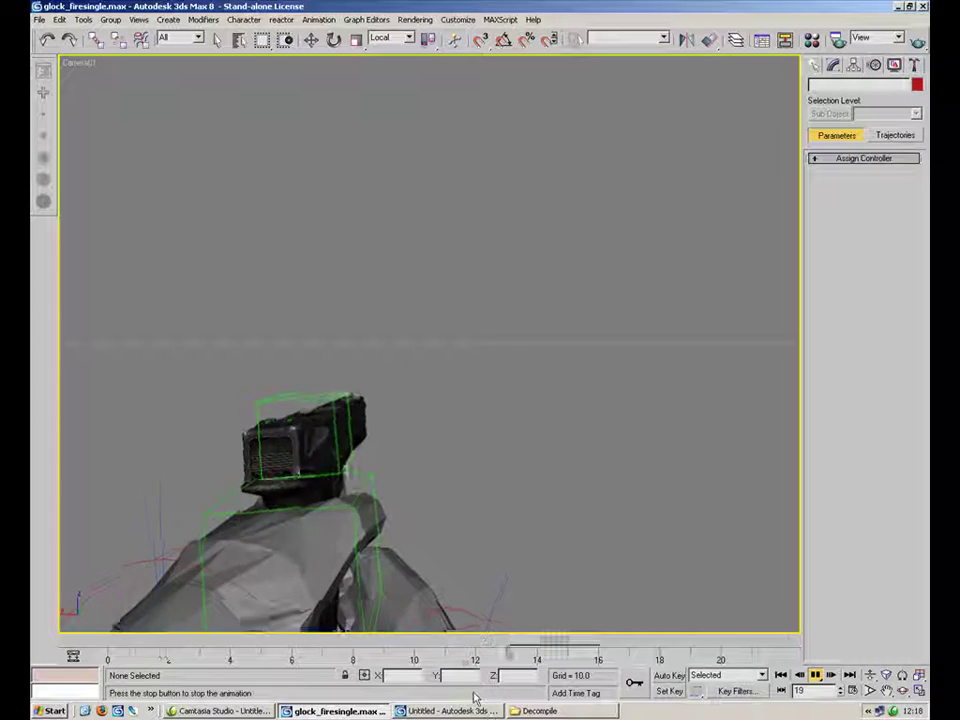
pyautogui.moveTo(310, 639); pyautogui.dragTo(103, 645)
pyautogui.press('e')
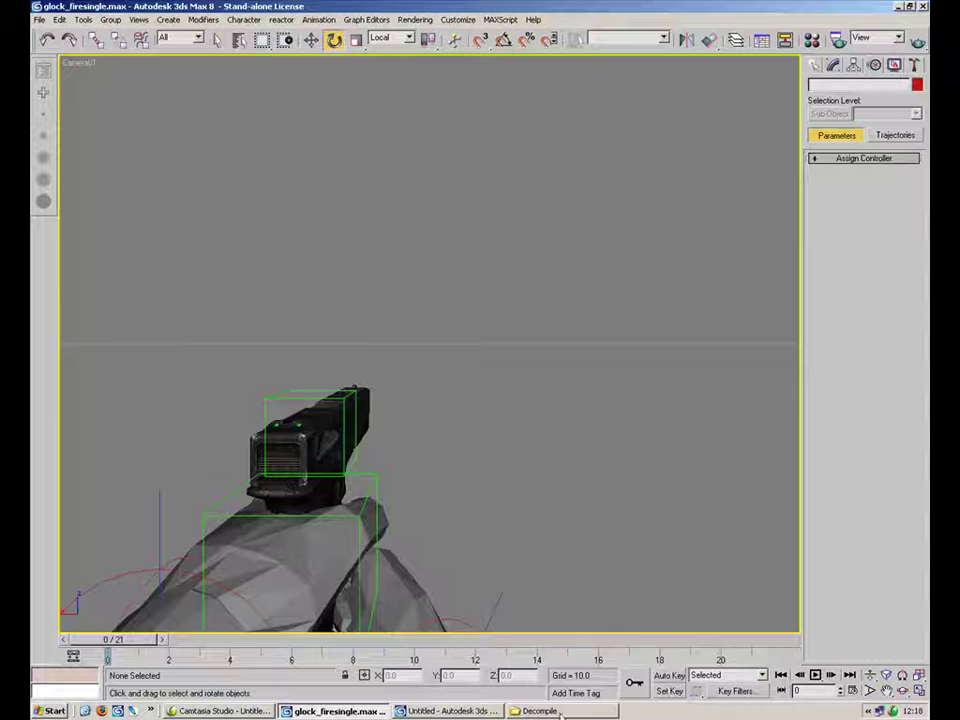
pyautogui.hotkey('alt', 'Tab')
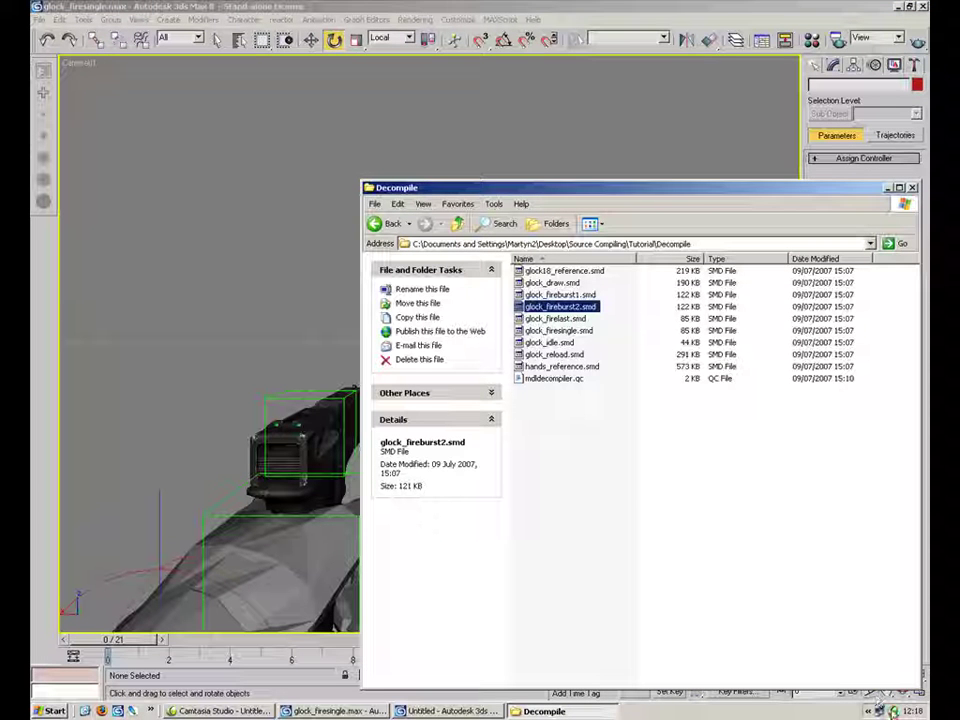
pyautogui.doubleClick(879, 711)
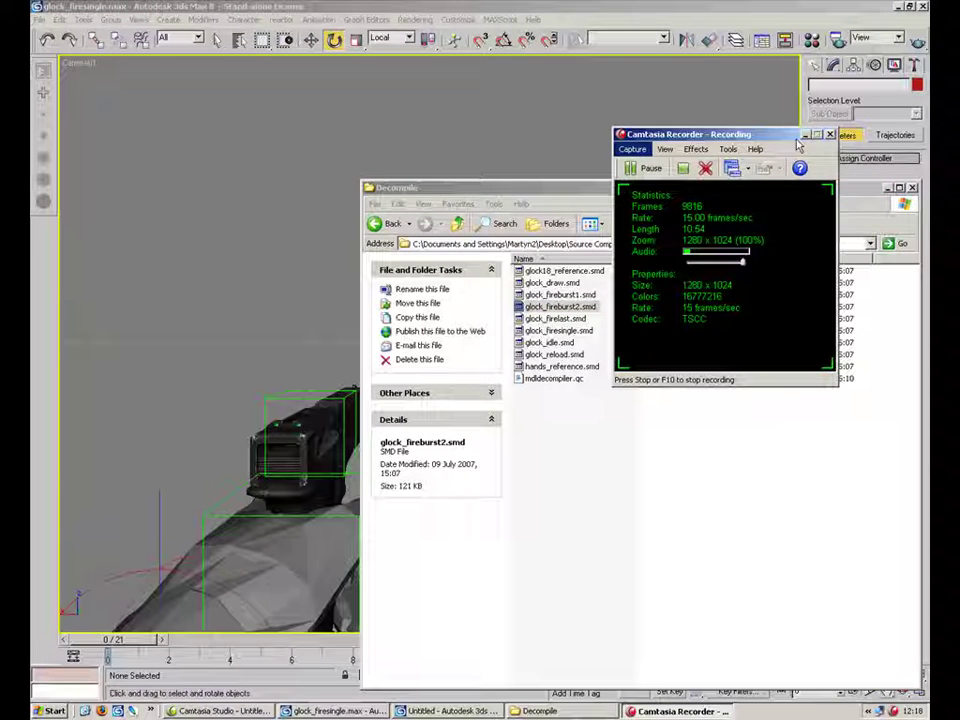
pyautogui.click(806, 135)
# Switch to the untitled 3ds Max scene and delete all its skeleton objects.
pyautogui.hotkey('alt', 'Tab')
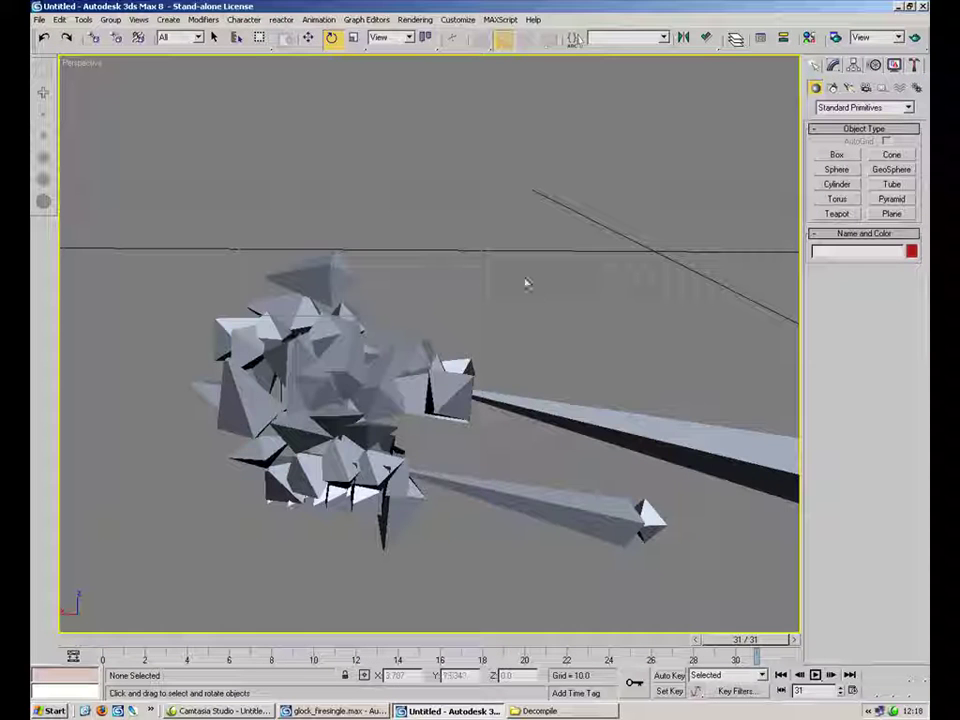
pyautogui.hotkey('ctrl', 'a')
pyautogui.keyDown('alt'); pyautogui.moveTo(589, 407); pyautogui.dragTo(512, 469, button='middle'); pyautogui.keyUp('alt')
pyautogui.press('Delete')
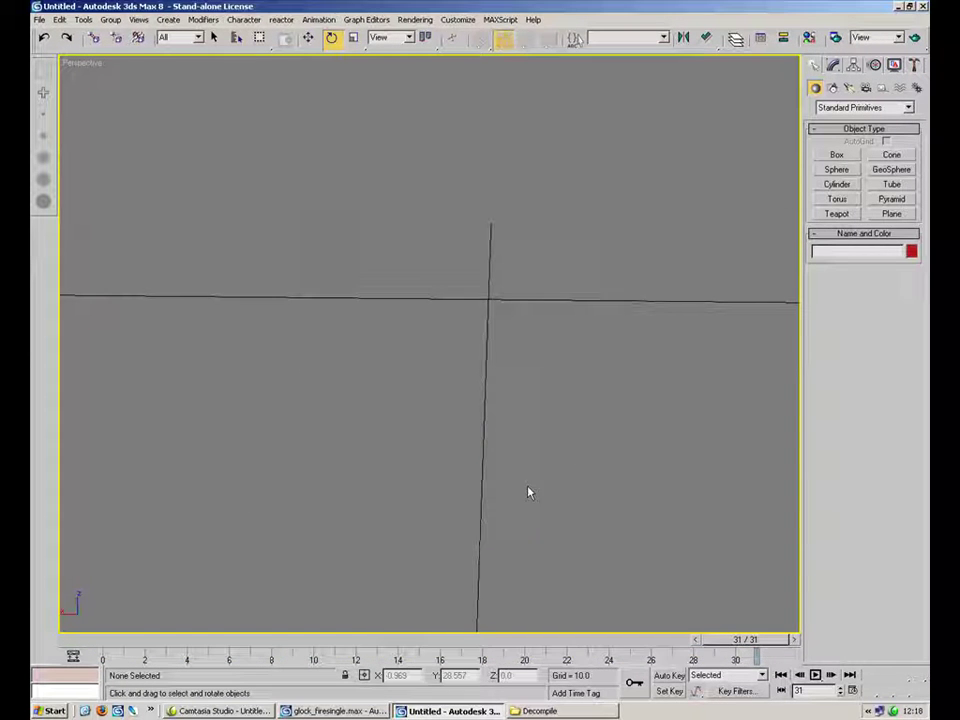
# Import glock_reload.smd from the Decompile folder into the empty untitled scene and set the time to frame 0.
pyautogui.click(577, 715)
pyautogui.click(553, 354)
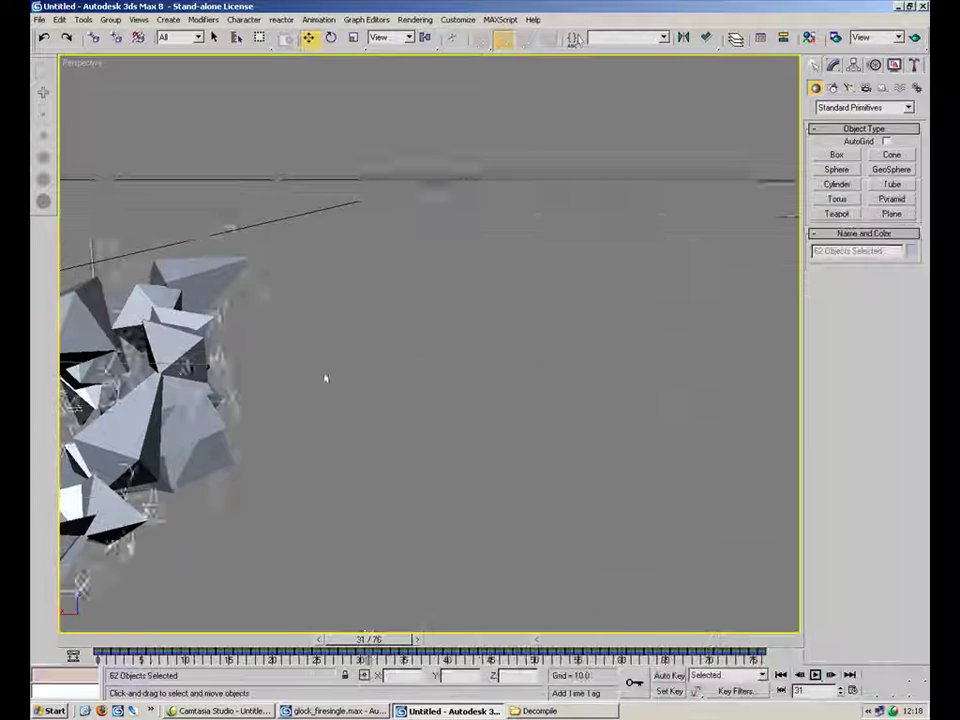
pyautogui.scroll(-10, 325, 378)
pyautogui.keyDown('alt'); pyautogui.moveTo(325, 378); pyautogui.dragTo(355, 225, button='middle'); pyautogui.keyUp('alt')
pyautogui.moveTo(298, 488); pyautogui.dragTo(543, 252)
pyautogui.moveTo(355, 646); pyautogui.dragTo(63, 636)
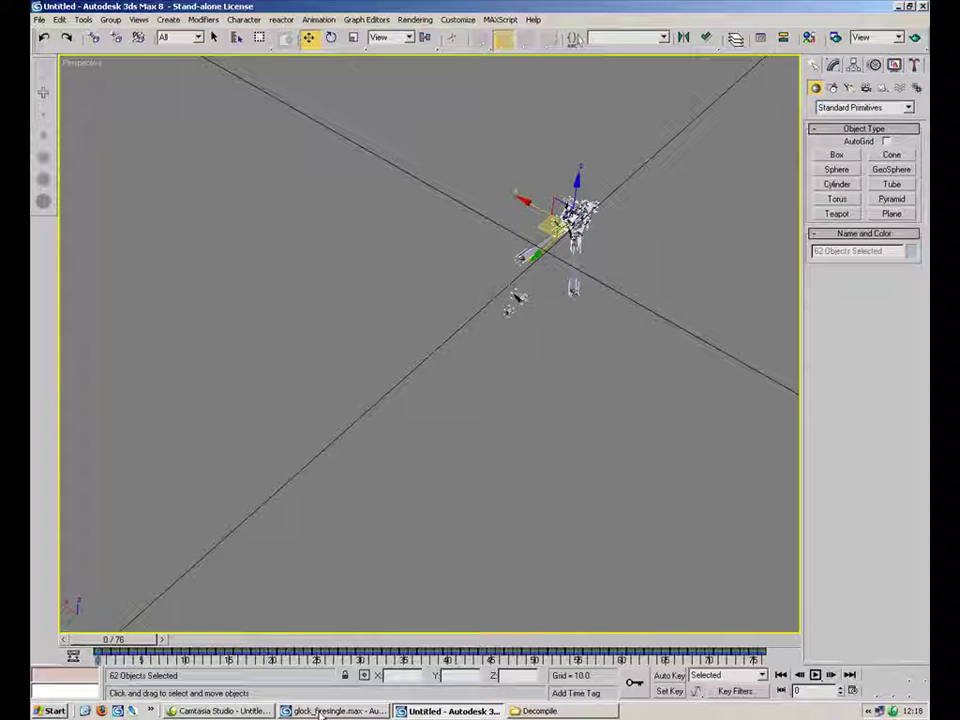
# In the glock_firesingle scene, select all objects and delete every key between frames 0 and 21.
pyautogui.hotkey('alt', 'Tab')
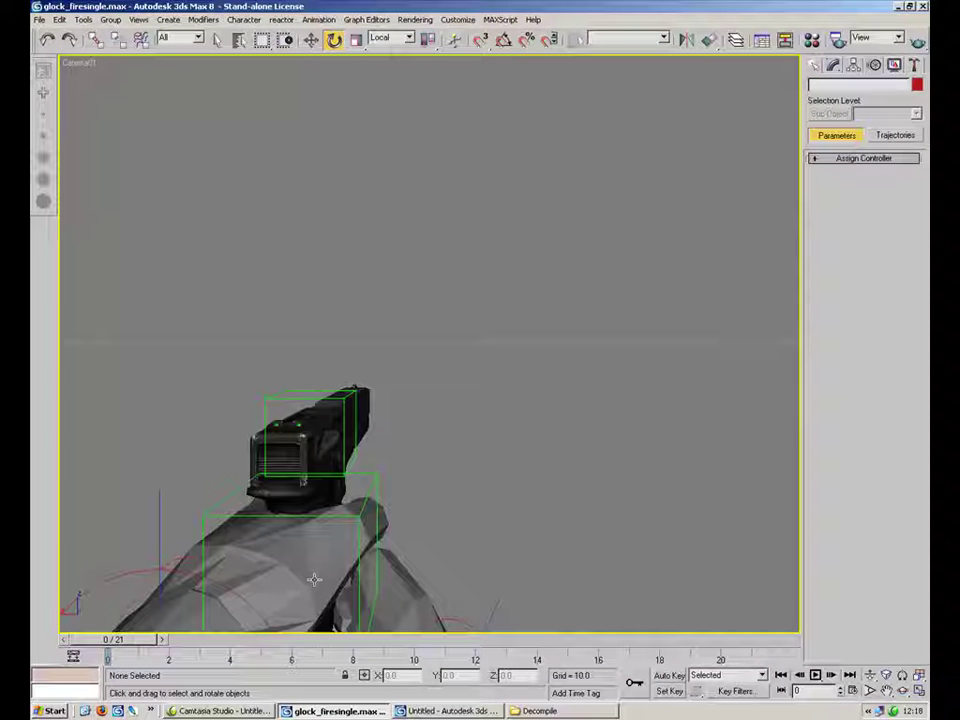
pyautogui.hotkey('ctrl', 'a')
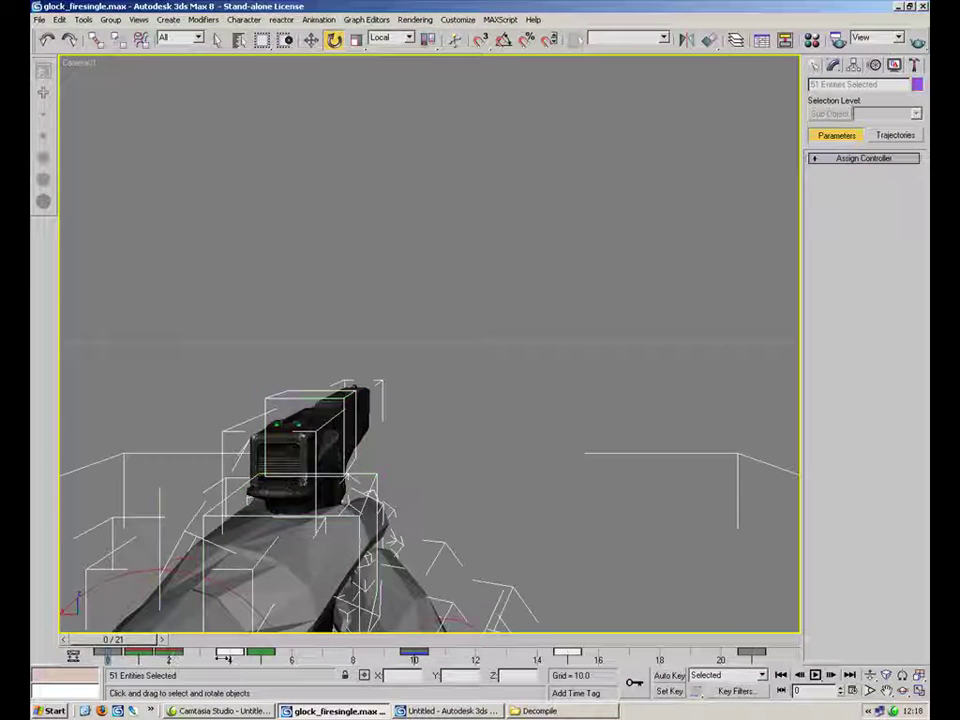
pyautogui.moveTo(213, 659); pyautogui.dragTo(137, 660)
pyautogui.moveTo(228, 660); pyautogui.dragTo(128, 659)
pyautogui.press('Delete')
pyautogui.moveTo(378, 661); pyautogui.dragTo(590, 667)
pyautogui.press('Delete')
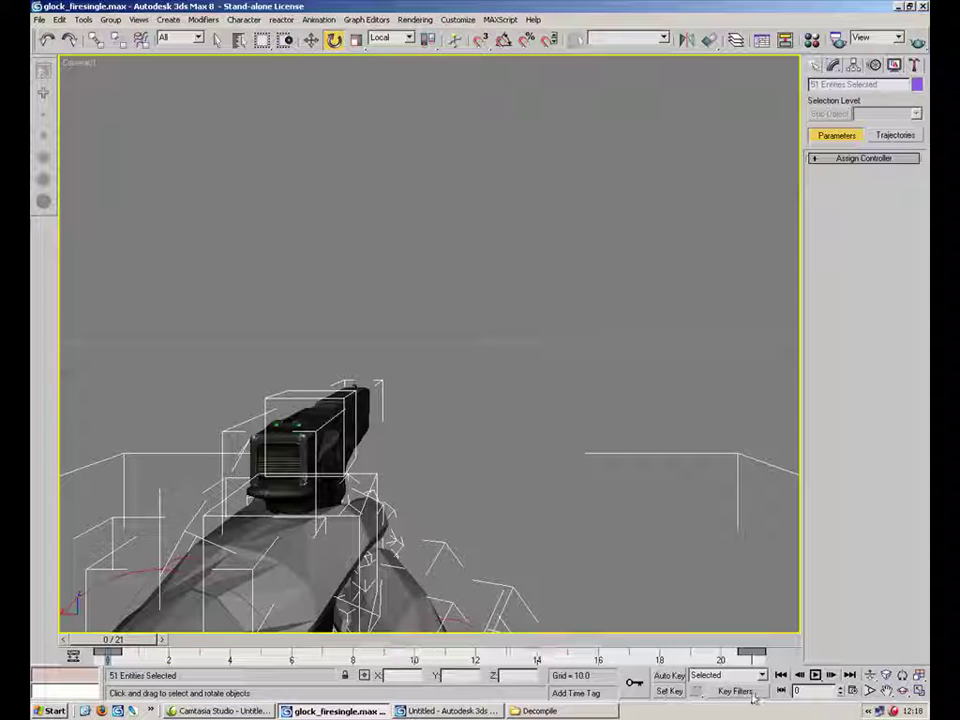
# Set the animation's end time to frame 76.
pyautogui.click(854, 692)
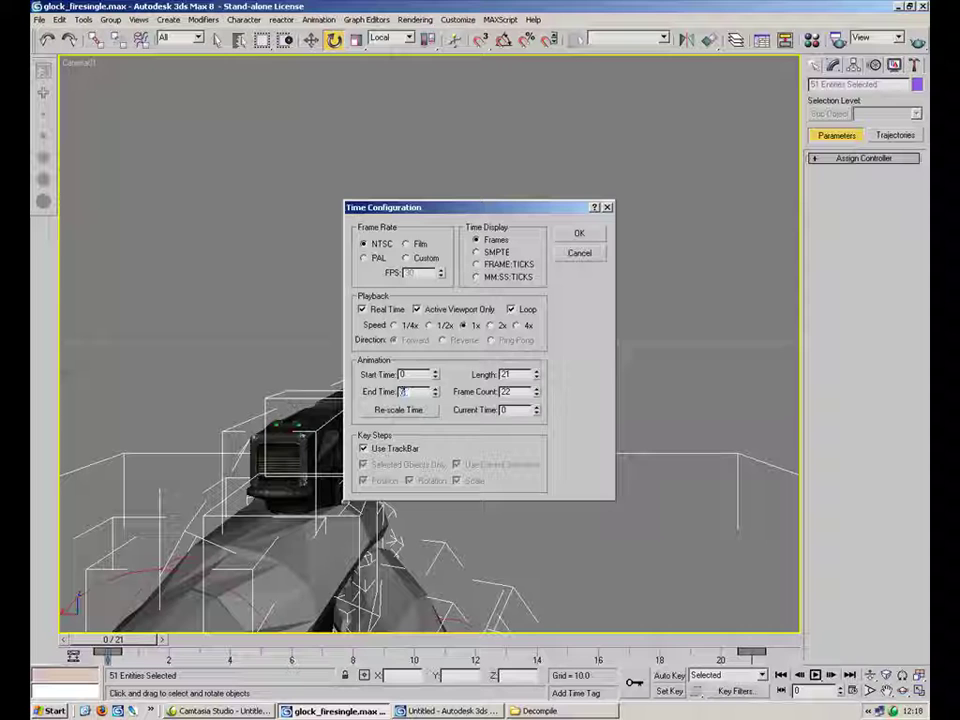
pyautogui.write('76')
pyautogui.press('Return')
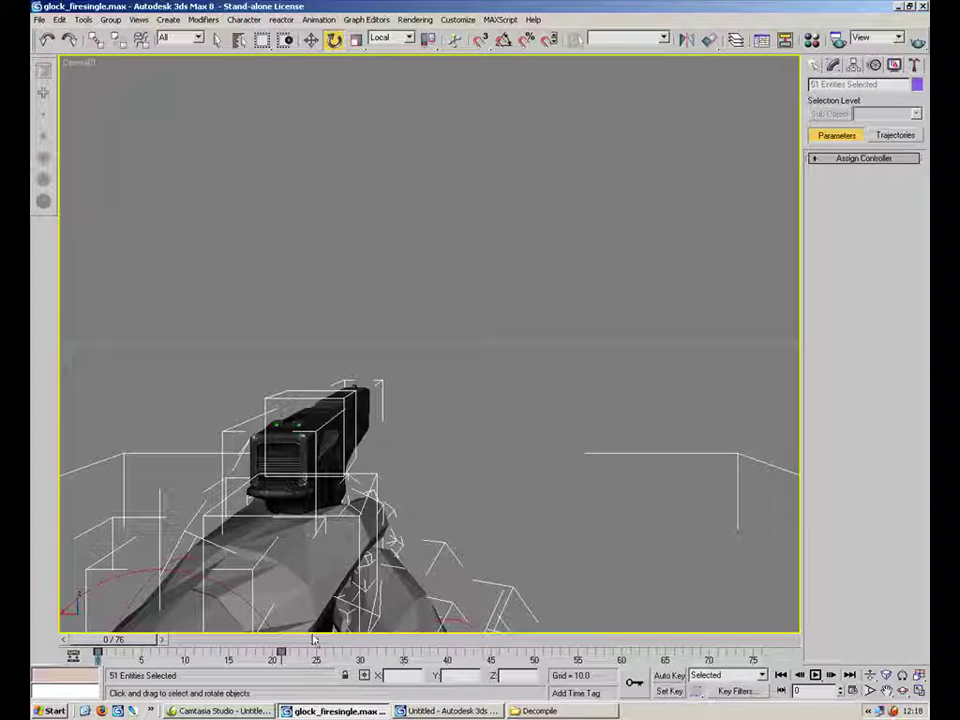
# Remove the key at frame 21, copy the frame 0 keys of all objects to frame 76, and play the animation.
pyautogui.moveTo(141, 645); pyautogui.dragTo(118, 640)
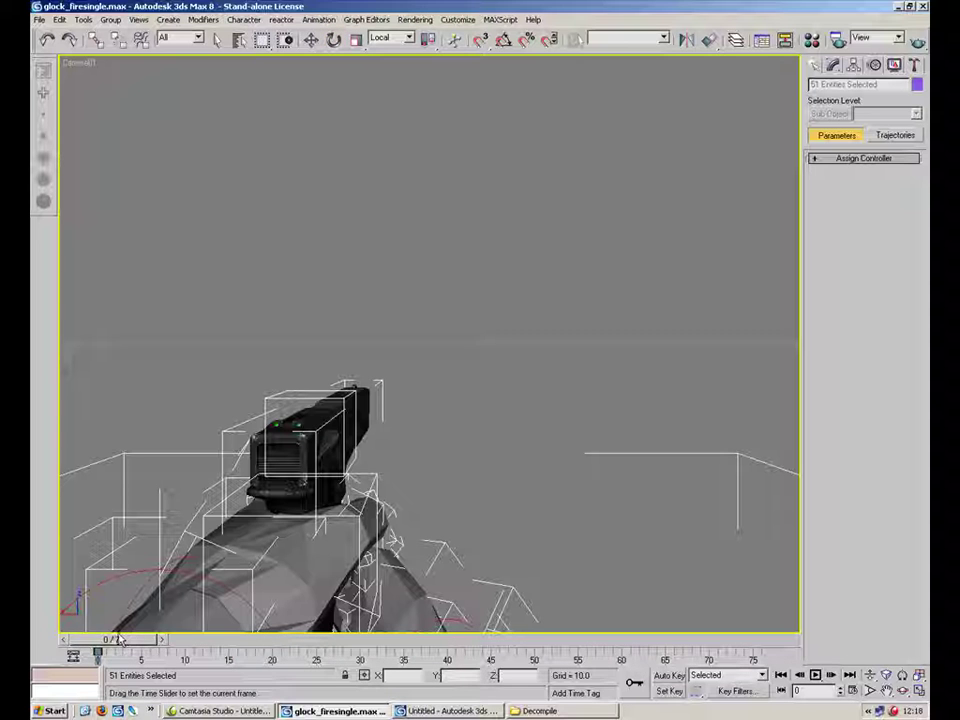
pyautogui.press('e')
pyautogui.rightClick(758, 638)
pyautogui.write('0')
pyautogui.click(554, 337)
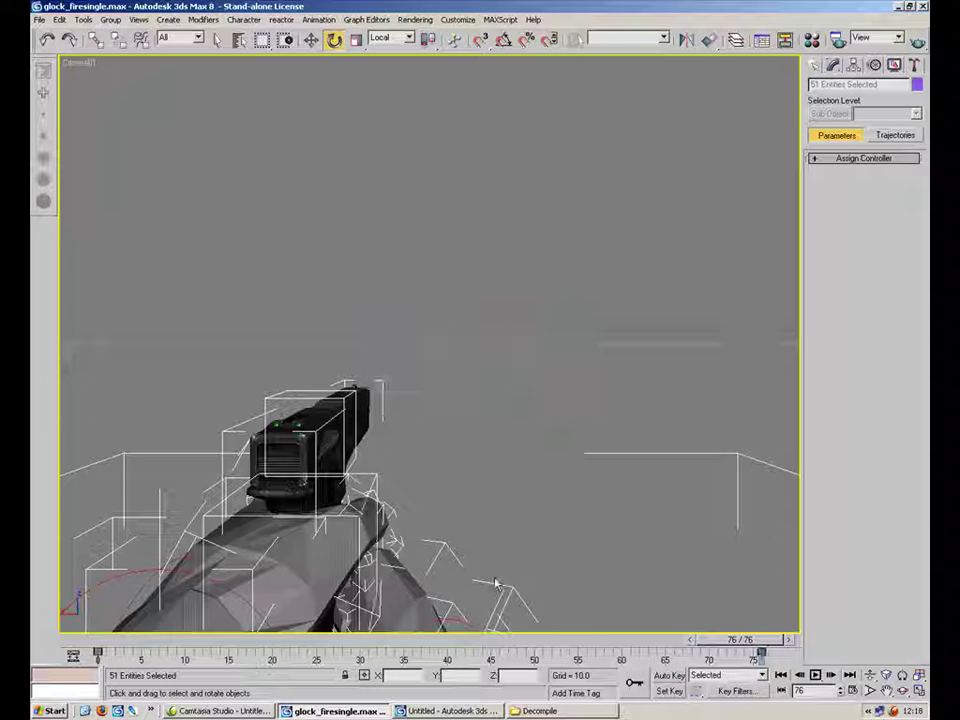
pyautogui.click(816, 676)
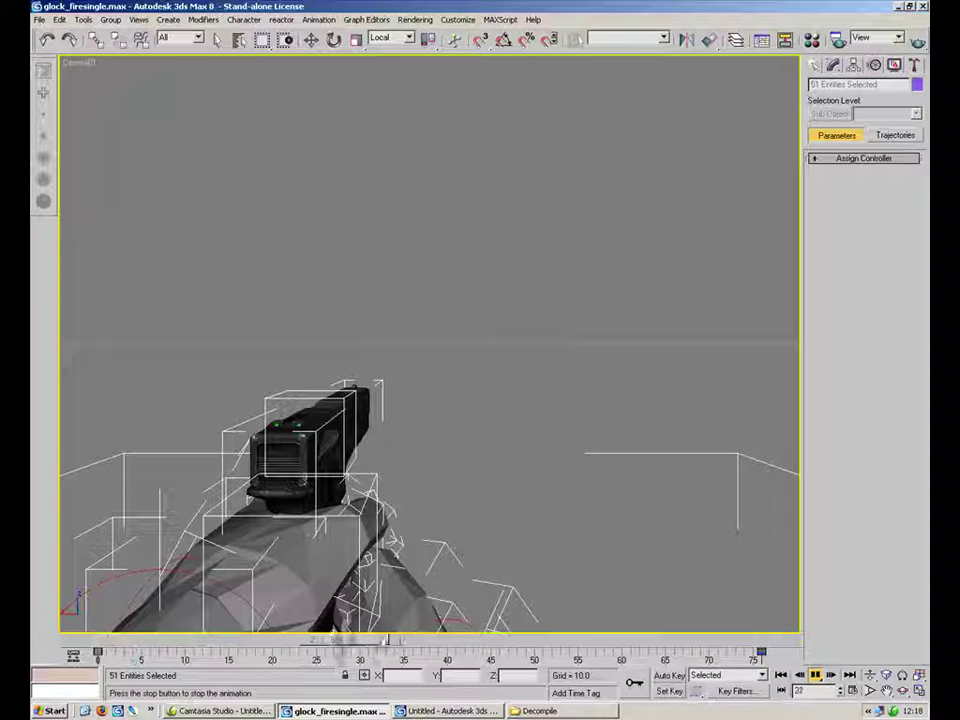
pyautogui.moveTo(130, 641); pyautogui.dragTo(313, 641)
# Switch to the untitled scene and examine the imported reload skeleton from several angles.
pyautogui.click(469, 711)
pyautogui.scroll(-1, 533, 392)
pyautogui.moveTo(590, 282); pyautogui.dragTo(492, 352, button='middle')
pyautogui.scroll(5, 492, 352)
pyautogui.moveTo(668, 170); pyautogui.dragTo(475, 347)
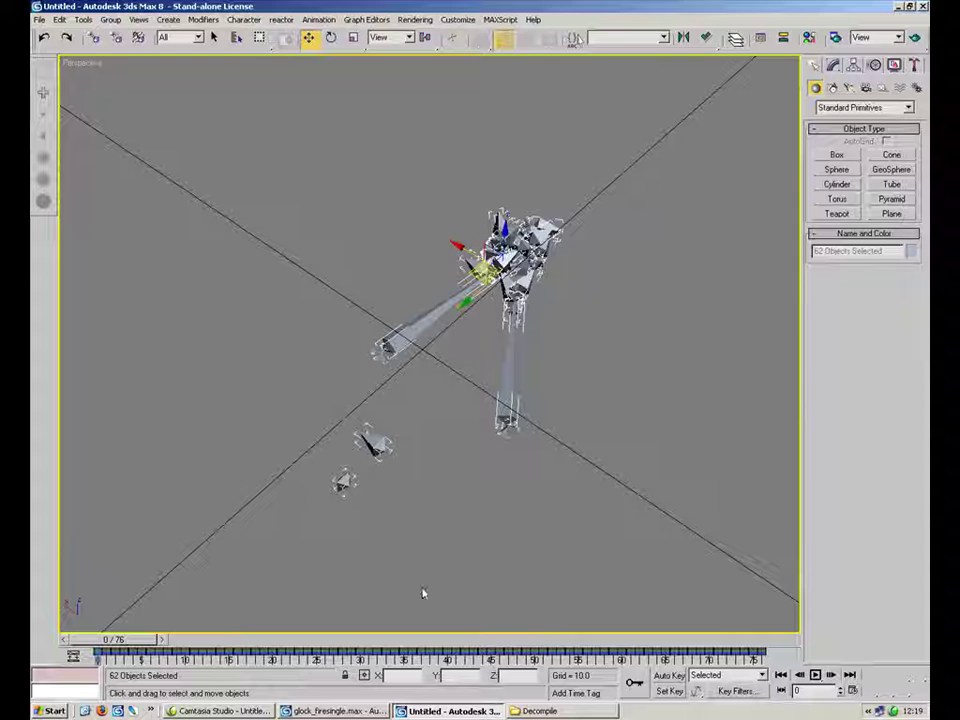
pyautogui.click(599, 468)
pyautogui.moveTo(676, 137); pyautogui.dragTo(232, 585)
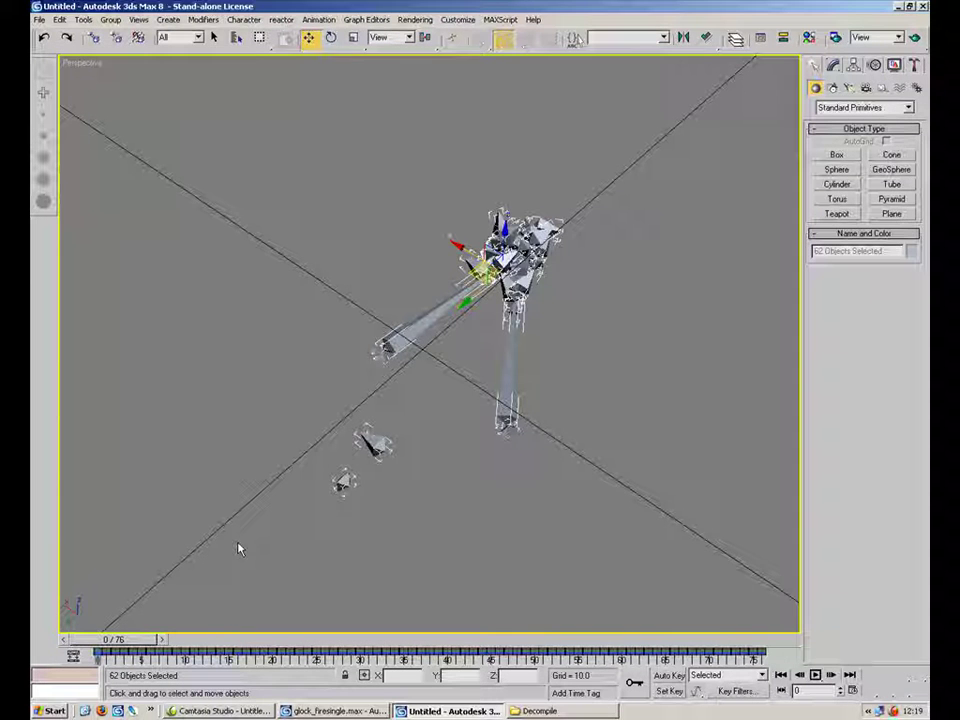
pyautogui.click(561, 500)
pyautogui.keyDown('alt'); pyautogui.moveTo(570, 437); pyautogui.dragTo(422, 379, button='middle'); pyautogui.keyUp('alt')
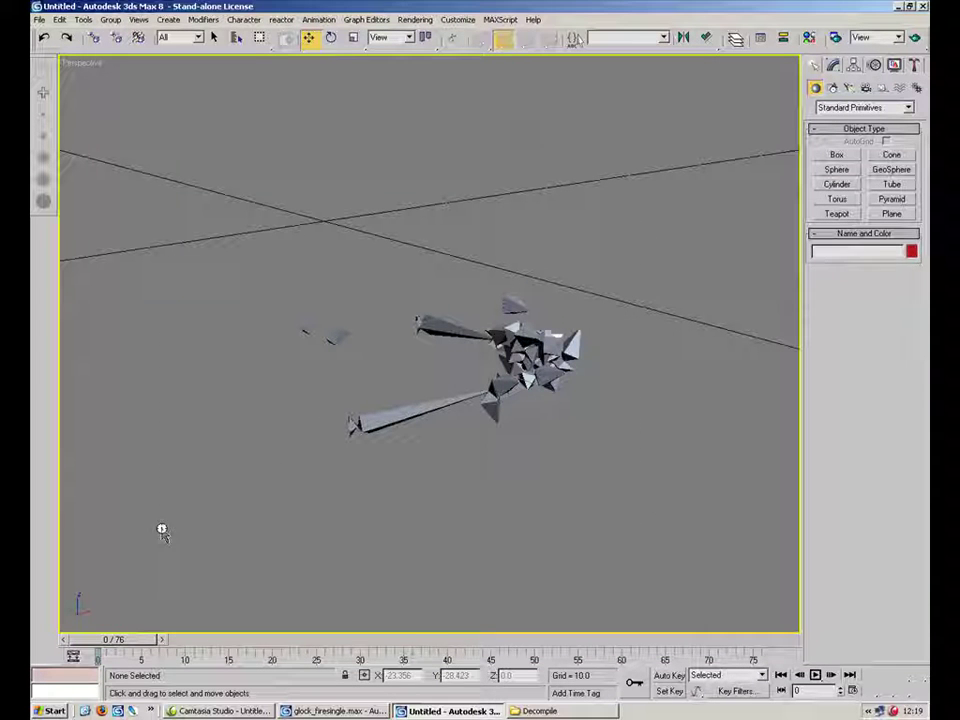
pyautogui.moveTo(163, 530); pyautogui.dragTo(162, 530)
pyautogui.moveTo(521, 343); pyautogui.dragTo(527, 210)
pyautogui.keyDown('alt'); pyautogui.moveTo(548, 226); pyautogui.dragTo(455, 385, button='middle'); pyautogui.keyUp('alt')
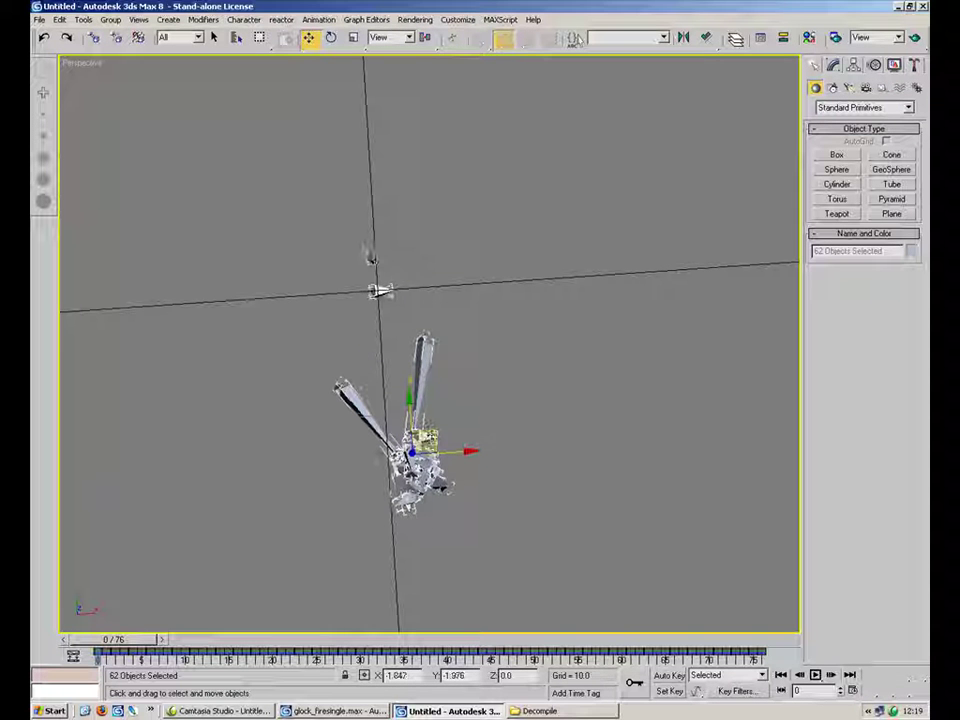
pyautogui.click(514, 446)
pyautogui.keyDown('alt'); pyautogui.moveTo(514, 446); pyautogui.dragTo(647, 197, button='middle'); pyautogui.keyUp('alt')
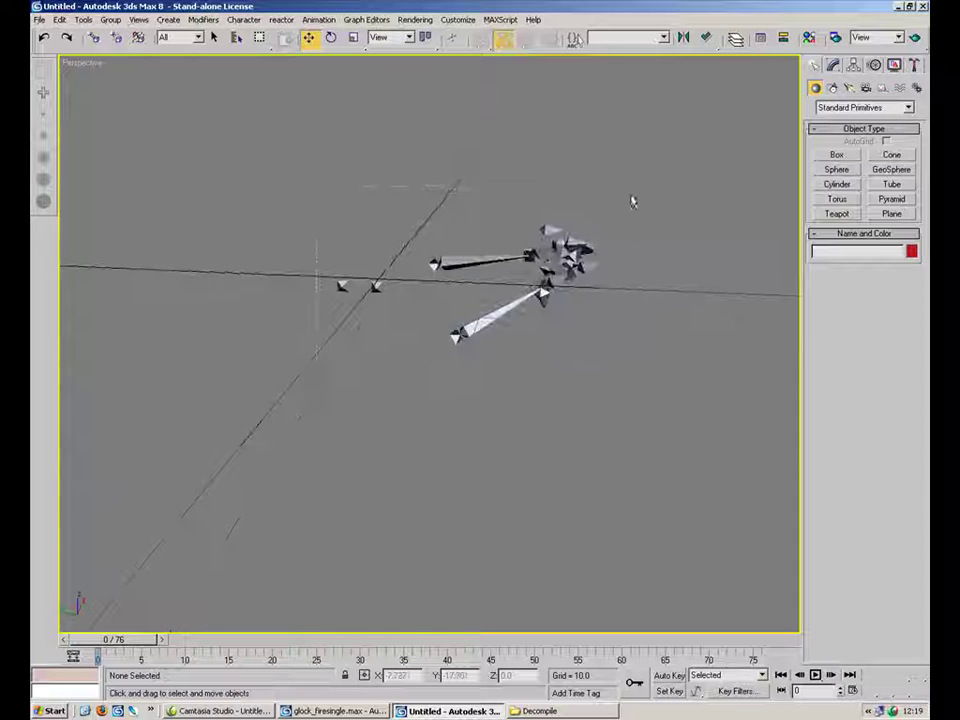
pyautogui.moveTo(647, 197); pyautogui.dragTo(296, 386)
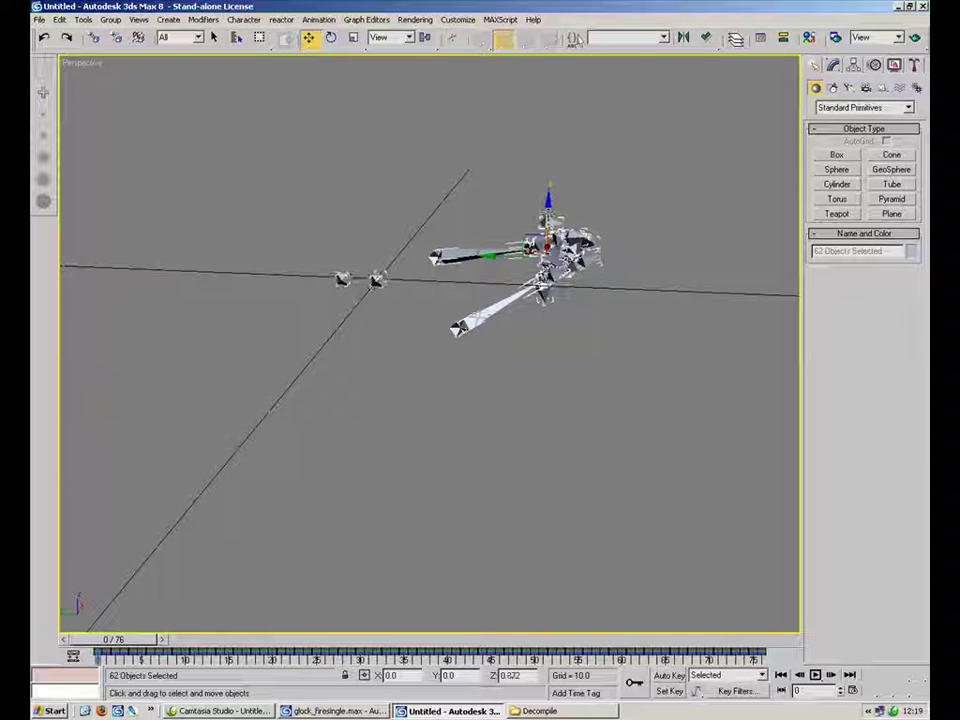
pyautogui.click(666, 221)
pyautogui.keyDown('alt'); pyautogui.moveTo(666, 221); pyautogui.dragTo(576, 345, button='middle'); pyautogui.keyUp('alt')
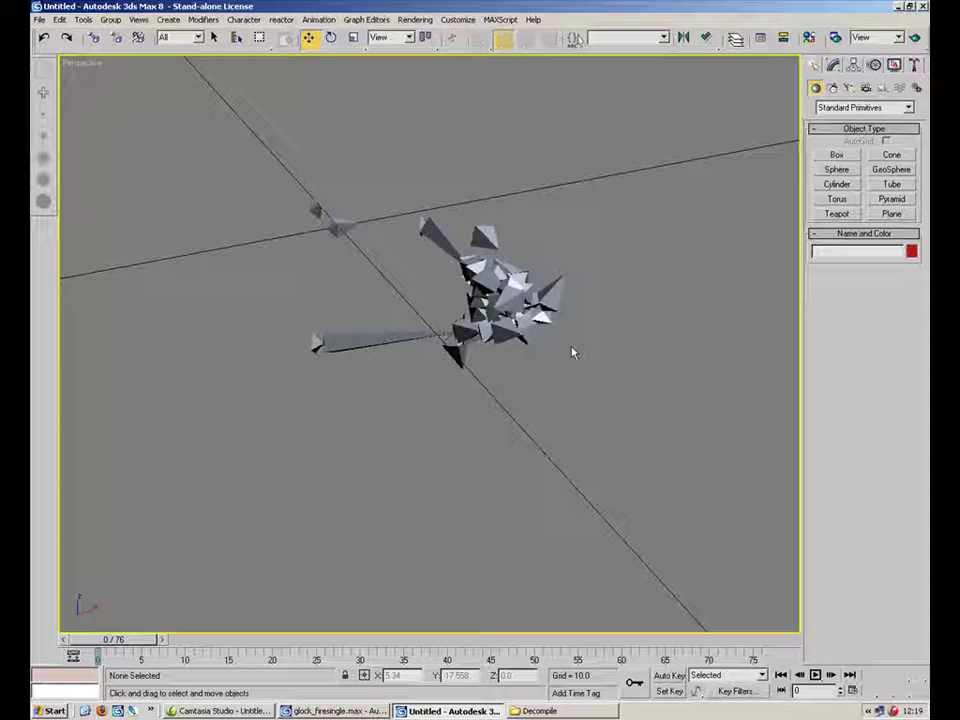
# Play the imported reload animation and scrub from the start to frame 40 to study the skeleton's key poses.
pyautogui.moveTo(157, 637); pyautogui.dragTo(745, 638)
pyautogui.click(815, 675)
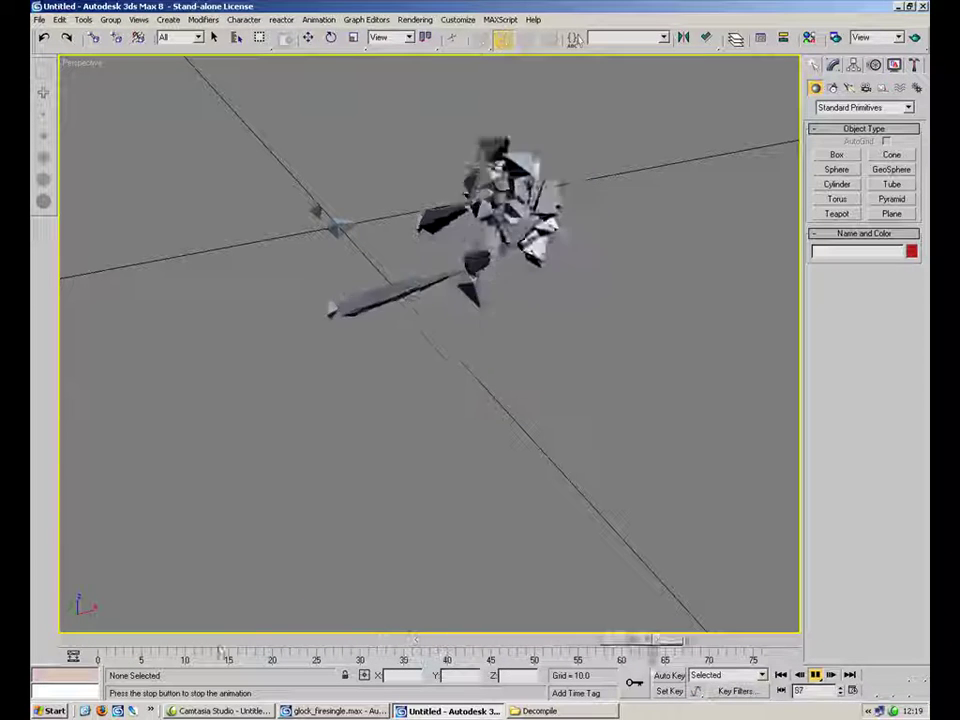
pyautogui.press('/')
pyautogui.moveTo(735, 639); pyautogui.dragTo(50, 652)
pyautogui.moveTo(127, 657); pyautogui.dragTo(282, 608)
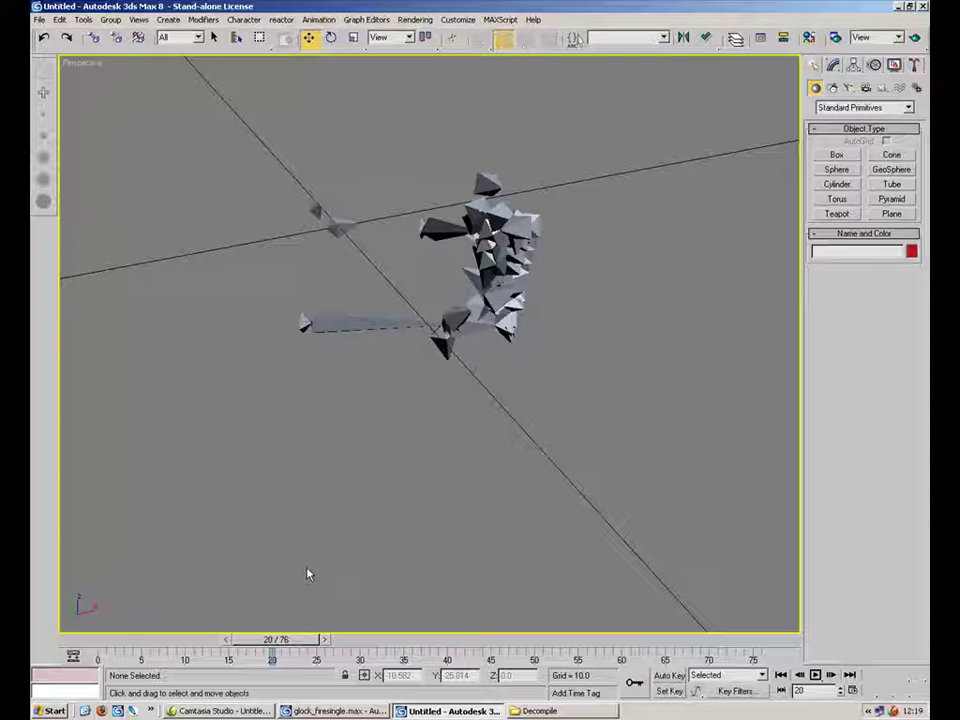
pyautogui.moveTo(279, 643); pyautogui.dragTo(446, 643)
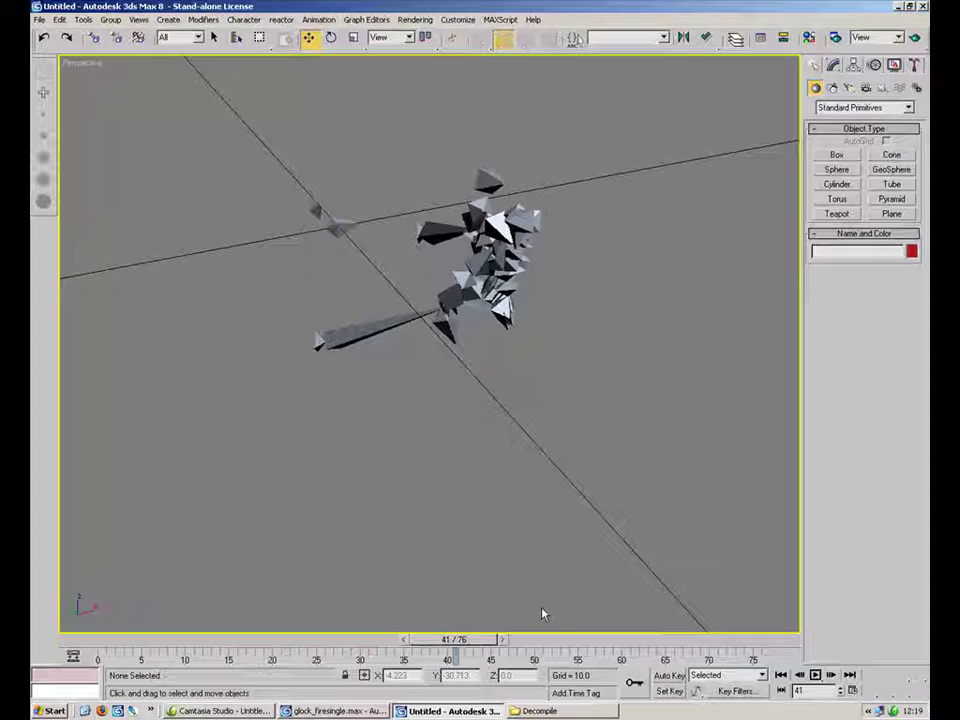
pyautogui.press(',')
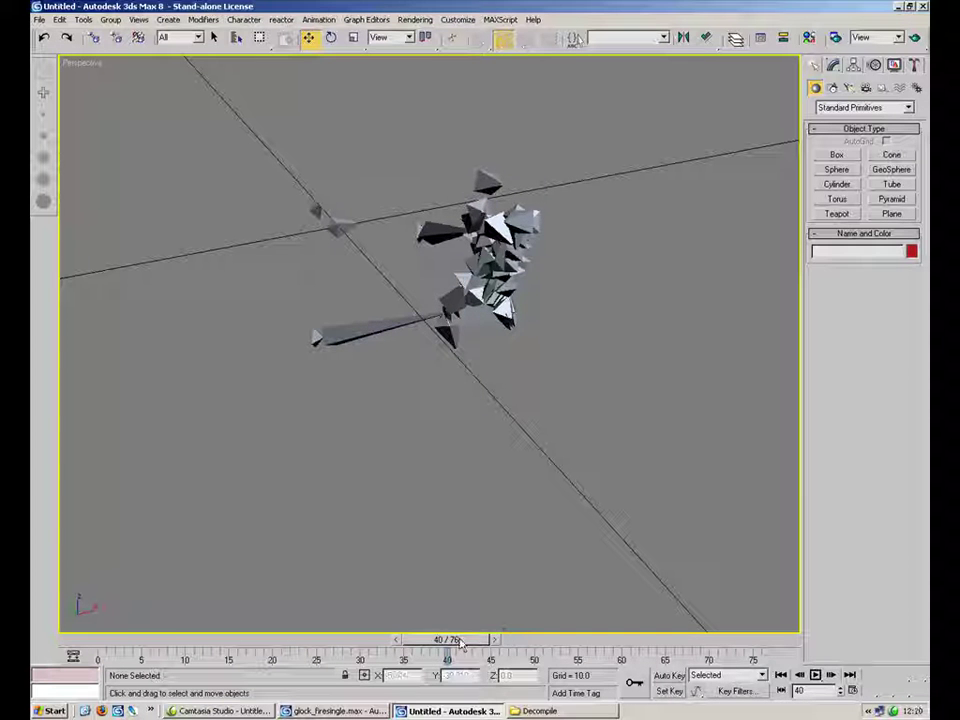
# Return to the glock_firesingle scene, clear the selection and maximize the Perspective view.
pyautogui.click(318, 711)
pyautogui.click(478, 485)
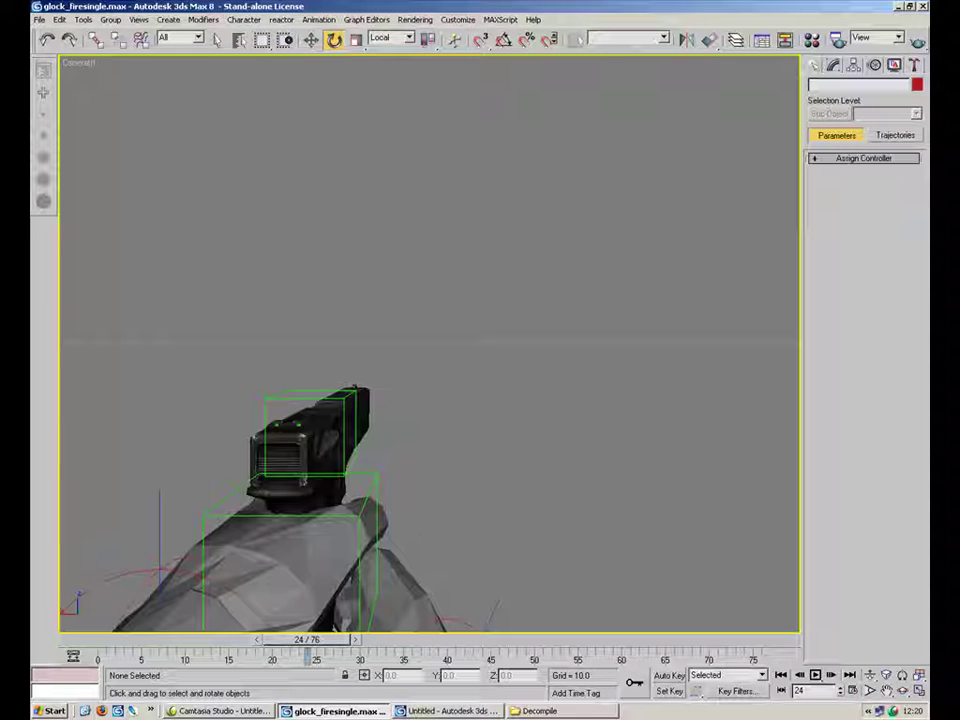
pyautogui.click(376, 482)
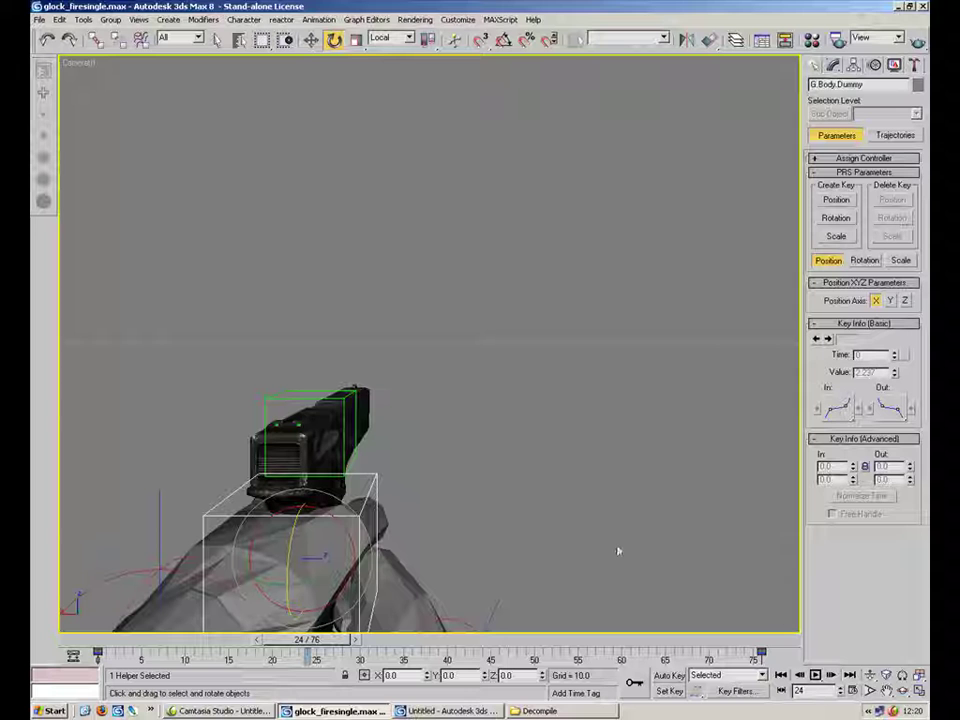
pyautogui.click(920, 691)
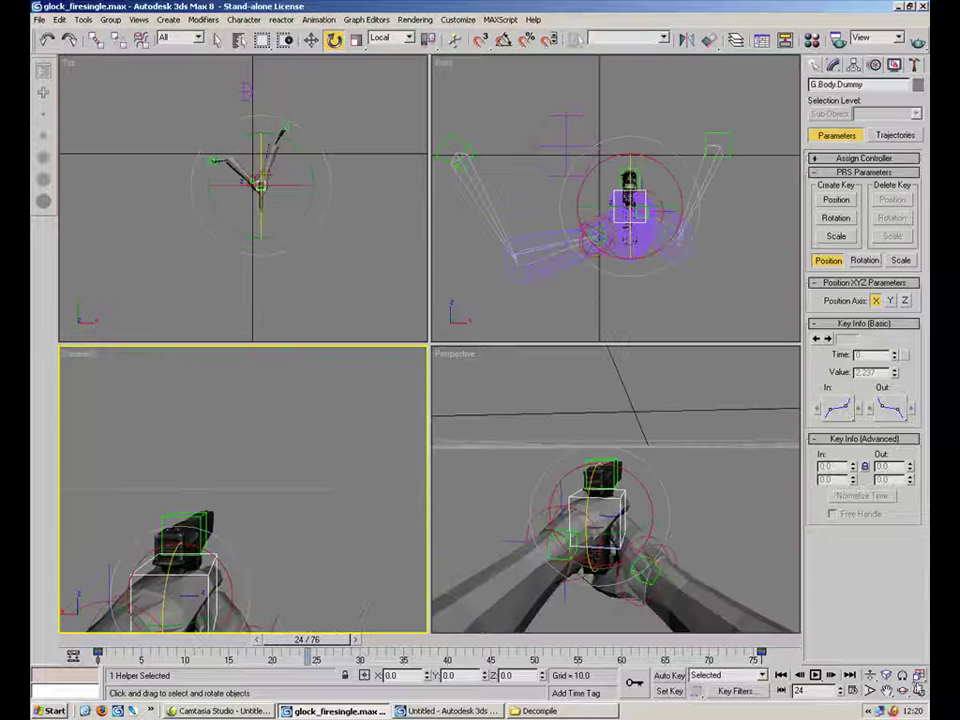
pyautogui.click(786, 626)
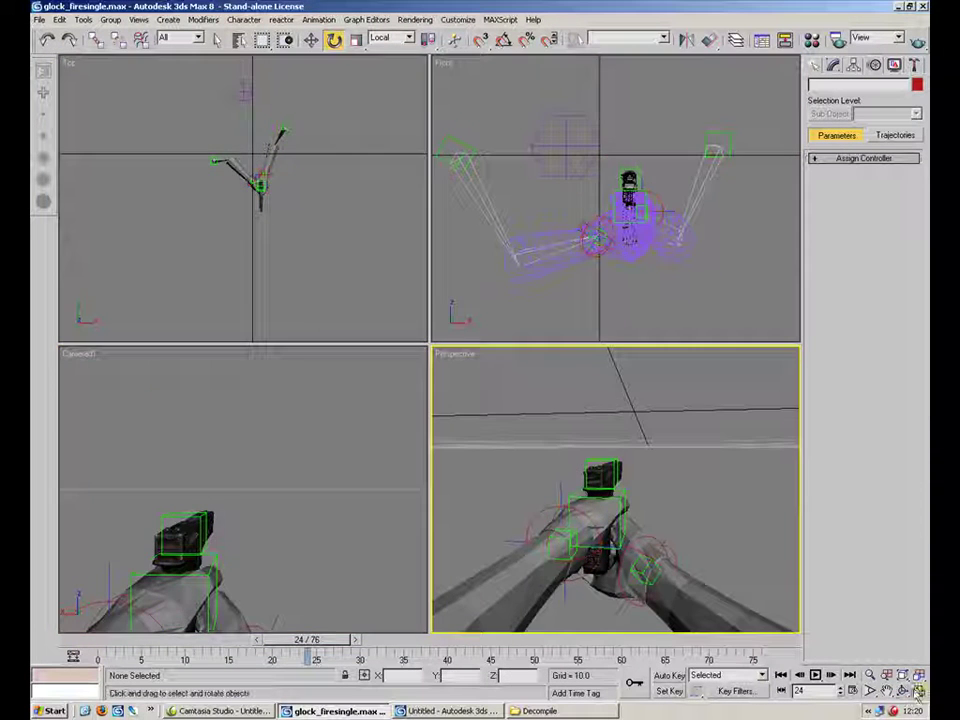
pyautogui.hotkey('alt', 'w')
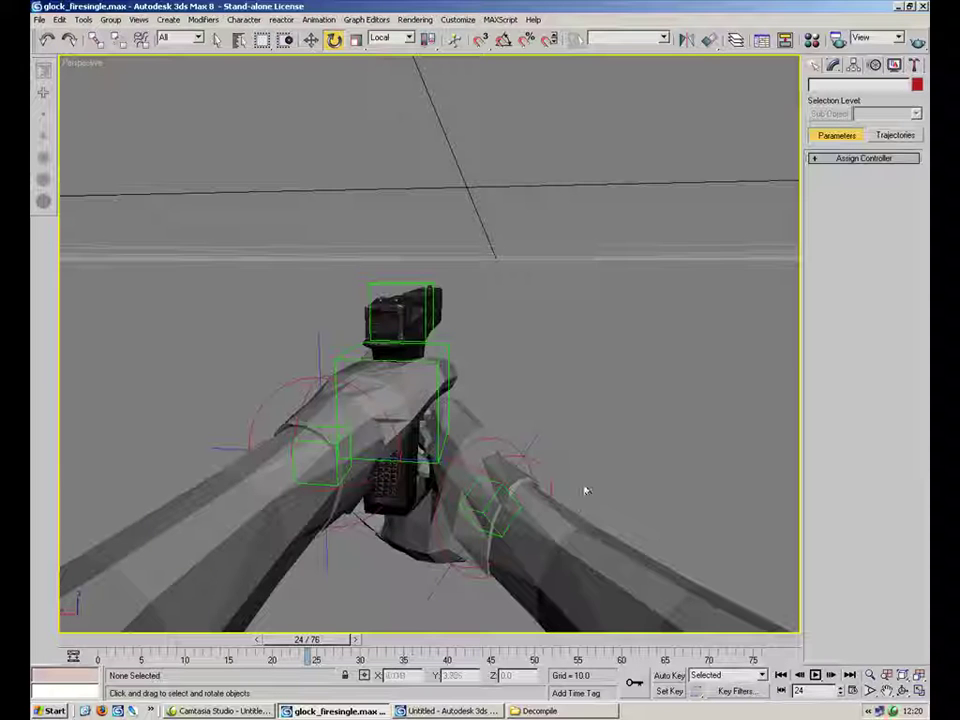
pyautogui.keyDown('alt'); pyautogui.moveTo(610, 560); pyautogui.dragTo(499, 467, button='middle'); pyautogui.keyUp('alt')
pyautogui.click(409, 375)
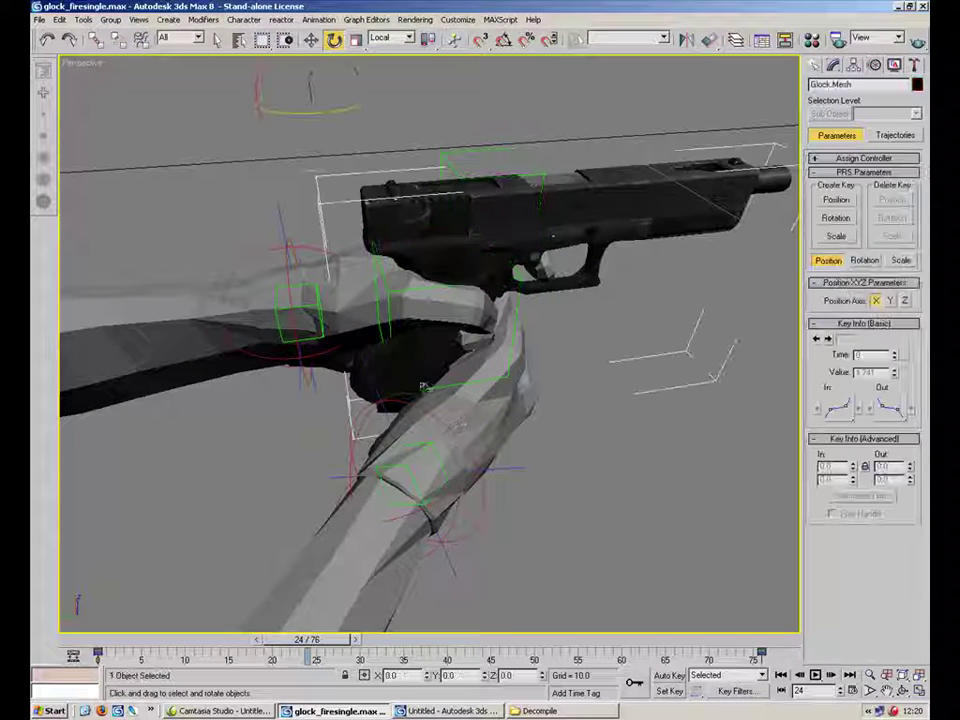
pyautogui.click(544, 321)
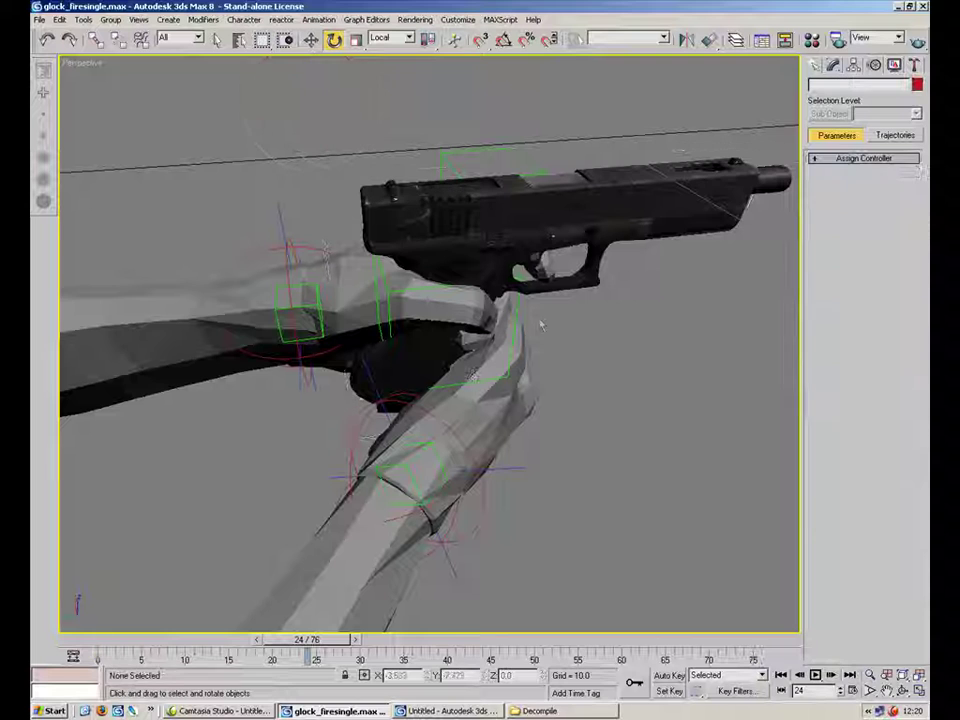
pyautogui.click(356, 430)
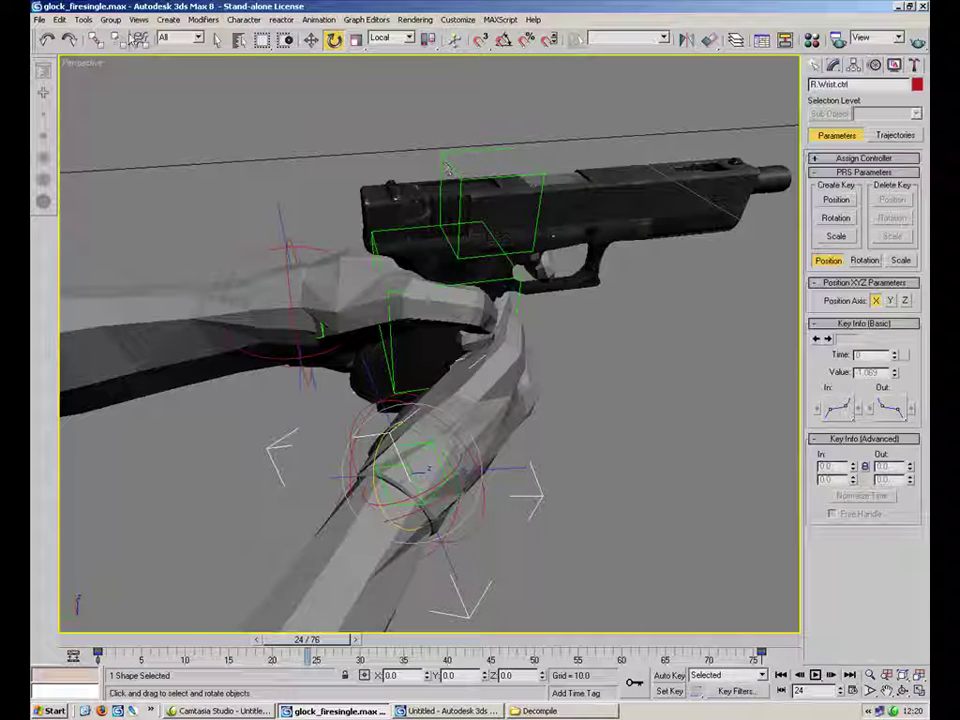
pyautogui.click(311, 39)
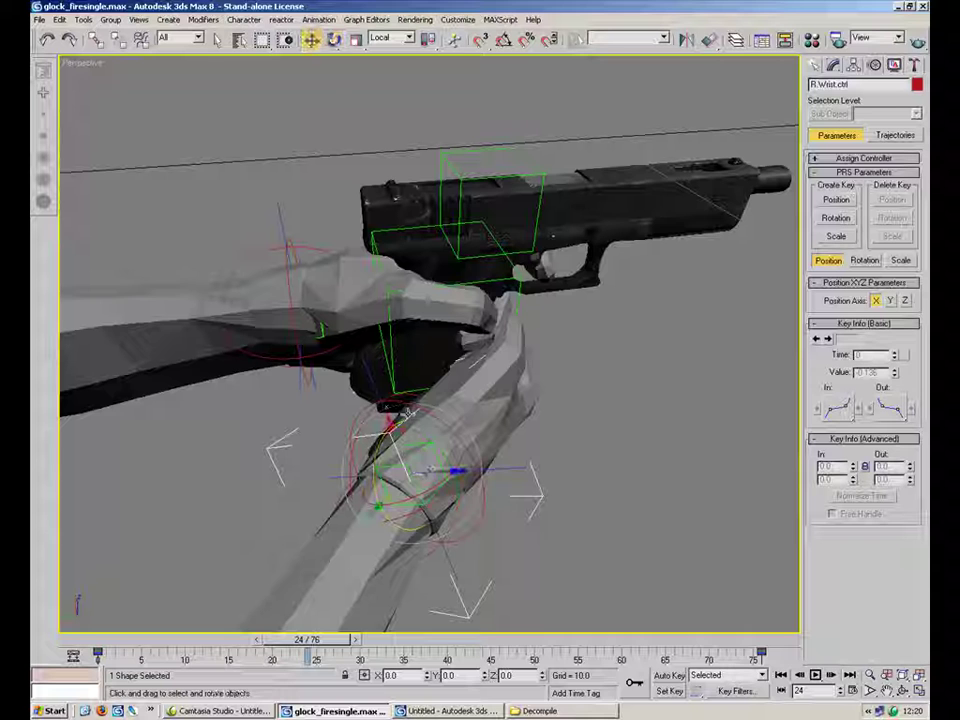
pyautogui.moveTo(428, 477); pyautogui.dragTo(396, 506)
pyautogui.keyDown('alt'); pyautogui.moveTo(396, 506); pyautogui.dragTo(496, 393, button='middle'); pyautogui.keyUp('alt')
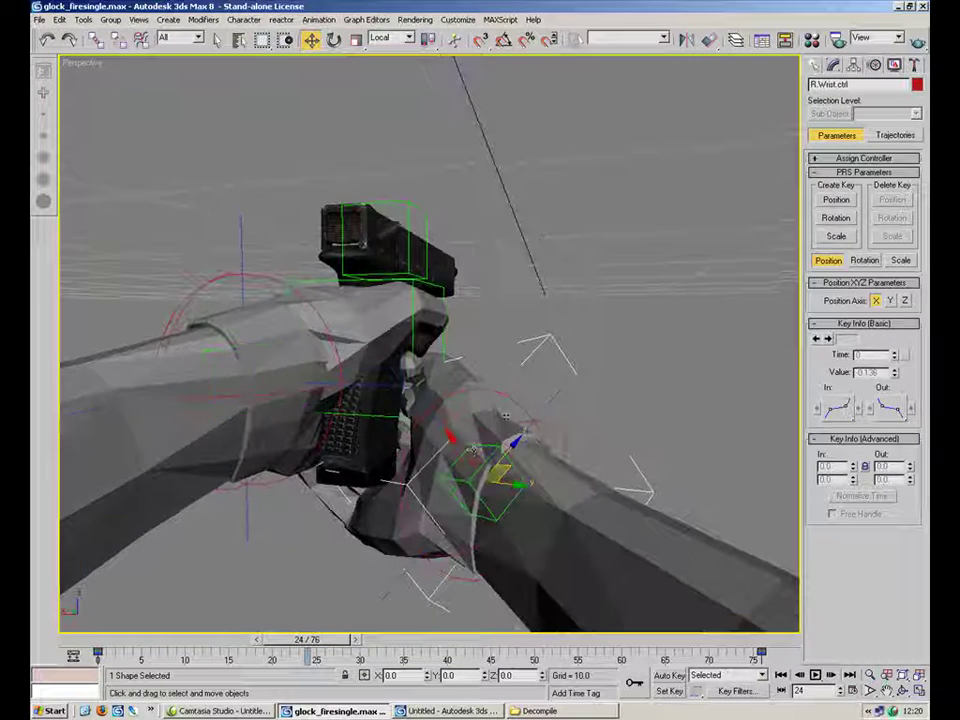
pyautogui.moveTo(483, 457); pyautogui.dragTo(552, 448)
pyautogui.rightClick(552, 448)
# Hide the gun mesh Glock.Mesh so that the clip bone can be reached.
pyautogui.click(363, 452)
pyautogui.rightClick(365, 449)
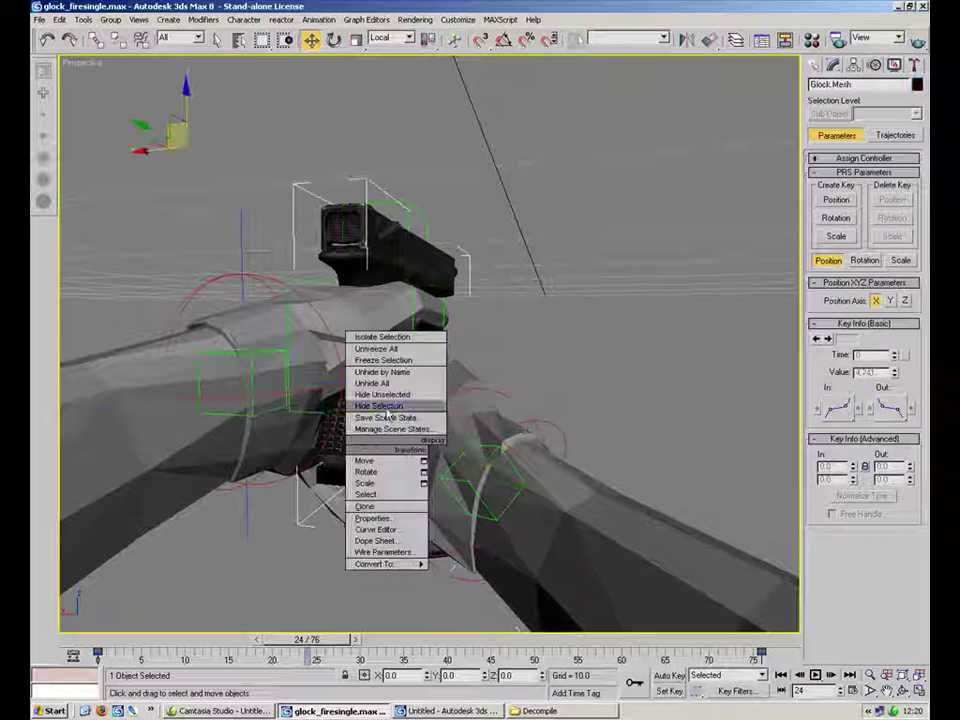
pyautogui.click(384, 406)
# Assign a Link Constraint as the transform controller of G.Clip.Bone.
pyautogui.click(378, 415)
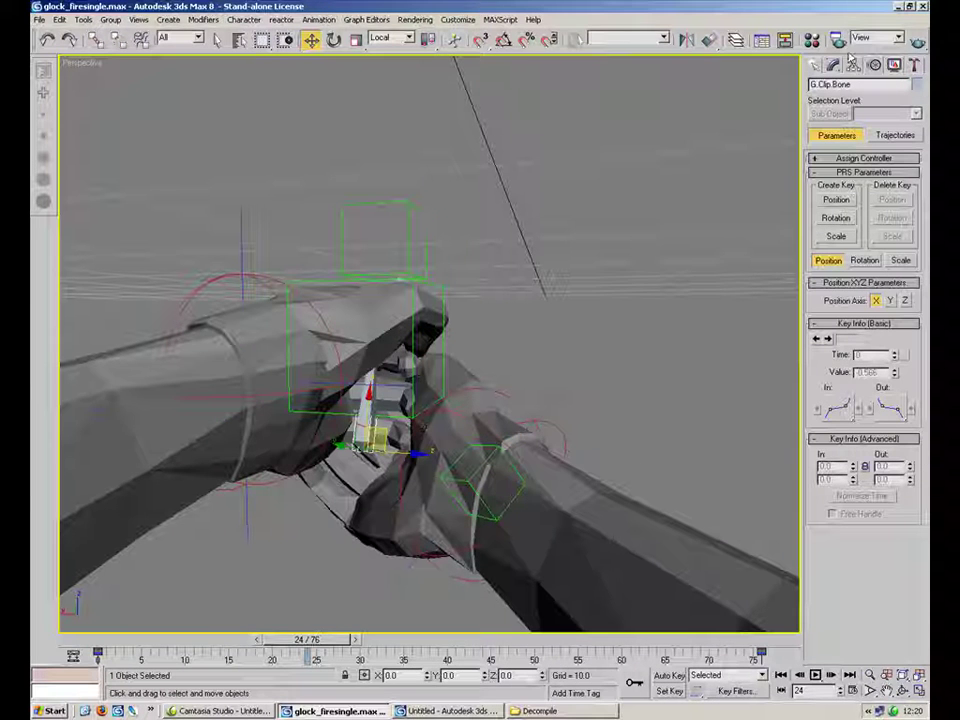
pyautogui.click(841, 160)
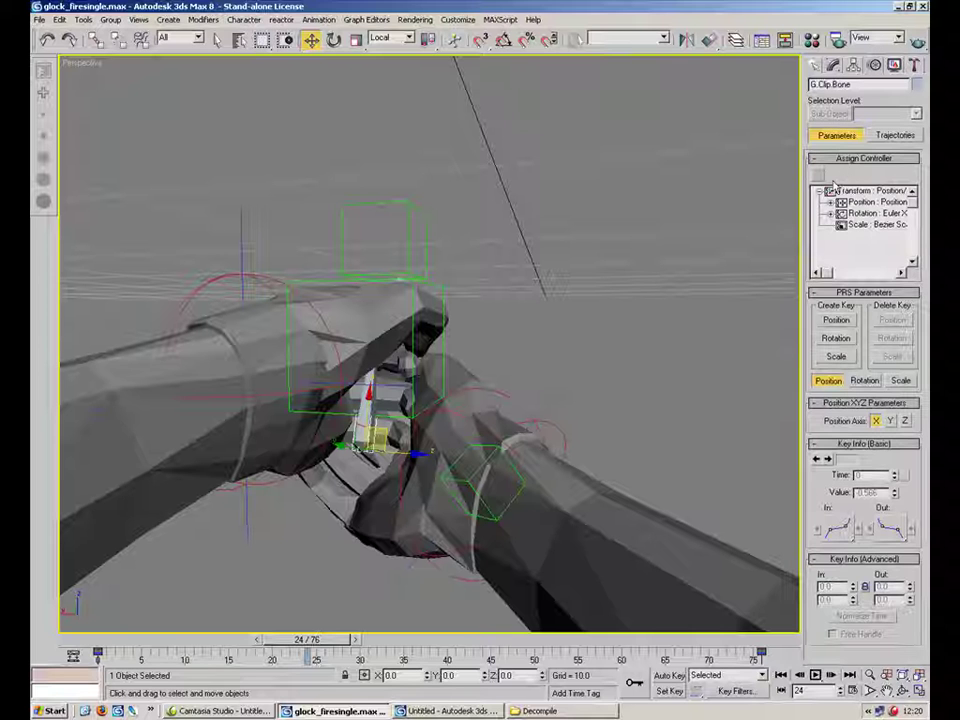
pyautogui.click(818, 176)
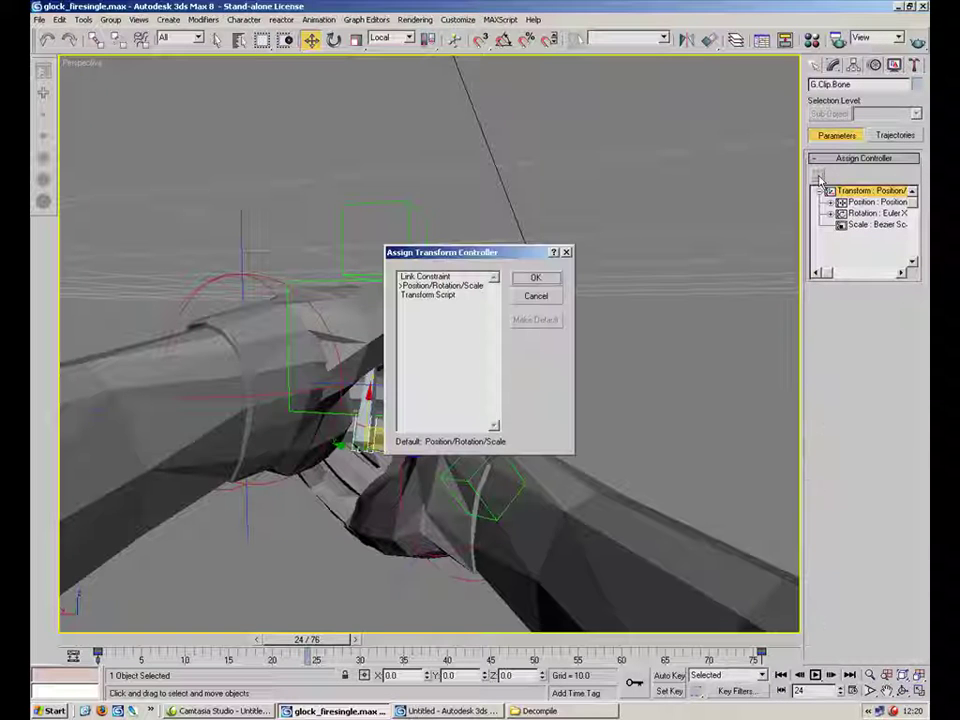
pyautogui.click(425, 276)
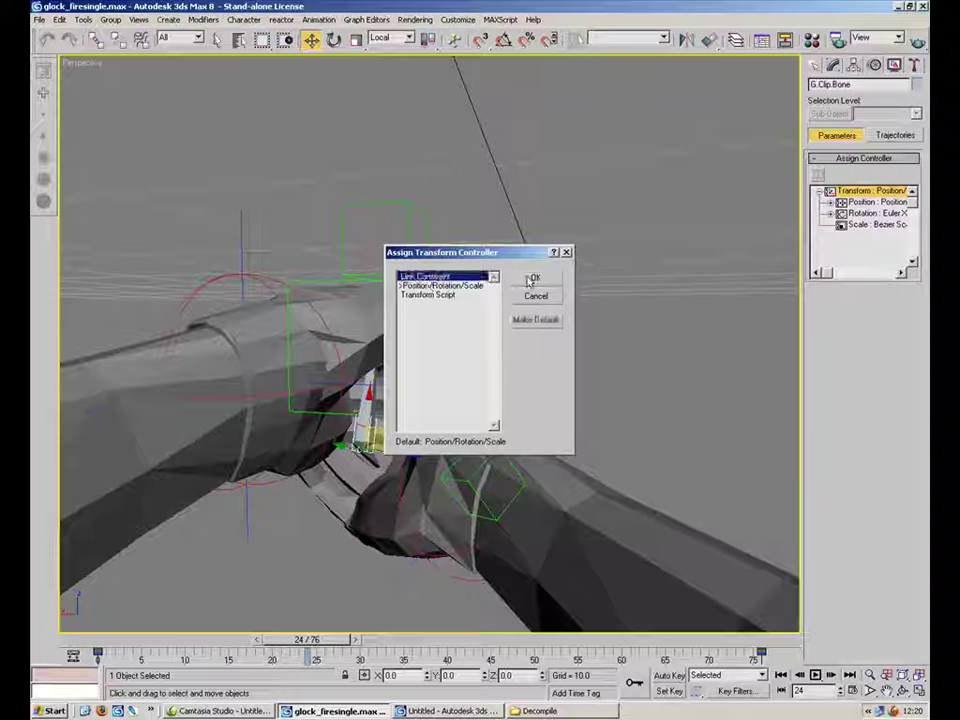
pyautogui.click(535, 278)
# Link G.Clip.Bone to G.Body.Dummy starting at frame 0.
pyautogui.keyDown('alt'); pyautogui.moveTo(610, 308); pyautogui.dragTo(510, 403, button='middle'); pyautogui.keyUp('alt')
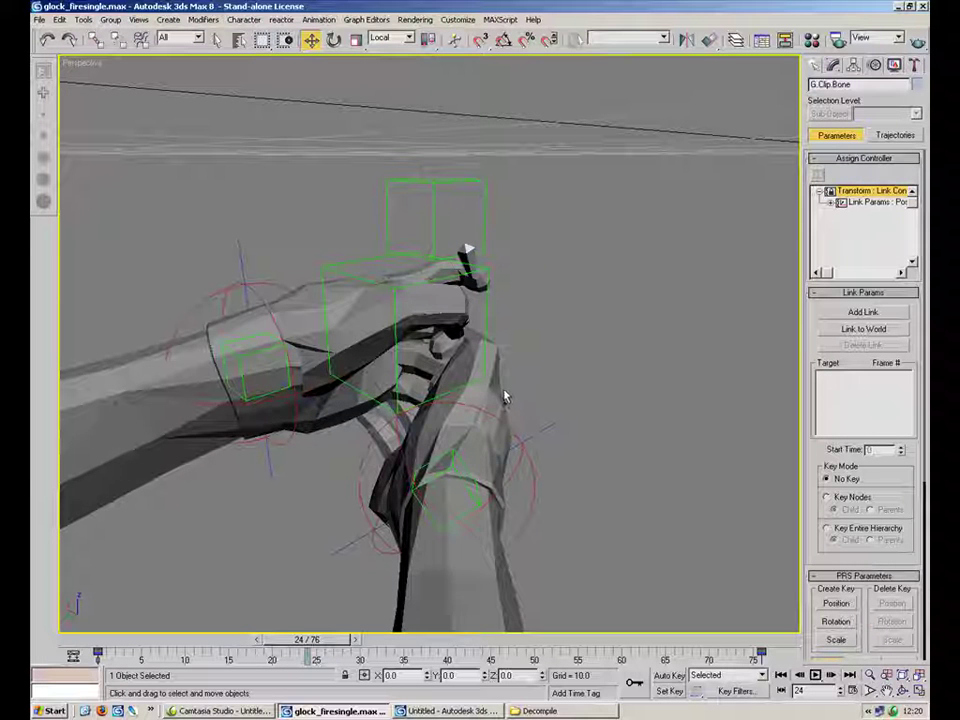
pyautogui.moveTo(330, 647); pyautogui.dragTo(297, 647)
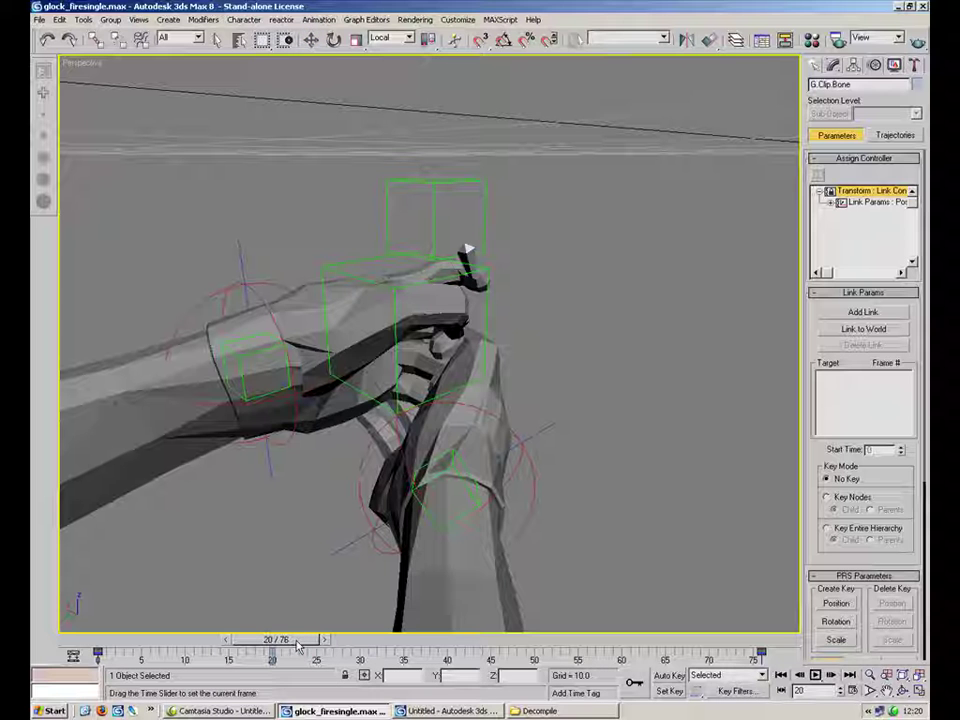
pyautogui.keyDown('alt'); pyautogui.moveTo(468, 249); pyautogui.dragTo(632, 378, button='middle'); pyautogui.keyUp('alt')
pyautogui.click(862, 313)
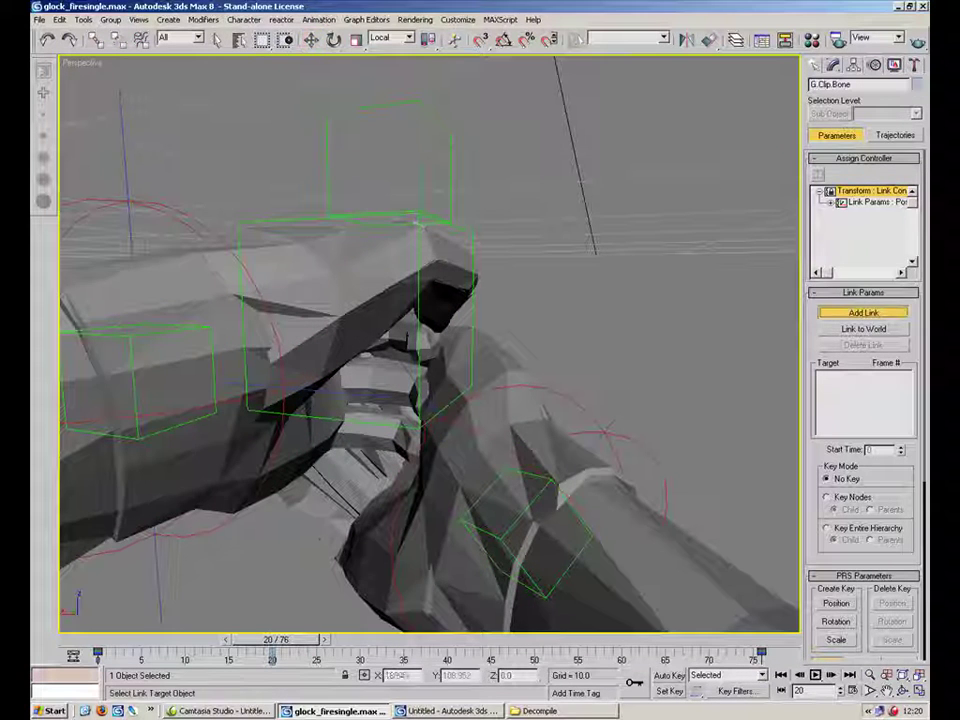
pyautogui.click(296, 223)
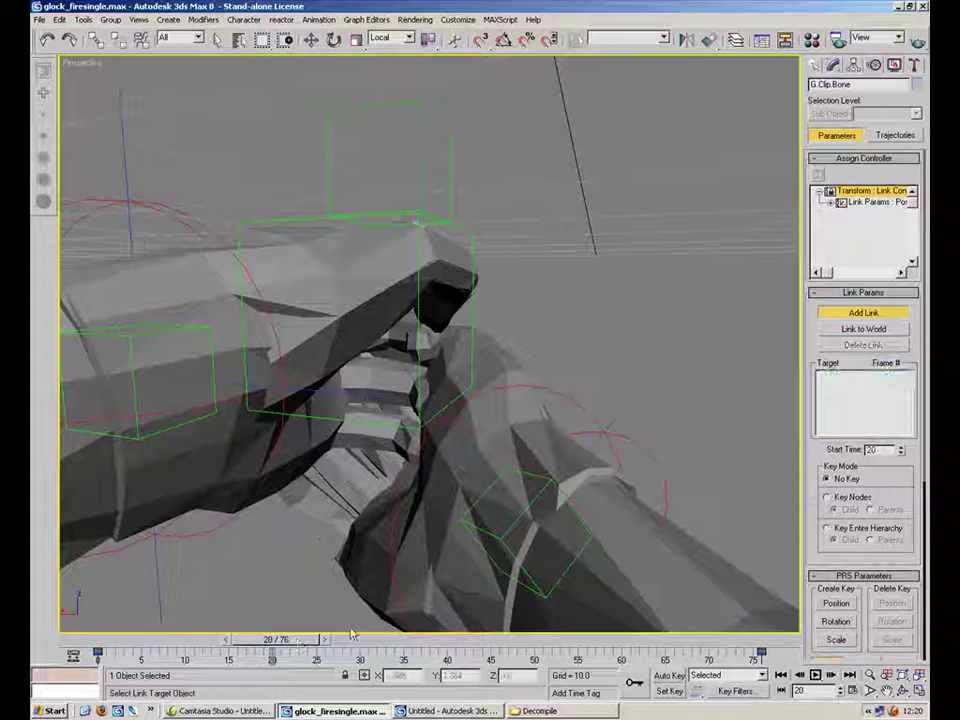
pyautogui.moveTo(297, 641); pyautogui.dragTo(108, 639)
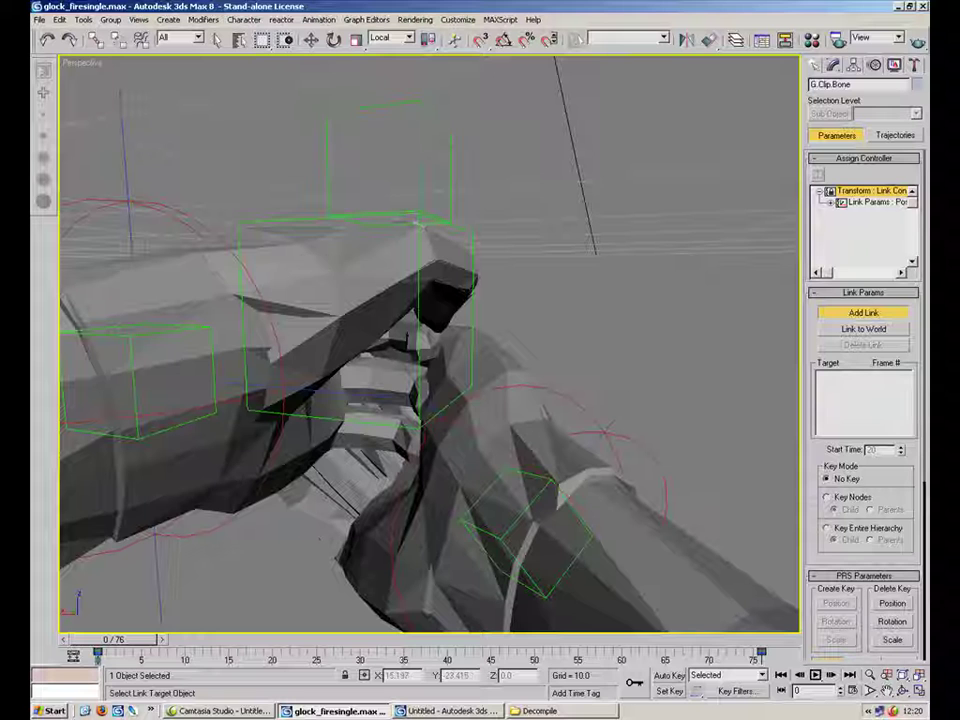
pyautogui.click(298, 218)
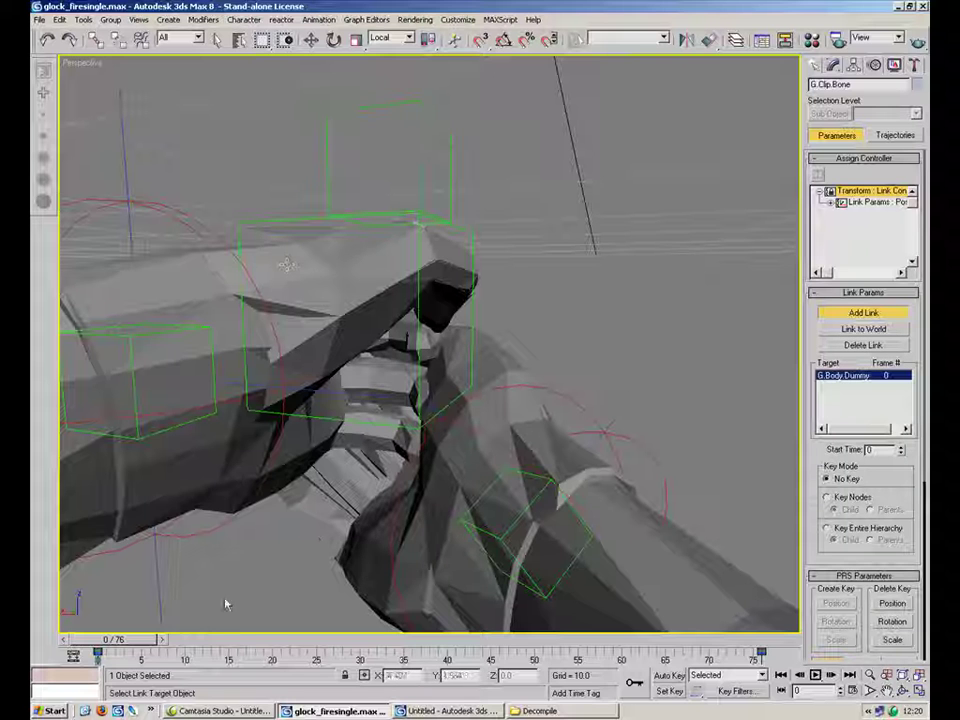
# Add a link from G.Clip.Bone to the wrist control R.Wrist.ctrl at frame 20.
pyautogui.moveTo(147, 640); pyautogui.dragTo(305, 646)
pyautogui.keyDown('alt'); pyautogui.moveTo(467, 401); pyautogui.dragTo(579, 400, button='middle'); pyautogui.keyUp('alt')
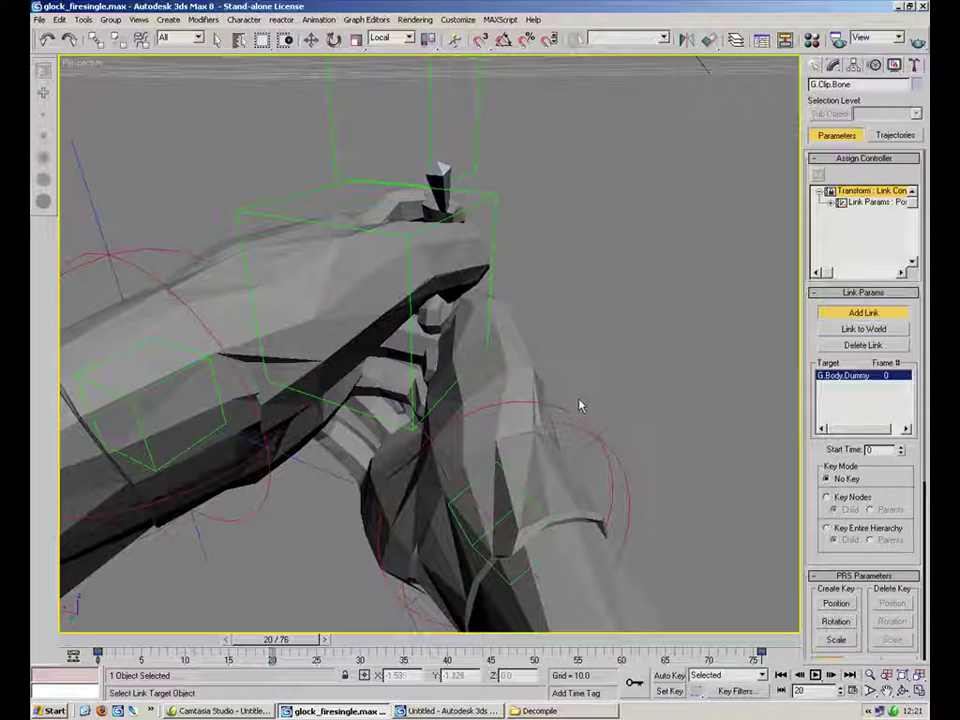
pyautogui.click(579, 421)
# Link G.Clip.Bone back to G.Body.Dummy at frame 40.
pyautogui.moveTo(297, 636); pyautogui.dragTo(462, 636)
pyautogui.click(863, 312)
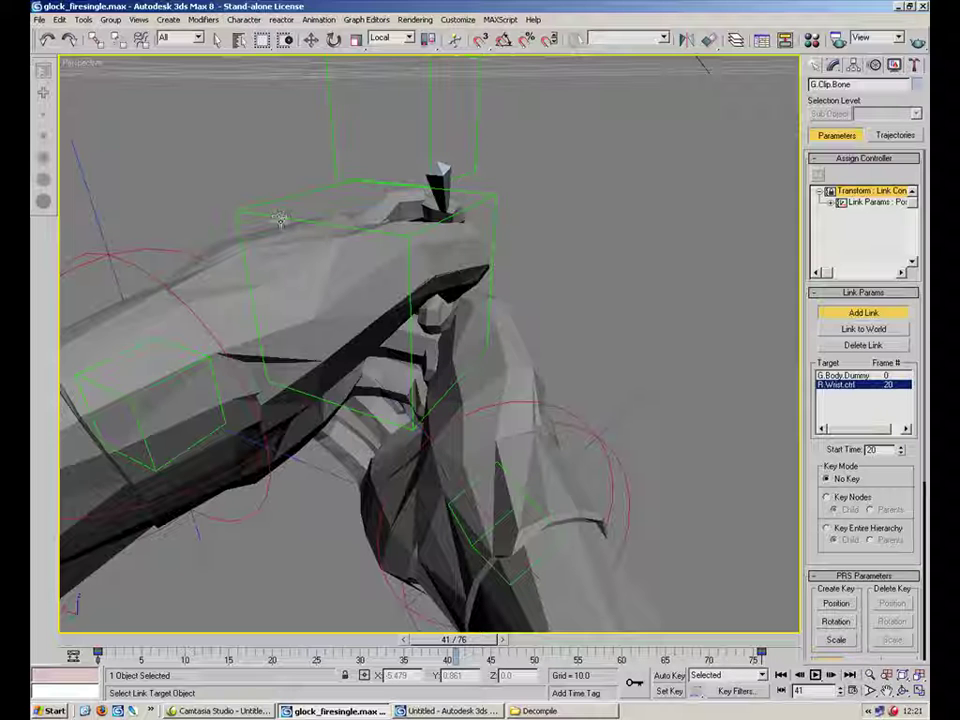
pyautogui.moveTo(475, 641); pyautogui.dragTo(464, 643)
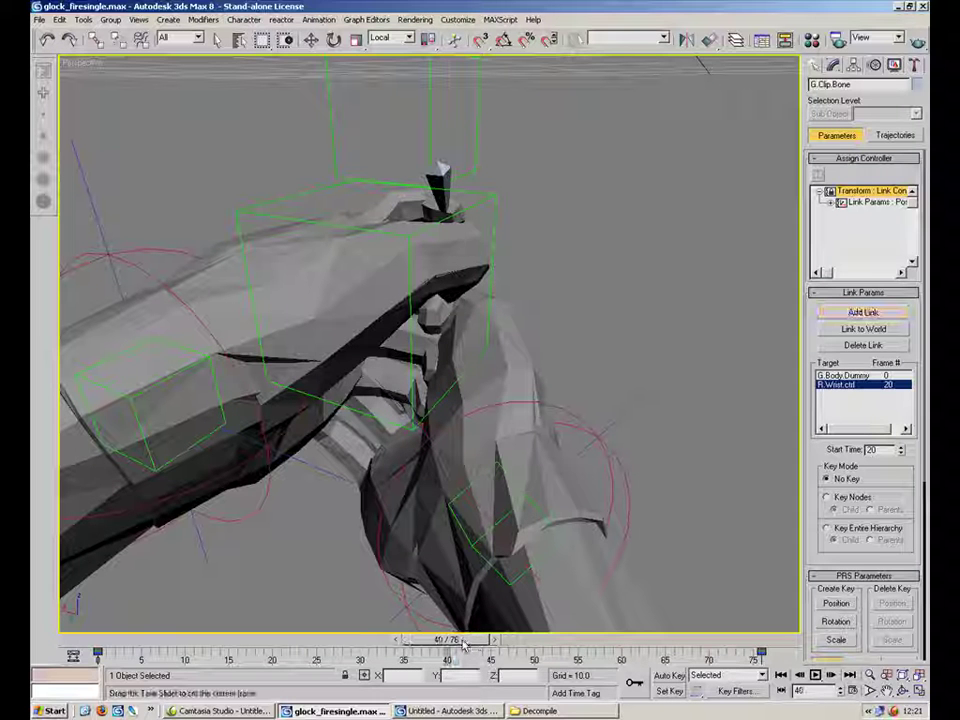
pyautogui.click(257, 215)
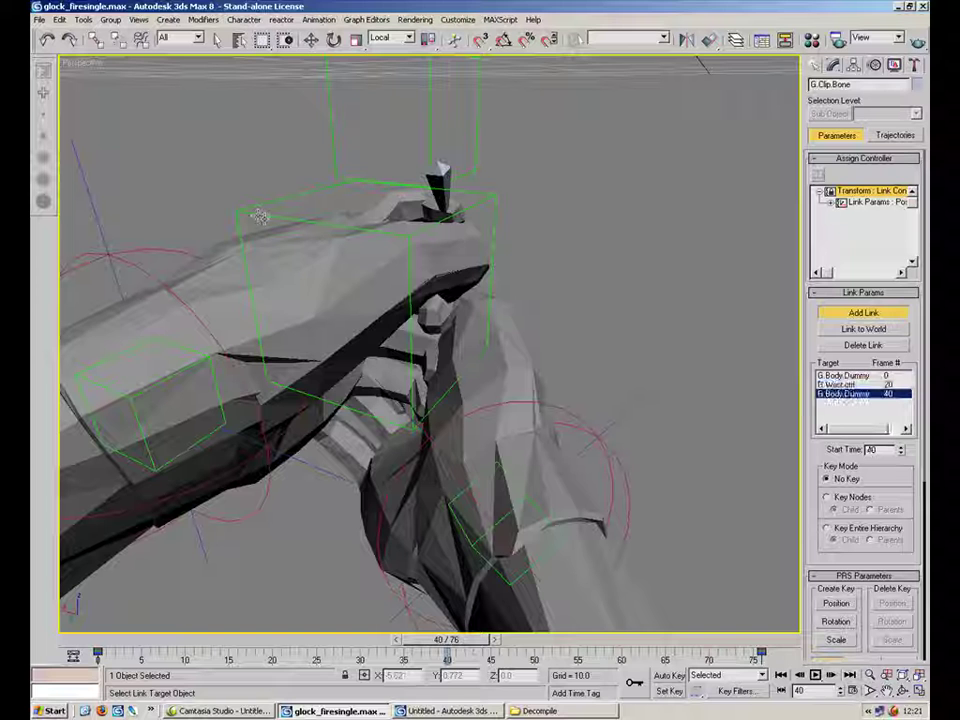
# Turn on Auto Key and set keys for all objects at frames 20 and 40.
pyautogui.moveTo(447, 641); pyautogui.dragTo(297, 640)
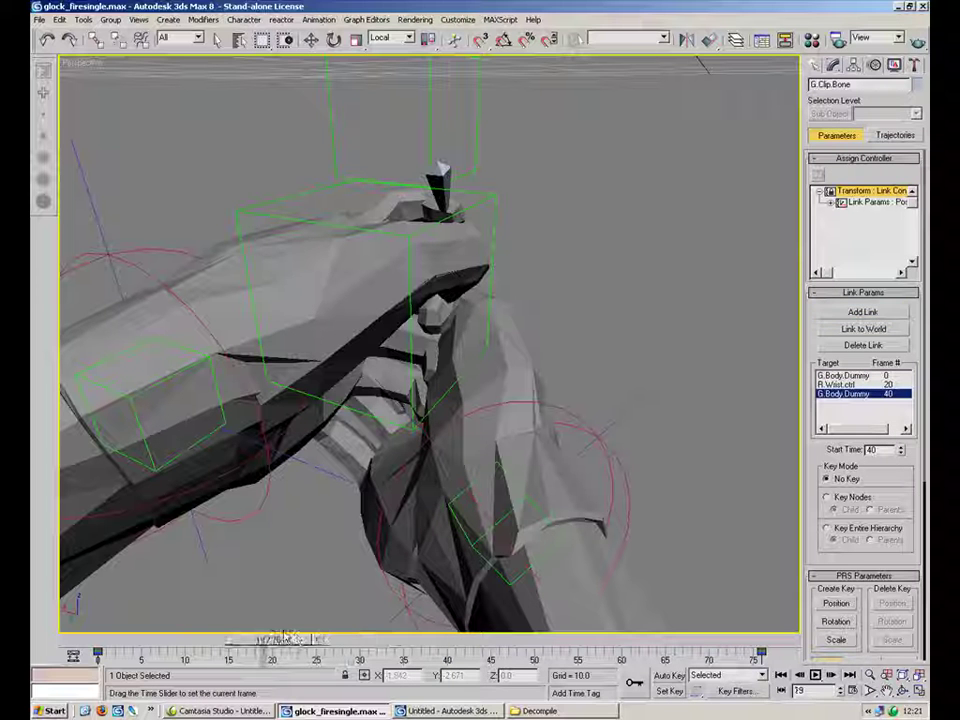
pyautogui.press('w')
pyautogui.hotkey('ctrl', 'a')
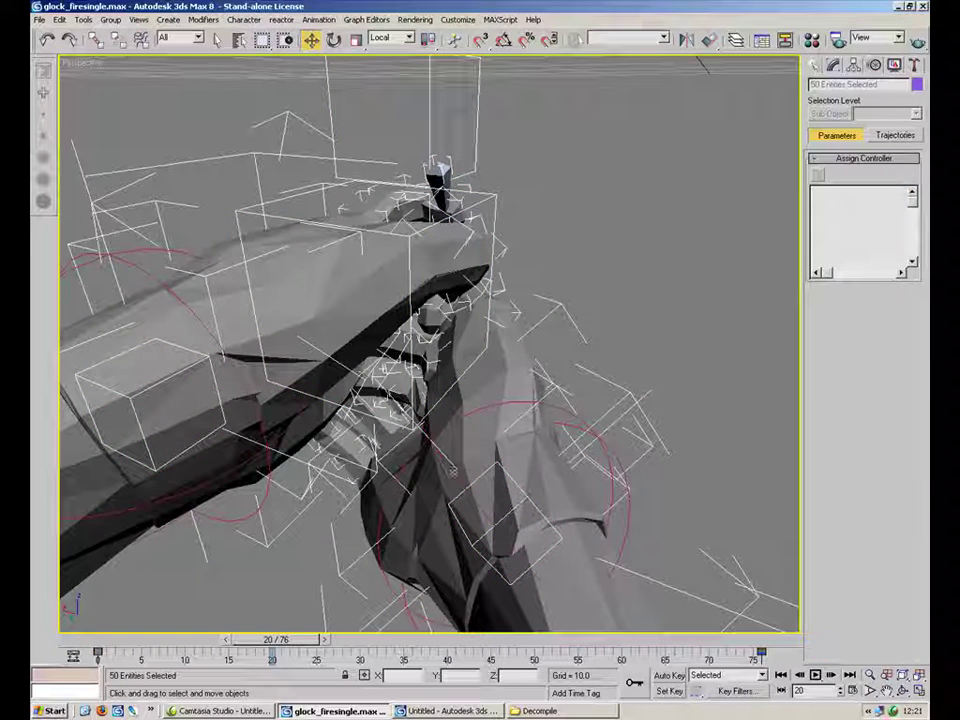
pyautogui.click(668, 676)
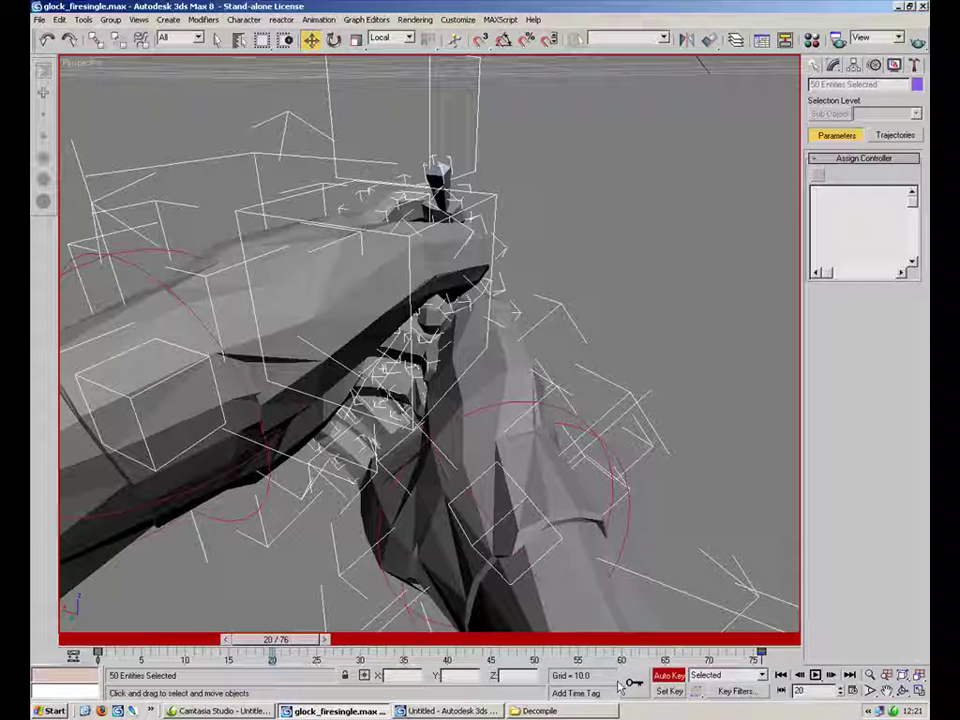
pyautogui.moveTo(280, 638); pyautogui.dragTo(465, 648)
pyautogui.press('w')
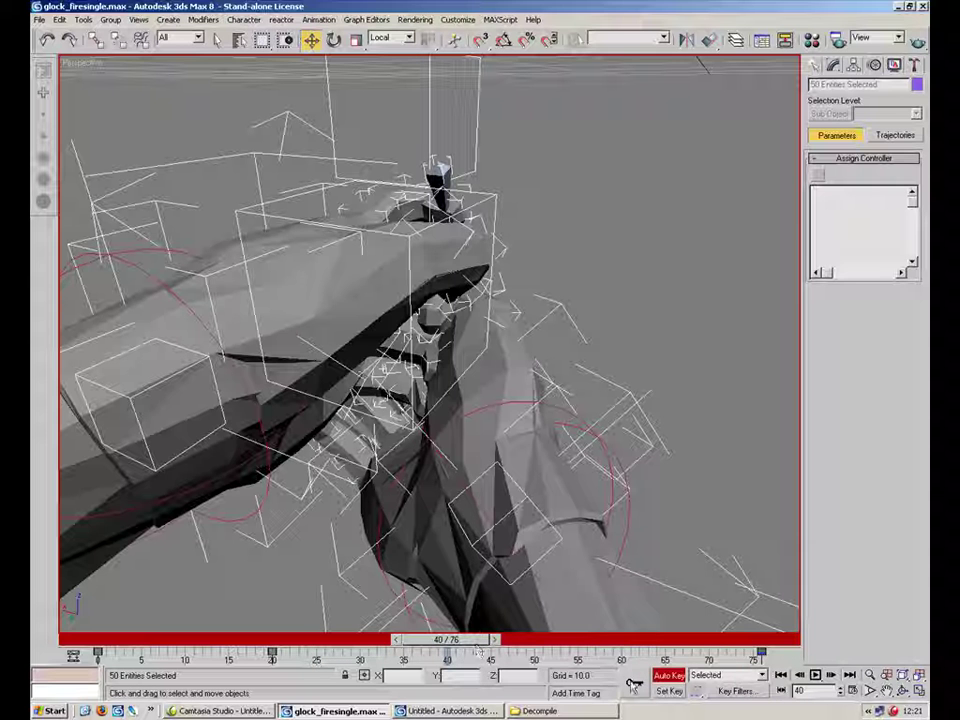
# Clear the selection, return to frame 20 and unhide all objects.
pyautogui.scroll(2, 579, 499)
pyautogui.click(585, 411)
pyautogui.scroll(5, 540, 454)
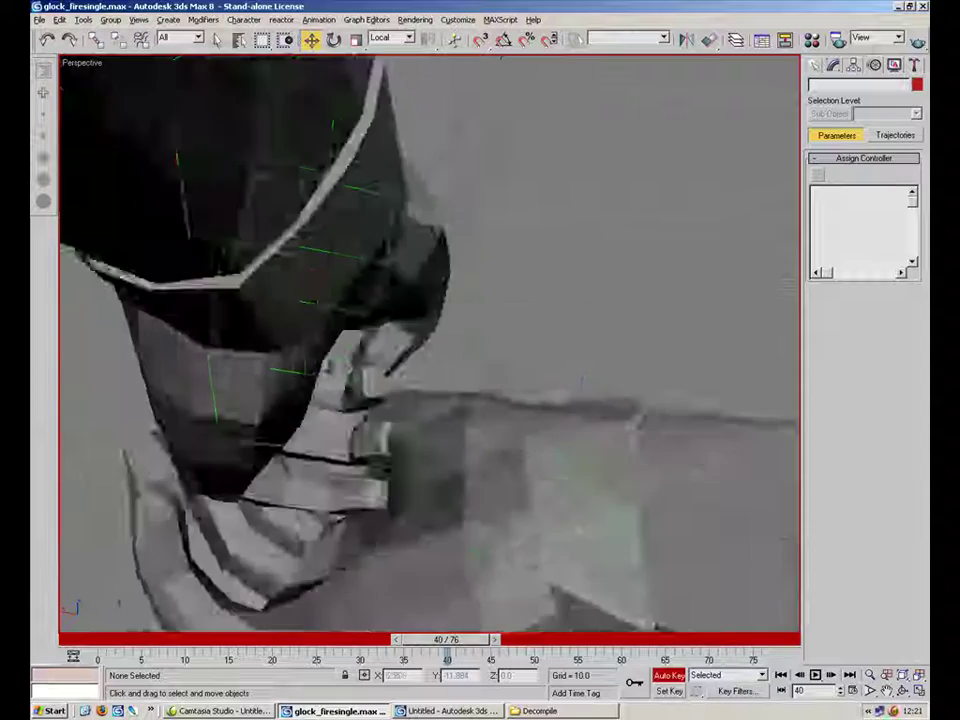
pyautogui.scroll(-8, 514, 444)
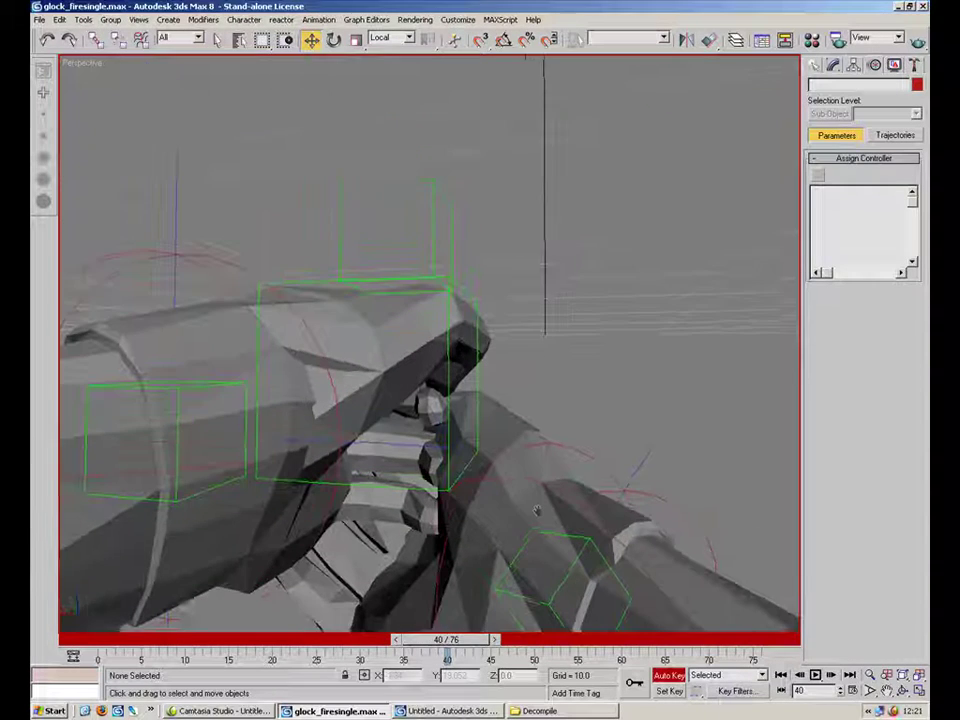
pyautogui.moveTo(426, 640); pyautogui.dragTo(274, 639)
pyautogui.press('w')
pyautogui.rightClick(561, 358)
pyautogui.click(596, 300)
# Go back to frame 0 and hide the arm mesh Box01.
pyautogui.keyDown('alt'); pyautogui.moveTo(502, 420); pyautogui.dragTo(341, 432, button='middle'); pyautogui.keyUp('alt')
pyautogui.click(287, 437)
pyautogui.moveTo(285, 644); pyautogui.dragTo(100, 641)
pyautogui.rightClick(364, 391)
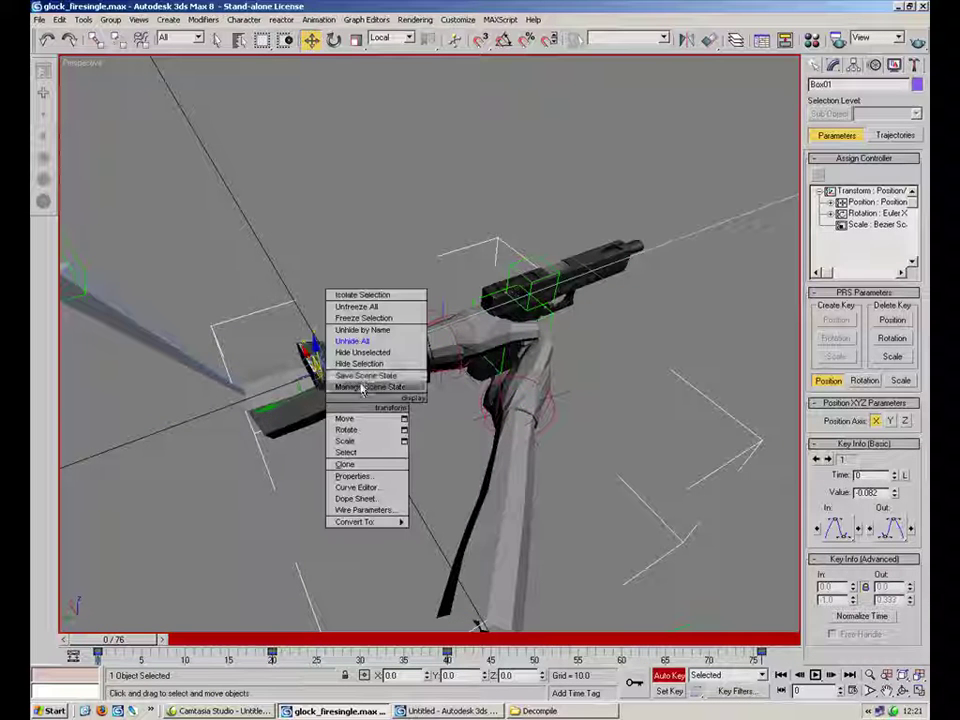
pyautogui.click(360, 363)
# Examine the misplaced clip at frame 0, checking the Skin bones of Glock.Mesh and the transform controllers of Object19 and Glock.Mesh.
pyautogui.click(420, 392)
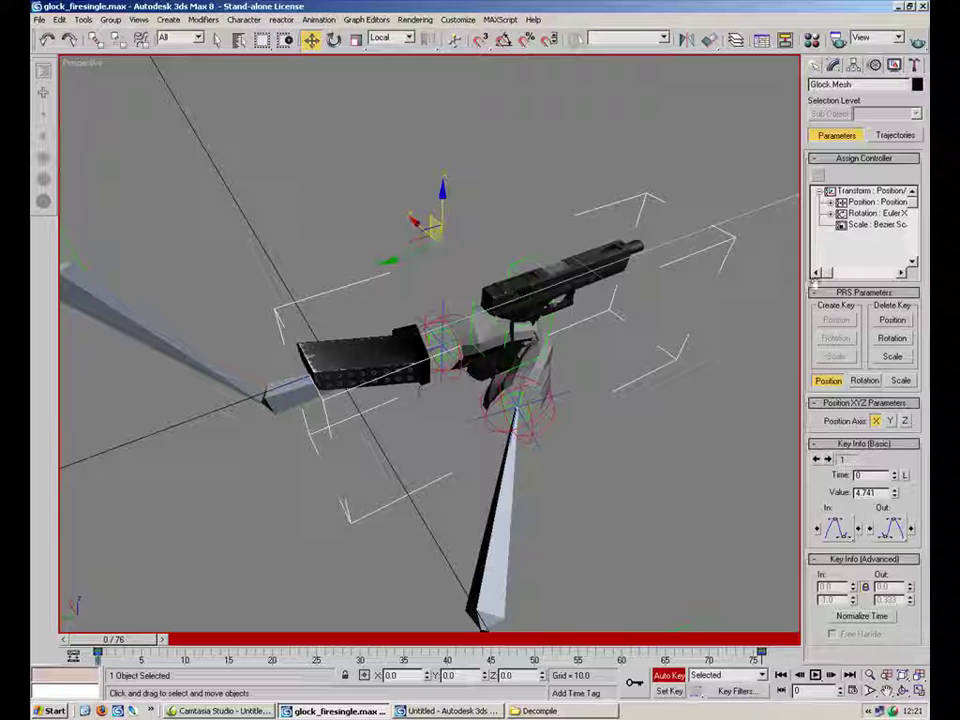
pyautogui.click(833, 64)
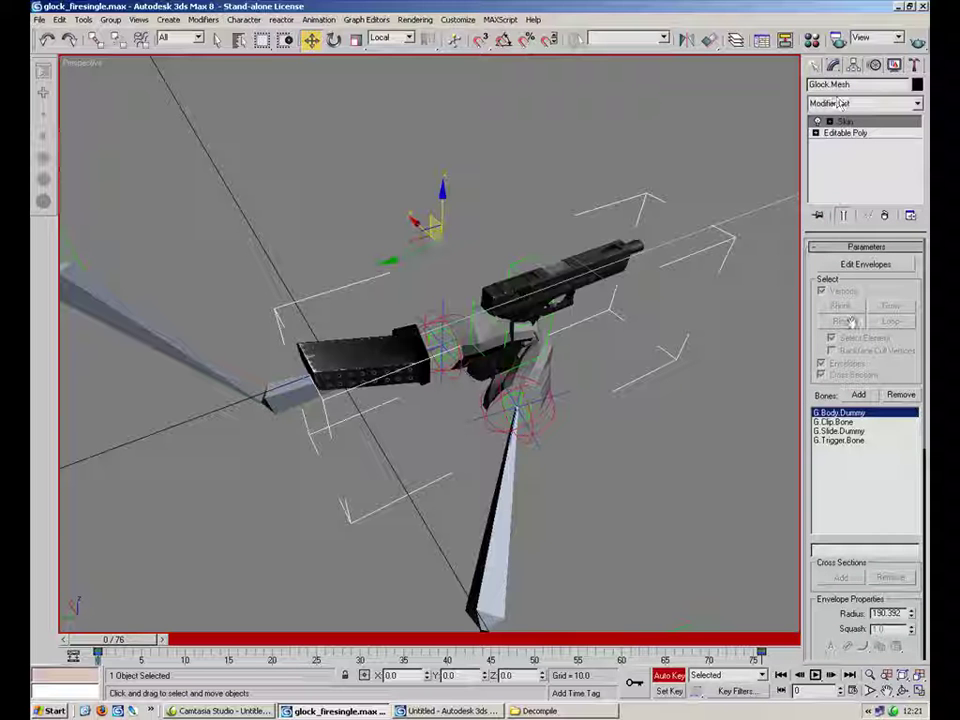
pyautogui.keyDown('alt'); pyautogui.moveTo(532, 450); pyautogui.dragTo(505, 462, button='middle'); pyautogui.keyUp('alt')
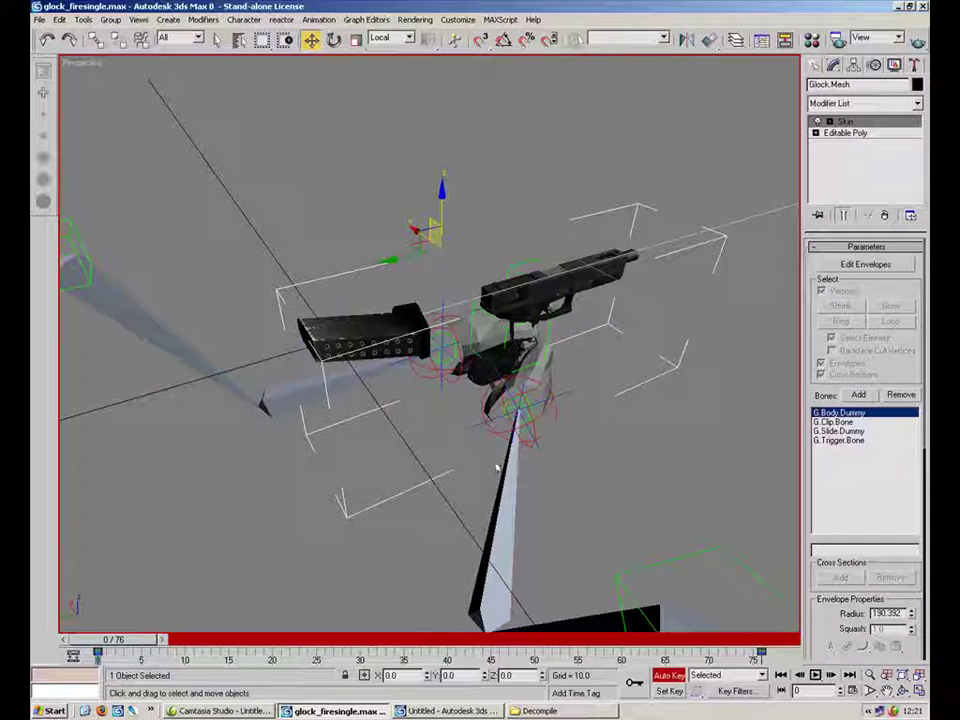
pyautogui.click(541, 374)
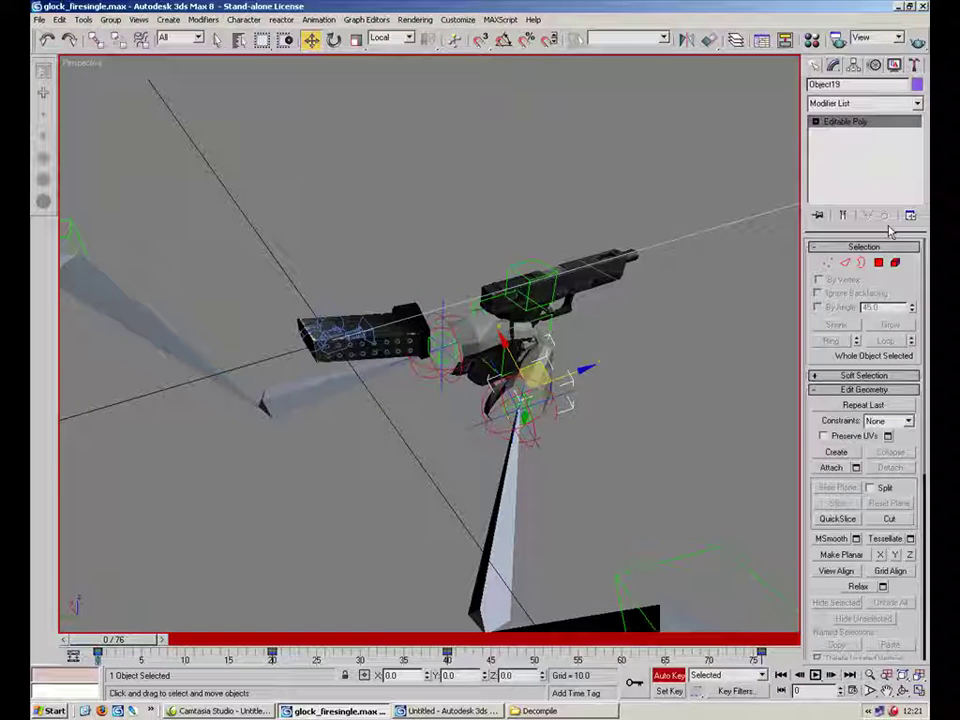
pyautogui.click(873, 64)
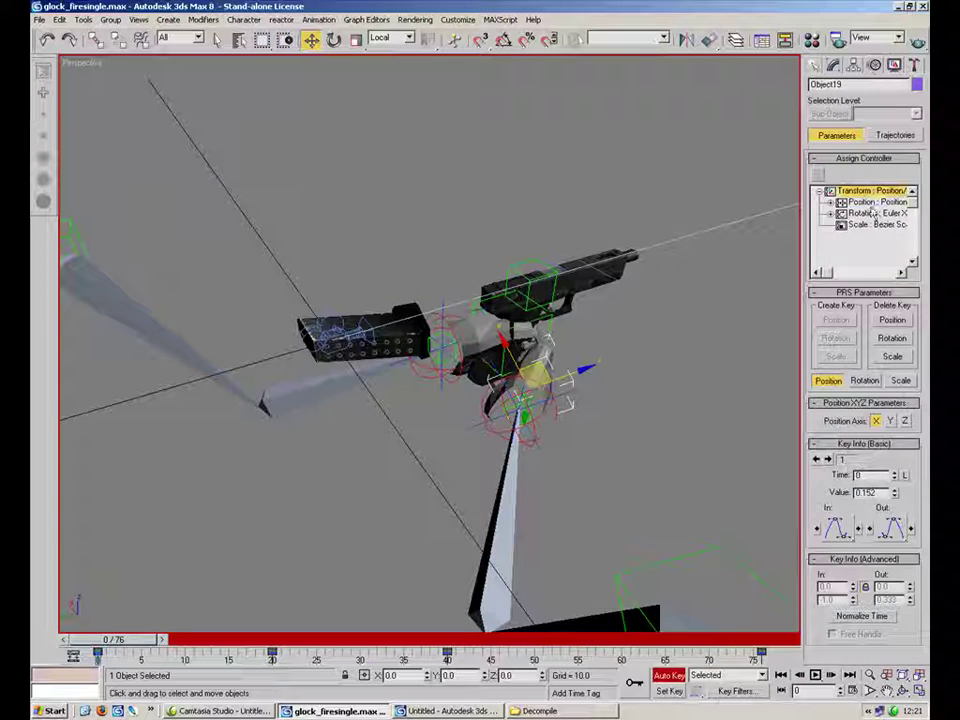
pyautogui.click(422, 258)
pyautogui.keyDown('alt'); pyautogui.moveTo(422, 253); pyautogui.dragTo(354, 430, button='middle'); pyautogui.keyUp('alt')
pyautogui.click(354, 430)
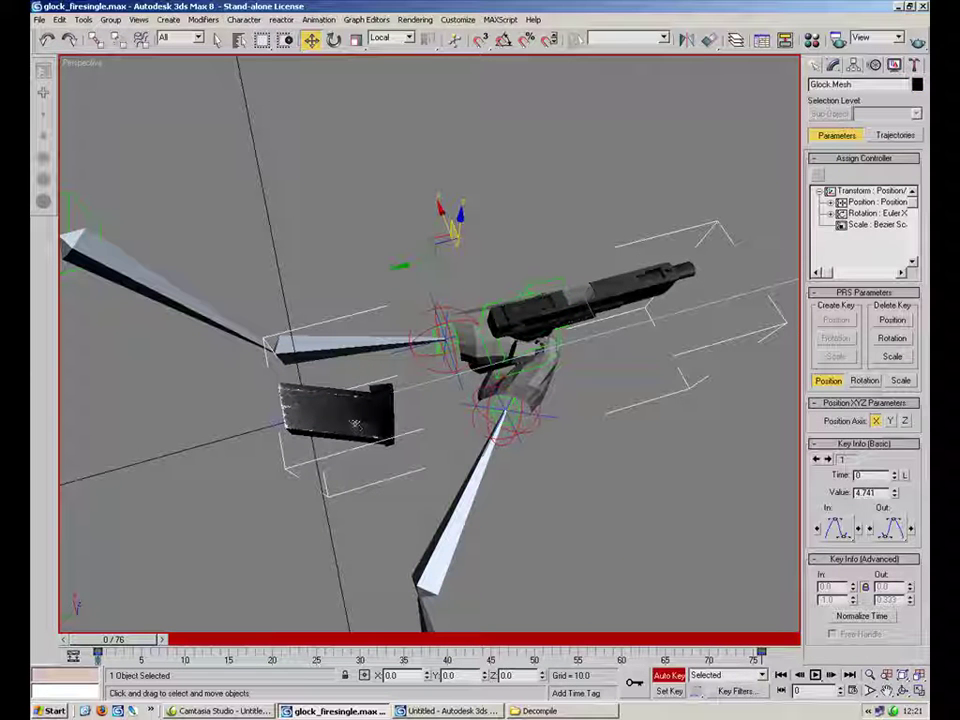
pyautogui.rightClick(380, 412)
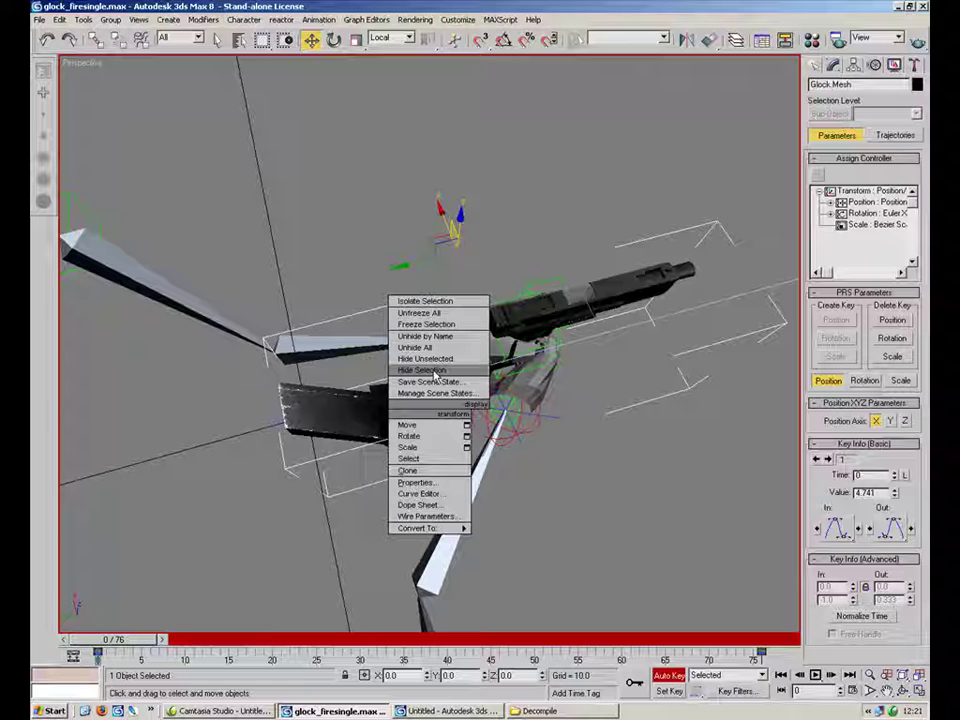
pyautogui.click(624, 392)
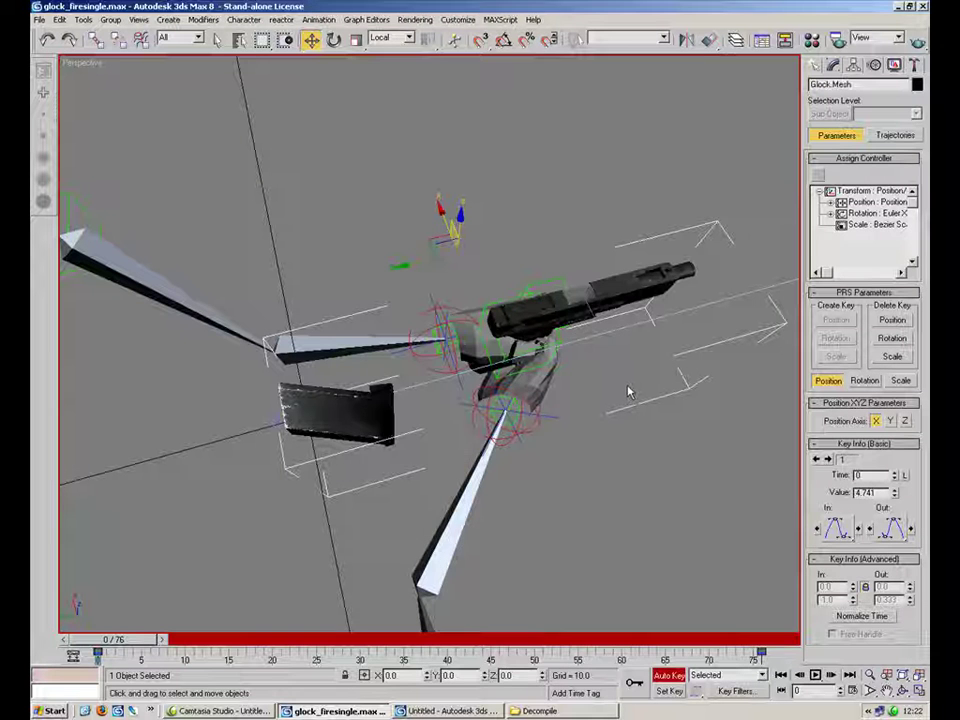
# Select G.Clip.Bone and delete all targets from its link constraint.
pyautogui.press('h')
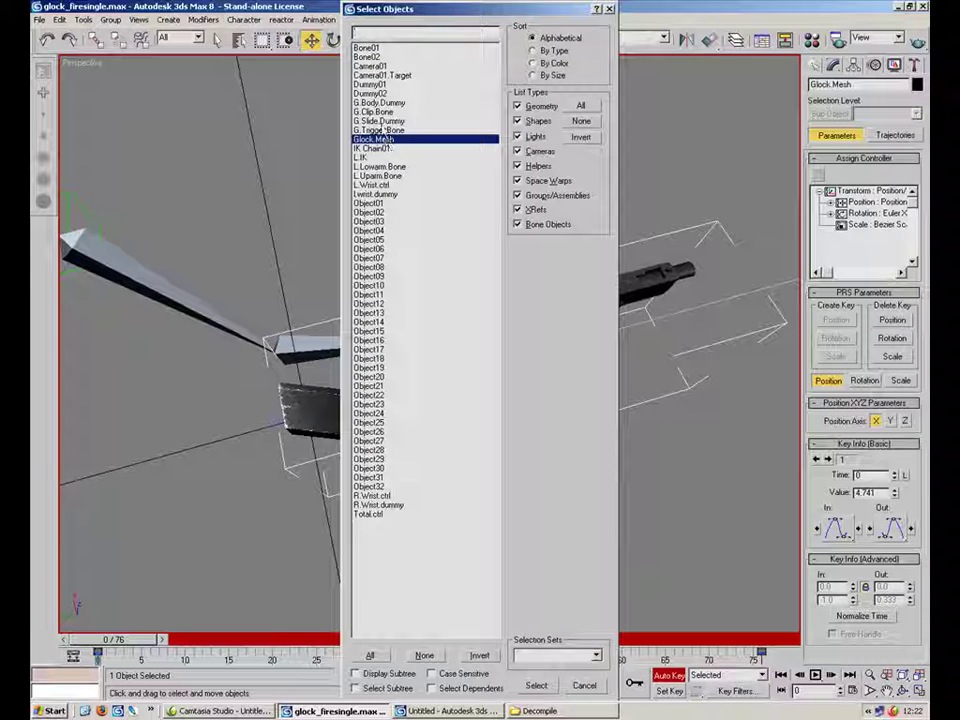
pyautogui.click(378, 112)
pyautogui.click(542, 686)
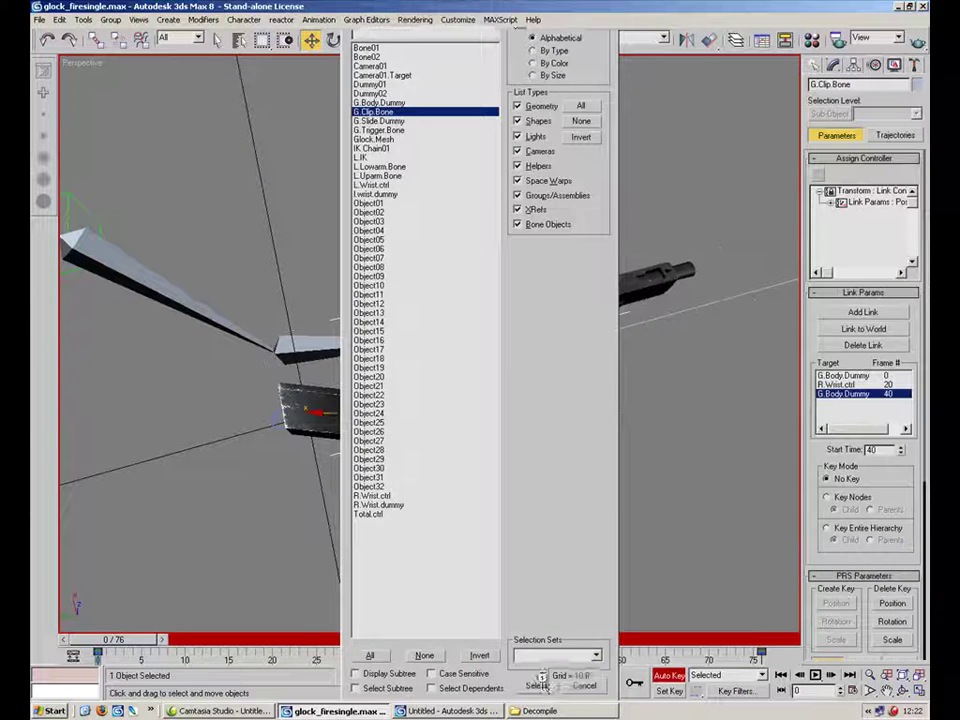
pyautogui.moveTo(405, 443)
pyautogui.mouseDown()
pyautogui.moveTo(437, 457)
pyautogui.moveTo(448, 423)
pyautogui.moveTo(398, 433)
pyautogui.mouseUp()
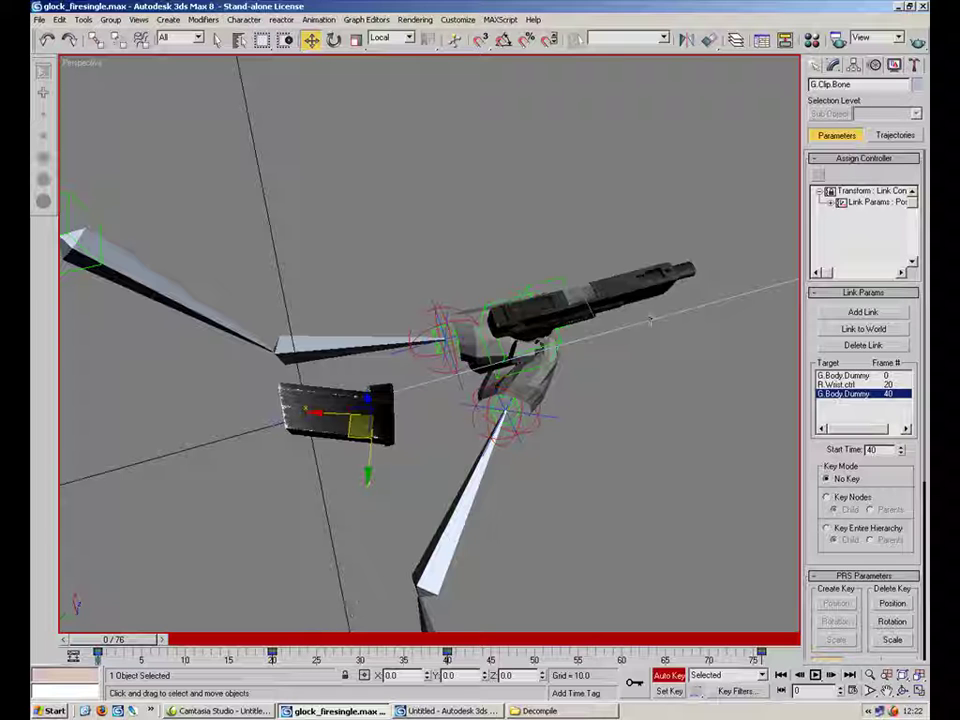
pyautogui.click(872, 203)
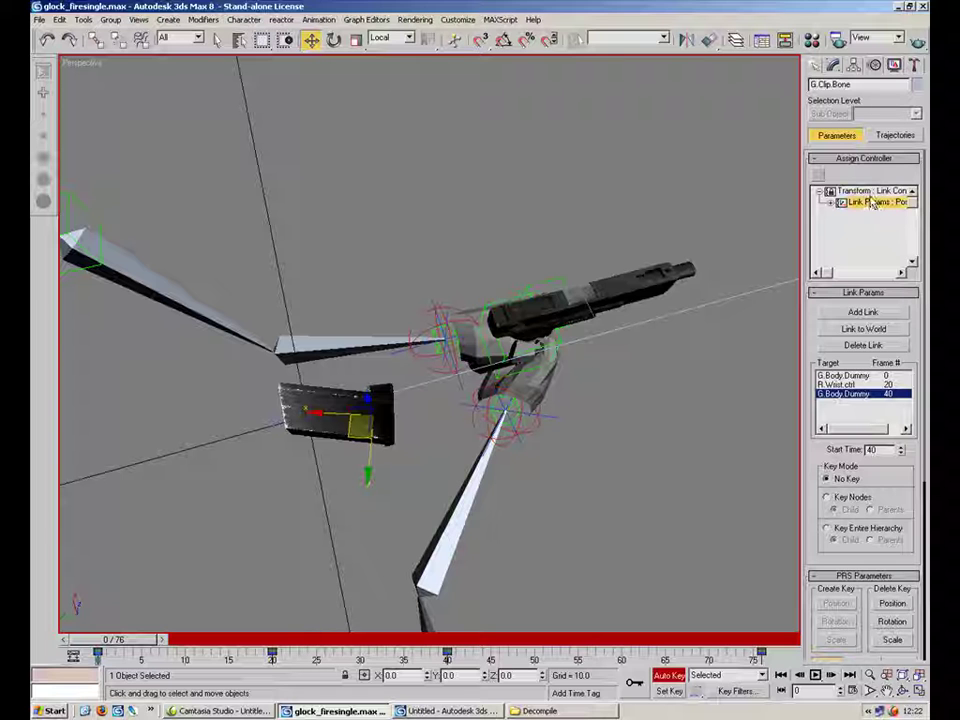
pyautogui.click(864, 345)
pyautogui.click(864, 345)
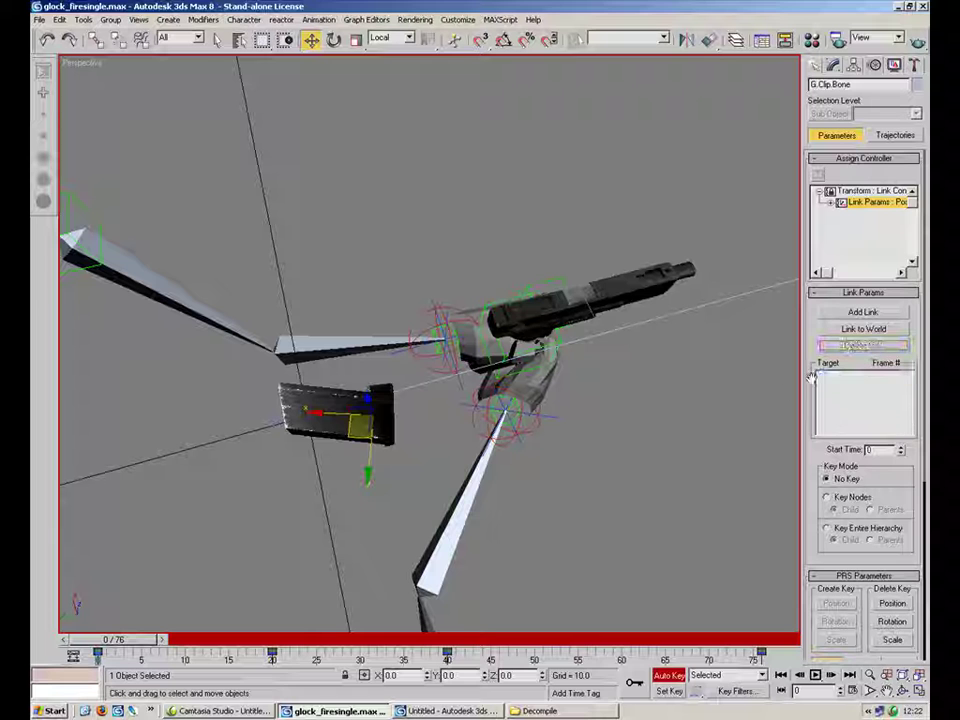
# Undo the link target deletions and the earlier keying and link constraint changes on the clip bone.
pyautogui.hotkey('ctrl', 'z')
pyautogui.hotkey('ctrl', 'z')
pyautogui.hotkey('ctrl', 'z')
pyautogui.hotkey('ctrl', 'z')
pyautogui.hotkey('ctrl', 'z')
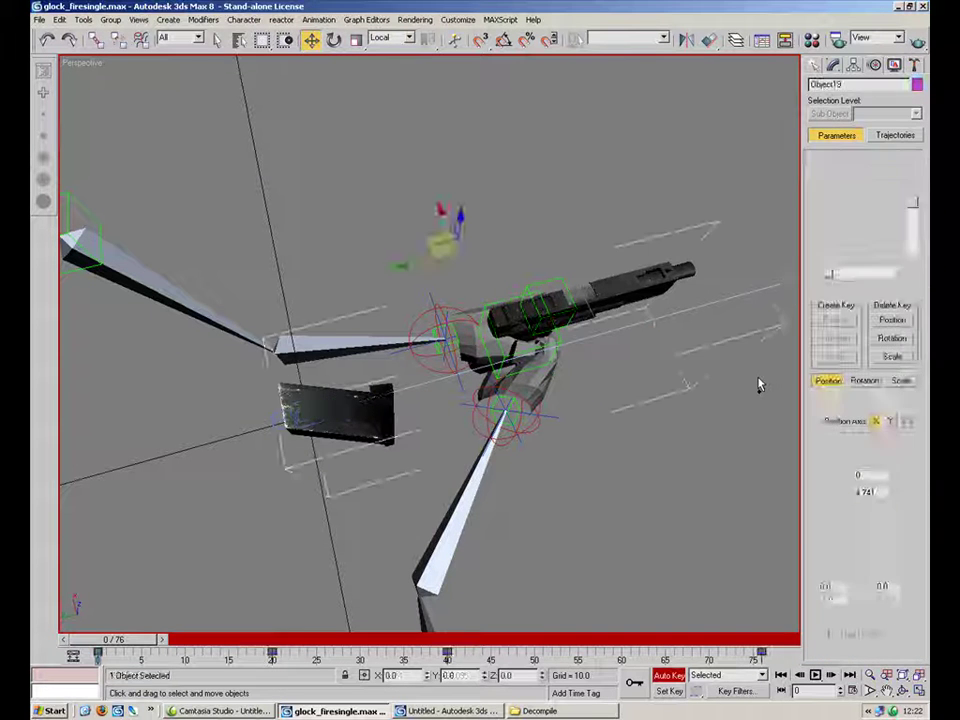
pyautogui.hotkey('ctrl', 'z')
pyautogui.hotkey('ctrl', 'z')
pyautogui.hotkey('ctrl', 'z')
pyautogui.hotkey('ctrl', 'z')
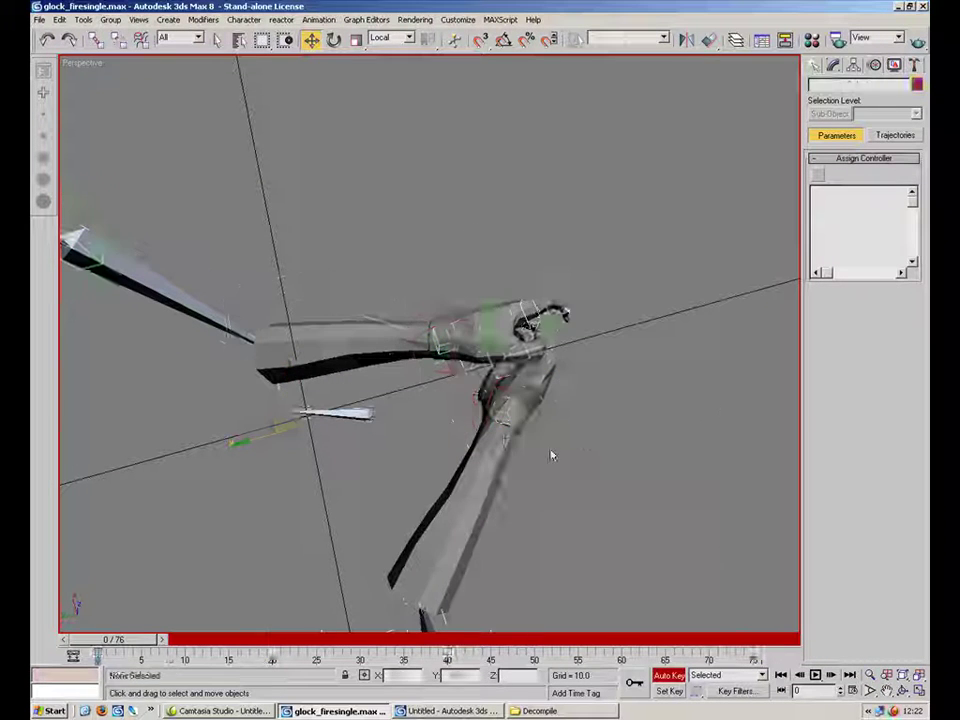
pyautogui.hotkey('ctrl', 'z')
pyautogui.hotkey('ctrl', 'z')
pyautogui.hotkey('ctrl', 'z')
pyautogui.hotkey('ctrl', 'z')
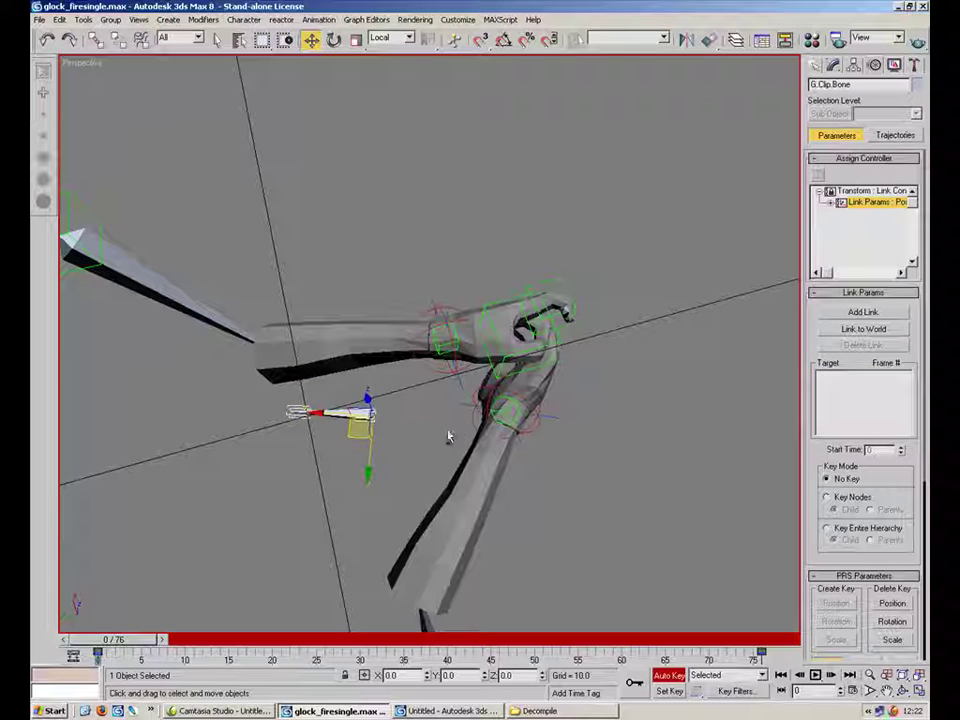
pyautogui.hotkey('ctrl', 'z')
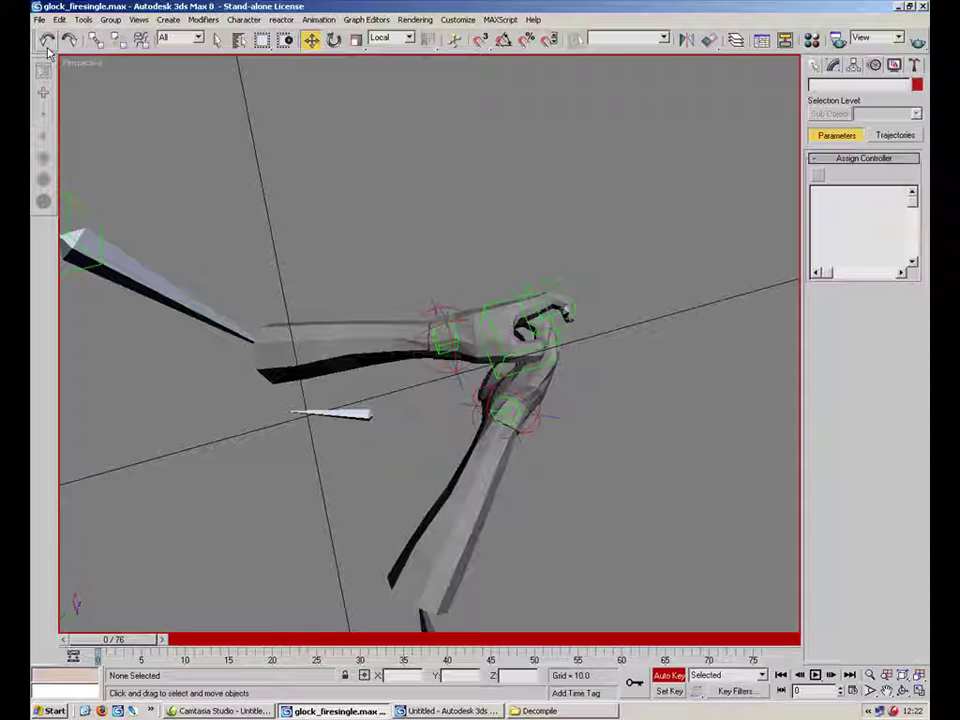
# Reopen glock_firesingle.max without saving the current changes, and continue past the missing external file v_hands.tga.
pyautogui.click(38, 19)
pyautogui.moveTo(52, 70)
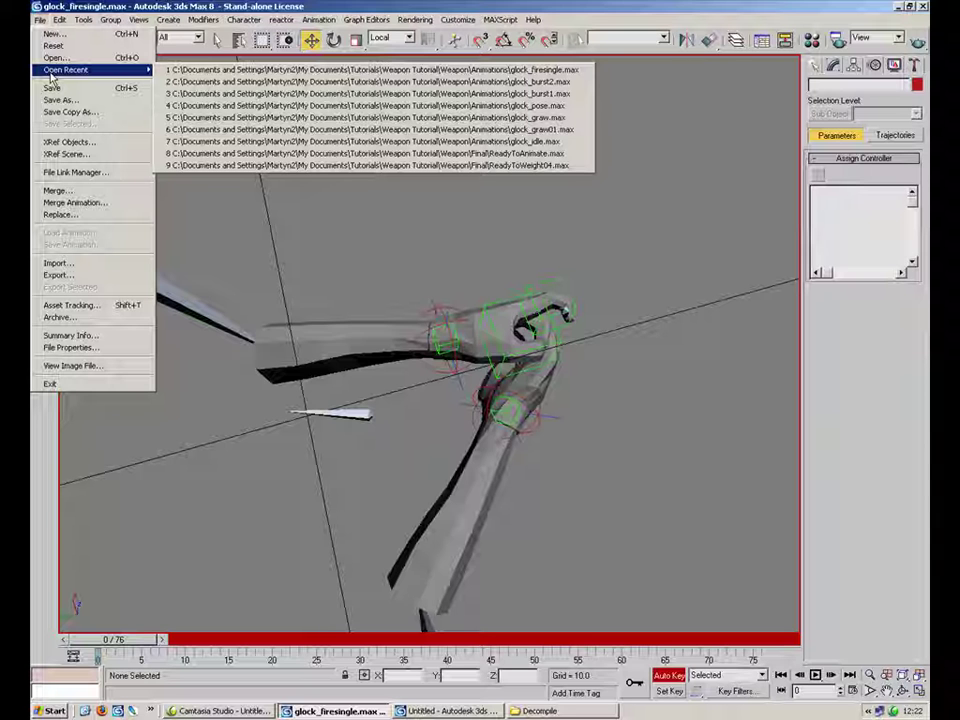
pyautogui.click(280, 70)
pyautogui.click(482, 388)
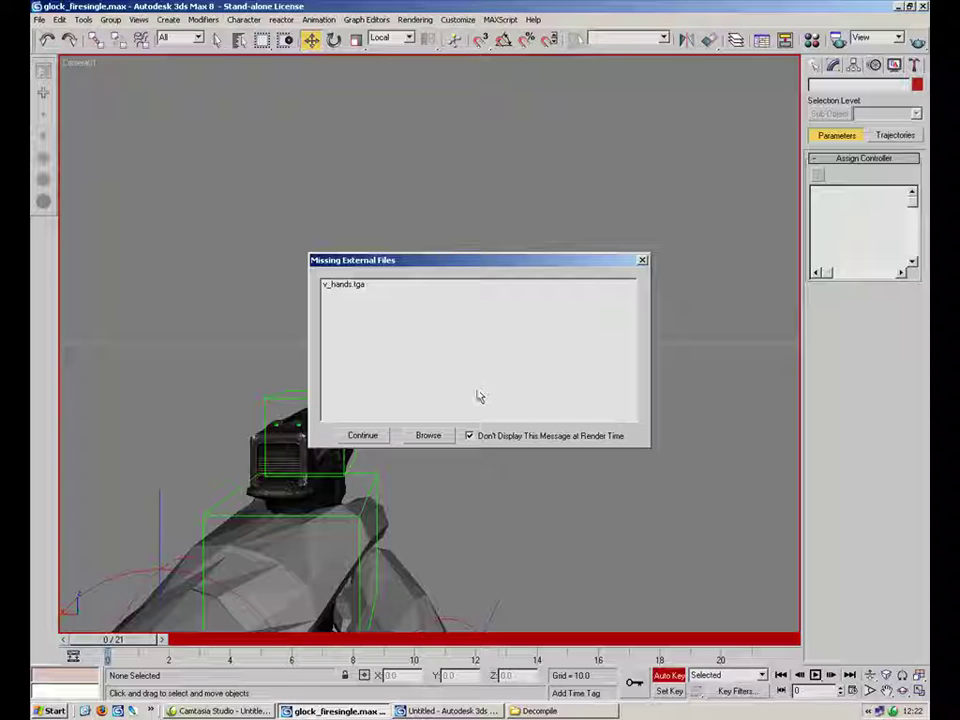
pyautogui.click(362, 435)
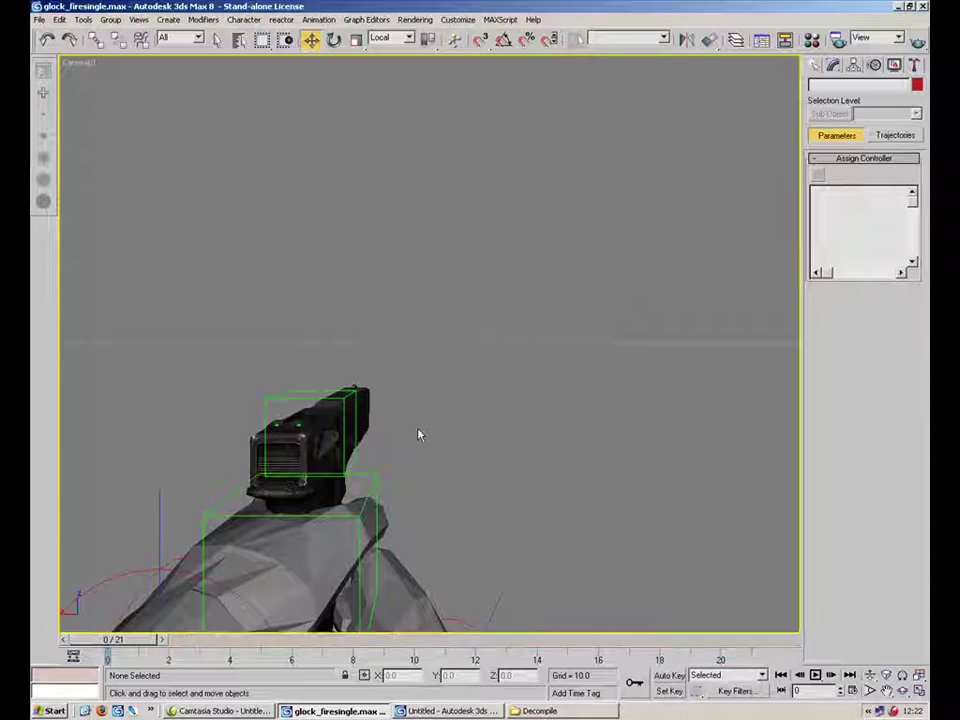
# Select G.Body.Dummy and delete its animation keys after frame 0.
pyautogui.click(378, 486)
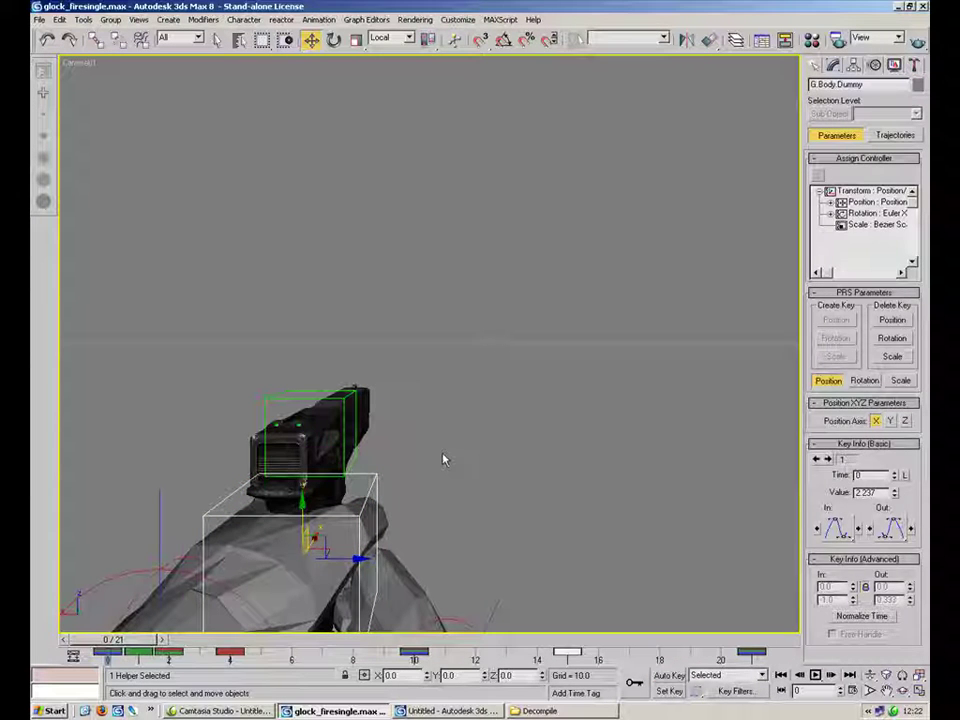
pyautogui.click(430, 468)
pyautogui.click(378, 482)
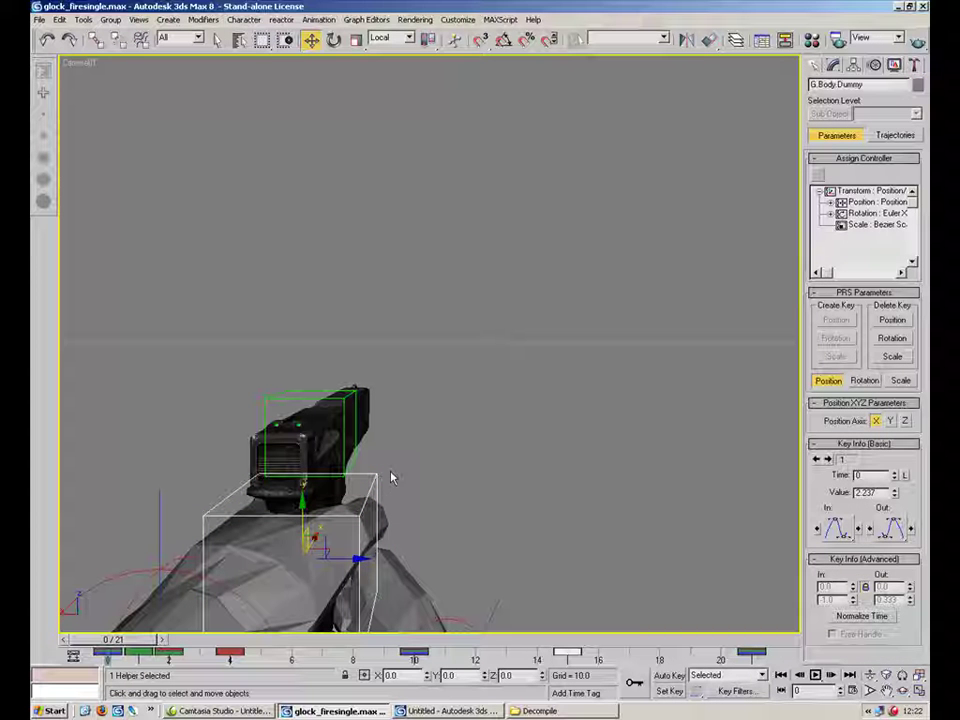
pyautogui.moveTo(142, 638); pyautogui.dragTo(838, 645)
pyautogui.press('w')
pyautogui.press('Delete')
# Set the animation end time to 76 and create position, rotation and scale keys for all objects at frame 75.
pyautogui.click(849, 691)
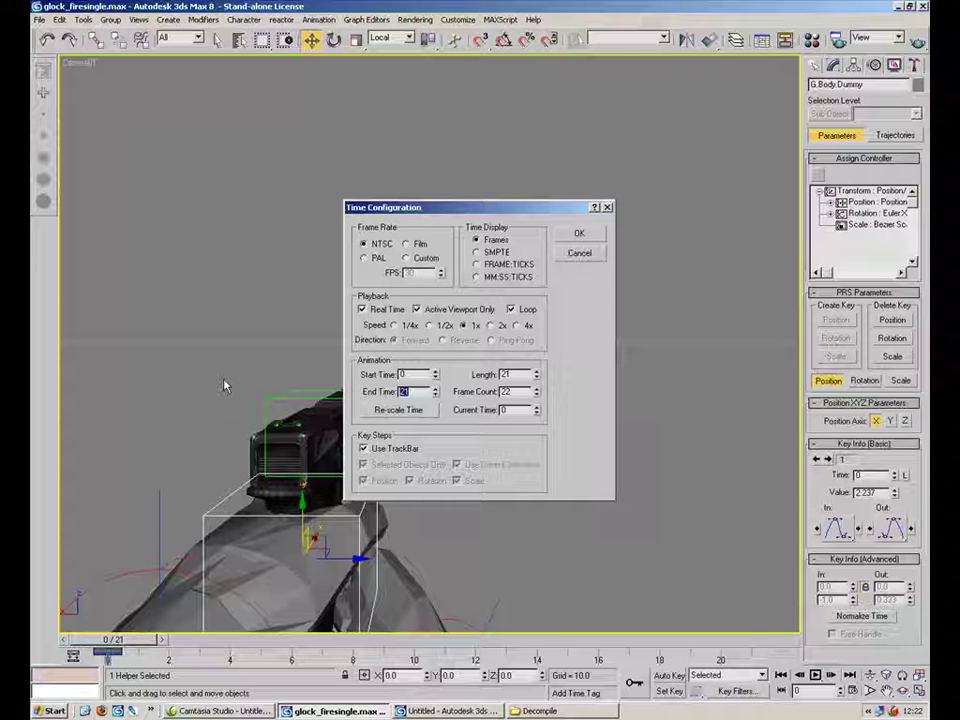
pyautogui.click(590, 234)
pyautogui.moveTo(100, 640); pyautogui.dragTo(760, 641)
pyautogui.press('w')
pyautogui.hotkey('ctrl', 'a')
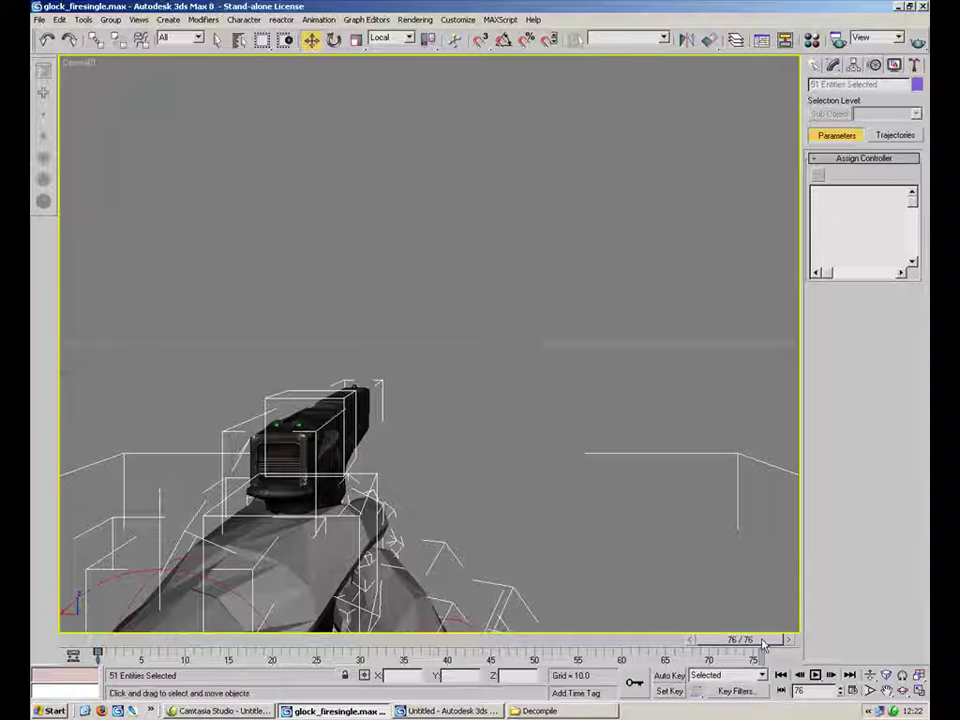
pyautogui.rightClick(760, 641)
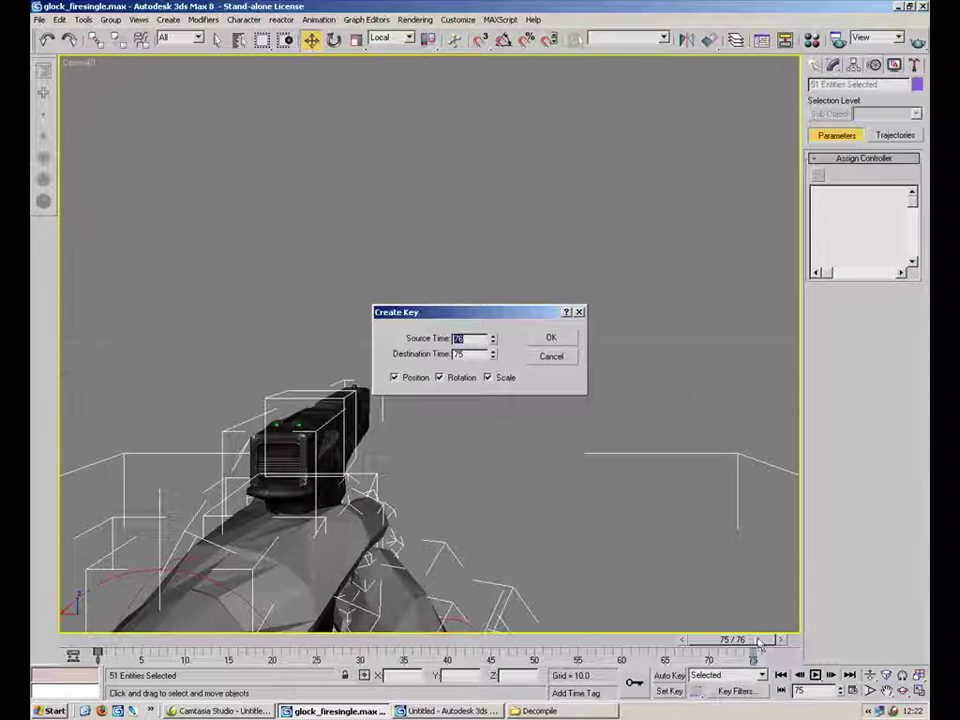
pyautogui.click(552, 358)
pyautogui.click(594, 480)
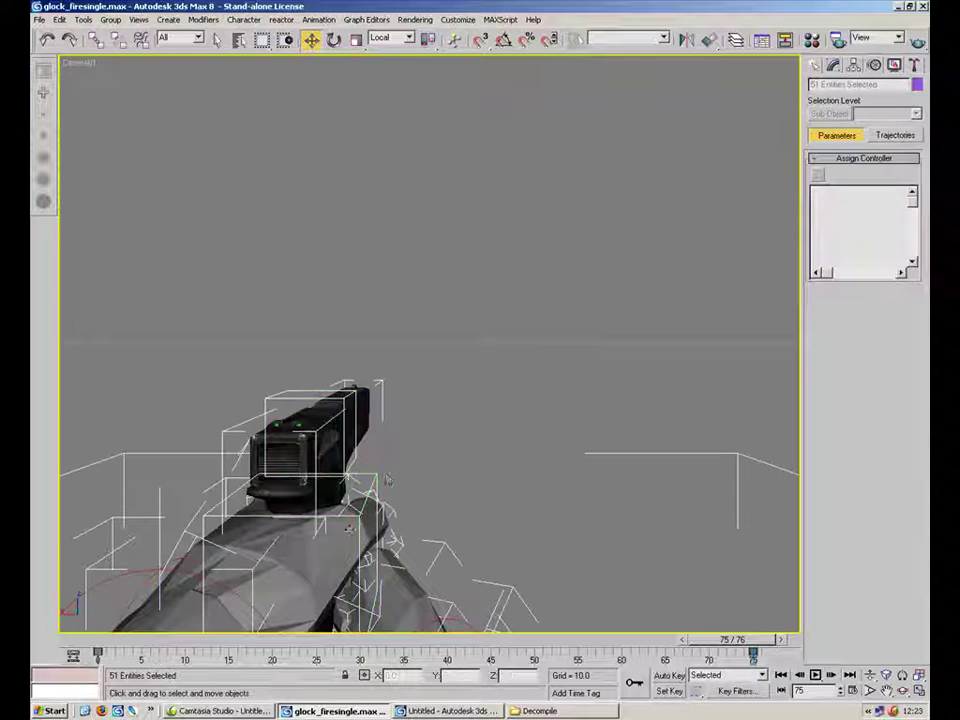
# Return to frame 0, maximize the Perspective view and hide the arm mesh Box01.
pyautogui.click(194, 611)
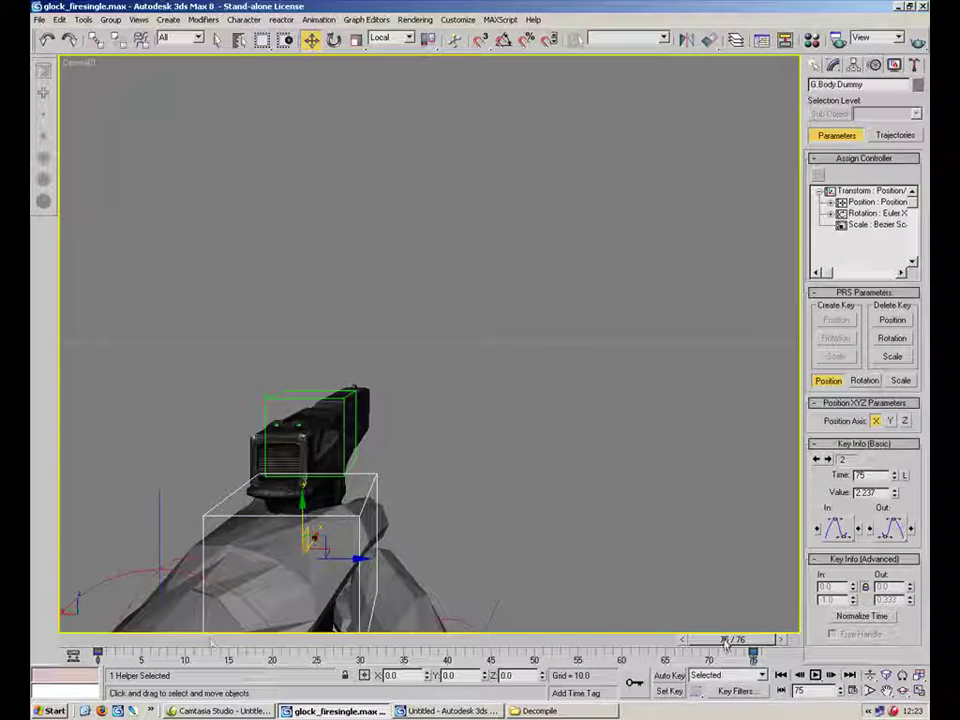
pyautogui.moveTo(727, 641); pyautogui.dragTo(110, 639)
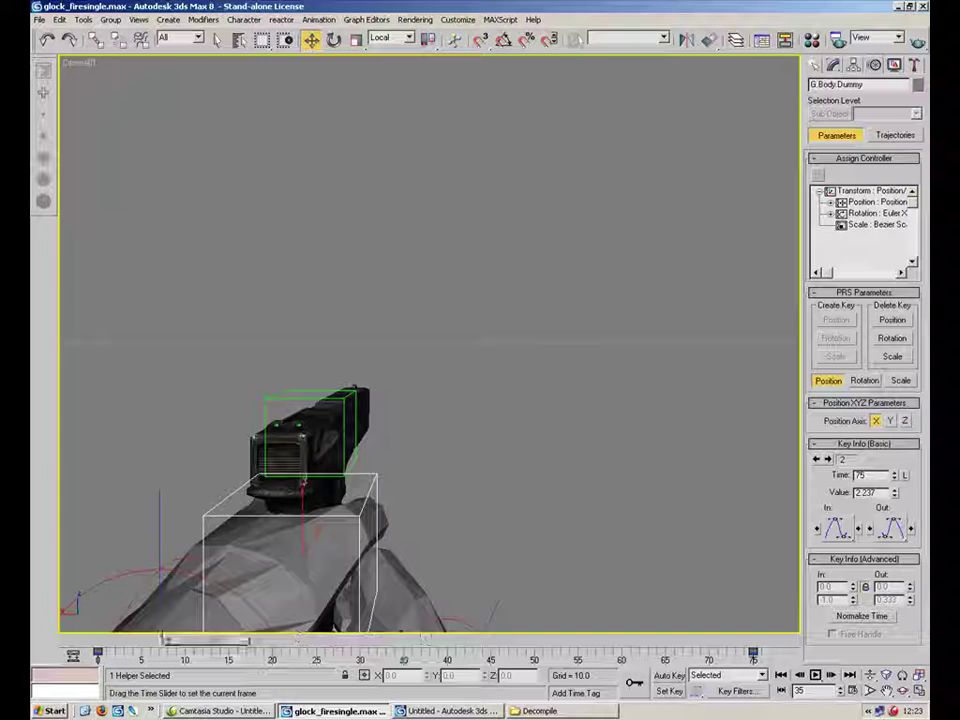
pyautogui.click(918, 690)
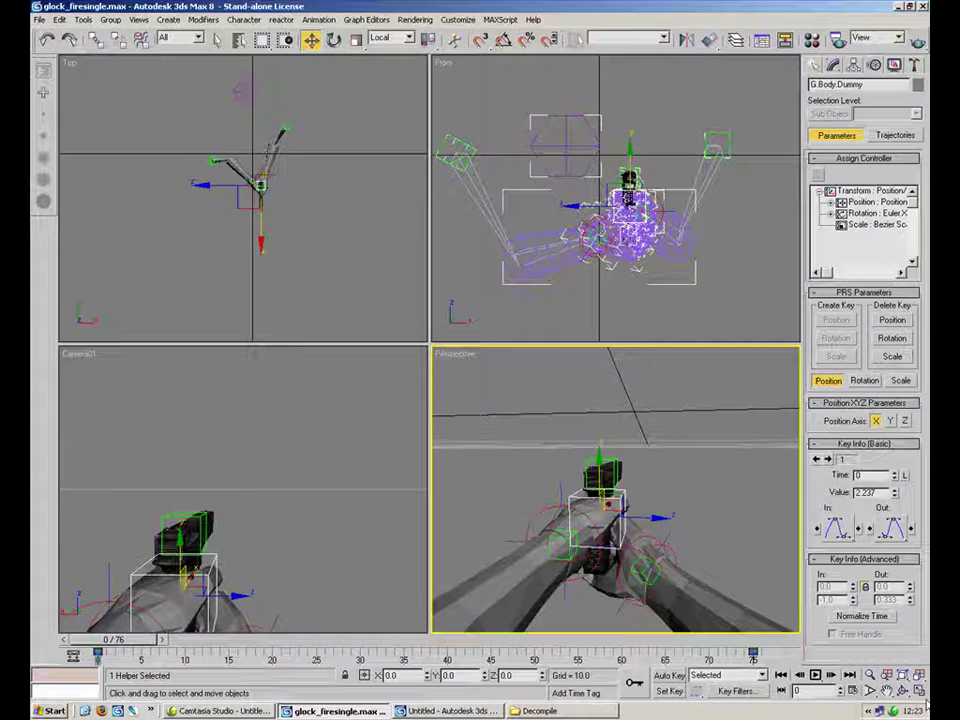
pyautogui.click(918, 690)
pyautogui.keyDown('alt'); pyautogui.moveTo(770, 592); pyautogui.dragTo(514, 514, button='middle'); pyautogui.keyUp('alt')
pyautogui.scroll(-3, 514, 514)
pyautogui.click(350, 506)
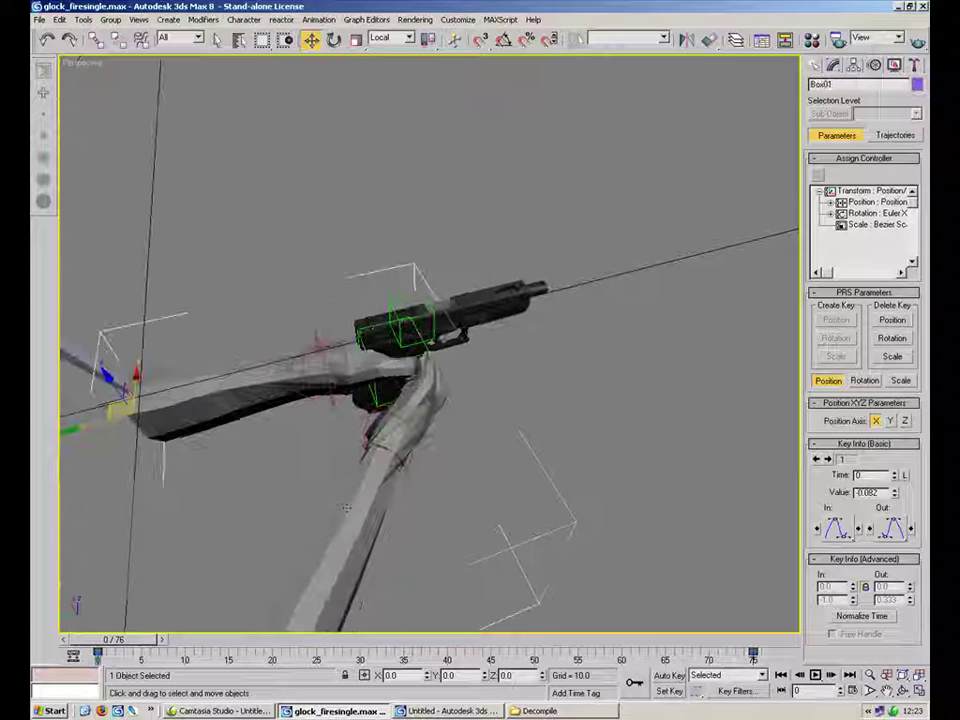
pyautogui.rightClick(407, 503)
pyautogui.click(439, 452)
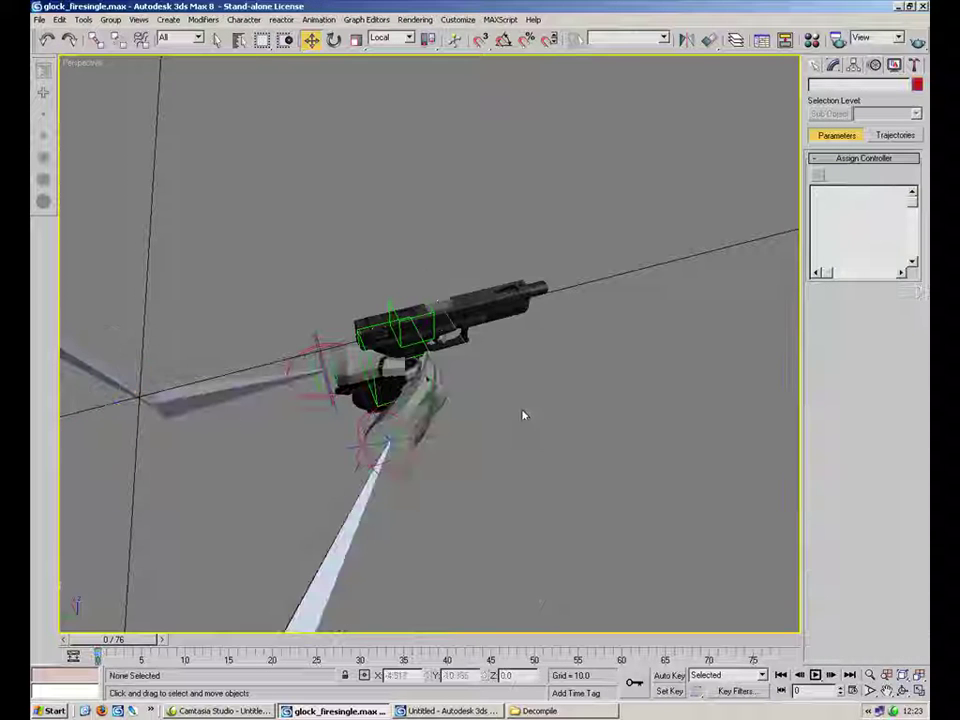
# Select G.Clip.Bone at the pistol's magazine and assign a Link Constraint as its transform controller.
pyautogui.keyDown('alt'); pyautogui.moveTo(531, 392); pyautogui.dragTo(573, 385, button='middle'); pyautogui.keyUp('alt')
pyautogui.scroll(3, 567, 394)
pyautogui.click(418, 435)
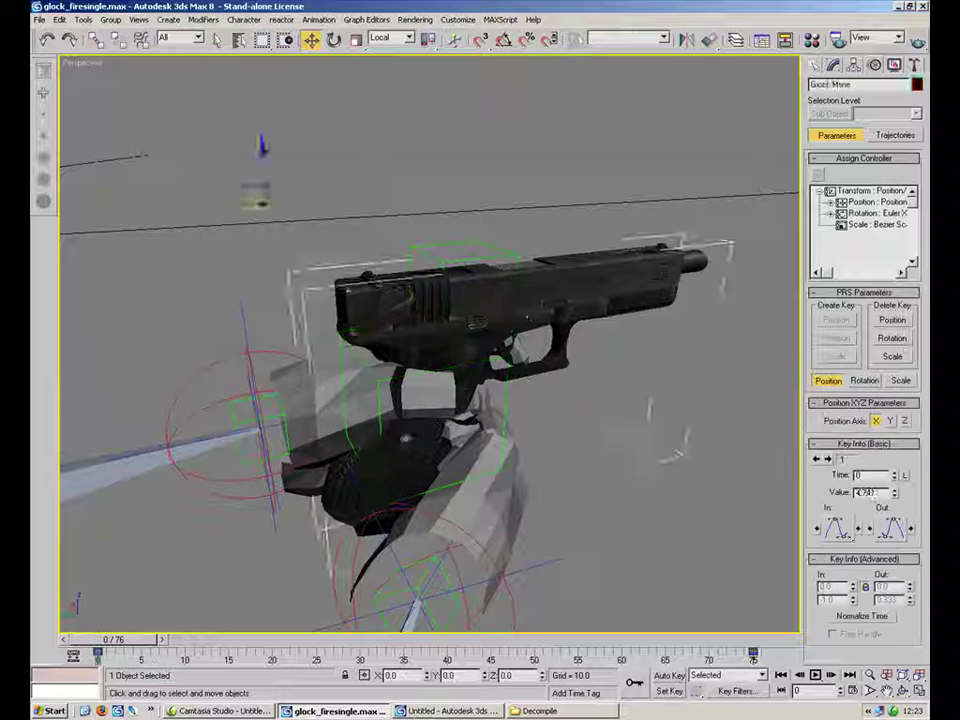
pyautogui.click(409, 440)
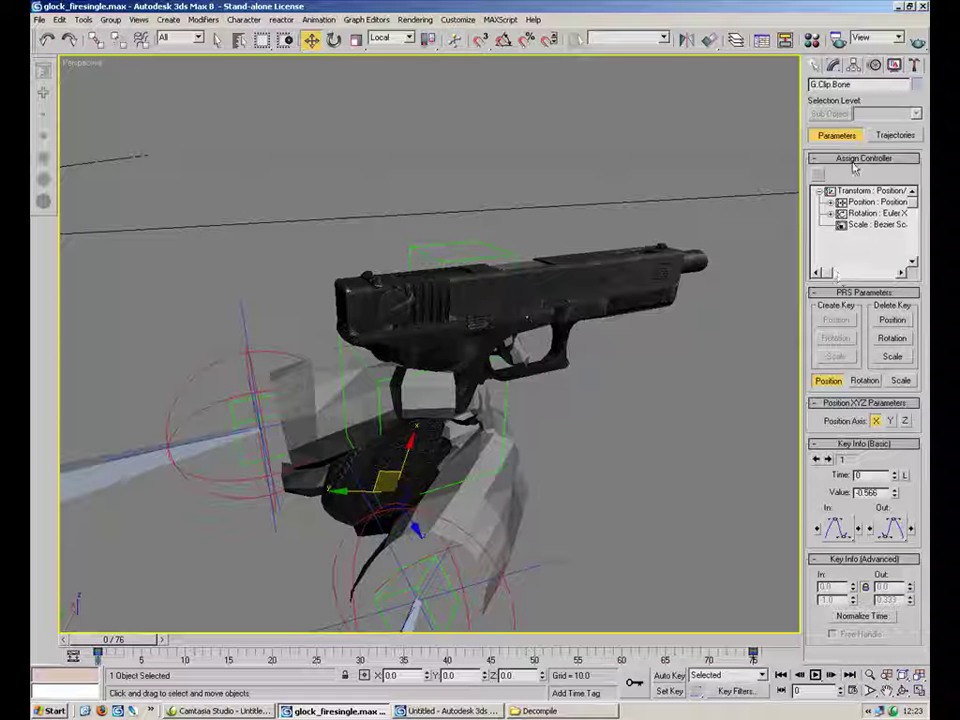
pyautogui.click(815, 66)
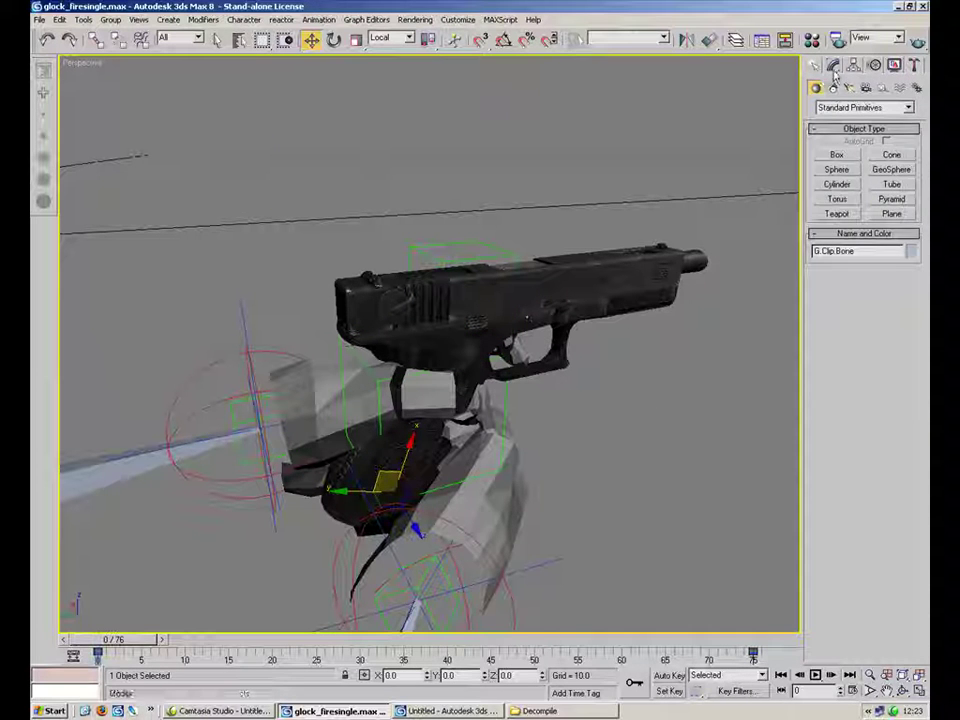
pyautogui.click(833, 66)
pyautogui.click(853, 66)
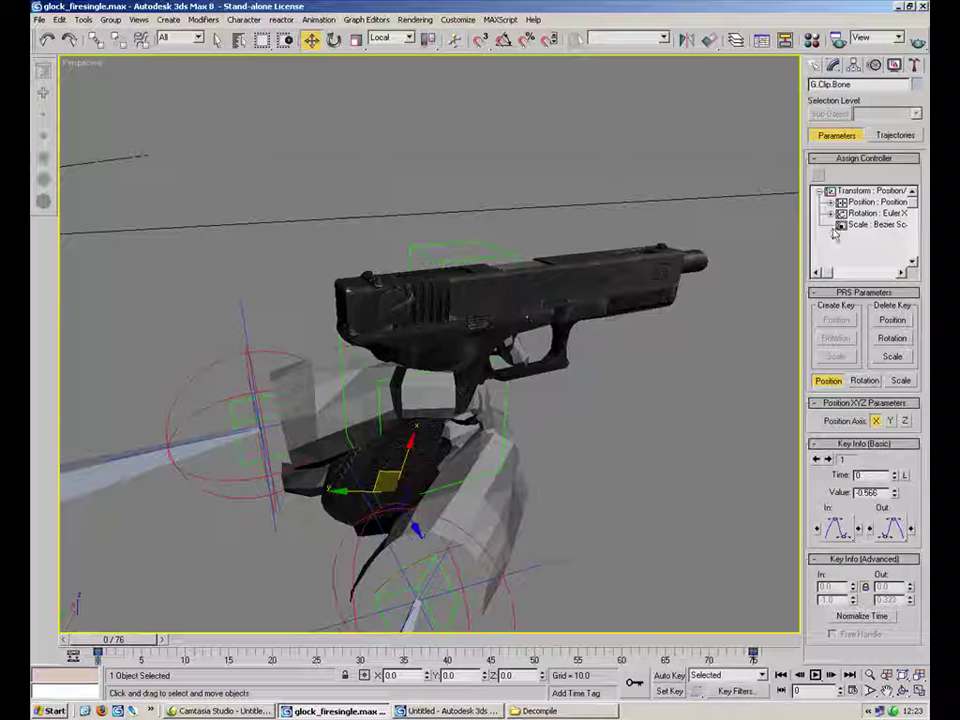
pyautogui.click(835, 190)
pyautogui.click(818, 175)
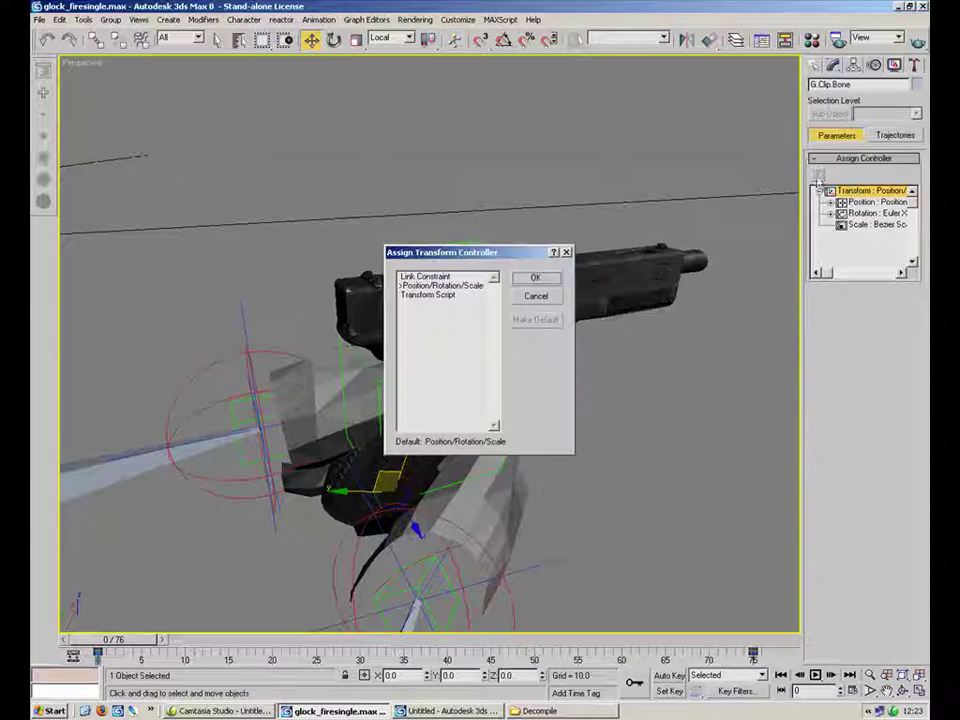
pyautogui.click(452, 278)
pyautogui.click(535, 280)
# Undo the Link Constraint assignment on G.Clip.Bone.
pyautogui.keyDown('alt'); pyautogui.moveTo(529, 386); pyautogui.dragTo(609, 354, button='middle'); pyautogui.keyUp('alt')
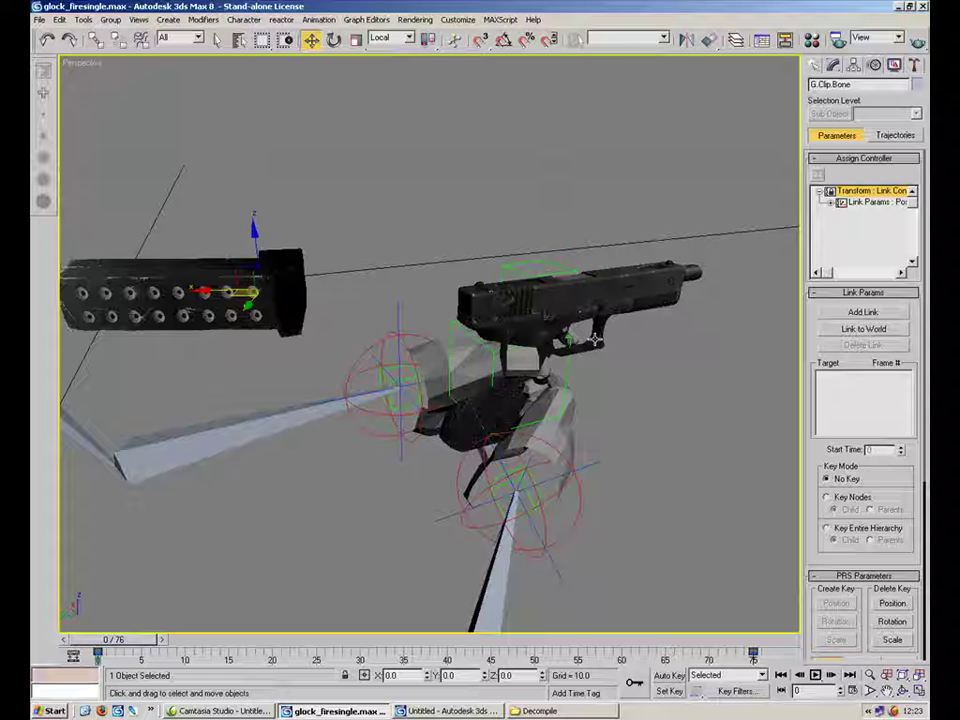
pyautogui.hotkey('ctrl', 'z')
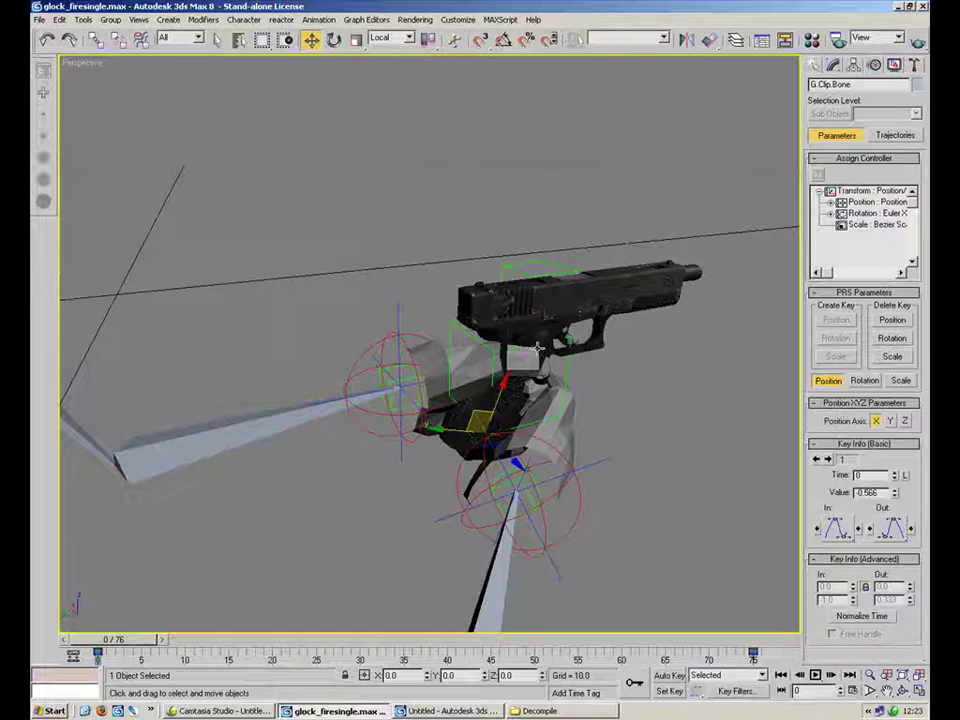
pyautogui.moveTo(537, 348); pyautogui.dragTo(488, 353, button='middle')
pyautogui.scroll(3, 488, 353)
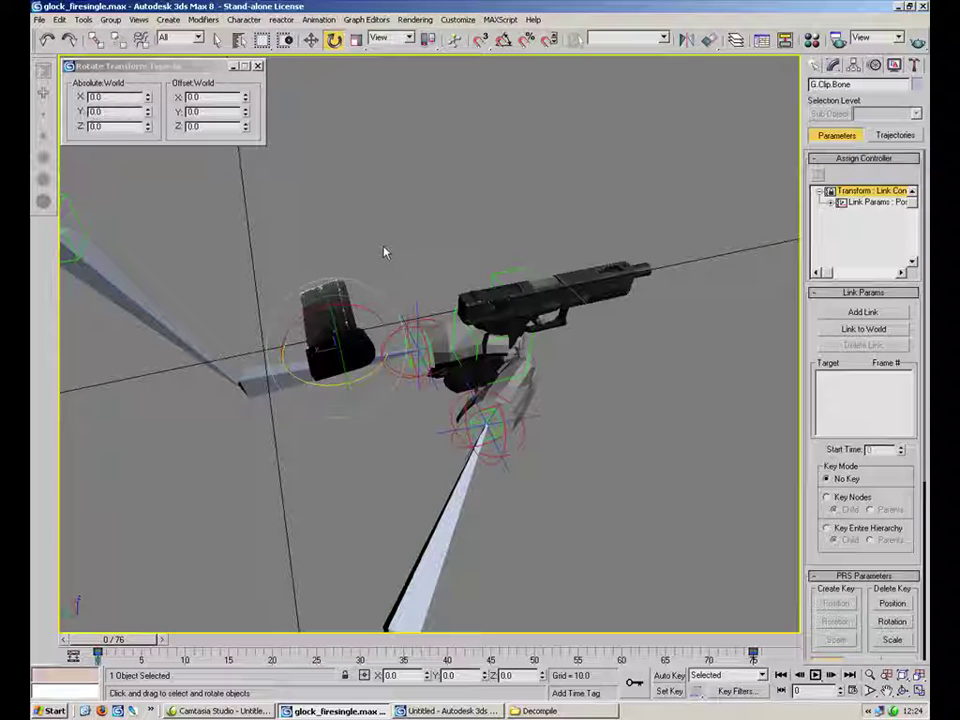
# Select the pistol mesh Glock.Mesh and hide it.
pyautogui.click(435, 265)
pyautogui.keyDown('alt'); pyautogui.moveTo(435, 259); pyautogui.dragTo(519, 450, button='middle'); pyautogui.keyUp('alt')
pyautogui.click(489, 304)
pyautogui.rightClick(519, 450)
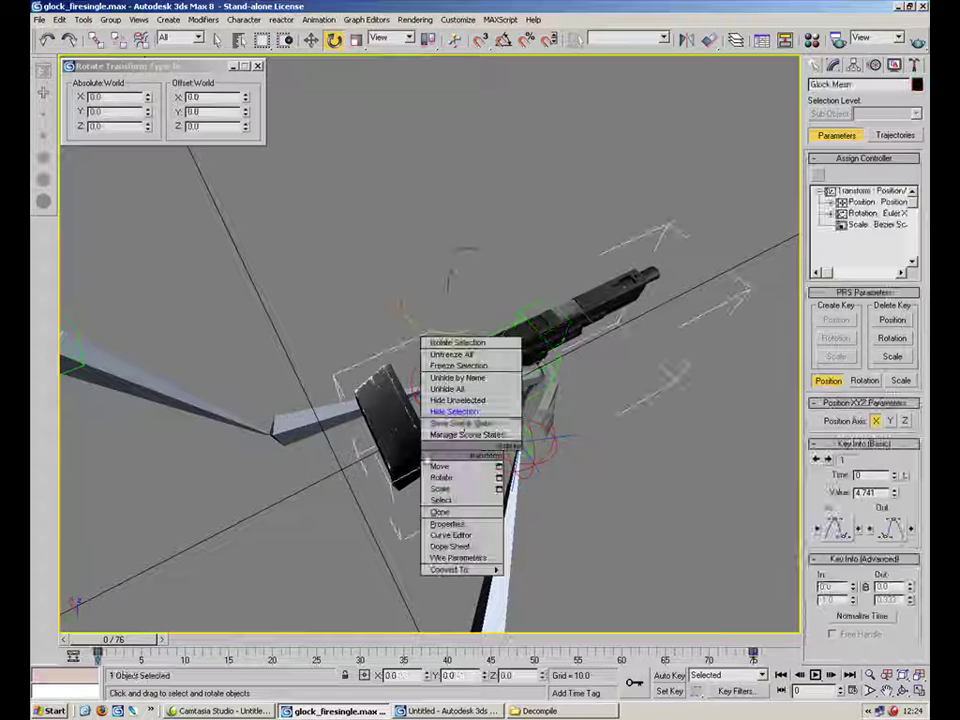
pyautogui.click(455, 411)
# Switch to the Untitled 3ds Max session and open glock_pose.max from the recent files there without saving the current scene.
pyautogui.hotkey('alt', 'Tab')
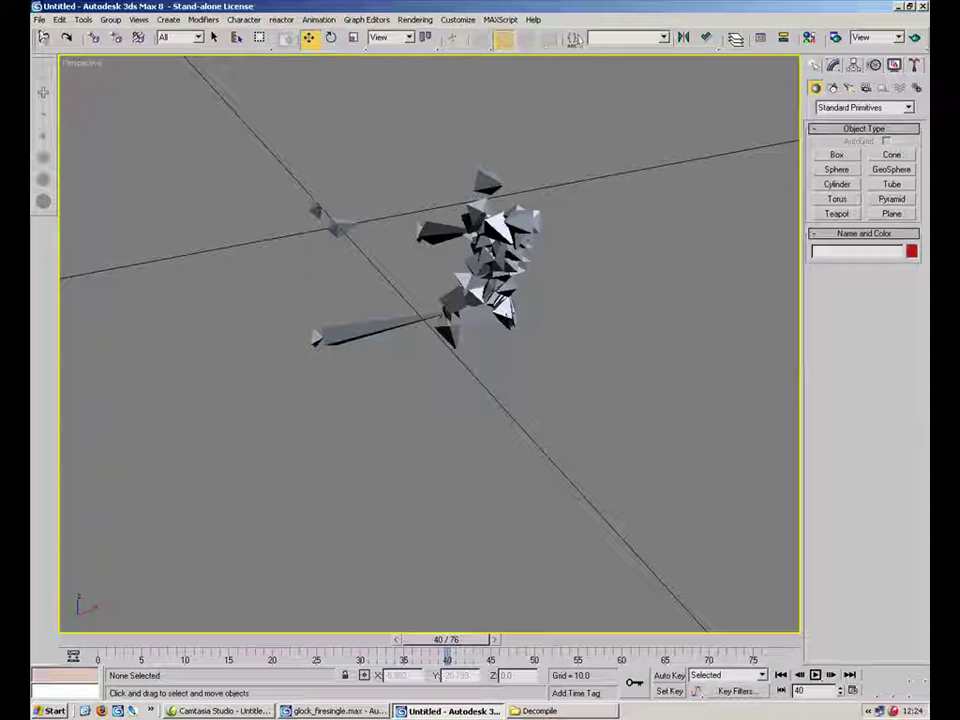
pyautogui.hotkey('ctrl', 'a')
pyautogui.click(39, 19)
pyautogui.moveTo(97, 72)
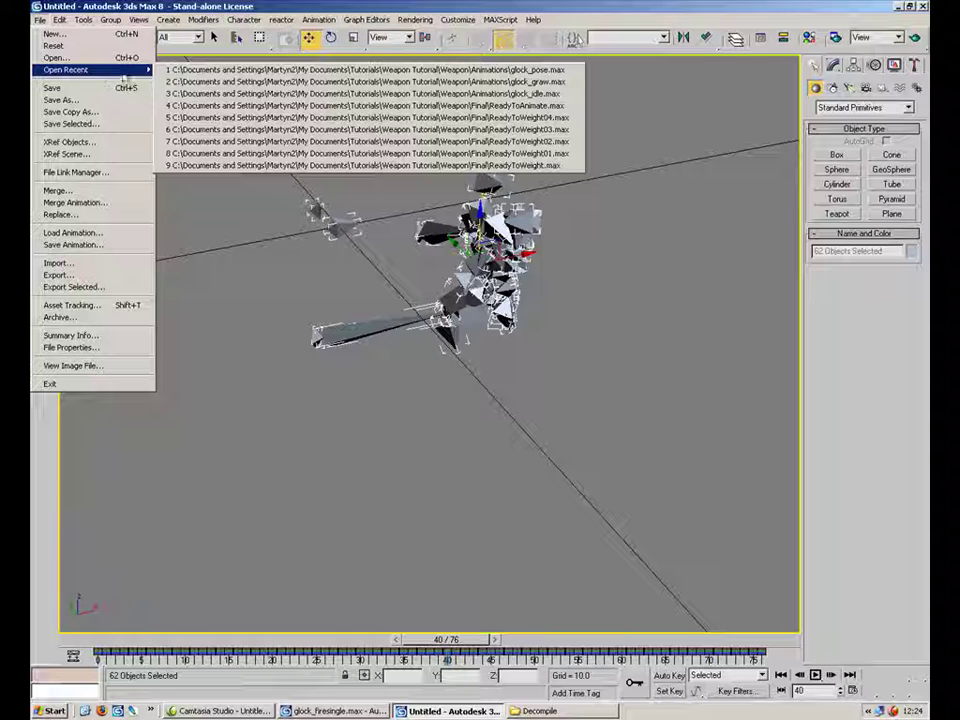
pyautogui.click(215, 69)
pyautogui.click(481, 388)
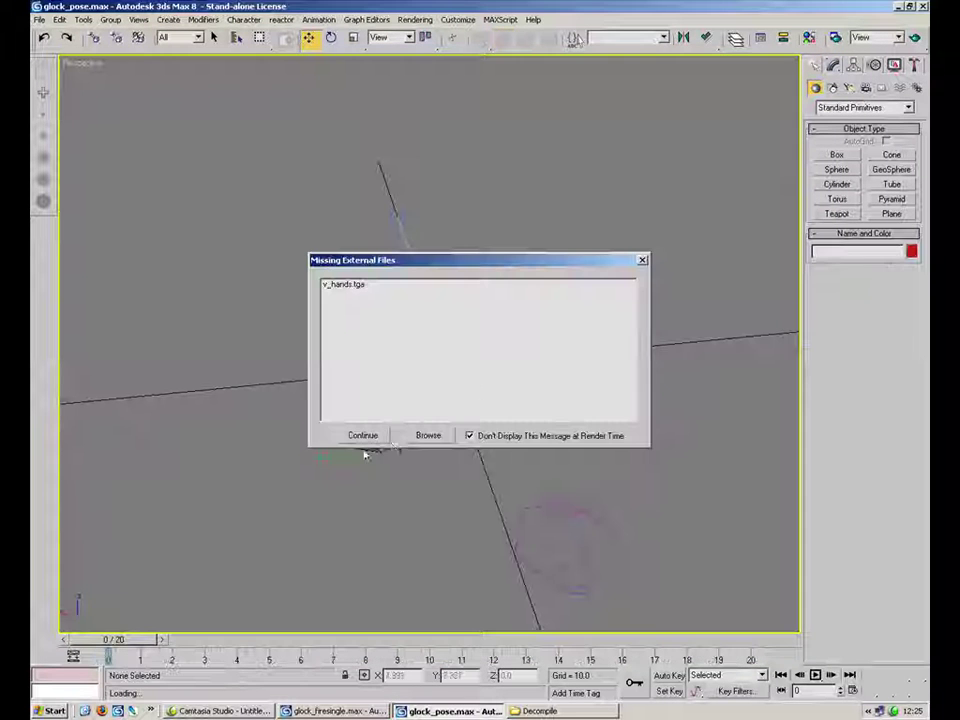
# Continue loading glock_pose.max without the missing v_hands.tga file and hide the Box01 arm mesh.
pyautogui.click(364, 437)
pyautogui.keyDown('alt'); pyautogui.moveTo(435, 380); pyautogui.dragTo(385, 308, button='middle'); pyautogui.keyUp('alt')
pyautogui.scroll(3, 385, 308)
pyautogui.scroll(3, 385, 308)
pyautogui.click(385, 308)
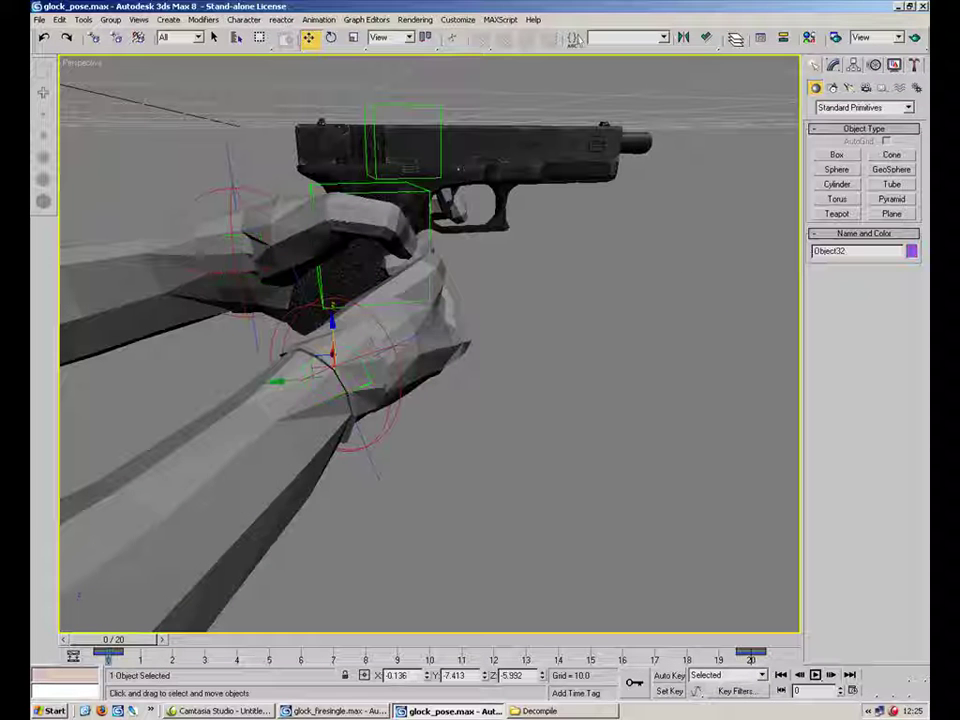
pyautogui.click(318, 370)
pyautogui.rightClick(228, 463)
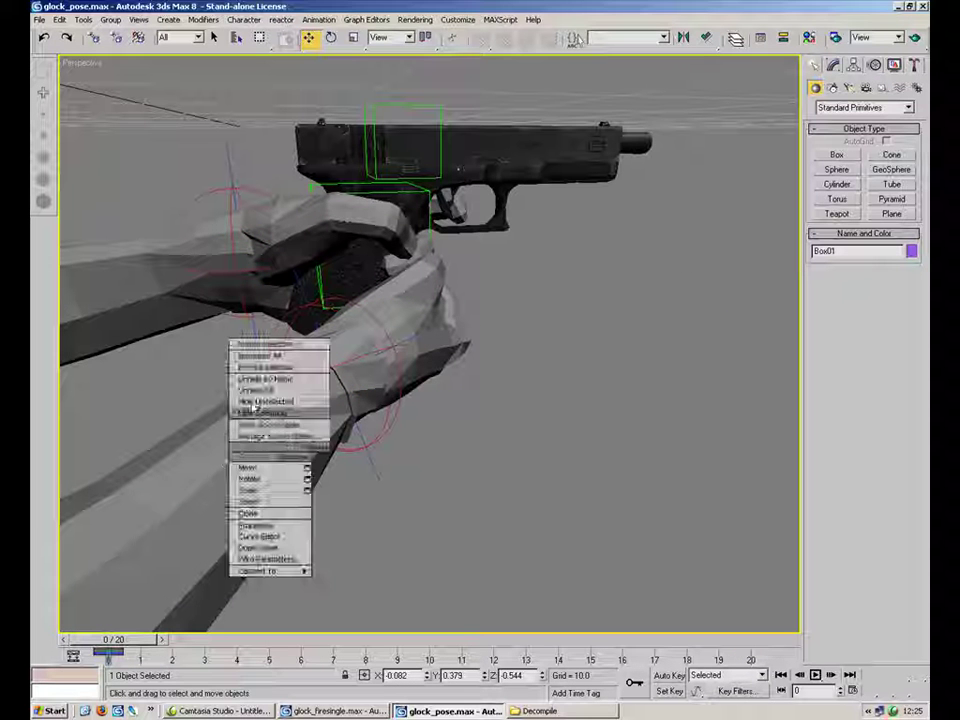
pyautogui.rightClick(168, 321)
pyautogui.click(216, 281)
# Hide the Glock.Mesh gun model in glock_pose.max.
pyautogui.moveTo(291, 306); pyautogui.dragTo(351, 392, button='middle')
pyautogui.scroll(4, 351, 392)
pyautogui.rightClick(673, 144)
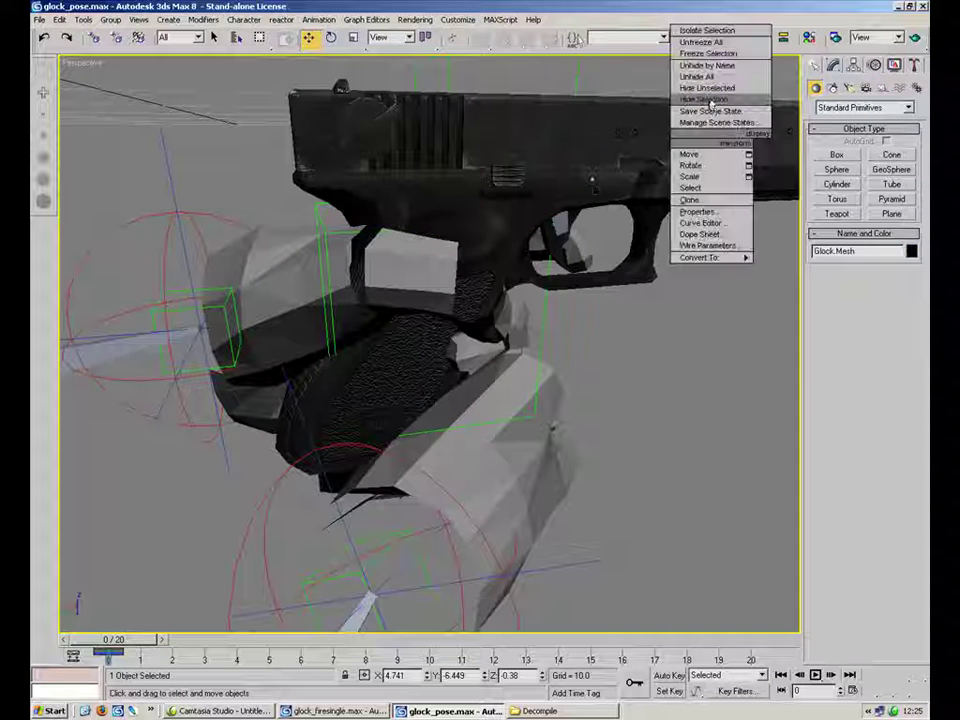
pyautogui.click(707, 103)
# Copy G.Clip.Bone's absolute X position, 2.237, from glock_pose.max into the clip bone's transform values in glock_firesingle.max.
pyautogui.click(398, 368)
pyautogui.rightClick(316, 41)
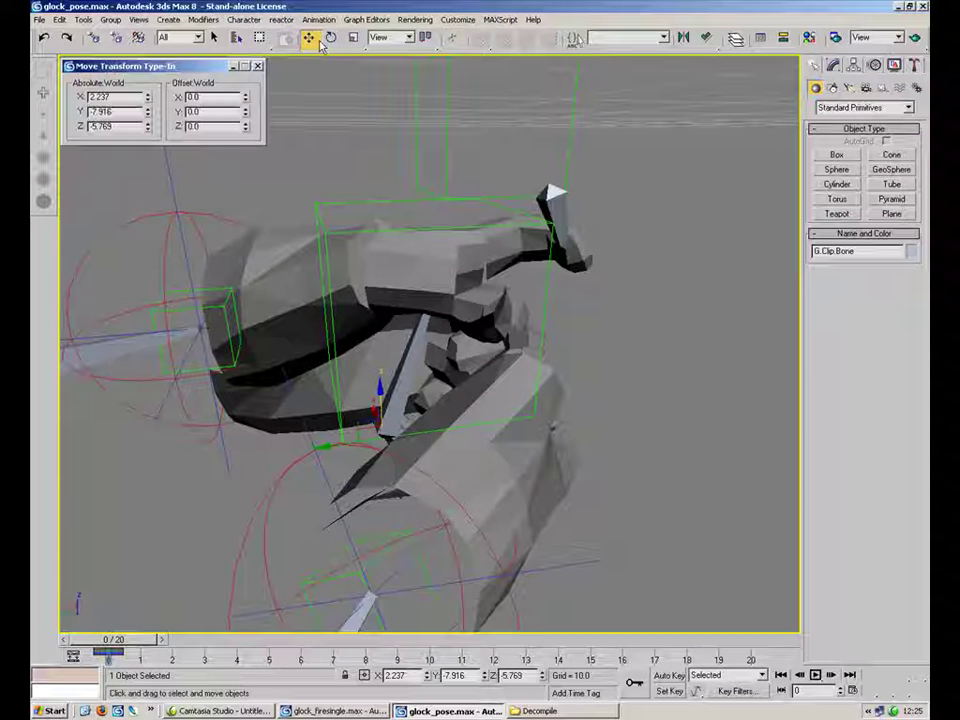
pyautogui.moveTo(117, 97); pyautogui.dragTo(34, 107)
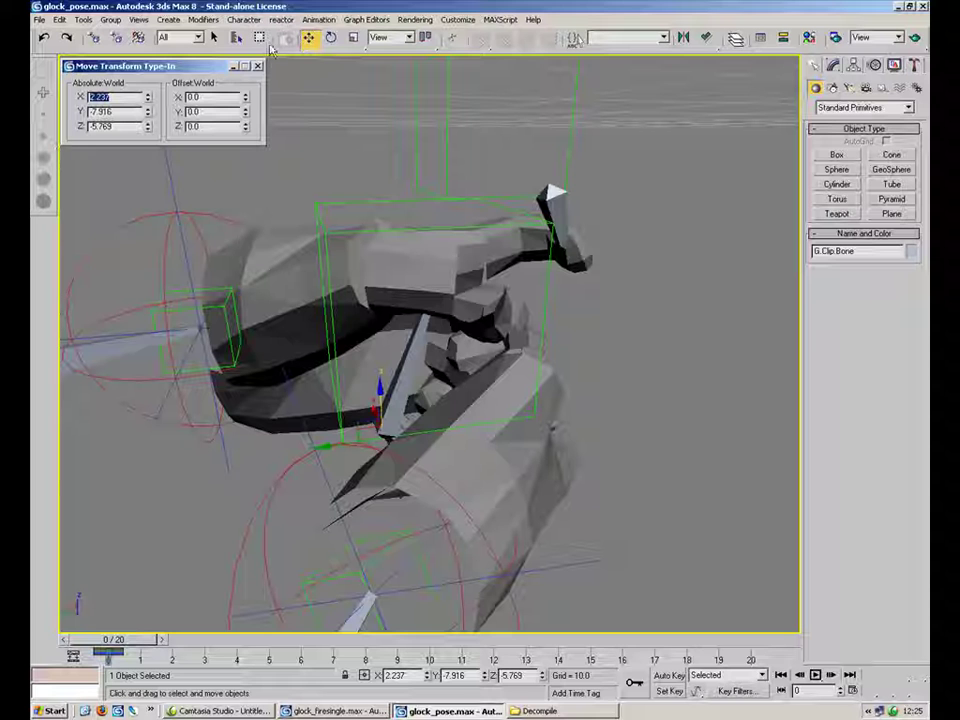
pyautogui.click(325, 711)
pyautogui.click(384, 432)
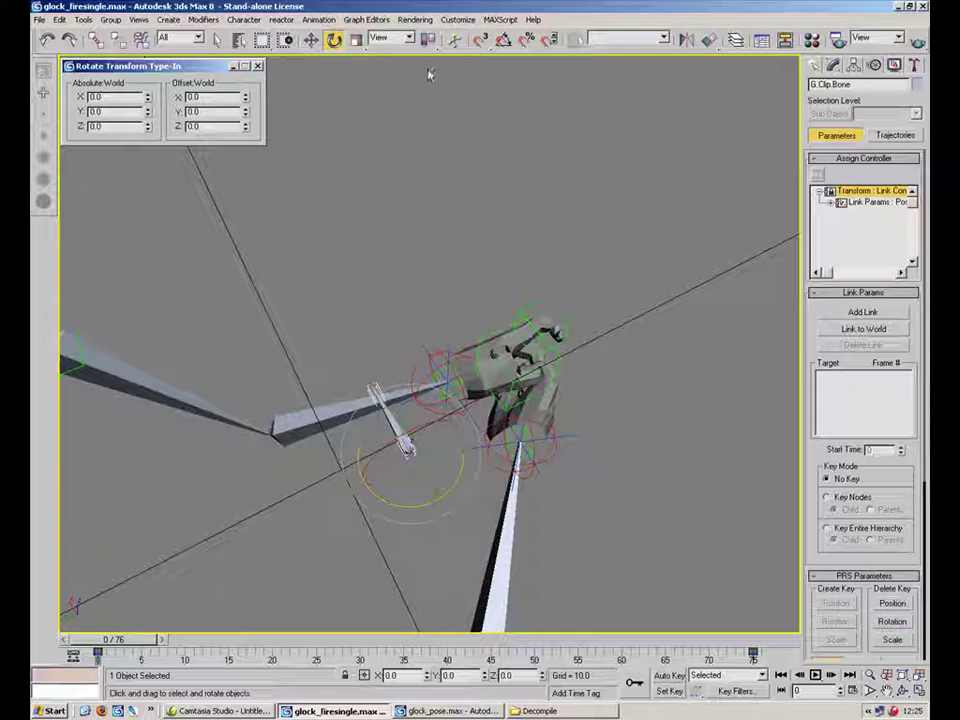
pyautogui.press('Return')
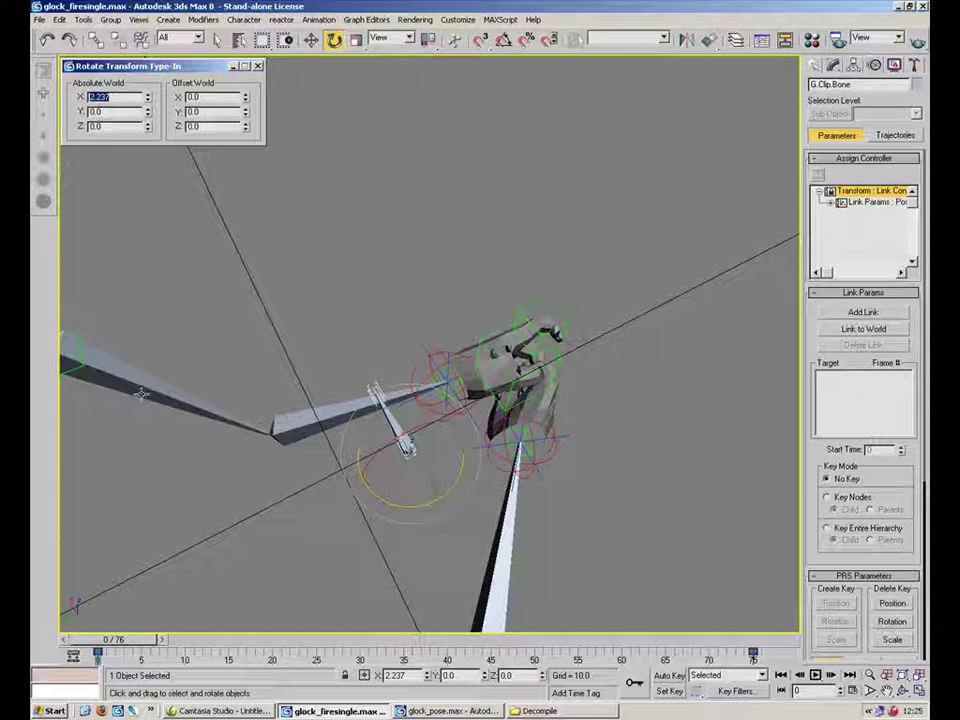
# Copy the clip bone's absolute Y position, -7.916, from glock_pose.max into its transform values in glock_firesingle.max.
pyautogui.click(447, 711)
pyautogui.moveTo(113, 112); pyautogui.dragTo(96, 112)
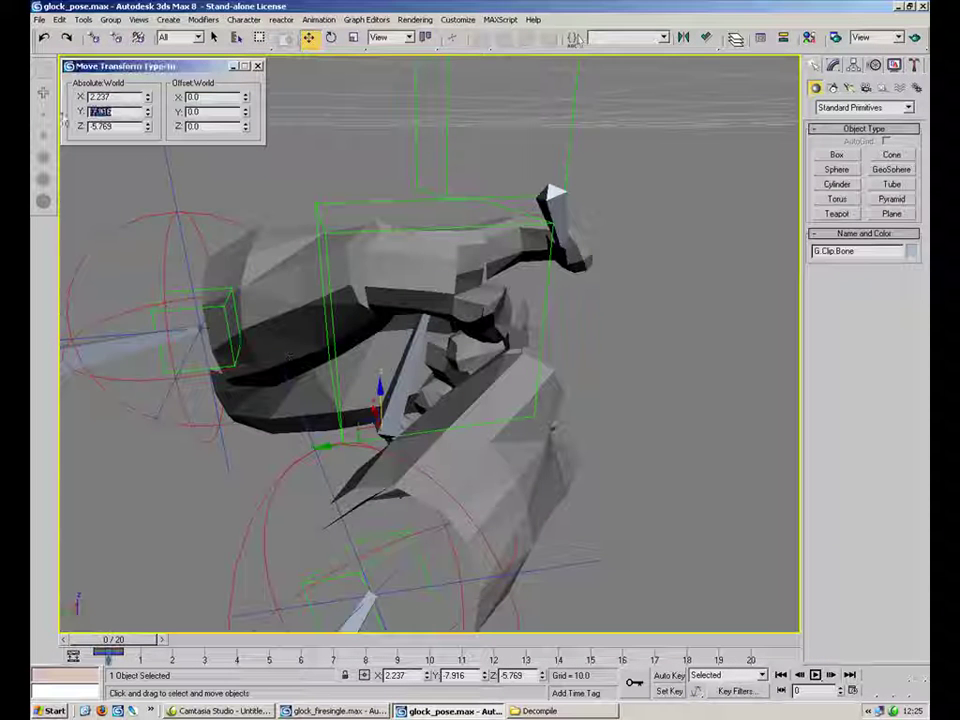
pyautogui.hotkey('alt', 'Tab')
pyautogui.write('-7.916')
# Copy the clip bone's Z position, -5.769, from glock_pose.max and apply it to the bone in glock_firesingle.max with the Move tool.
pyautogui.hotkey('alt', 'Tab')
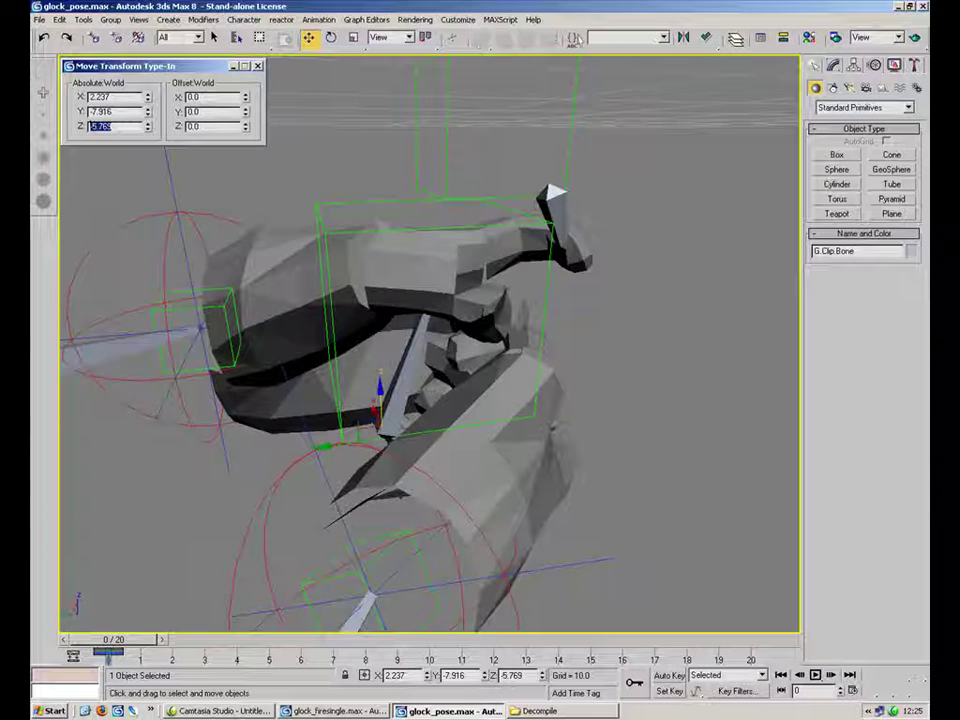
pyautogui.hotkey('alt', 'Tab')
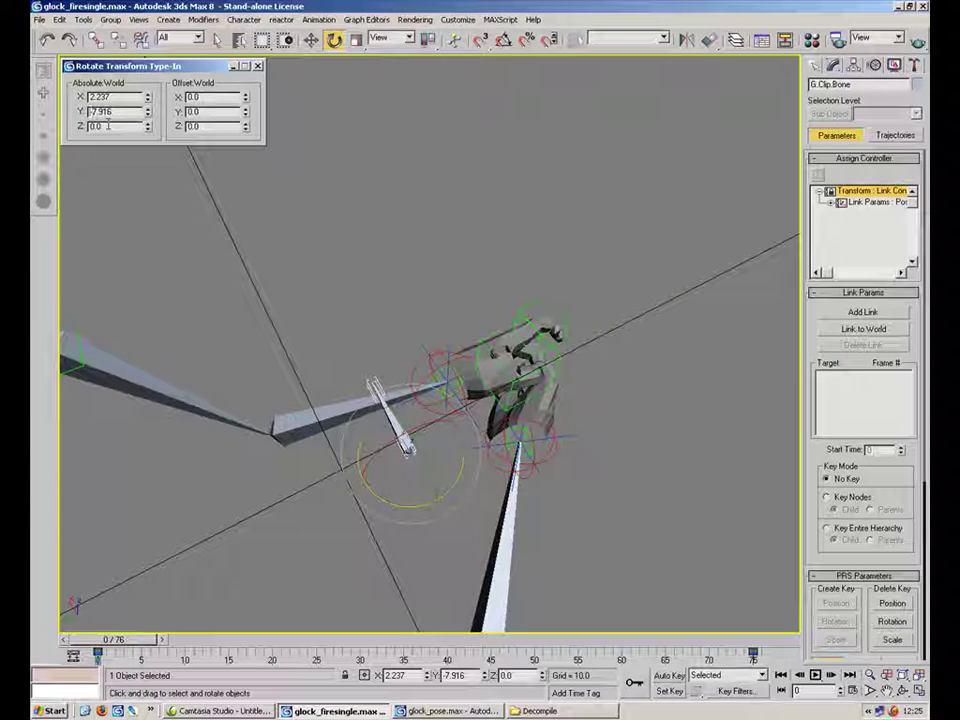
pyautogui.click(311, 39)
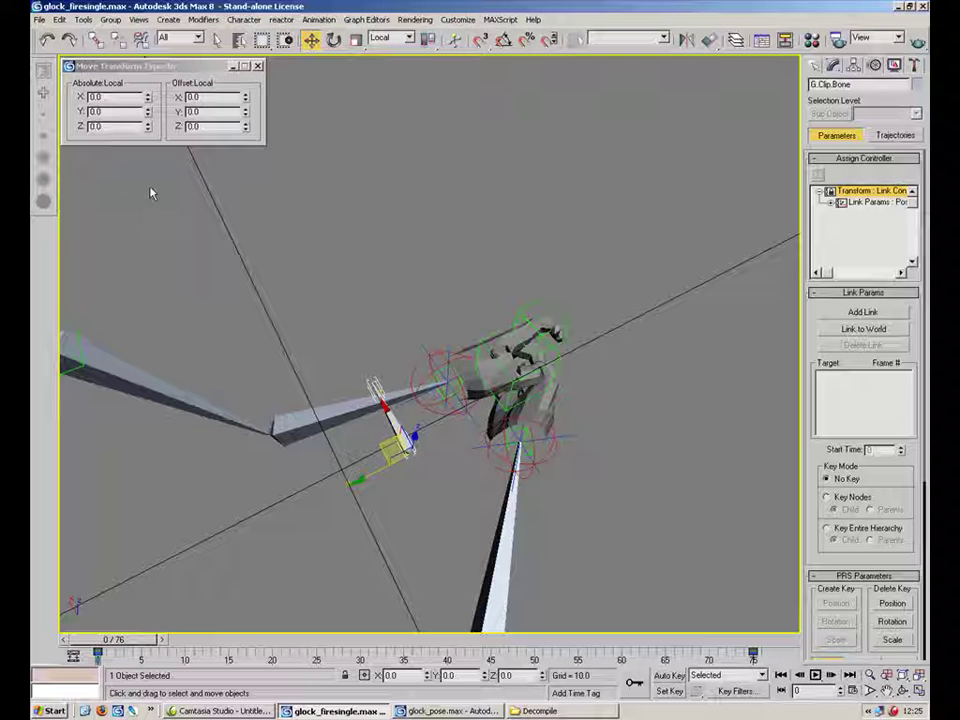
pyautogui.click(121, 126)
pyautogui.press('Return')
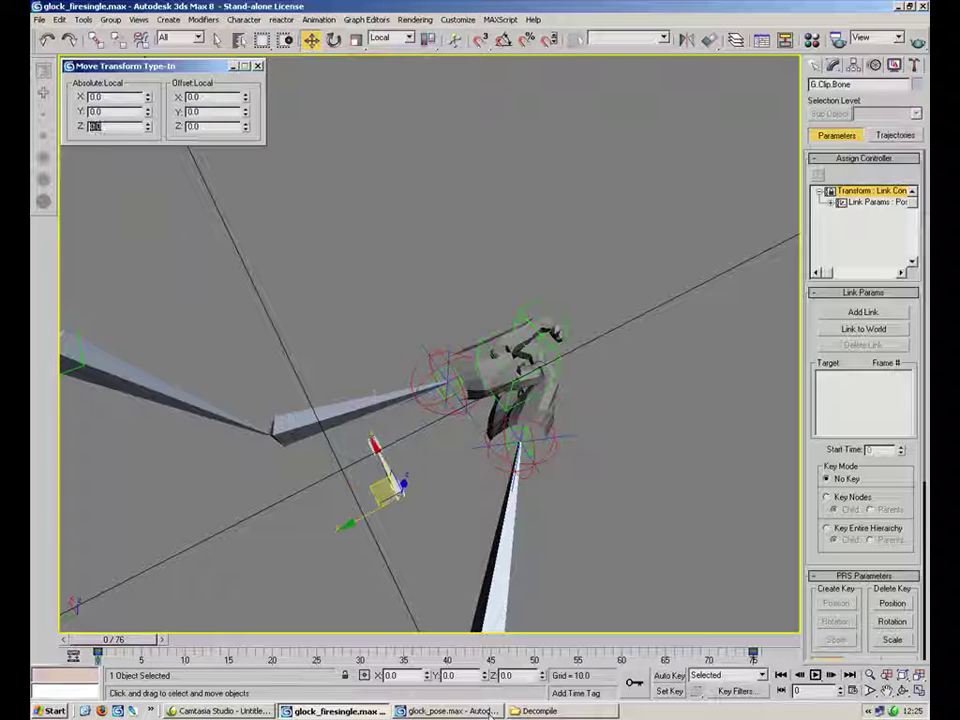
# Try to move the clip bone in glock_firesingle.max using the Y position -7.916 from glock_pose.max, and close the transform type-in.
pyautogui.click(446, 711)
pyautogui.doubleClick(112, 111)
pyautogui.hotkey('ctrl', 'c')
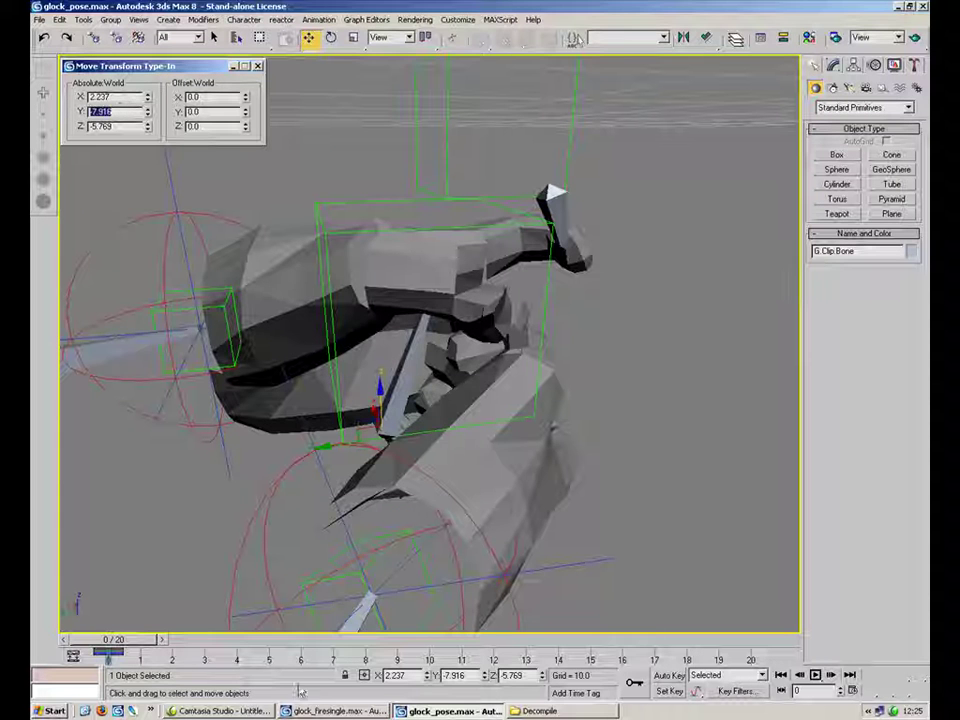
pyautogui.hotkey('alt', 'Tab')
pyautogui.hotkey('ctrl', 'v')
pyautogui.press('Return')
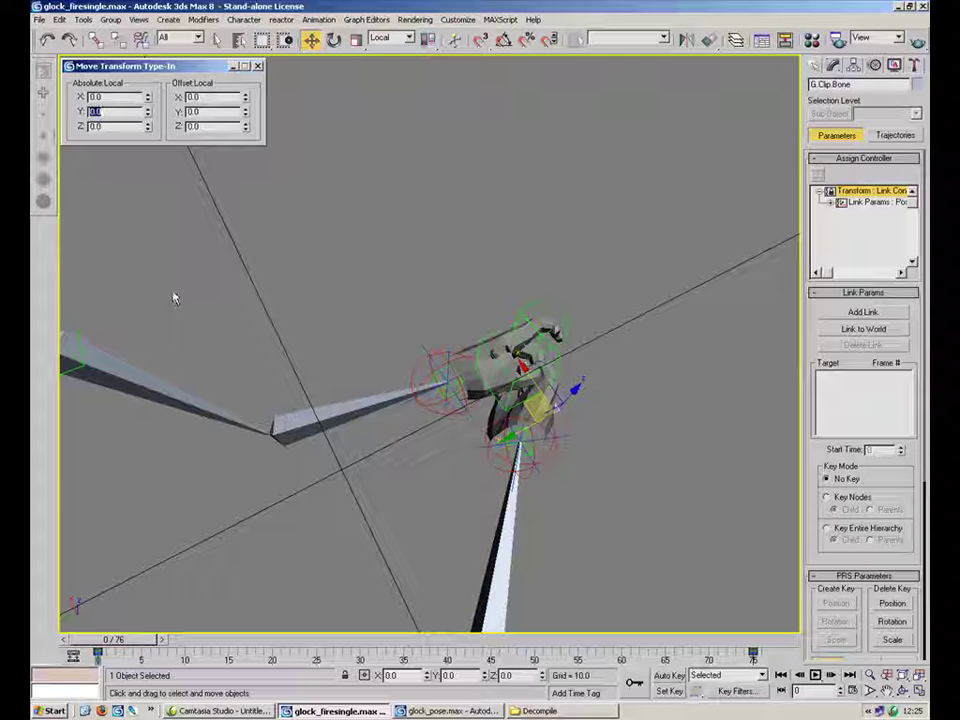
pyautogui.click(257, 66)
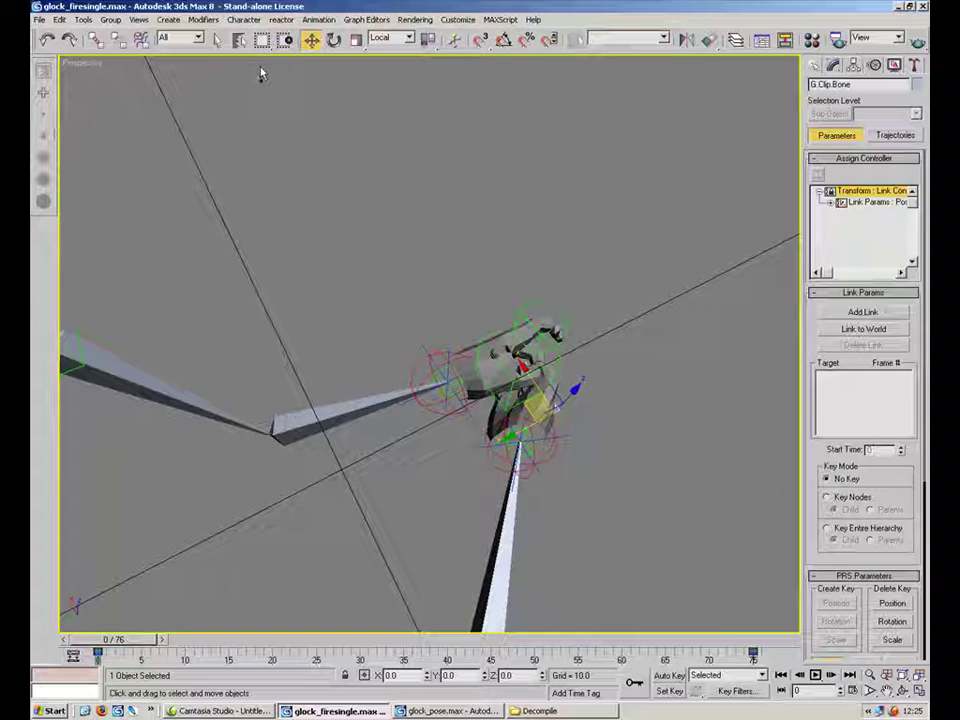
pyautogui.hotkey('alt', 'ctrl', 'z')
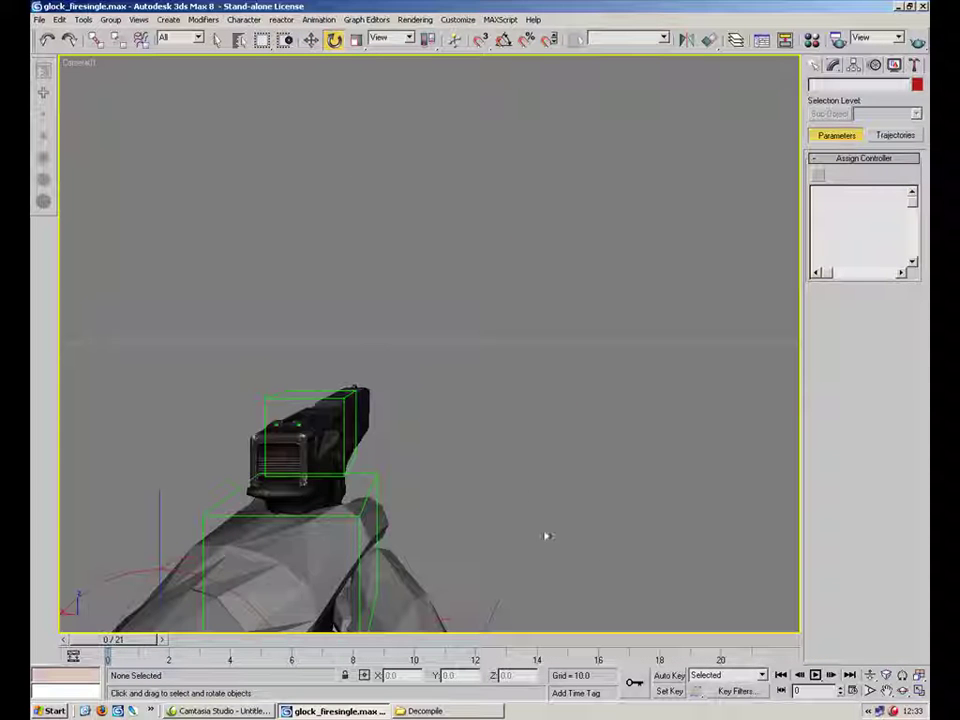
# Maximize the Perspective view of glock_firesingle.max and hide the Box01 arm mesh.
pyautogui.hotkey('alt', 'w')
pyautogui.click(685, 518)
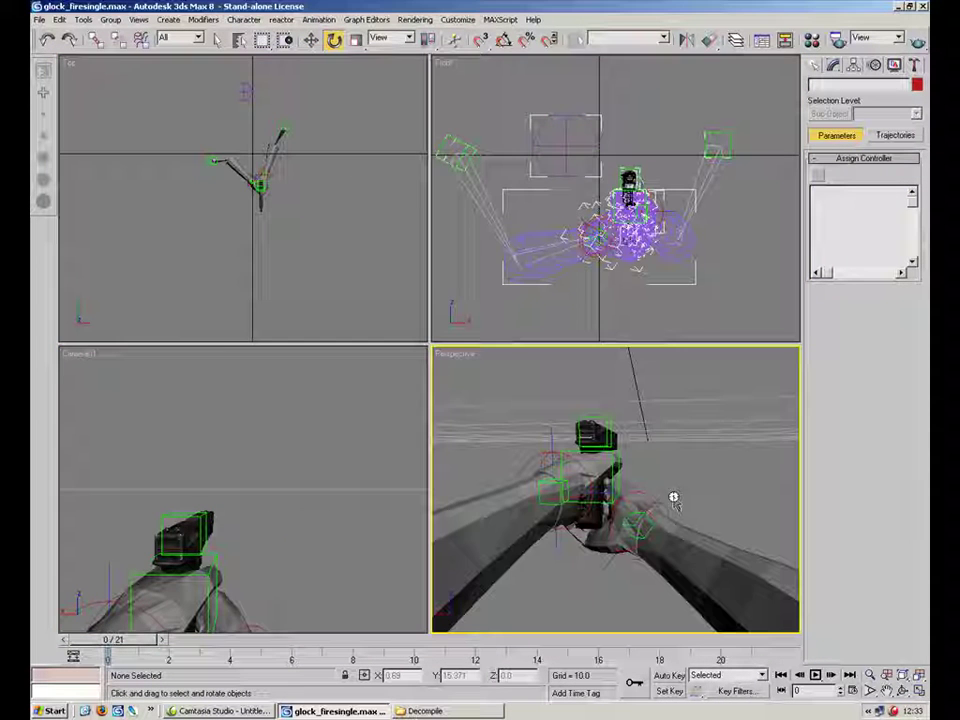
pyautogui.hotkey('alt', 'w')
pyautogui.keyDown('alt'); pyautogui.moveTo(685, 518); pyautogui.dragTo(583, 450, button='middle'); pyautogui.keyUp('alt')
pyautogui.click(372, 448)
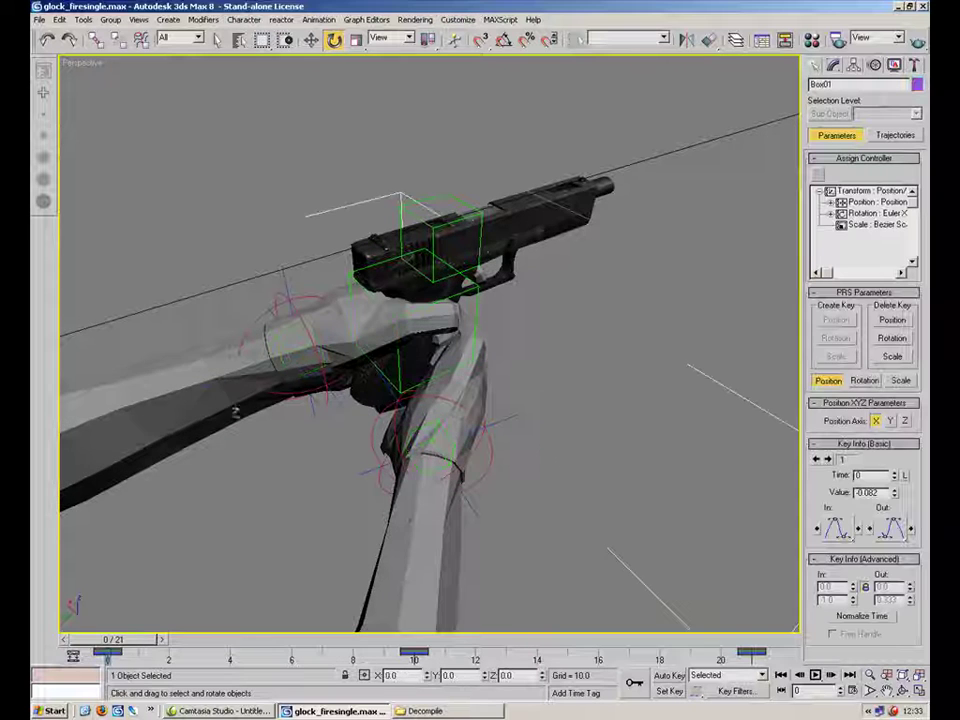
pyautogui.keyDown('alt'); pyautogui.moveTo(372, 448); pyautogui.dragTo(301, 453, button='middle'); pyautogui.keyUp('alt')
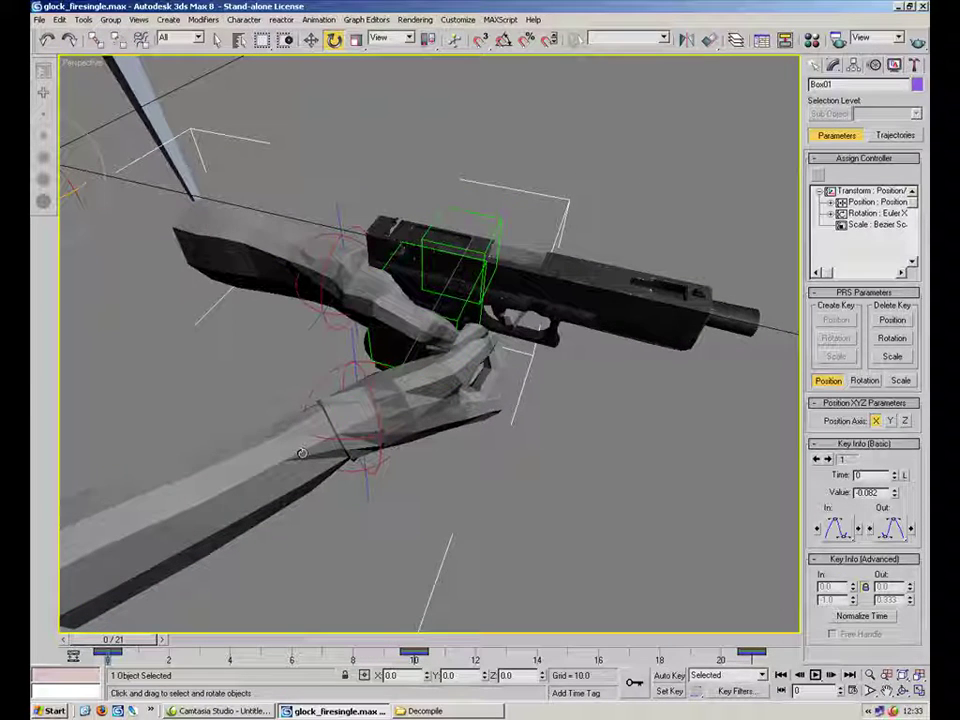
pyautogui.rightClick(232, 514)
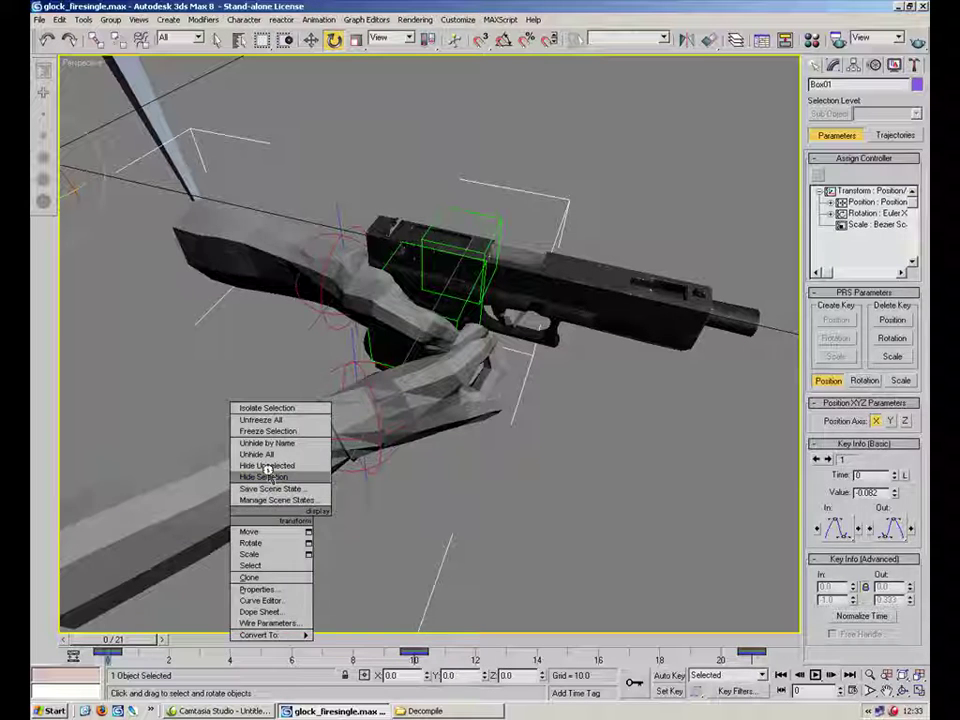
pyautogui.click(272, 478)
# Set the animation's end time to frame 76.
pyautogui.keyDown('alt'); pyautogui.moveTo(319, 490); pyautogui.dragTo(776, 628, button='middle'); pyautogui.keyUp('alt')
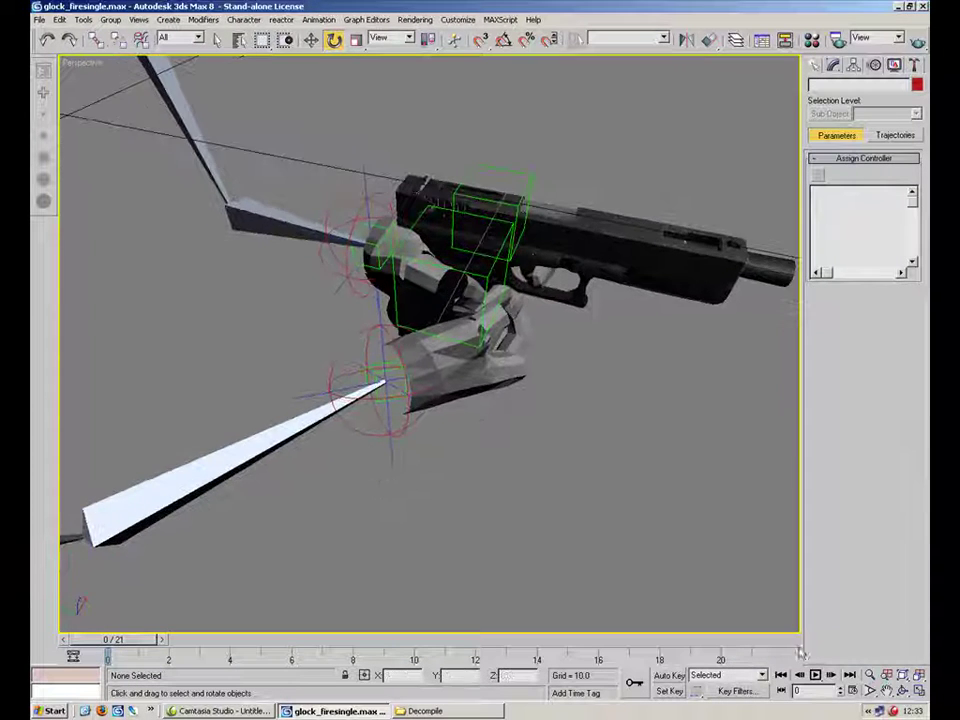
pyautogui.click(852, 691)
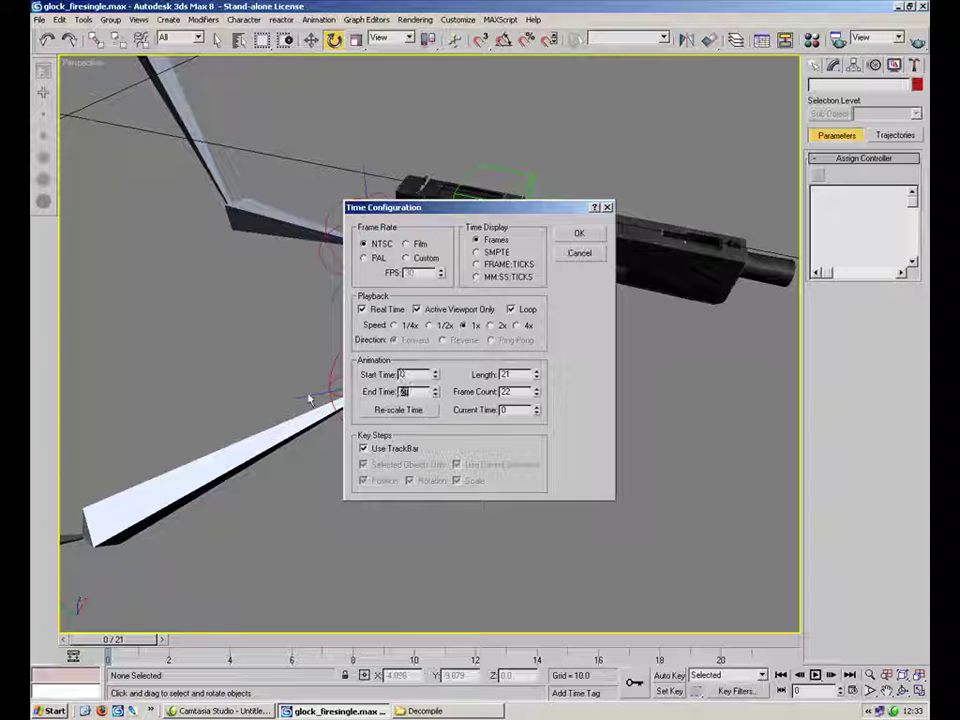
pyautogui.write('8')
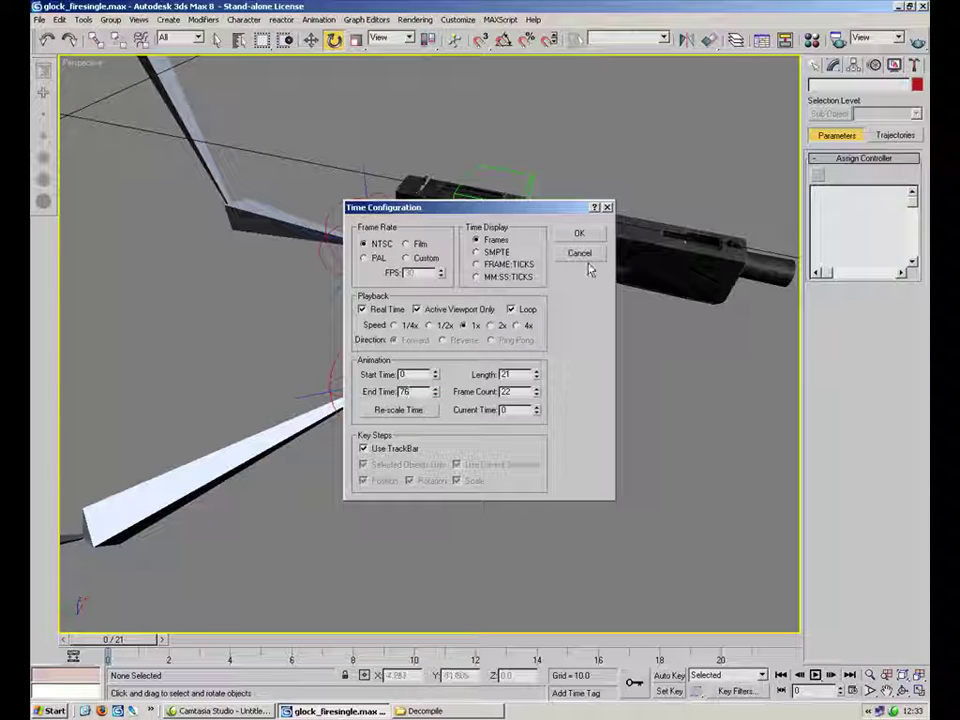
pyautogui.click(582, 233)
# Select all visible objects, delete all their animation keys from the timeline, and clear the selection.
pyautogui.keyDown('alt'); pyautogui.moveTo(540, 395); pyautogui.dragTo(574, 441, button='middle'); pyautogui.keyUp('alt')
pyautogui.hotkey('ctrl', 'a')
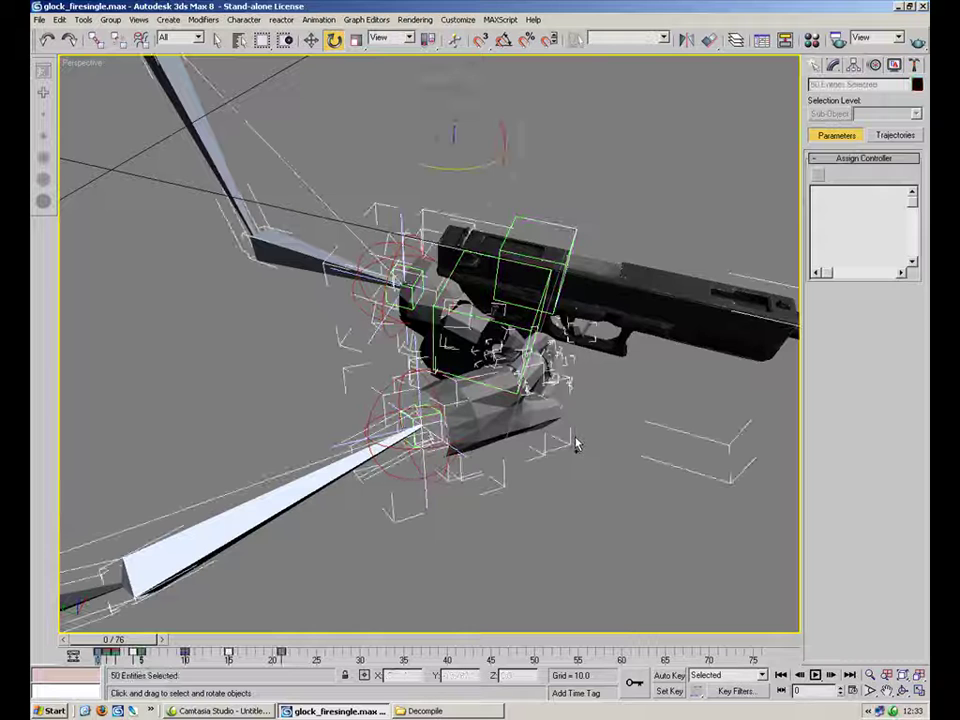
pyautogui.moveTo(343, 661); pyautogui.dragTo(128, 641)
pyautogui.press('Delete')
pyautogui.click(326, 576)
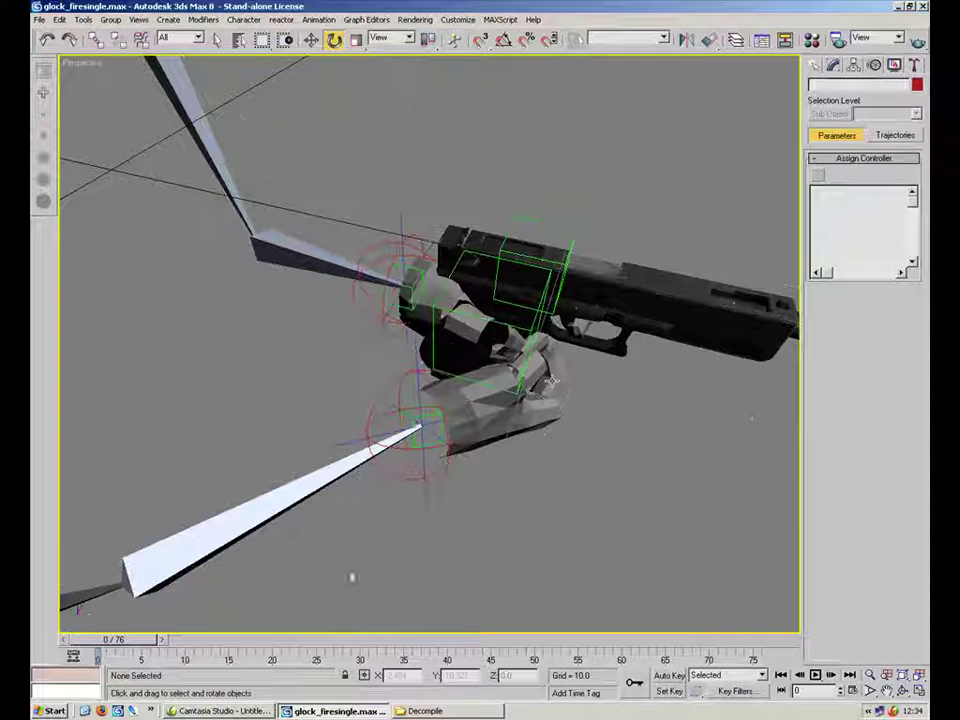
# Hide the gun mesh so the bones behind it can be reached.
pyautogui.keyDown('alt'); pyautogui.moveTo(508, 401); pyautogui.dragTo(589, 311, button='middle'); pyautogui.keyUp('alt')
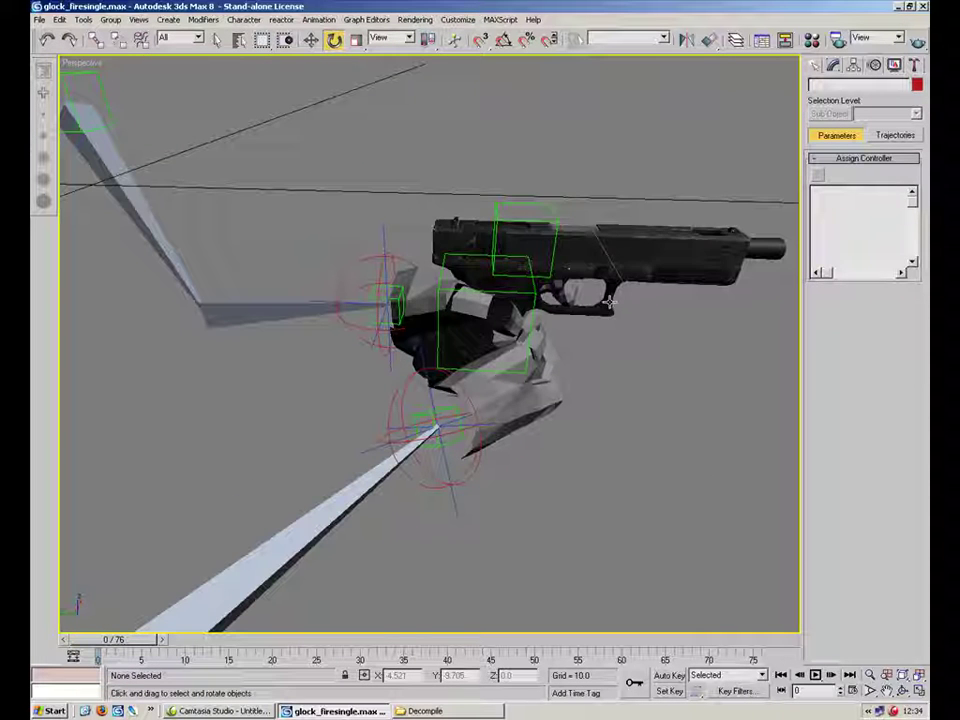
pyautogui.click(618, 270)
pyautogui.rightClick(619, 266)
pyautogui.click(655, 228)
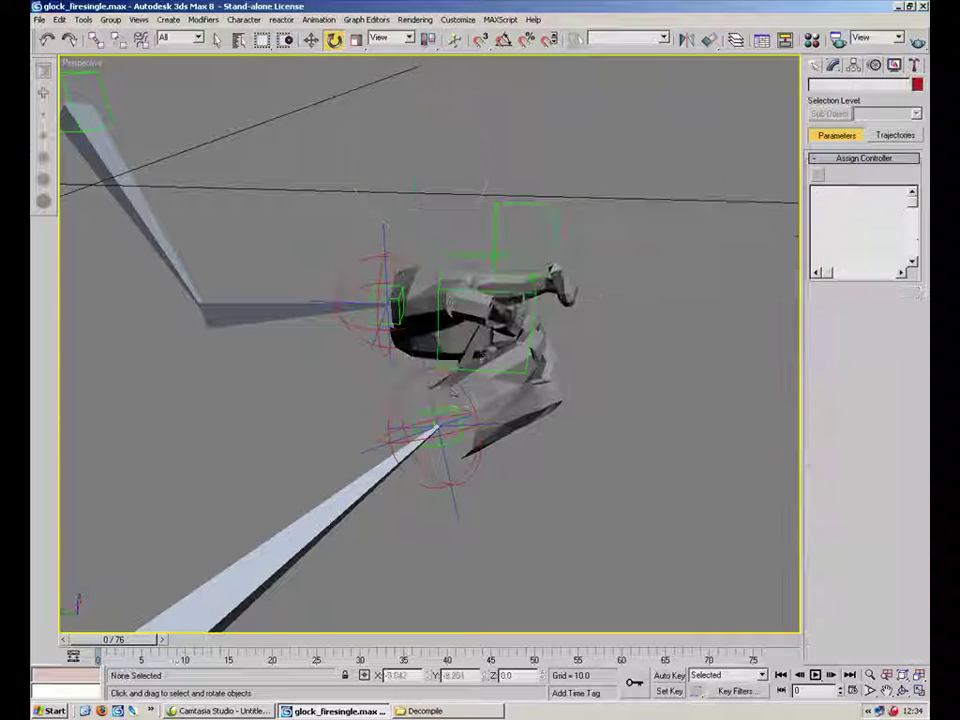
# Unlink G.Clip.Bone from its parent and reselect the bone with the Move tool active.
pyautogui.click(493, 296)
pyautogui.moveTo(440, 248)
pyautogui.keyDown('alt'); pyautogui.mouseDown(button='middle')
pyautogui.moveTo(400, 242)
pyautogui.moveTo(388, 254)
pyautogui.moveTo(440, 231)
pyautogui.mouseUp(button='middle'); pyautogui.keyUp('alt')
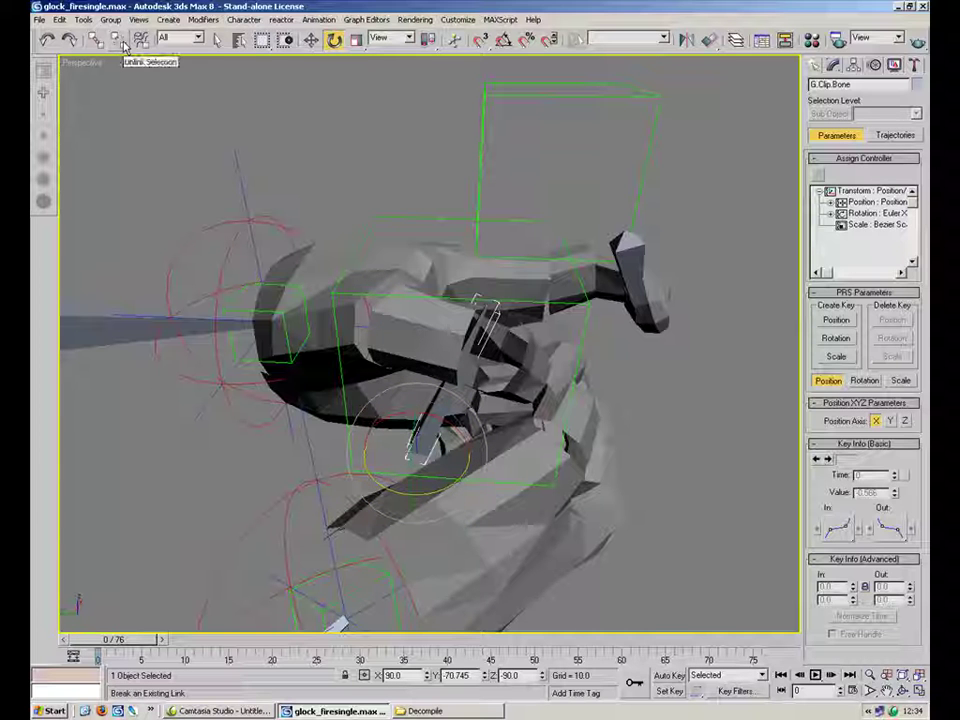
pyautogui.click(589, 347)
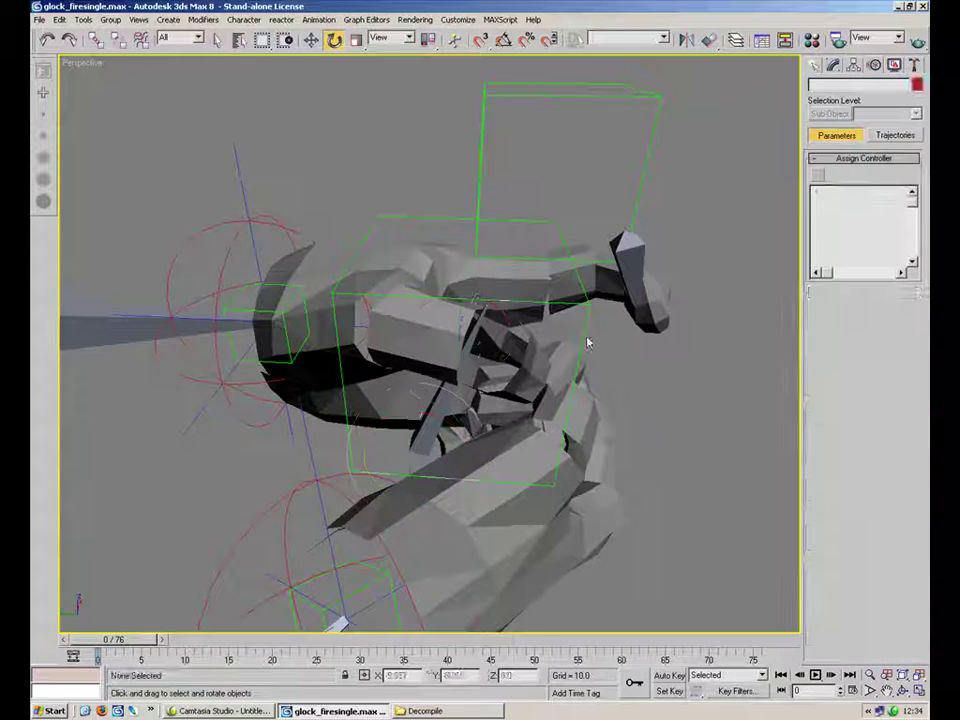
pyautogui.click(311, 39)
pyautogui.moveTo(440, 330)
pyautogui.mouseDown()
pyautogui.moveTo(439, 318)
pyautogui.moveTo(386, 386)
pyautogui.moveTo(364, 300)
pyautogui.moveTo(335, 313)
pyautogui.moveTo(469, 261)
pyautogui.moveTo(411, 319)
pyautogui.moveTo(443, 323)
pyautogui.mouseUp()
pyautogui.click(665, 407)
pyautogui.click(432, 440)
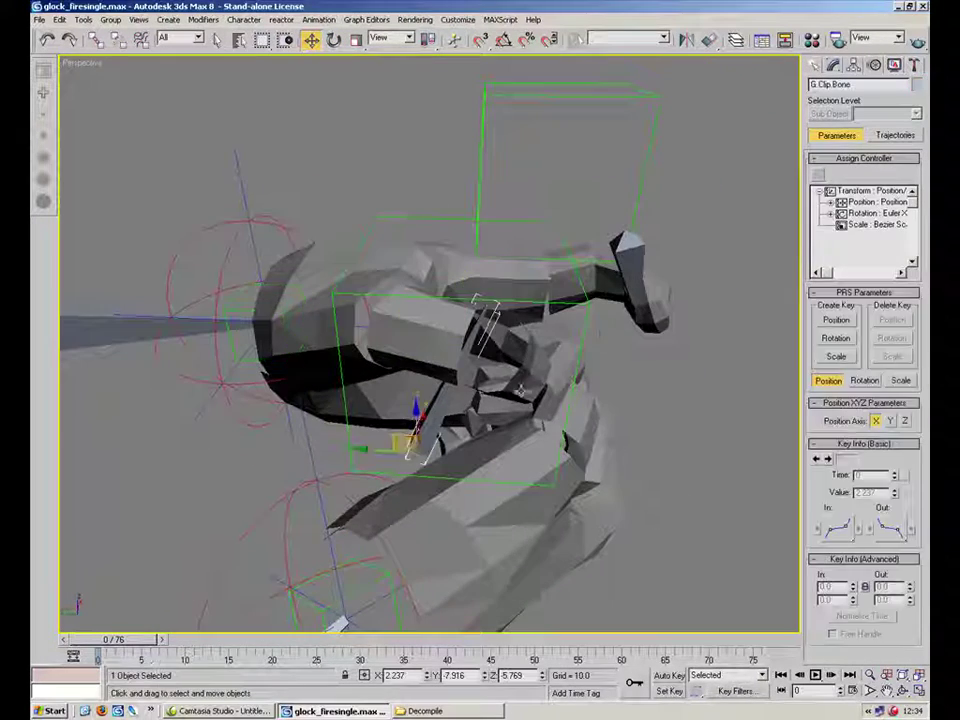
# Assign a Link Constraint transform controller to G.Clip.Bone and add G.Body.Dummy as its link target at frame 0.
pyautogui.click(832, 66)
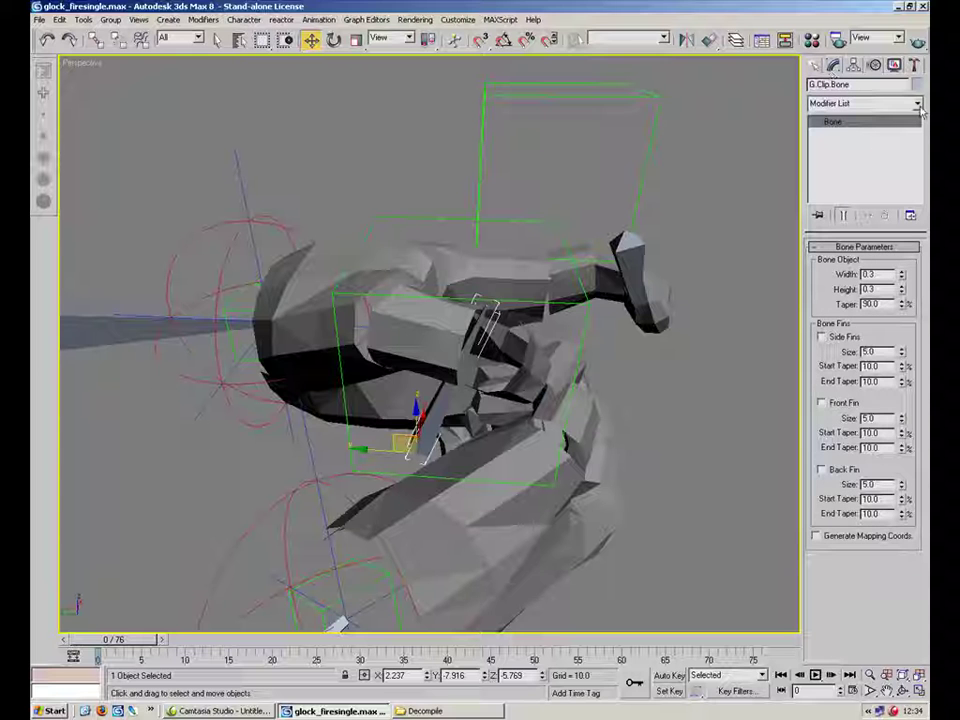
pyautogui.click(874, 65)
pyautogui.click(855, 192)
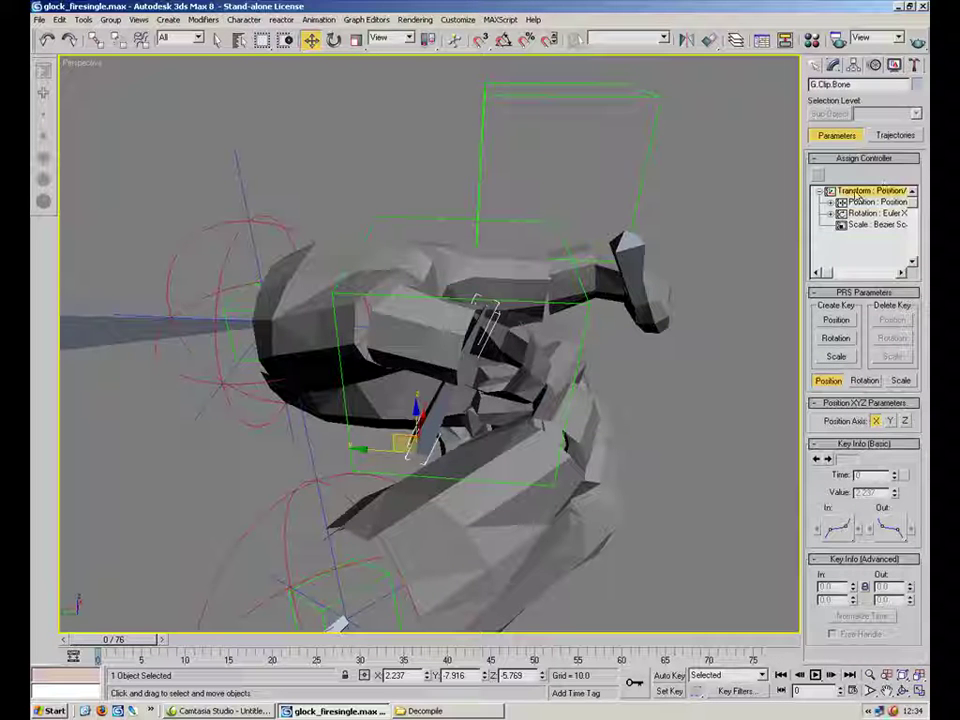
pyautogui.click(818, 176)
pyautogui.click(450, 276)
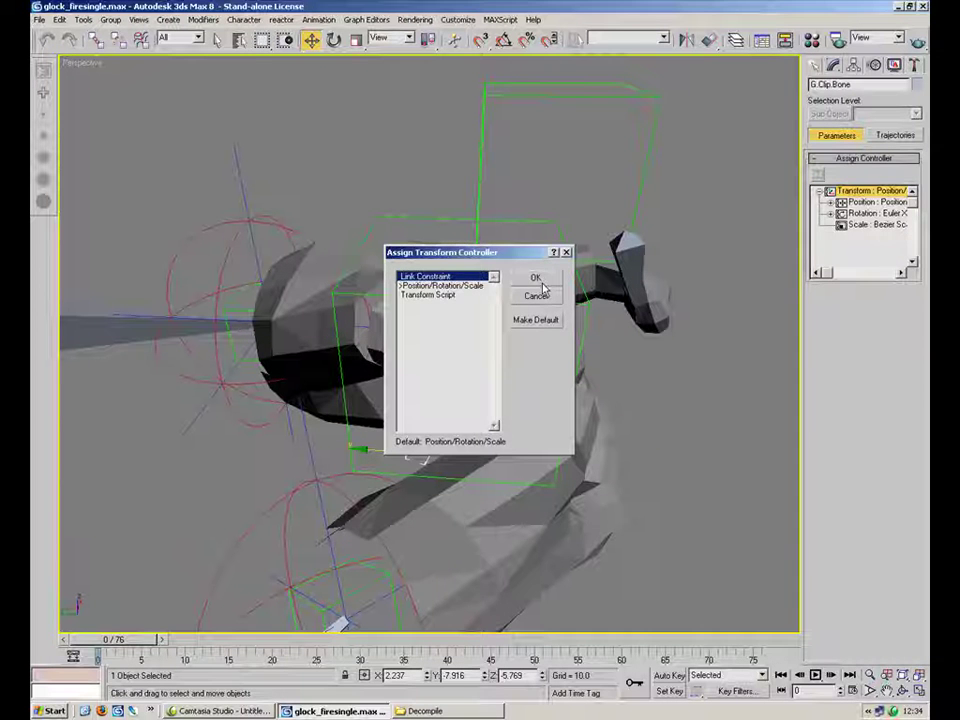
pyautogui.click(537, 279)
pyautogui.click(852, 314)
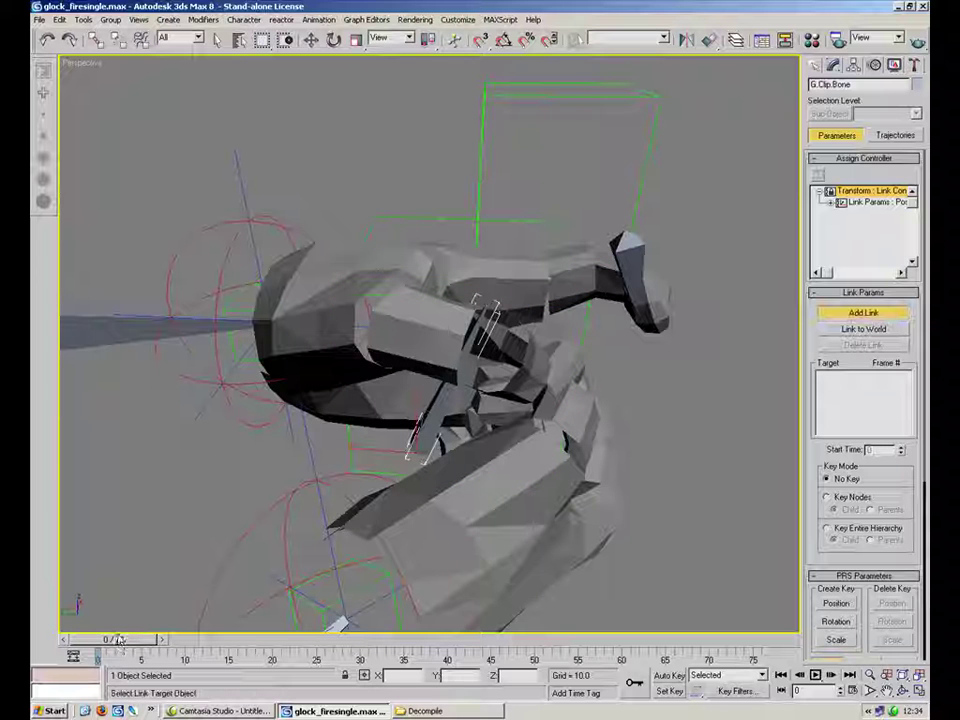
pyautogui.click(416, 218)
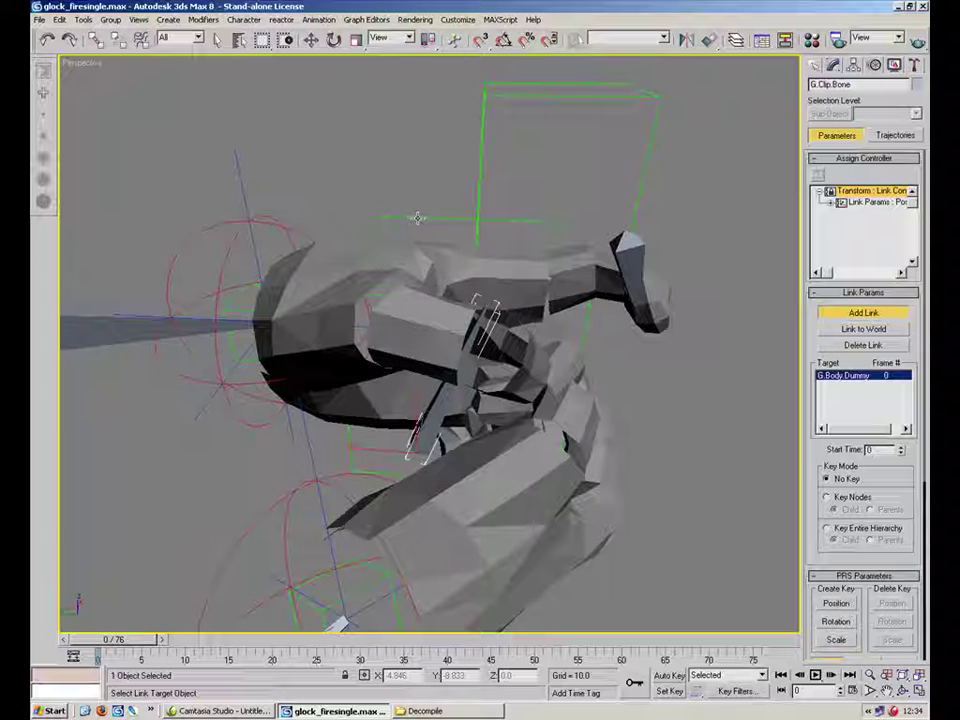
# Add R.Wrist.ctrl at frame 20 and G.Body.Dummy at frame 40 as further link targets of G.Clip.Bone.
pyautogui.moveTo(147, 643); pyautogui.dragTo(455, 640)
pyautogui.click(265, 516)
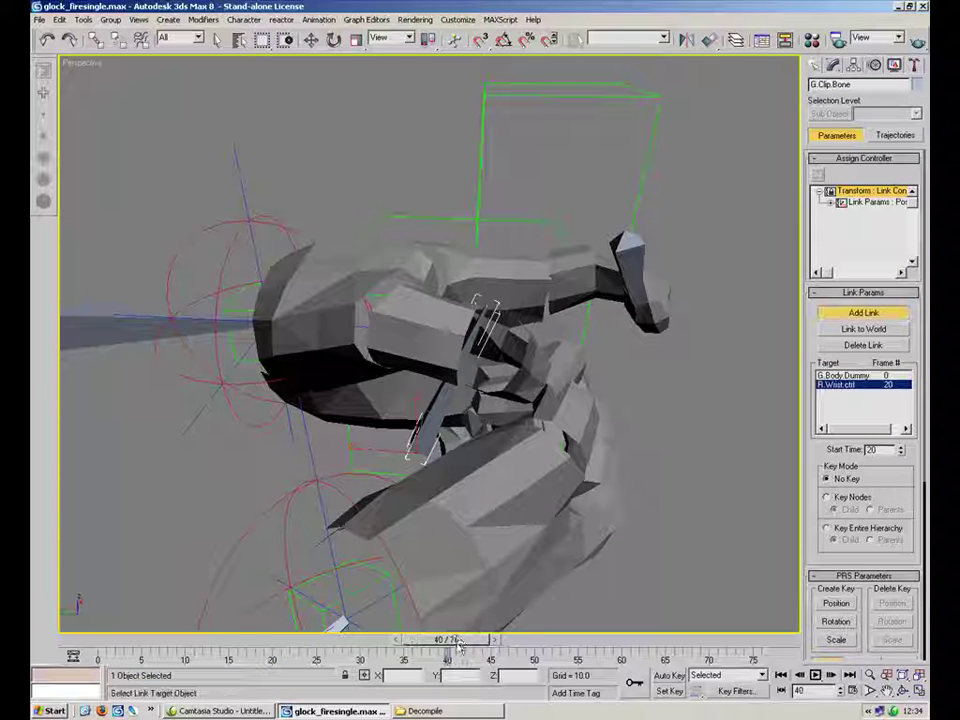
pyautogui.click(417, 219)
pyautogui.press('w')
pyautogui.moveTo(407, 640); pyautogui.dragTo(74, 640)
# Select all objects and set keys for them at frames 0, 20, 40 and 76 using Auto Key, ending with nothing selected.
pyautogui.hotkey('ctrl', 'a')
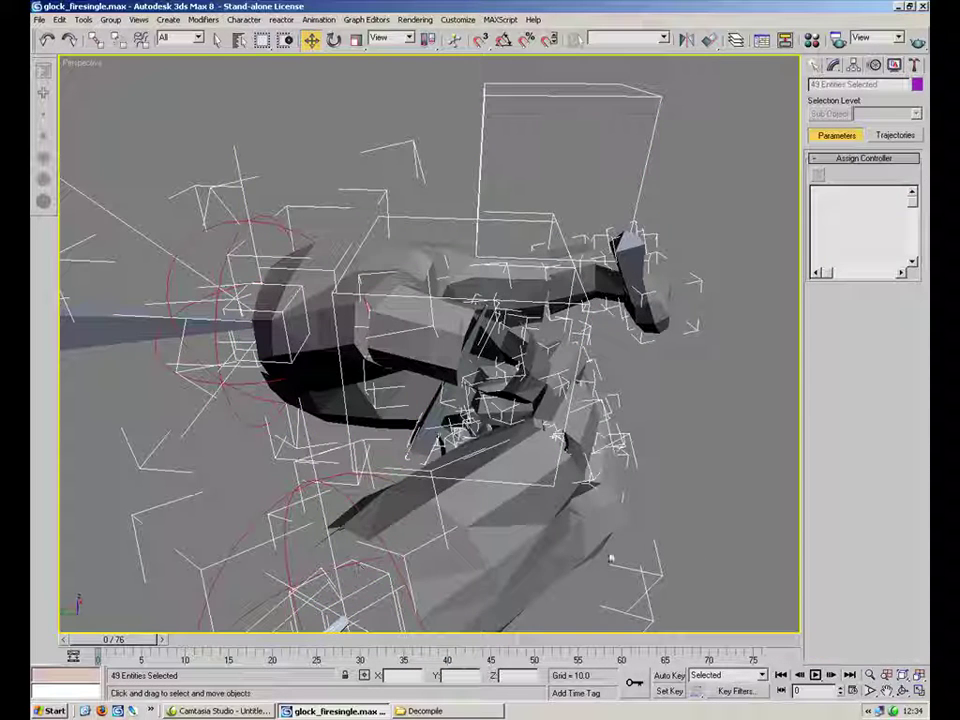
pyautogui.click(669, 676)
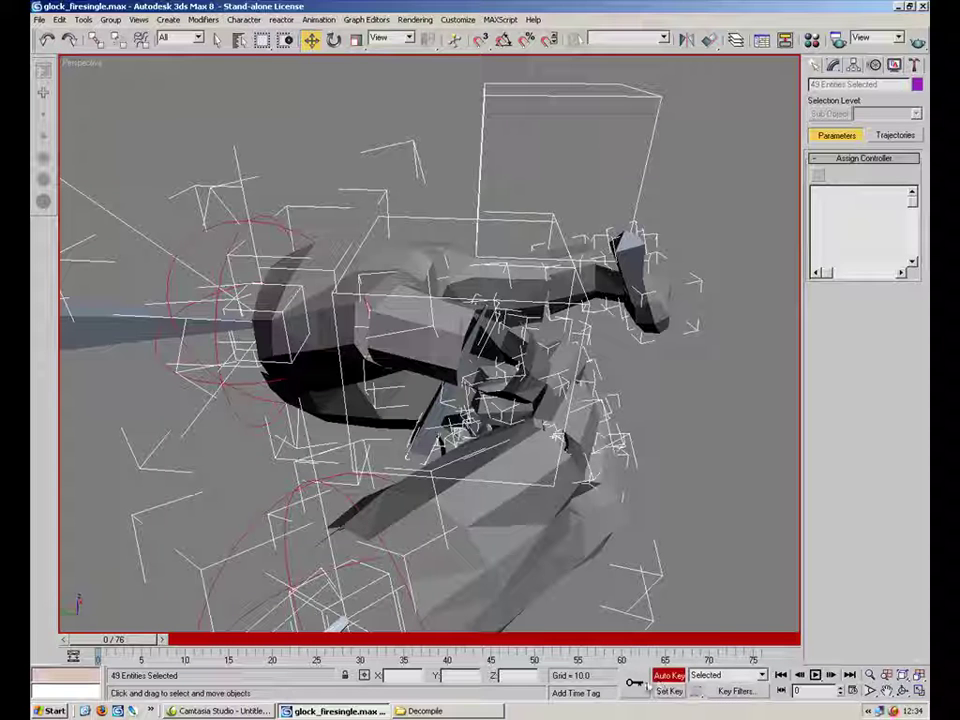
pyautogui.moveTo(145, 640); pyautogui.dragTo(775, 640)
pyautogui.press('w')
pyautogui.press('w')
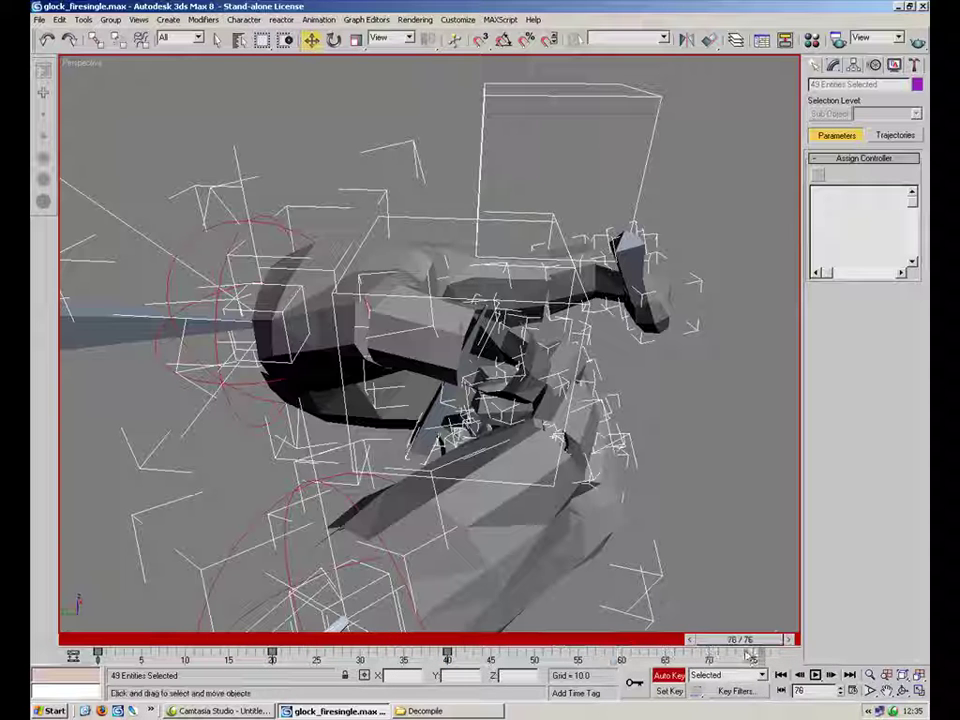
pyautogui.click(667, 677)
pyautogui.click(709, 553)
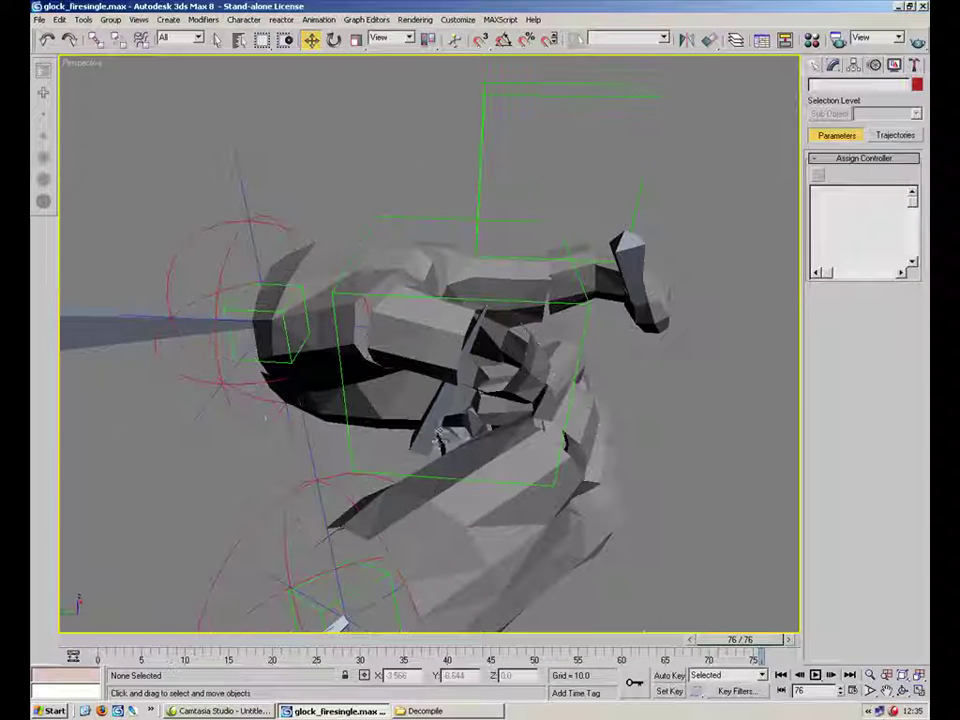
# Scrub through the timeline and trial-move R.Wrist.ctrl around frames 28 and 40 to check how the magazine bone follows, cancelling each move.
pyautogui.click(353, 455)
pyautogui.moveTo(748, 639); pyautogui.dragTo(110, 639)
pyautogui.keyDown('alt'); pyautogui.moveTo(440, 330); pyautogui.dragTo(281, 542, button='middle'); pyautogui.keyUp('alt')
pyautogui.moveTo(133, 638); pyautogui.dragTo(367, 638)
pyautogui.click(323, 487)
pyautogui.moveTo(323, 487); pyautogui.dragTo(419, 400, button='middle')
pyautogui.moveTo(399, 447)
pyautogui.mouseDown()
pyautogui.moveTo(400, 520)
pyautogui.moveTo(395, 447)
pyautogui.mouseUp()
pyautogui.rightClick(395, 447)
pyautogui.moveTo(392, 645); pyautogui.dragTo(358, 645)
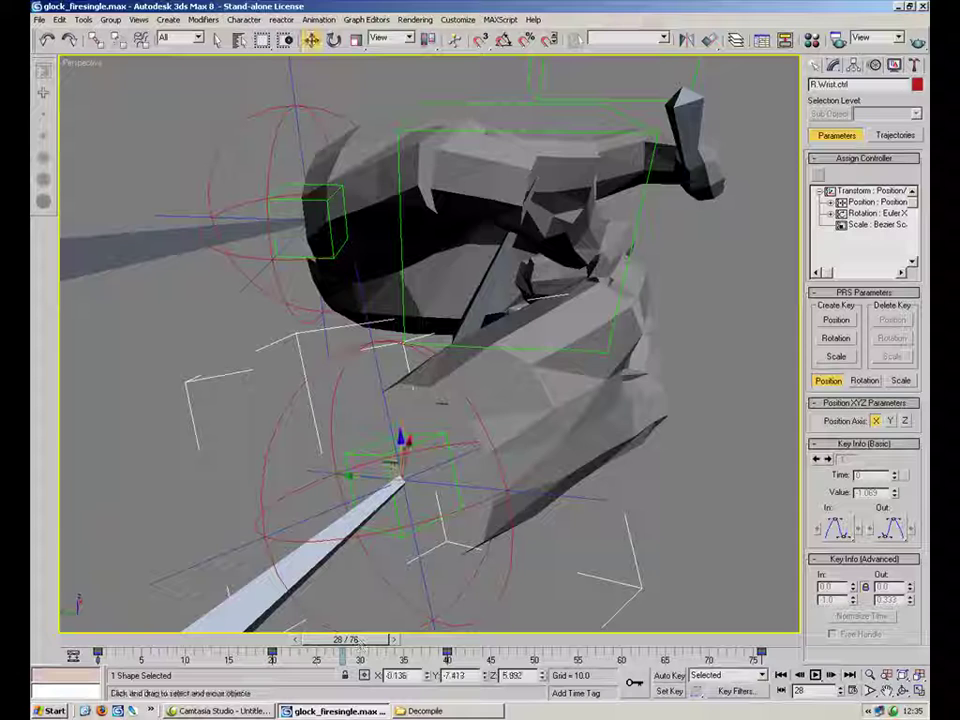
pyautogui.moveTo(388, 466)
pyautogui.mouseDown()
pyautogui.moveTo(364, 538)
pyautogui.moveTo(394, 484)
pyautogui.mouseUp()
pyautogui.rightClick(394, 484)
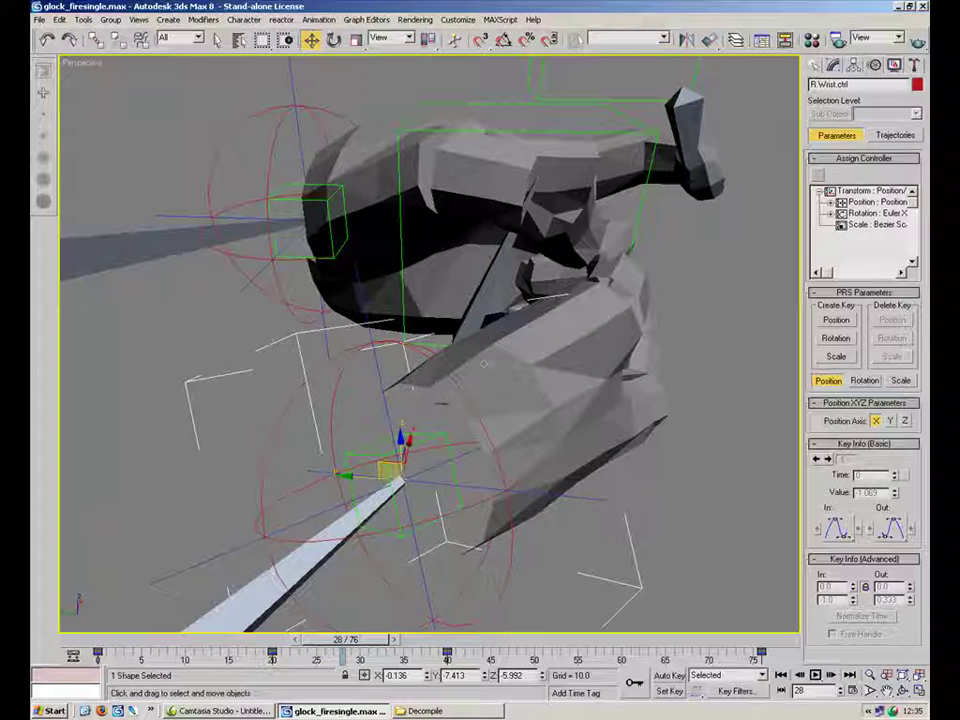
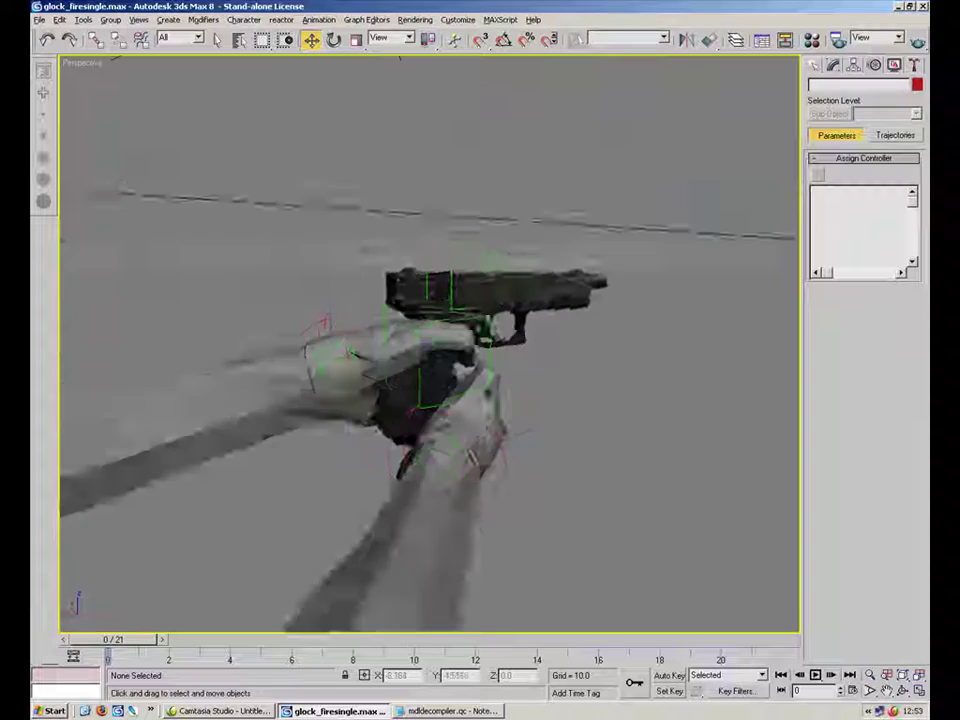
# Hide Glock.Mesh to expose the bones behind it and select G.Clip.Bone.
pyautogui.keyDown('alt'); pyautogui.moveTo(420, 415); pyautogui.dragTo(470, 350, button='middle'); pyautogui.keyUp('alt')
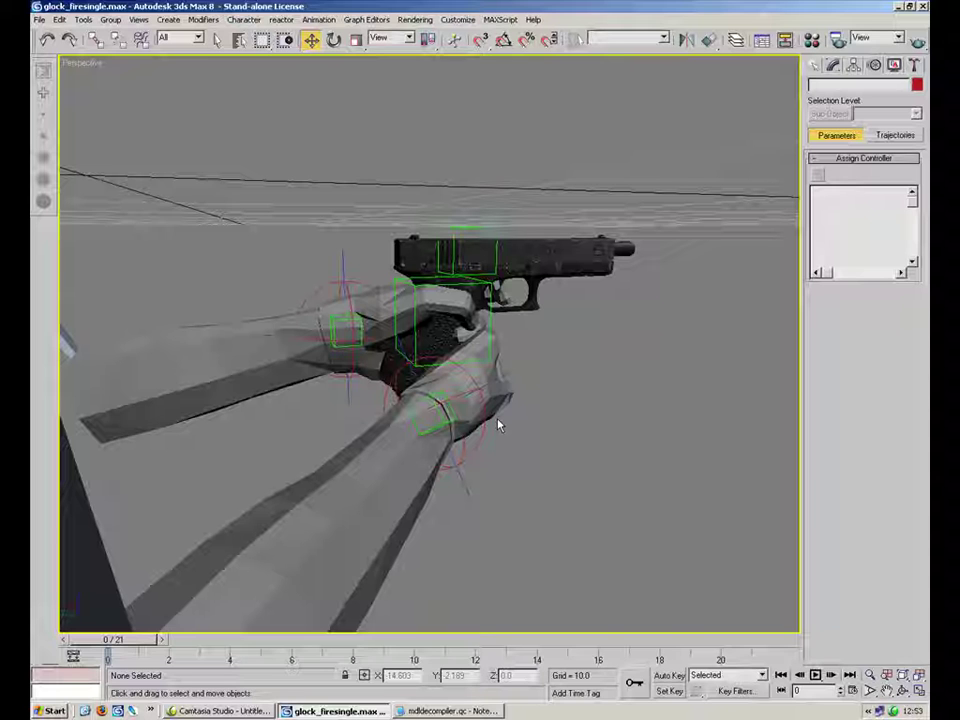
pyautogui.keyDown('alt'); pyautogui.moveTo(407, 364); pyautogui.dragTo(392, 435, button='middle'); pyautogui.keyUp('alt')
pyautogui.scroll(3, 422, 457)
pyautogui.click(466, 172)
pyautogui.rightClick(681, 192)
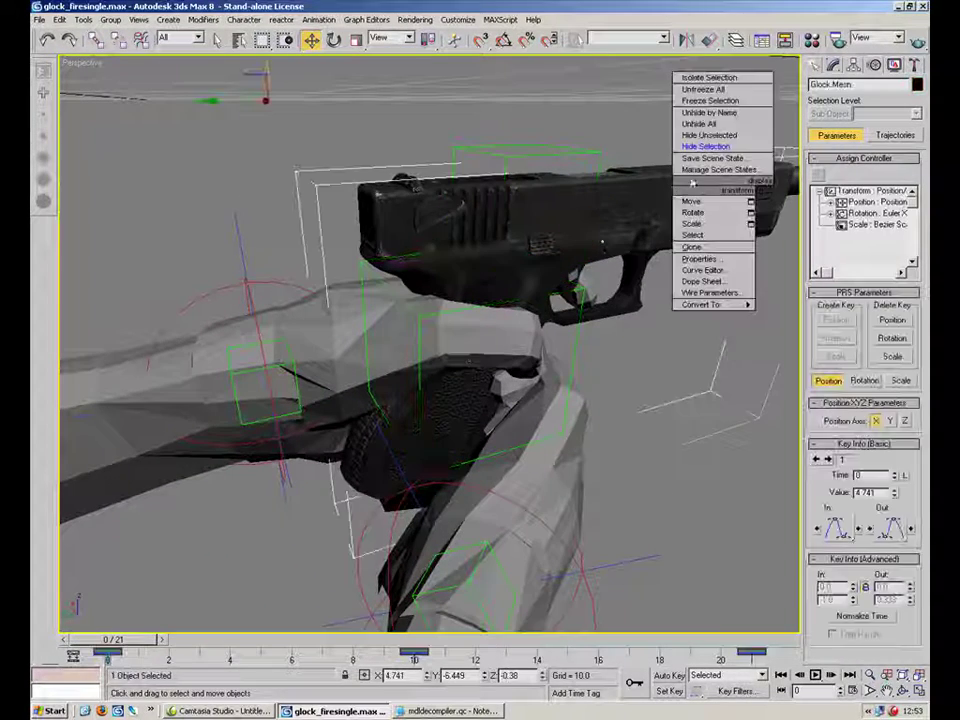
pyautogui.click(705, 146)
pyautogui.click(567, 252)
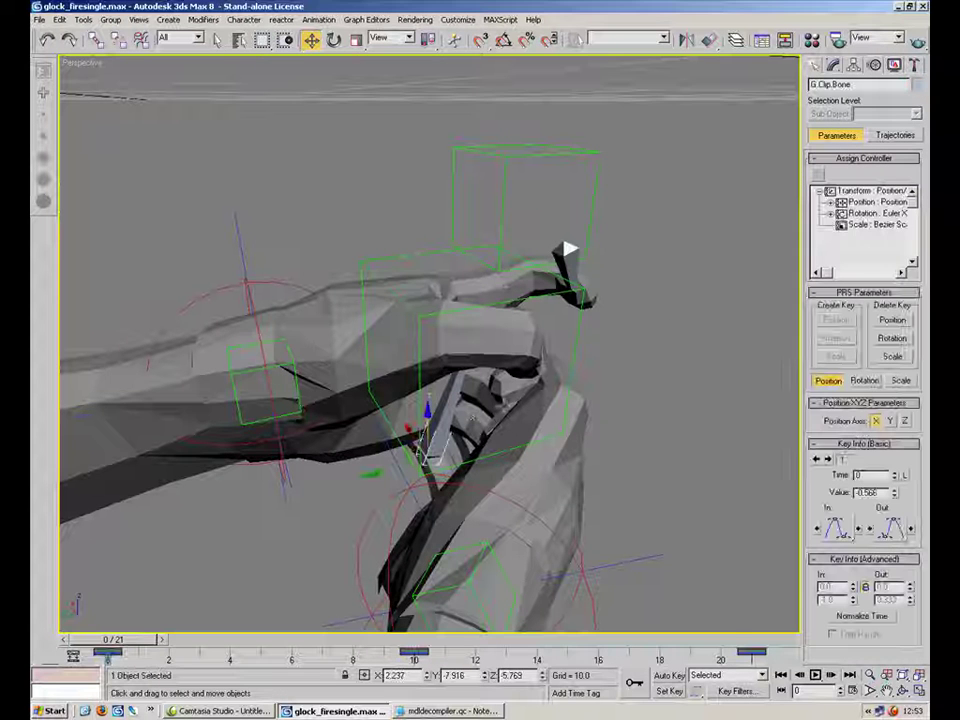
# Try a small move of G.Clip.Bone, undo it, and briefly select G.Body.Dummy before returning to the bone.
pyautogui.keyDown('alt'); pyautogui.moveTo(567, 252); pyautogui.dragTo(443, 437, button='middle'); pyautogui.keyUp('alt')
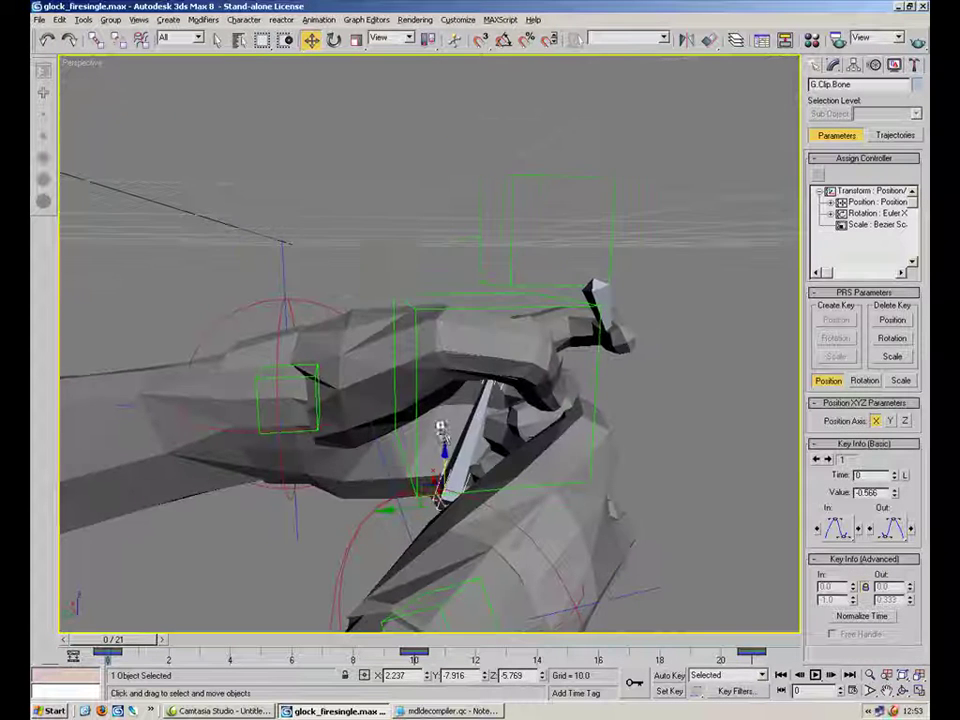
pyautogui.moveTo(432, 494); pyautogui.dragTo(422, 482)
pyautogui.hotkey('ctrl', 'z')
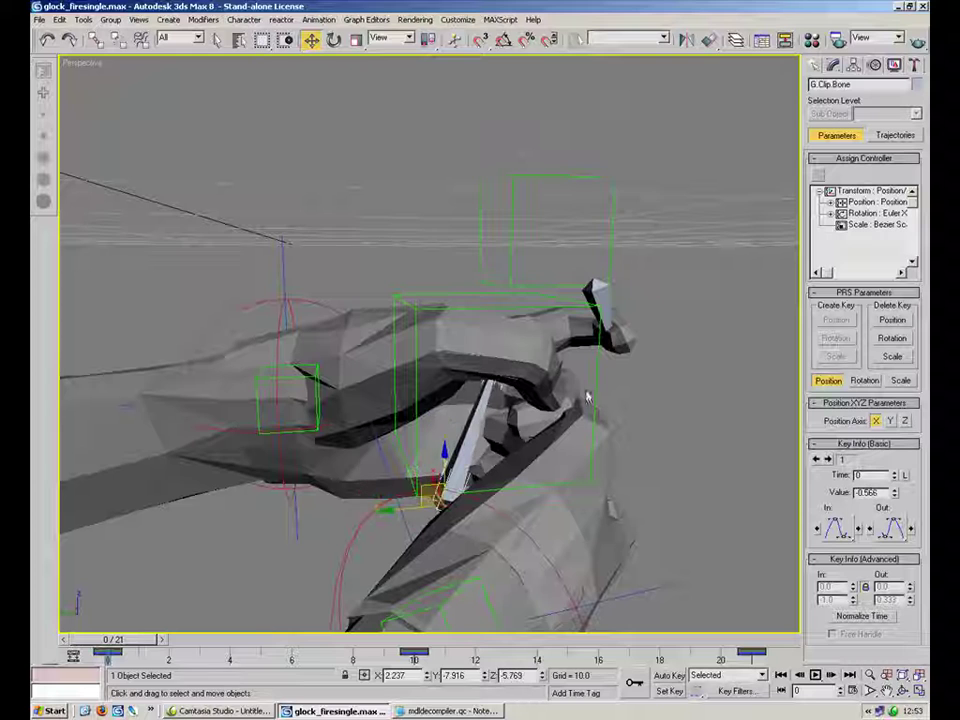
pyautogui.click(588, 398)
pyautogui.keyDown('alt'); pyautogui.moveTo(588, 398); pyautogui.dragTo(282, 213, button='middle'); pyautogui.keyUp('alt')
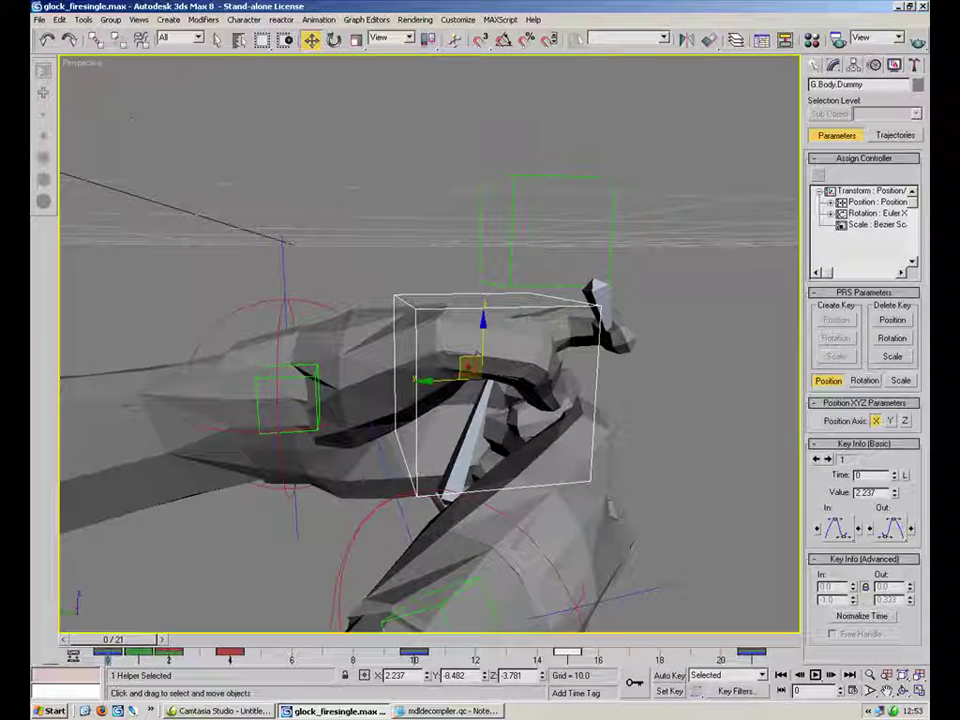
pyautogui.hotkey('ctrl', 'z')
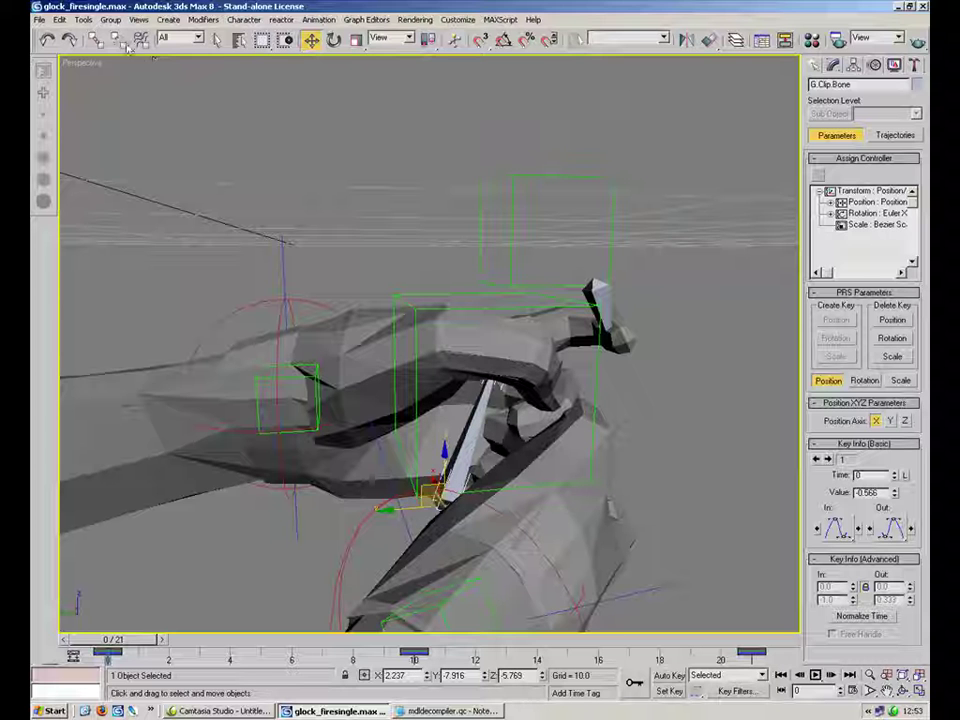
# Trial-move R.Wrist.ctrl and G.Body.Dummy to check which one the magazine bone follows, cancelling each move.
pyautogui.click(373, 537)
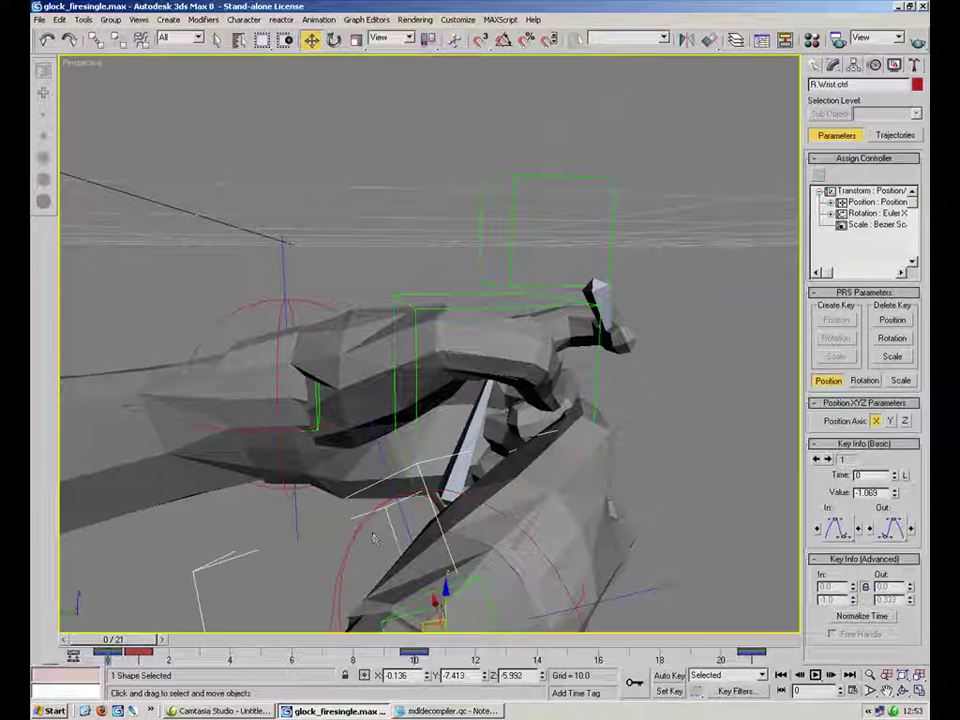
pyautogui.moveTo(343, 463); pyautogui.dragTo(331, 340, button='middle')
pyautogui.moveTo(420, 467); pyautogui.dragTo(368, 457)
pyautogui.rightClick(368, 457)
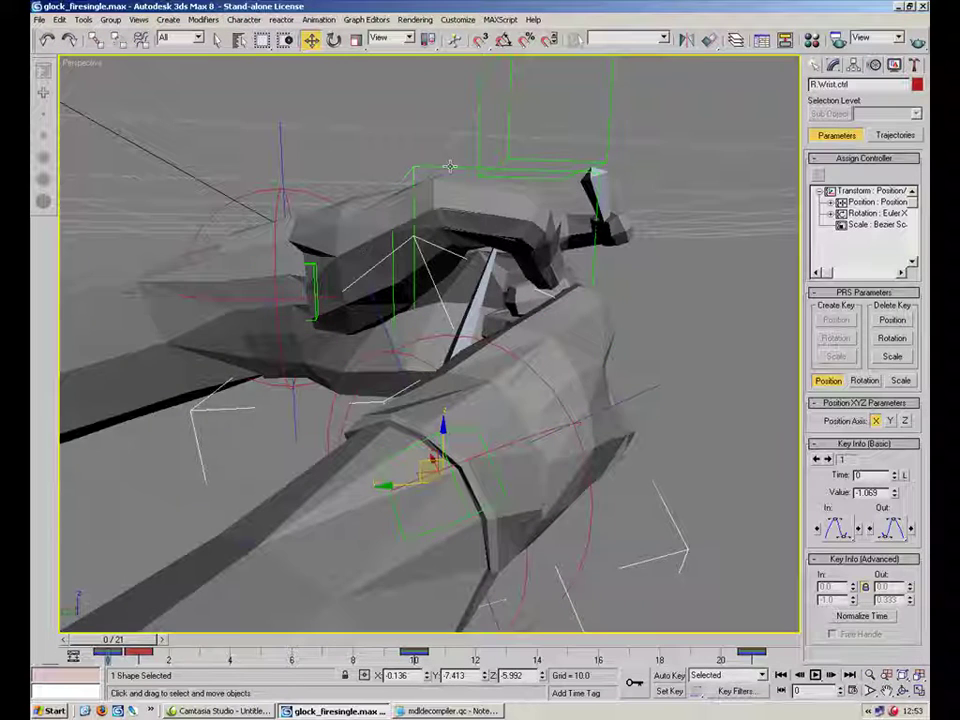
pyautogui.click(450, 166)
pyautogui.moveTo(467, 252); pyautogui.dragTo(375, 250)
pyautogui.rightClick(375, 250)
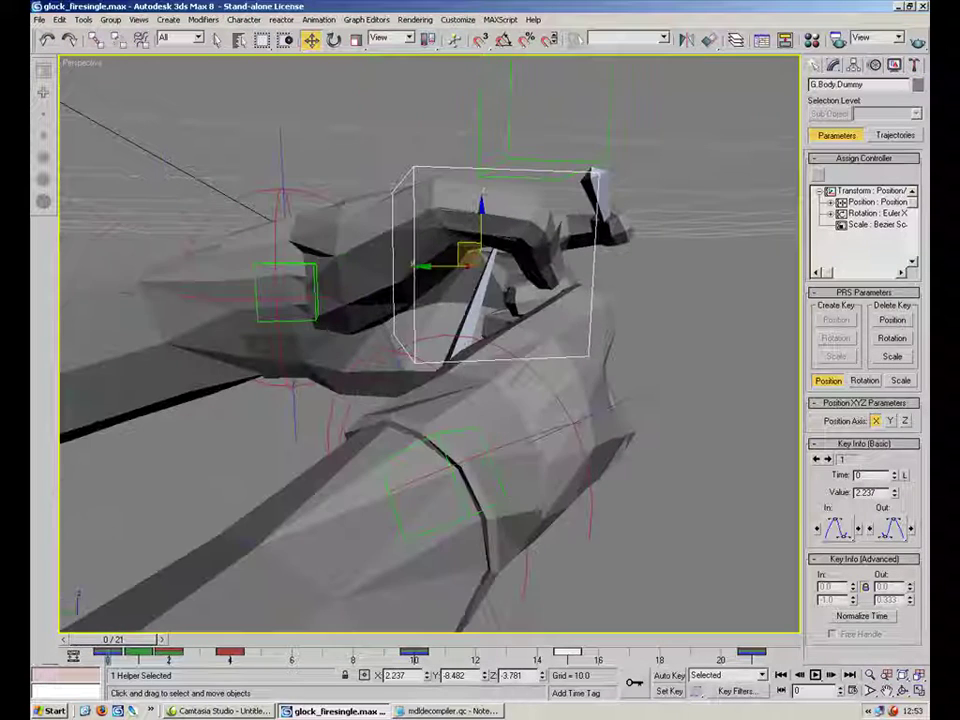
pyautogui.click(430, 430)
pyautogui.keyDown('alt'); pyautogui.moveTo(350, 334); pyautogui.dragTo(382, 352, button='middle'); pyautogui.keyUp('alt')
# Select all objects and set the animation's end time to 76.
pyautogui.hotkey('ctrl', 'a')
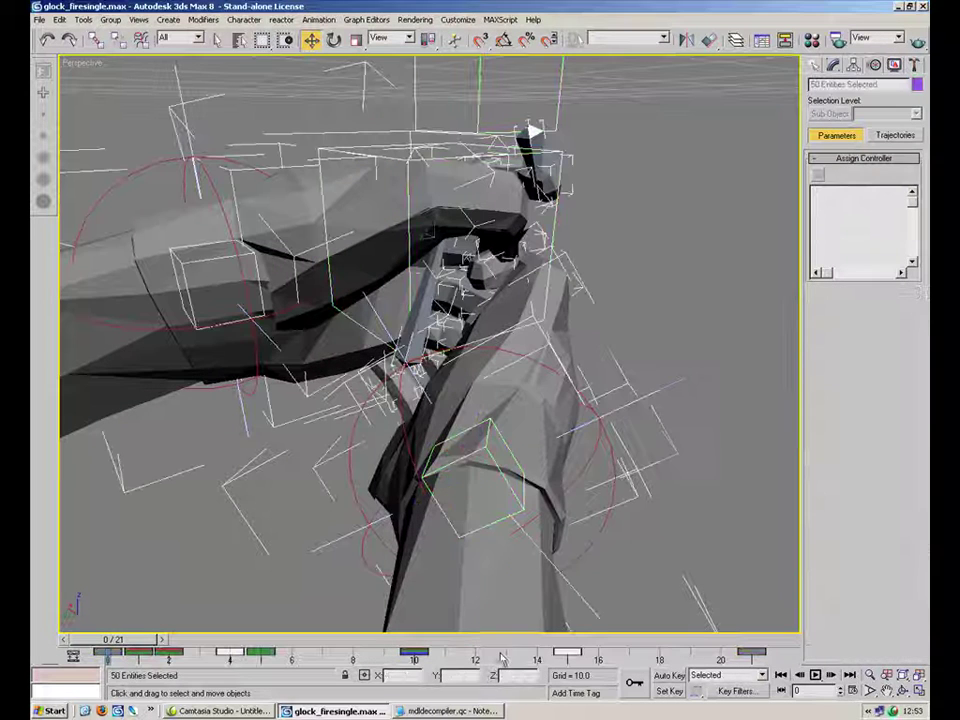
pyautogui.click(853, 692)
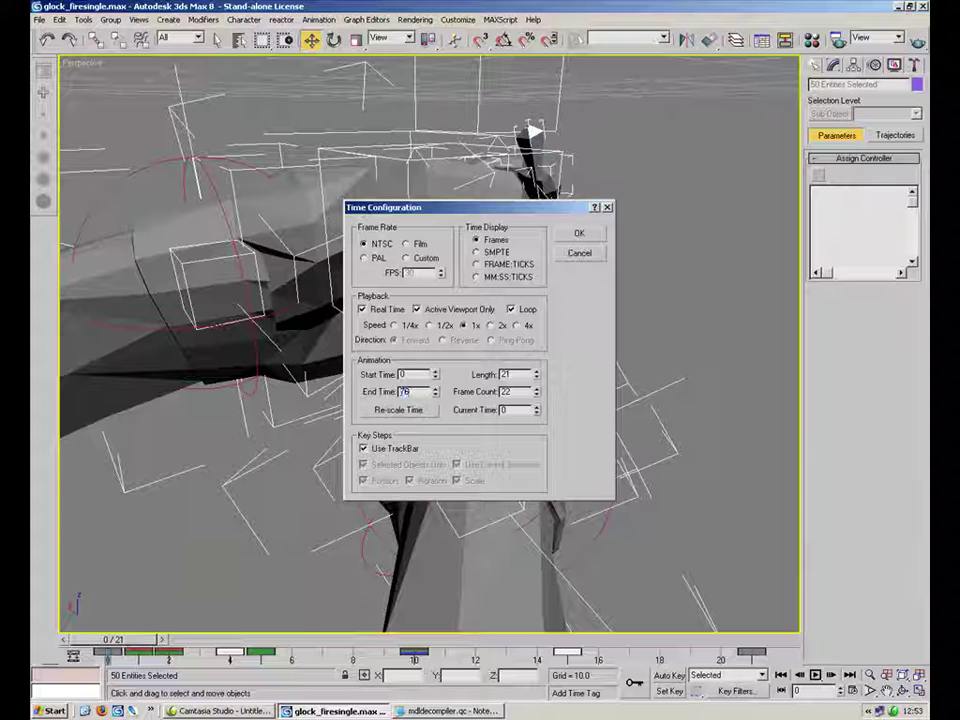
pyautogui.write('76')
pyautogui.press('Return')
# Delete all existing keys of the selected objects from the timeline and clear the selection.
pyautogui.moveTo(315, 647); pyautogui.dragTo(52, 632)
pyautogui.press('Delete')
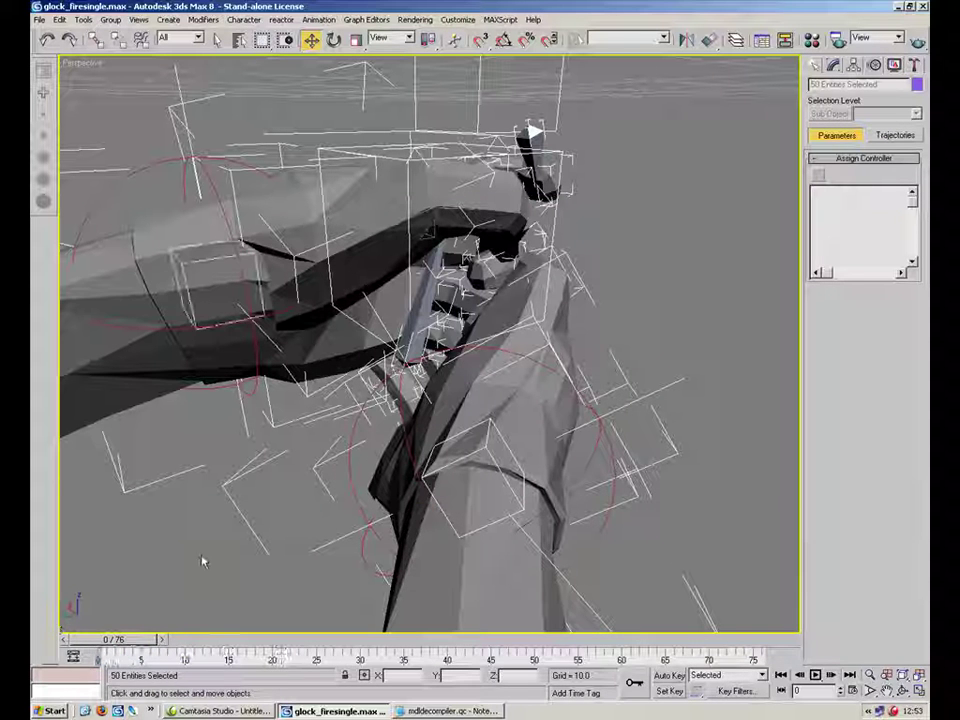
pyautogui.click(332, 561)
# Select G.Clip.Bone and assign a Link Constraint as its transform controller.
pyautogui.keyDown('alt'); pyautogui.moveTo(407, 335); pyautogui.dragTo(376, 376, button='middle'); pyautogui.keyUp('alt')
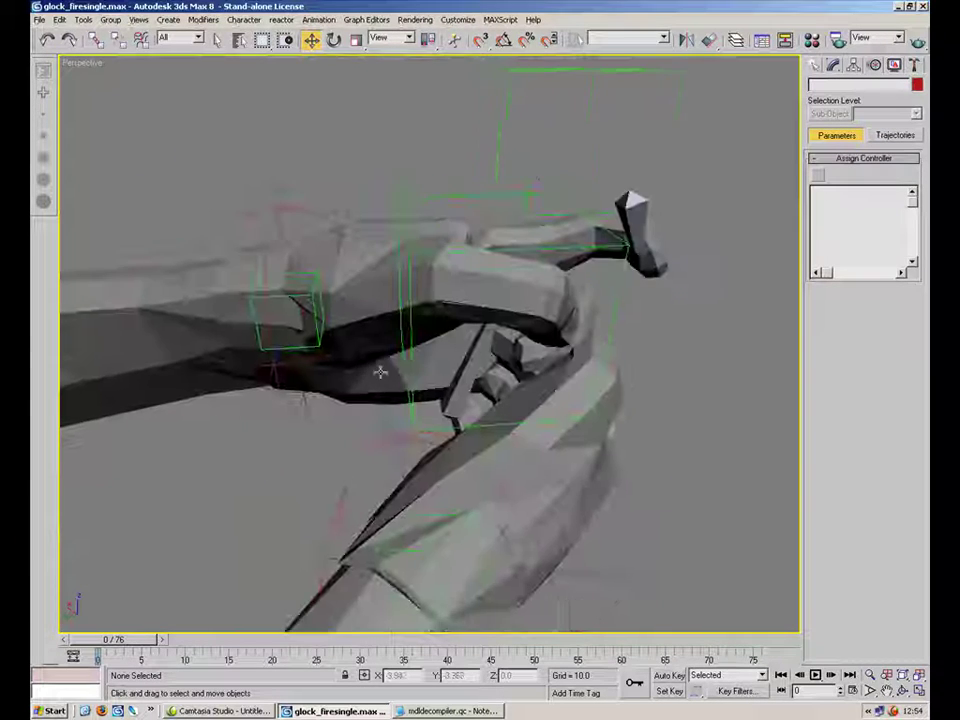
pyautogui.scroll(2, 376, 376)
pyautogui.click(493, 381)
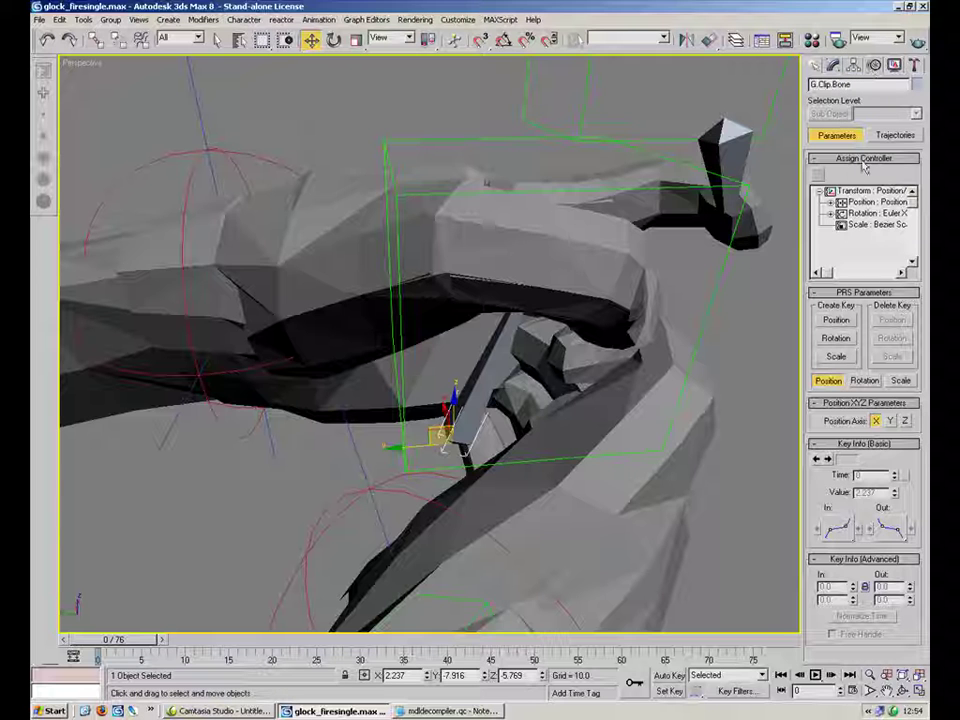
pyautogui.click(818, 178)
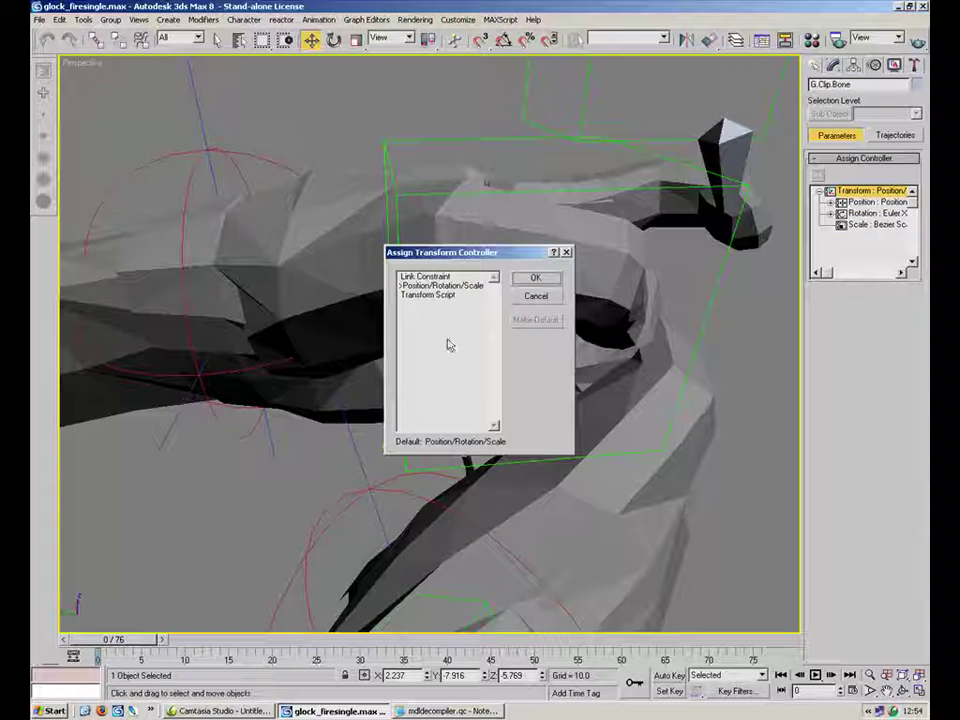
pyautogui.click(535, 280)
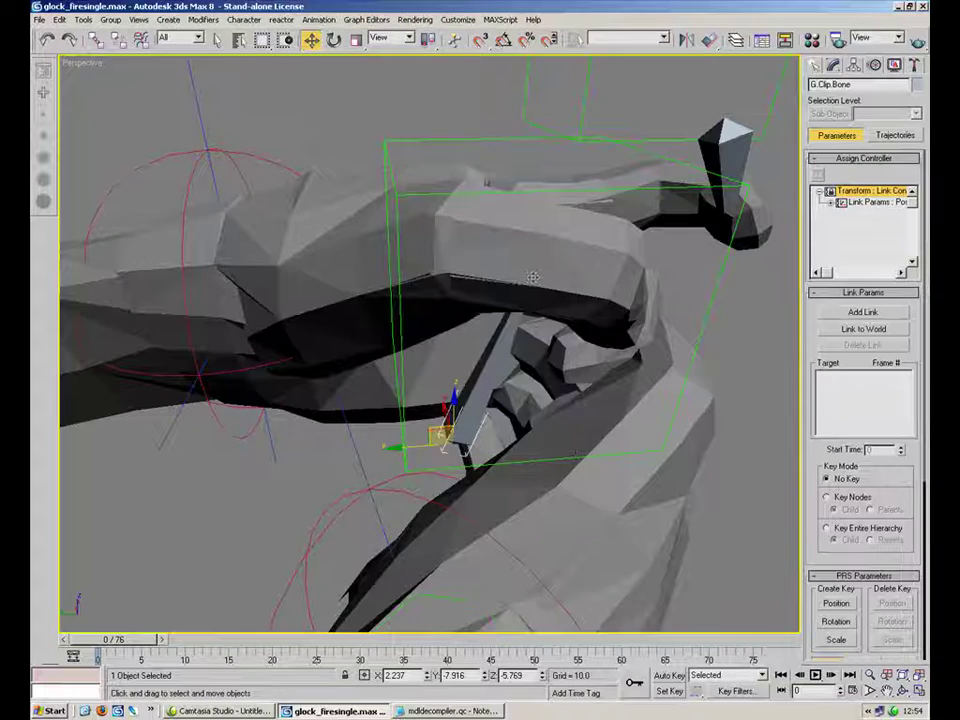
pyautogui.keyDown('alt'); pyautogui.moveTo(619, 422); pyautogui.dragTo(568, 347, button='middle'); pyautogui.keyUp('alt')
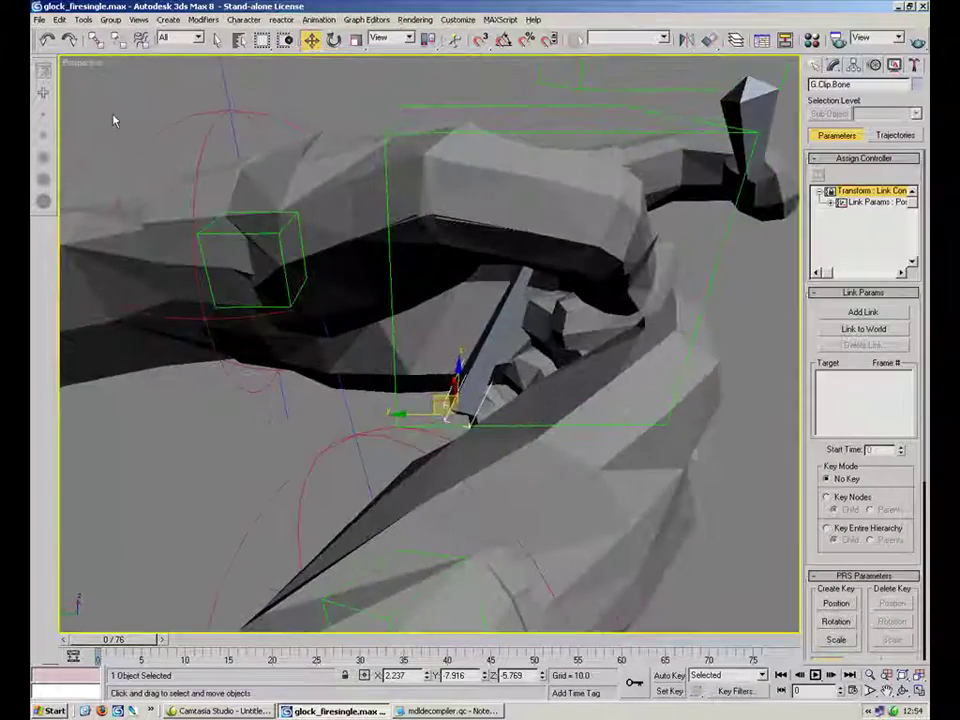
pyautogui.click(95, 41)
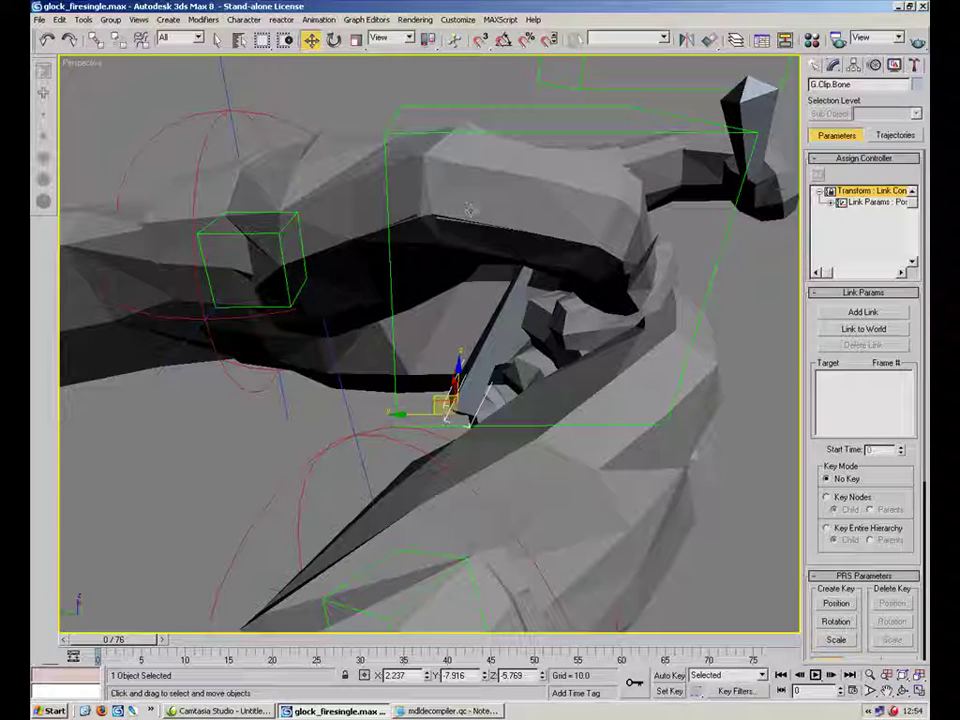
# Add G.Body.Dummy at frame 0 and R.Wrist.ctrl at frame 20 as link targets of G.Clip.Bone.
pyautogui.click(863, 312)
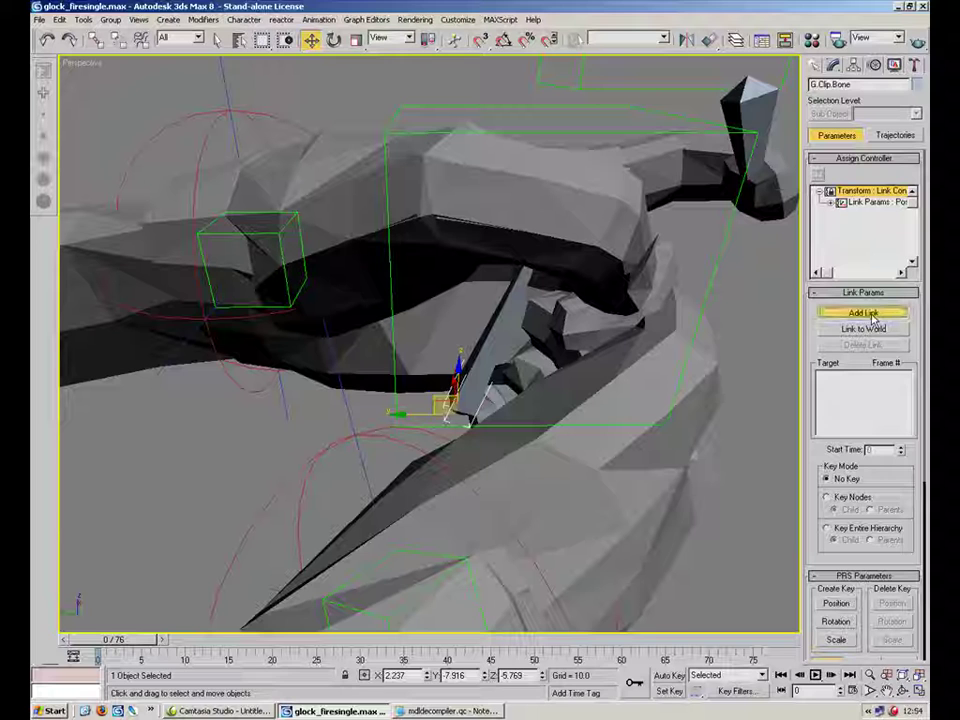
pyautogui.click(399, 400)
pyautogui.moveTo(222, 630); pyautogui.dragTo(322, 588)
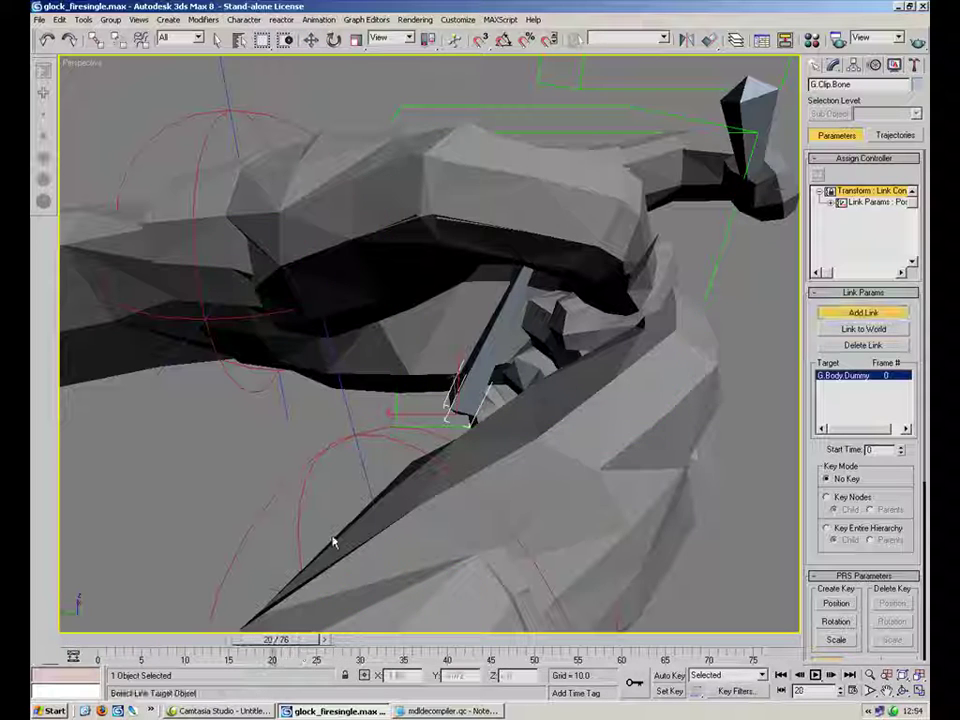
pyautogui.click(299, 467)
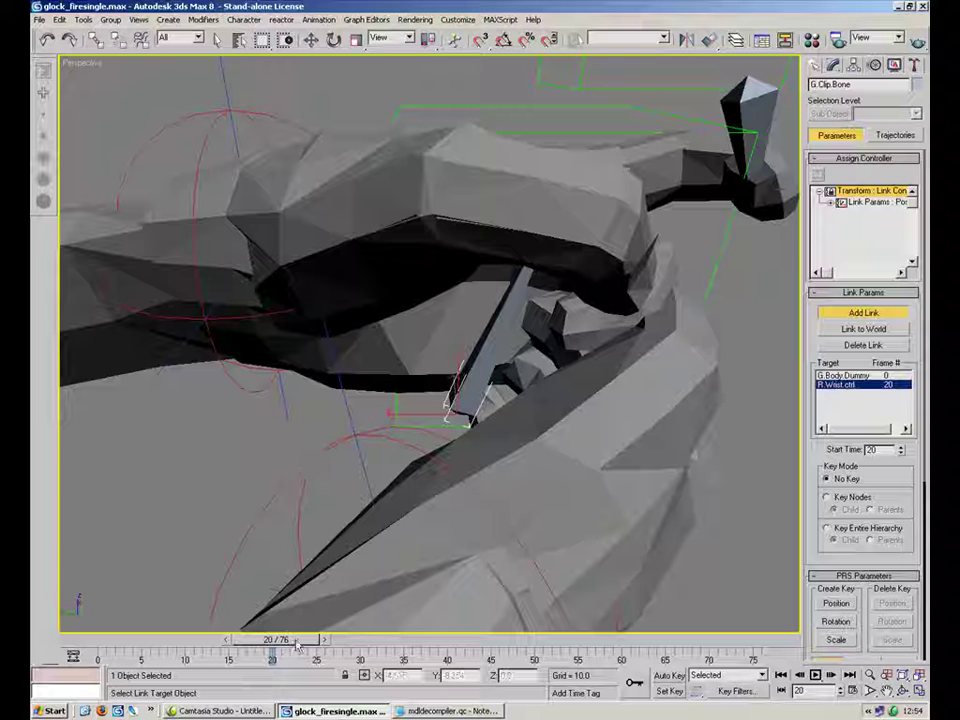
# Add G.Body.Dummy as a link target again at frame 40 and reselect G.Clip.Bone with the Move tool active.
pyautogui.moveTo(299, 641); pyautogui.dragTo(472, 641)
pyautogui.click(863, 312)
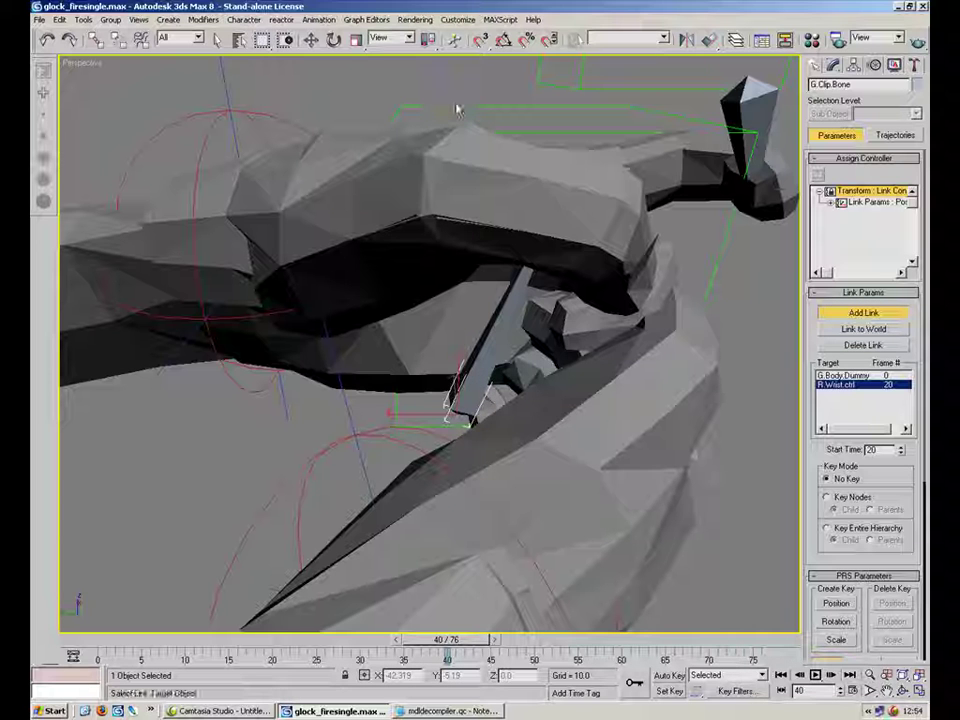
pyautogui.click(455, 104)
pyautogui.press('w')
pyautogui.click(668, 424)
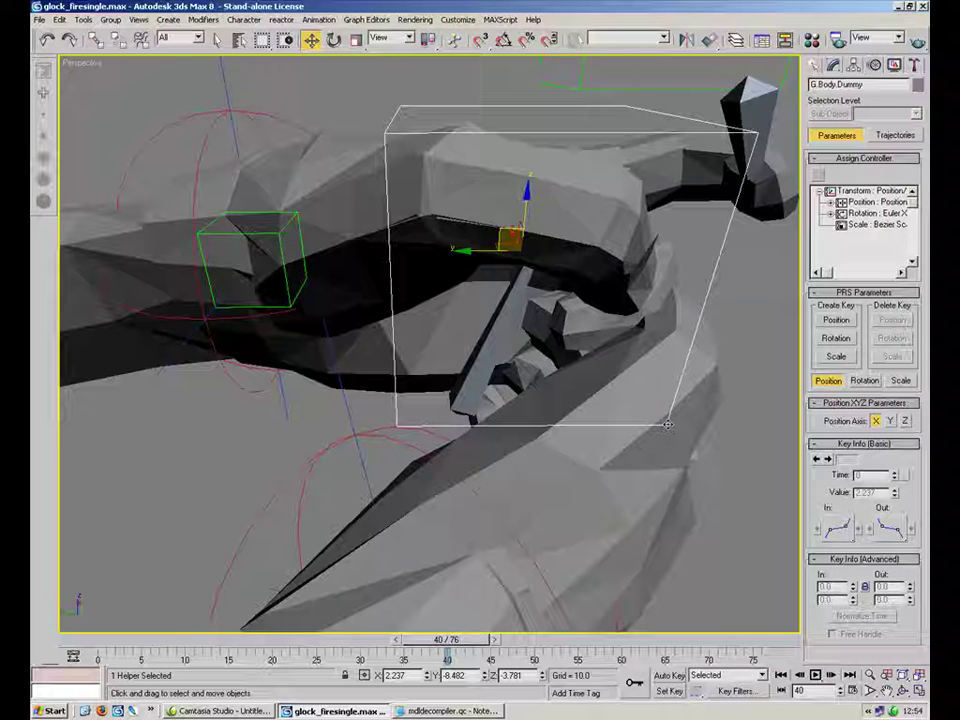
pyautogui.rightClick(298, 434)
pyautogui.click(316, 447)
pyautogui.click(483, 367)
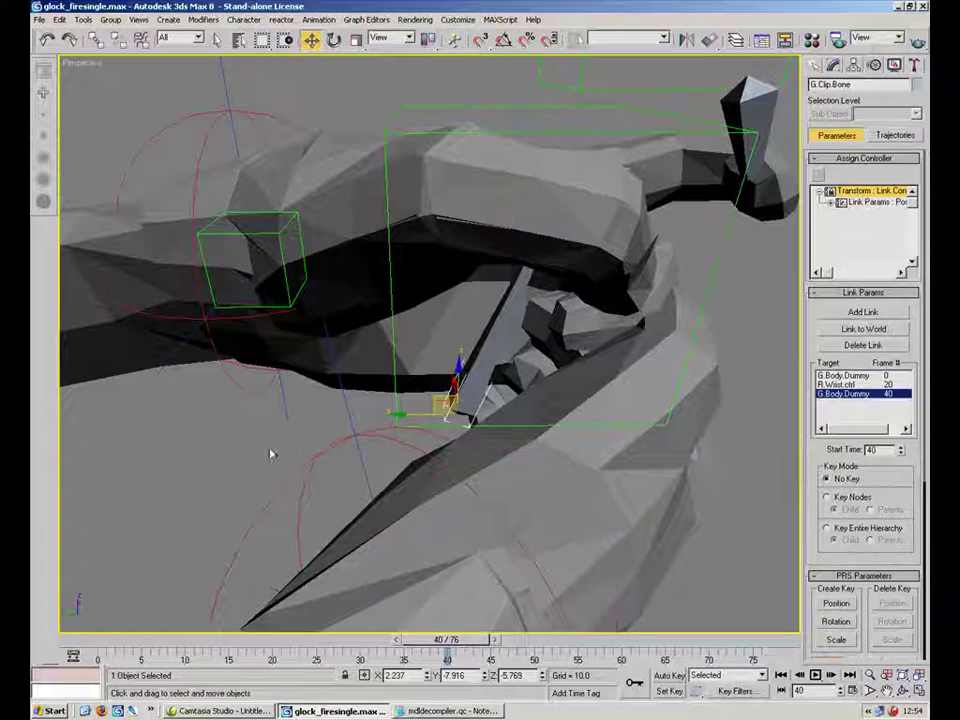
# Turn on Auto Key and set keys for all objects at frames 0, 20, 40 and 76.
pyautogui.moveTo(444, 638); pyautogui.dragTo(110, 638)
pyautogui.hotkey('ctrl', 'a')
pyautogui.click(667, 678)
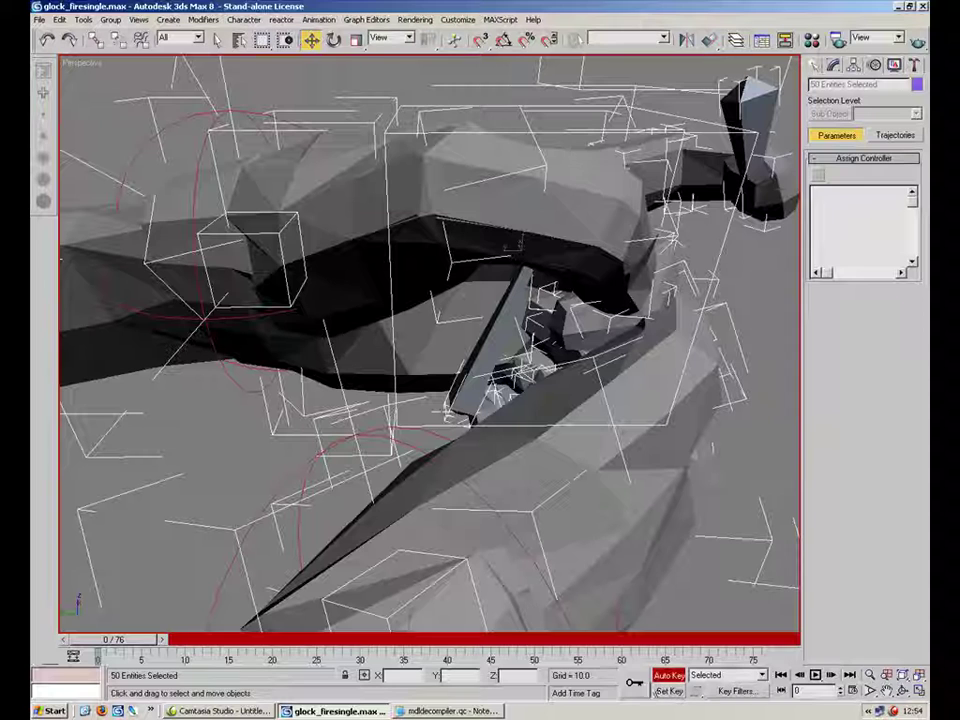
pyautogui.moveTo(105, 640); pyautogui.dragTo(790, 637)
pyautogui.press('w')
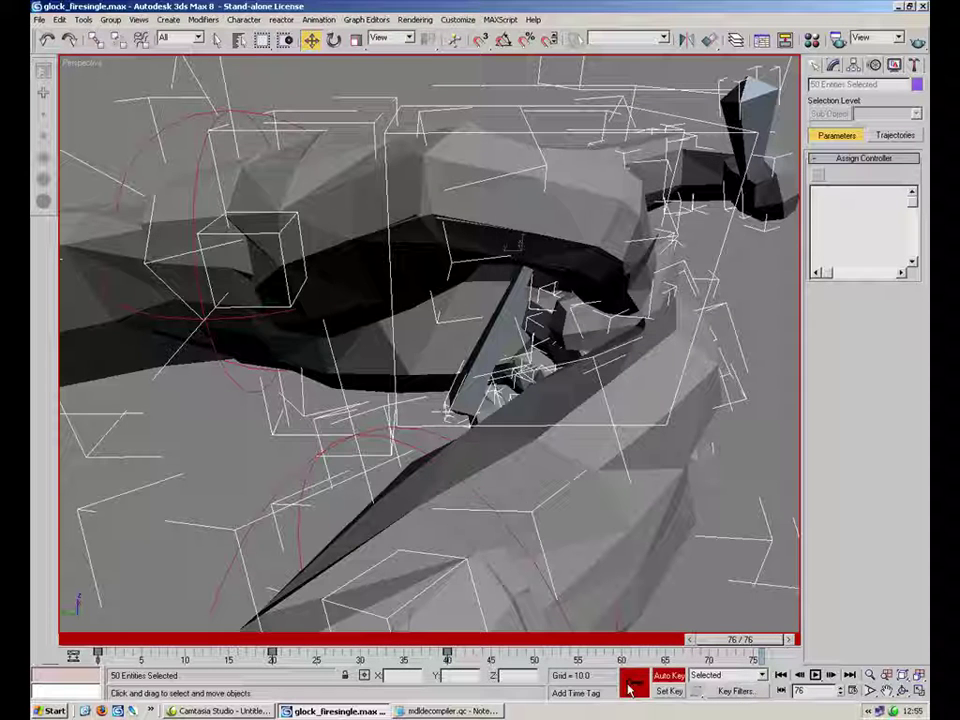
pyautogui.click(757, 517)
# Try repositioning R.Wrist.ctrl at frame 30 and at frame 9, checking the clip from several angles.
pyautogui.moveTo(738, 639); pyautogui.dragTo(363, 625)
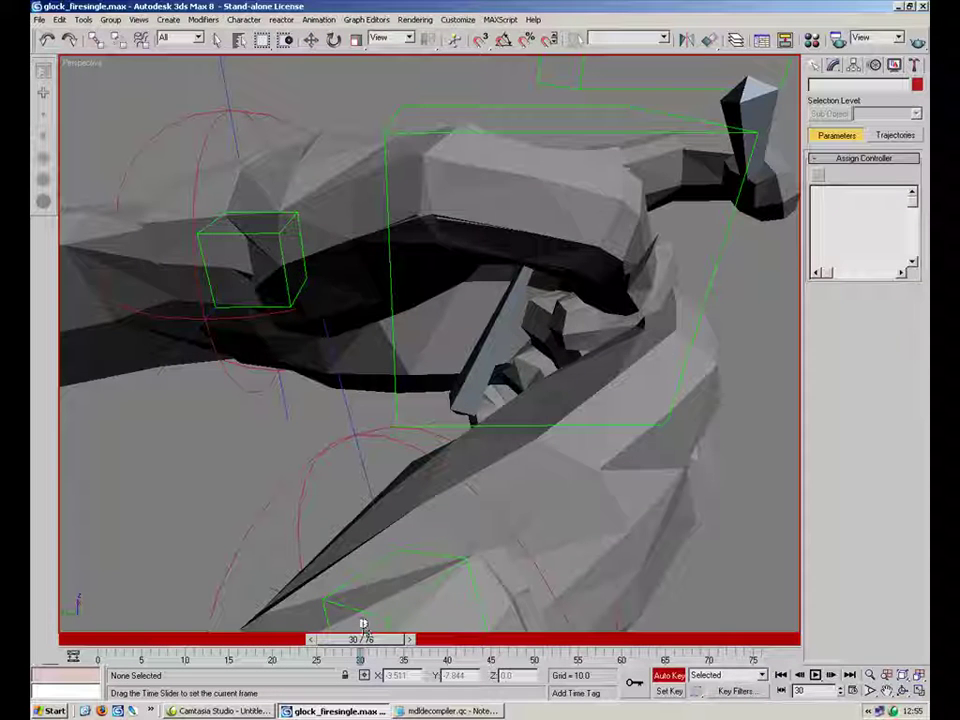
pyautogui.click(311, 471)
pyautogui.keyDown('alt'); pyautogui.moveTo(300, 463); pyautogui.dragTo(413, 510, button='middle'); pyautogui.keyUp('alt')
pyautogui.moveTo(413, 510); pyautogui.dragTo(353, 578)
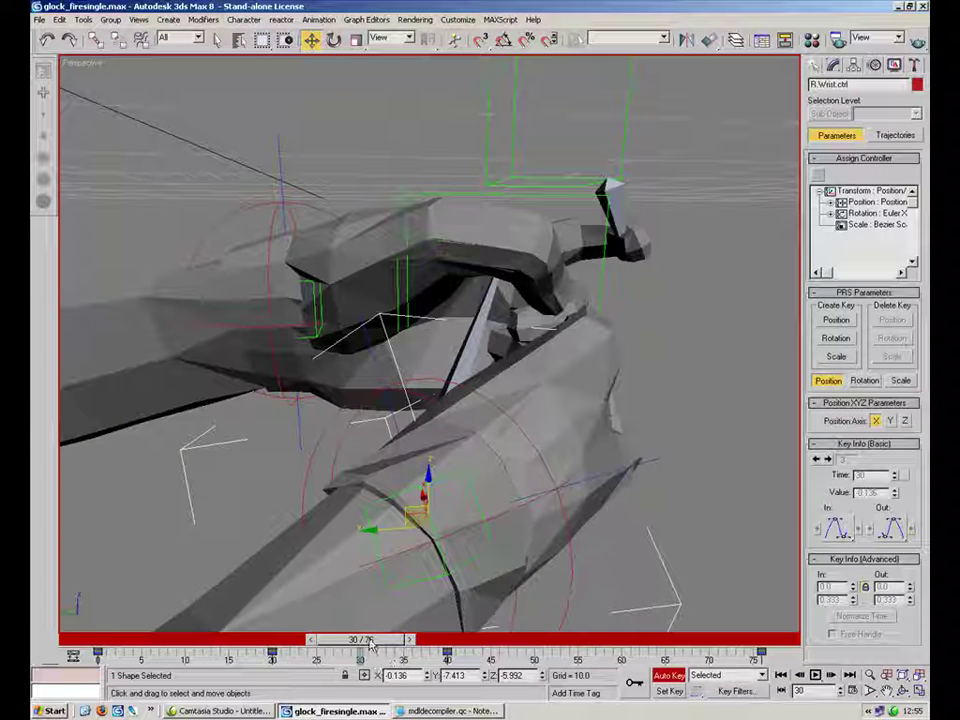
pyautogui.keyDown('alt'); pyautogui.moveTo(450, 513); pyautogui.dragTo(528, 486, button='middle'); pyautogui.keyUp('alt')
pyautogui.moveTo(525, 495)
pyautogui.mouseDown()
pyautogui.moveTo(512, 658)
pyautogui.moveTo(521, 458)
pyautogui.moveTo(522, 472)
pyautogui.mouseUp()
pyautogui.rightClick(522, 476)
pyautogui.keyDown('alt'); pyautogui.moveTo(522, 478); pyautogui.dragTo(430, 478, button='middle'); pyautogui.keyUp('alt')
pyautogui.moveTo(430, 440); pyautogui.dragTo(462, 508)
pyautogui.rightClick(462, 508)
pyautogui.moveTo(371, 641); pyautogui.dragTo(199, 652)
pyautogui.moveTo(424, 432)
pyautogui.mouseDown()
pyautogui.moveTo(514, 570)
pyautogui.moveTo(495, 435)
pyautogui.moveTo(525, 458)
pyautogui.moveTo(401, 529)
pyautogui.moveTo(456, 392)
pyautogui.moveTo(471, 499)
pyautogui.moveTo(383, 488)
pyautogui.moveTo(446, 456)
pyautogui.moveTo(411, 450)
pyautogui.moveTo(476, 462)
pyautogui.moveTo(430, 438)
pyautogui.mouseUp()
pyautogui.moveTo(181, 639); pyautogui.dragTo(640, 612)
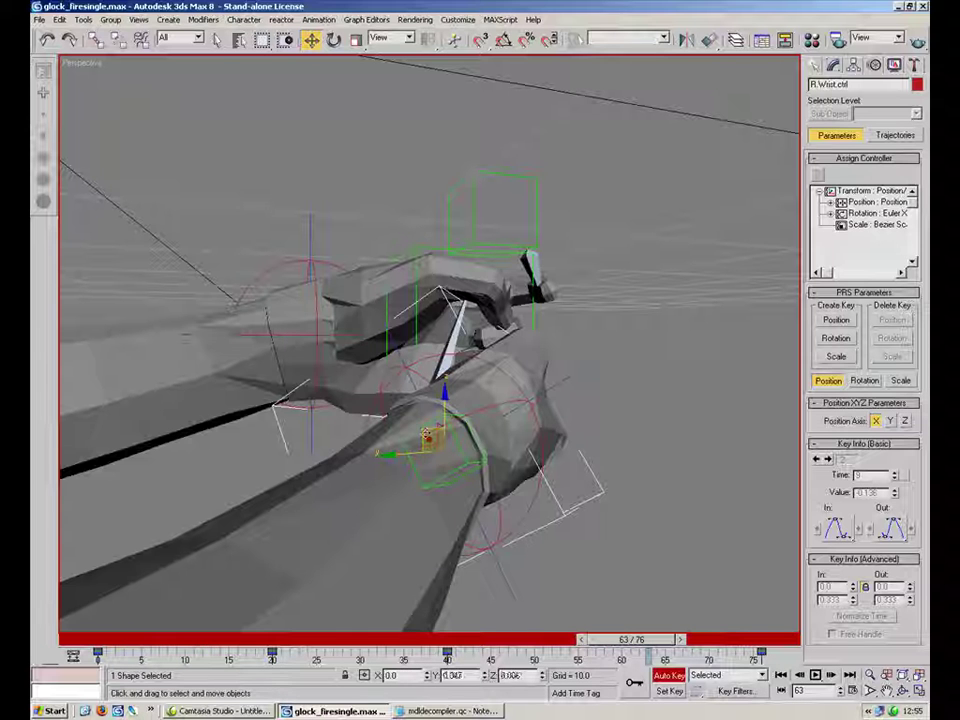
# Try moving G.Body.Dummy at frame 63.
pyautogui.click(504, 377)
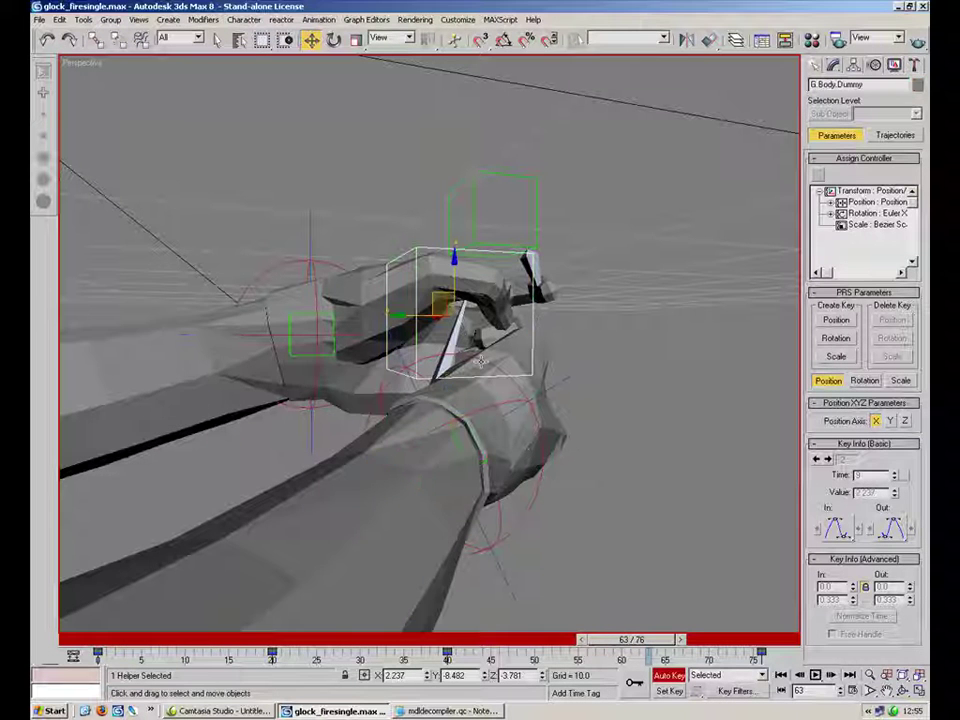
pyautogui.moveTo(442, 303); pyautogui.dragTo(408, 330)
pyautogui.hotkey('ctrl', 'z')
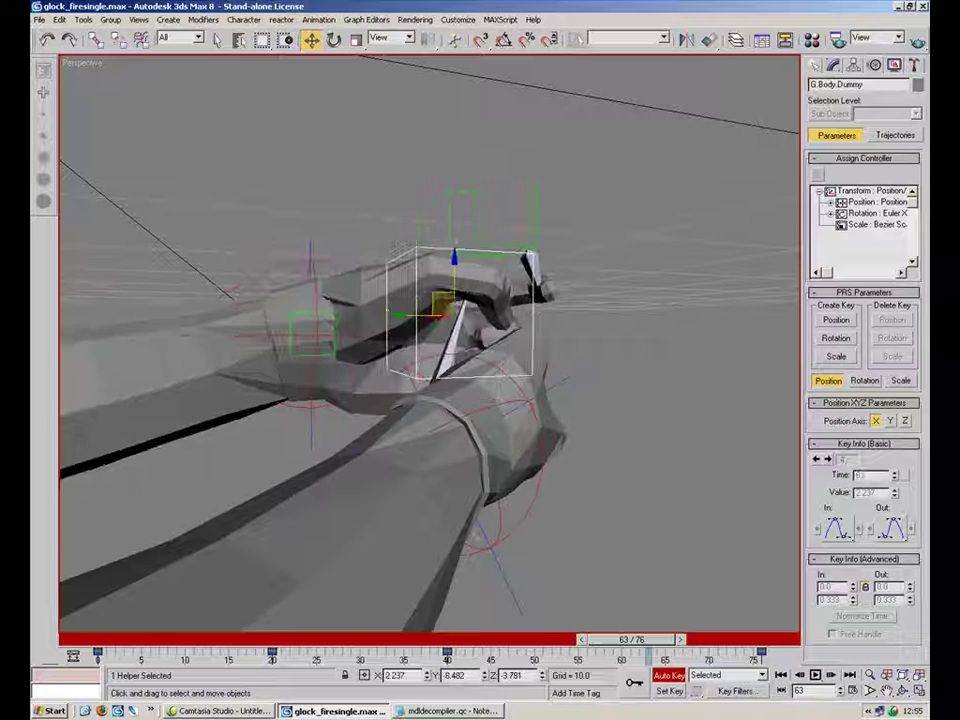
# Examine the right hand and the clip bone at frame 28 from several angles, with R.Wrist.ctrl selected.
pyautogui.moveTo(636, 639); pyautogui.dragTo(345, 640)
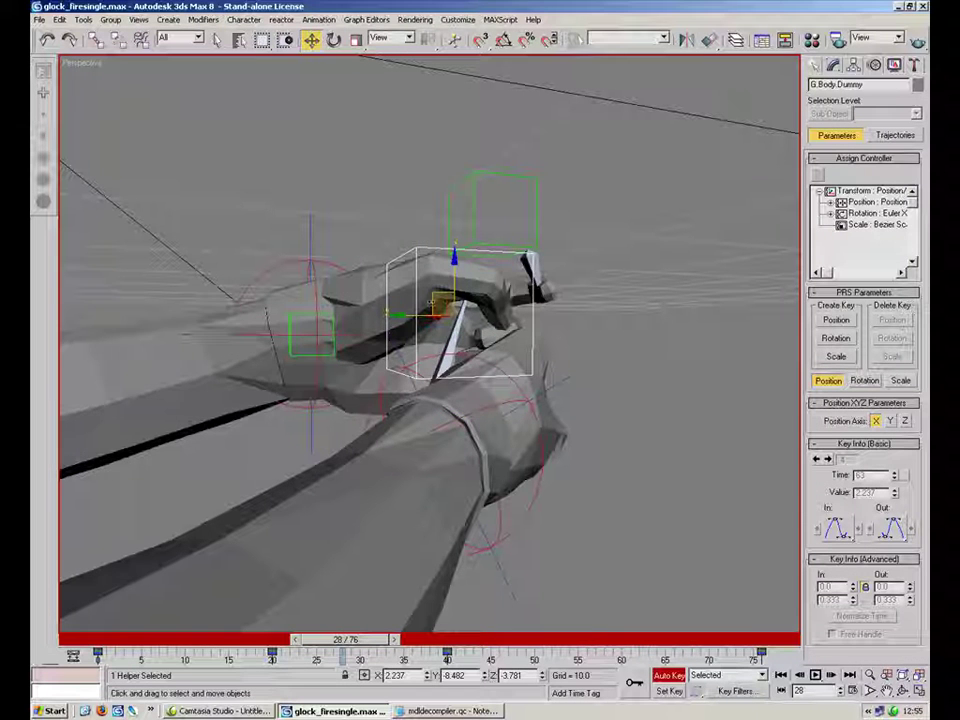
pyautogui.keyDown('alt'); pyautogui.moveTo(430, 400); pyautogui.dragTo(500, 440, button='middle'); pyautogui.keyUp('alt')
pyautogui.click(598, 501)
pyautogui.keyDown('alt'); pyautogui.moveTo(598, 501); pyautogui.dragTo(414, 457, button='middle'); pyautogui.keyUp('alt')
pyautogui.click(366, 208)
pyautogui.keyDown('alt'); pyautogui.moveTo(366, 208); pyautogui.dragTo(643, 467, button='middle'); pyautogui.keyUp('alt')
pyautogui.click(622, 495)
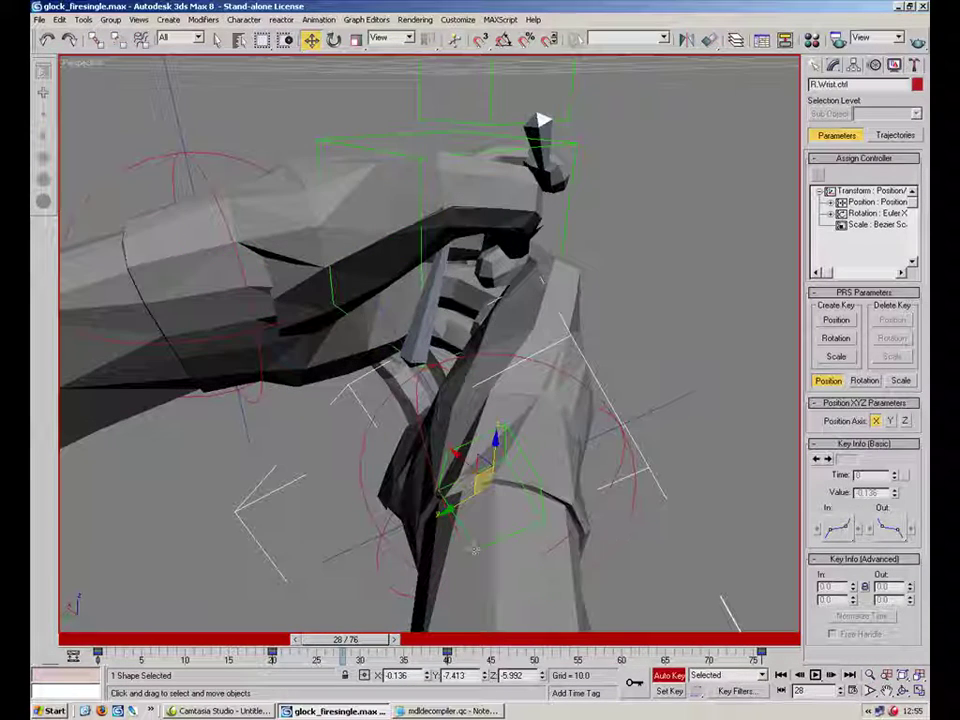
# Review the poses and keys of all objects between frames 0 and 20.
pyautogui.click(611, 523)
pyautogui.moveTo(366, 637); pyautogui.dragTo(95, 638)
pyautogui.keyDown('alt'); pyautogui.moveTo(141, 606); pyautogui.dragTo(347, 495, button='middle'); pyautogui.keyUp('alt')
pyautogui.hotkey('ctrl', 'a')
pyautogui.moveTo(113, 638); pyautogui.dragTo(245, 638)
pyautogui.moveTo(303, 638); pyautogui.dragTo(95, 610)
pyautogui.click(283, 546)
pyautogui.moveTo(176, 637); pyautogui.dragTo(293, 640)
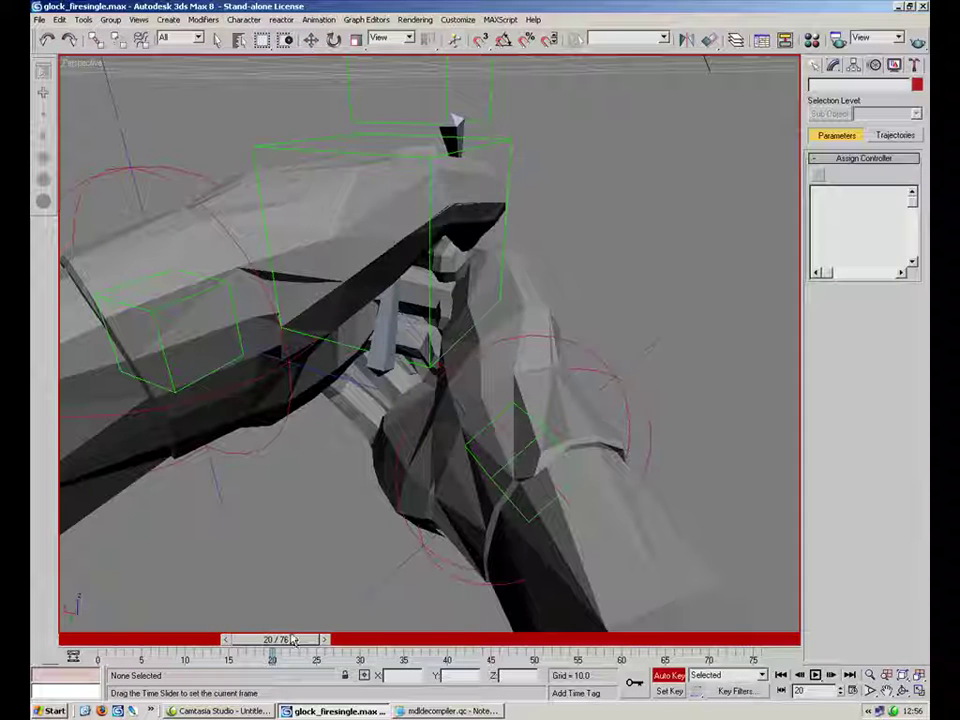
# At frame 19, move G.Body.Dummy upward and sideways to about X 3.65 and tilt it over.
pyautogui.click(378, 129)
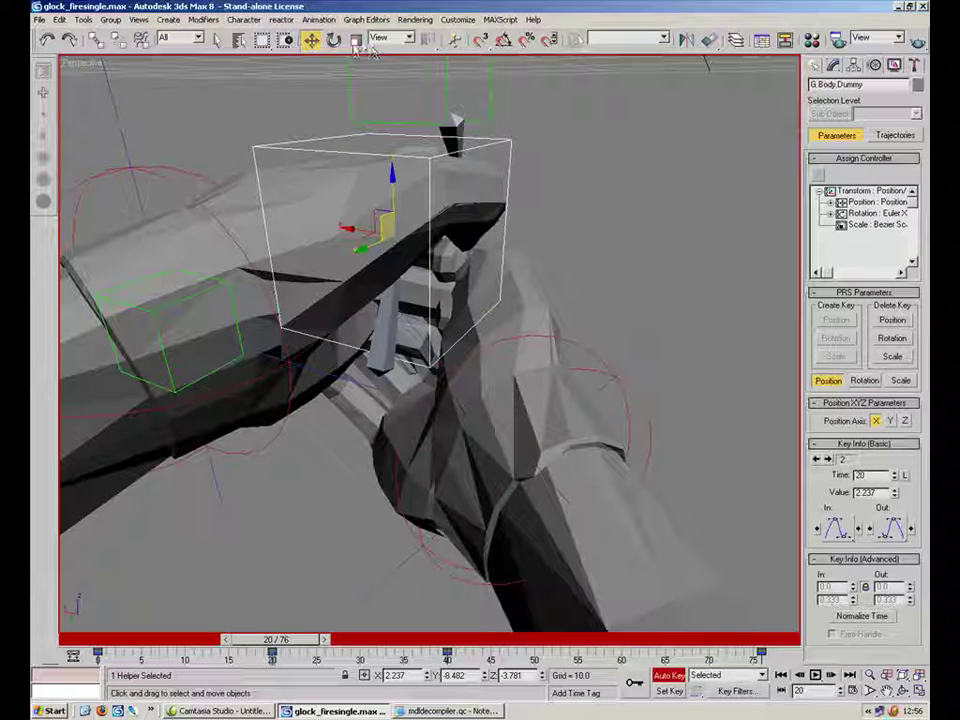
pyautogui.moveTo(276, 638); pyautogui.dragTo(267, 638)
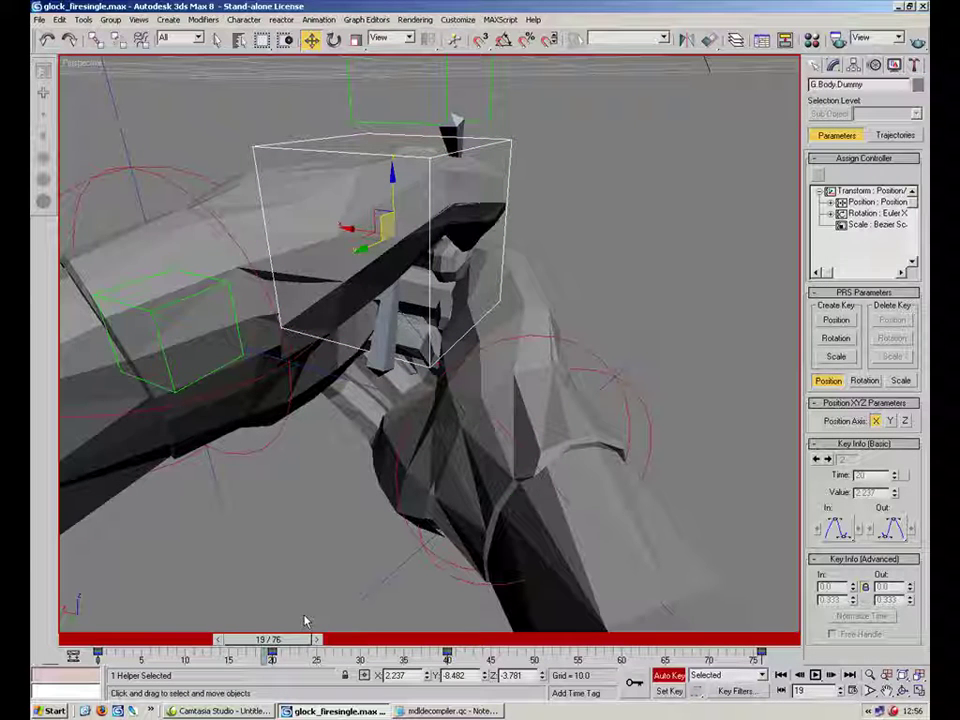
pyautogui.keyDown('alt'); pyautogui.moveTo(335, 361); pyautogui.dragTo(323, 108, button='middle'); pyautogui.keyUp('alt')
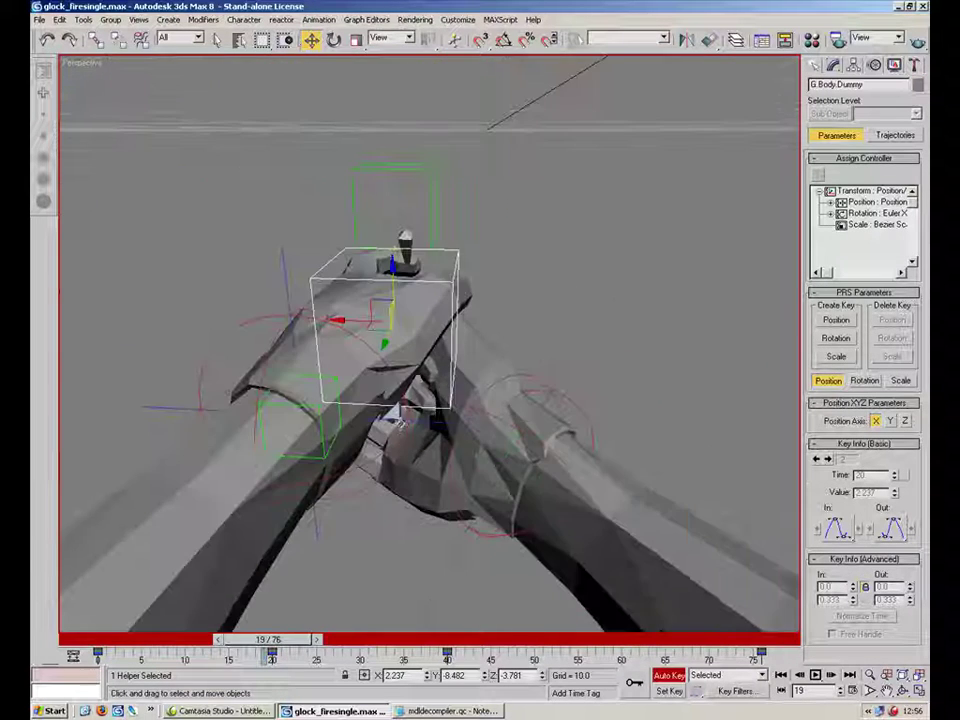
pyautogui.moveTo(381, 311); pyautogui.dragTo(913, 600)
pyautogui.press('e')
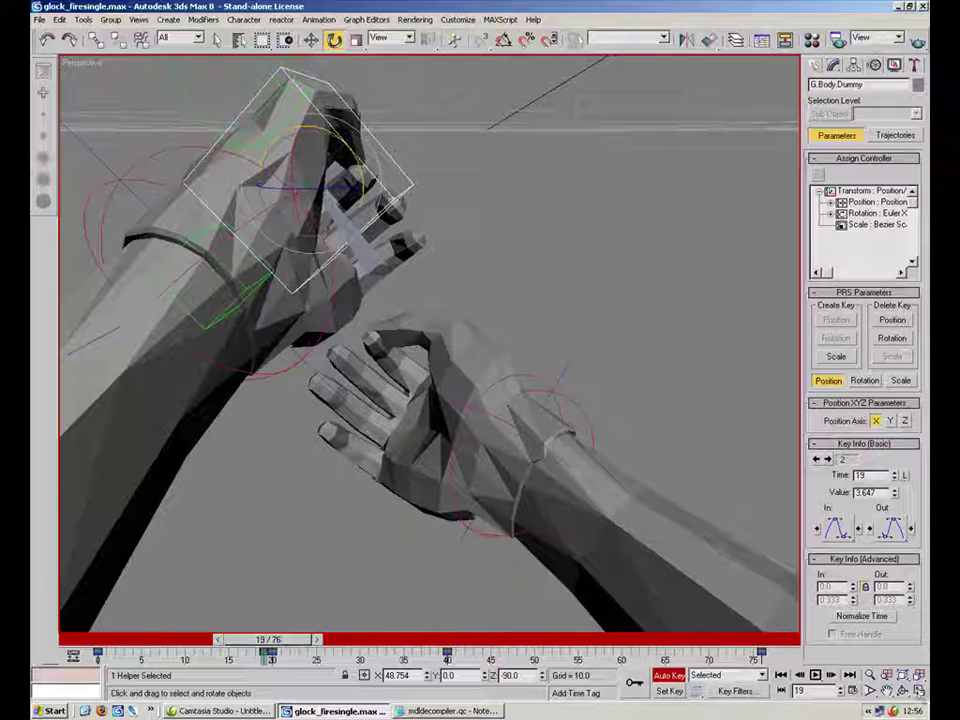
# Show all four viewports, set the reference coordinate system to Local, and rotate G.Body.Dummy further at frame 19.
pyautogui.hotkey('alt', 'w')
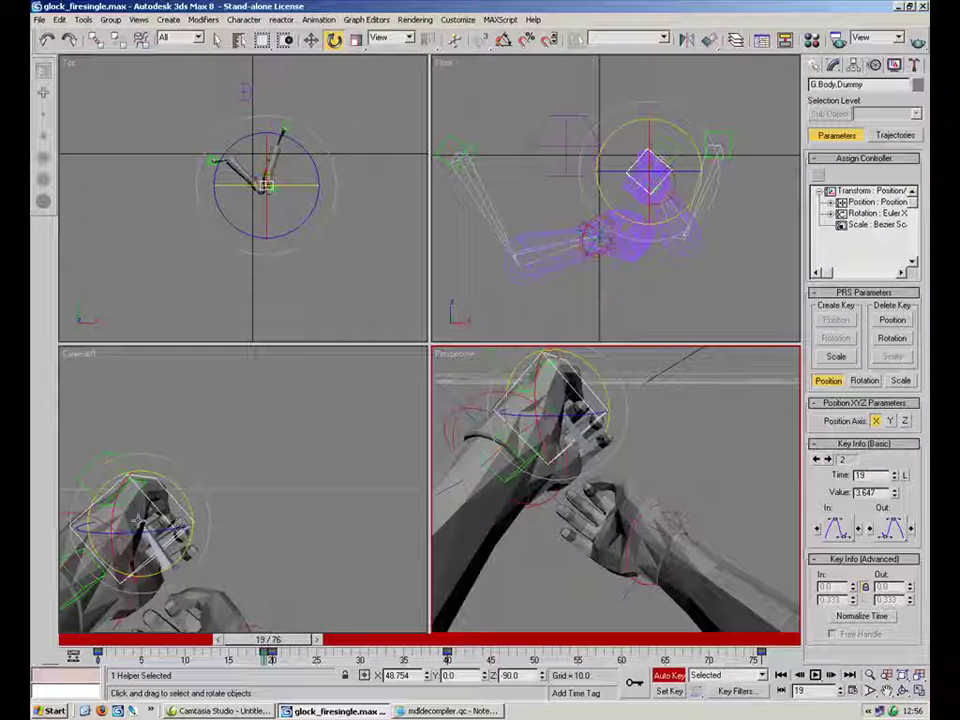
pyautogui.keyDown('alt'); pyautogui.moveTo(396, 357); pyautogui.dragTo(388, 67, button='middle'); pyautogui.keyUp('alt')
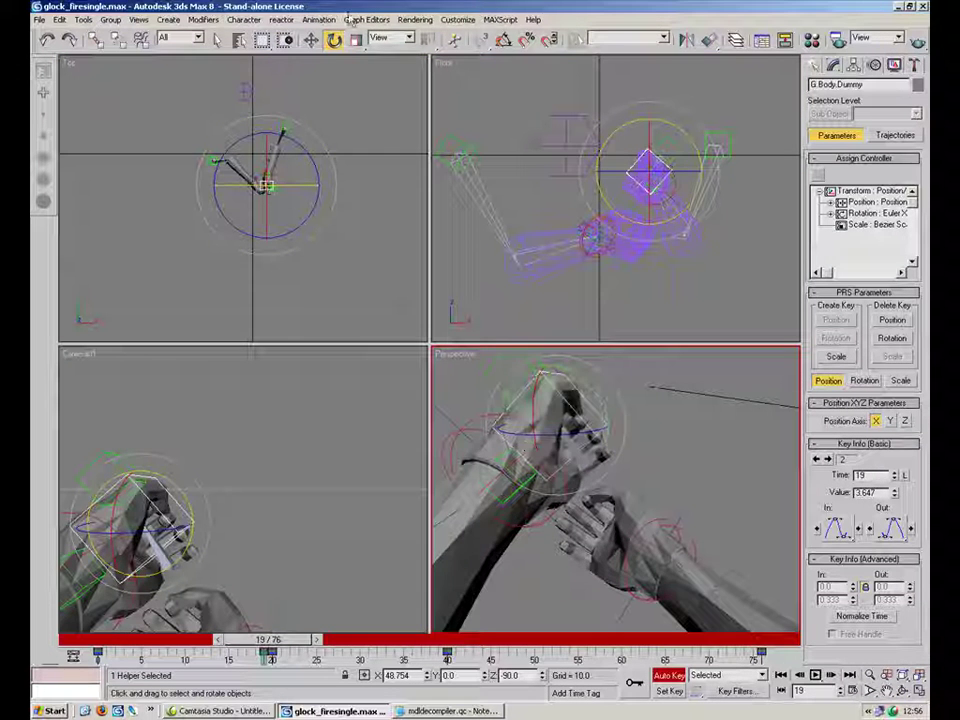
pyautogui.click(410, 38)
pyautogui.click(385, 87)
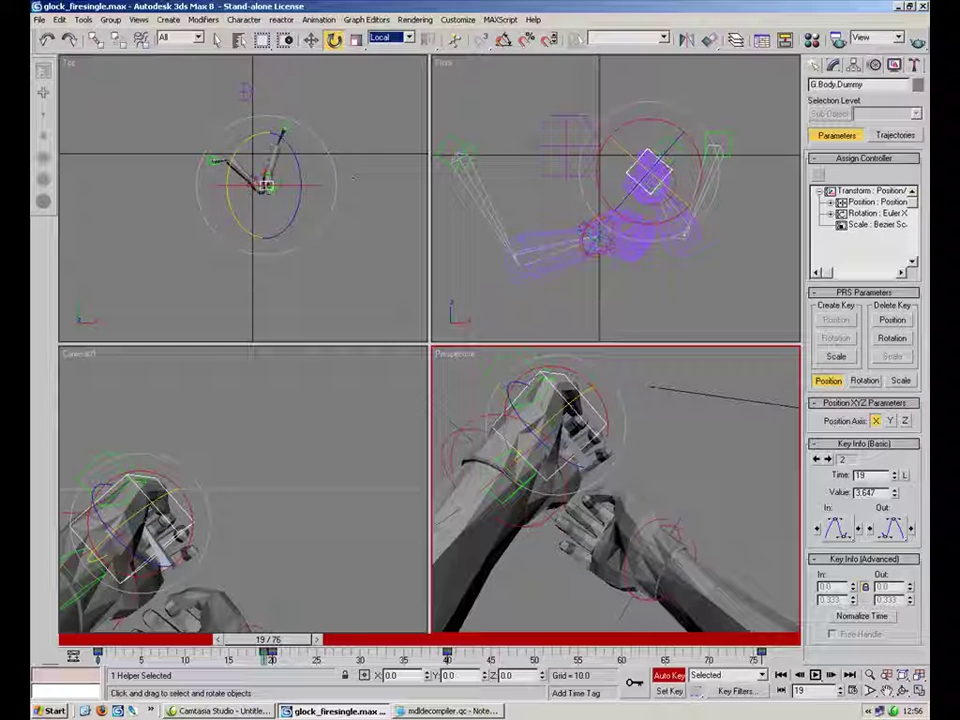
pyautogui.moveTo(146, 506); pyautogui.dragTo(112, 520)
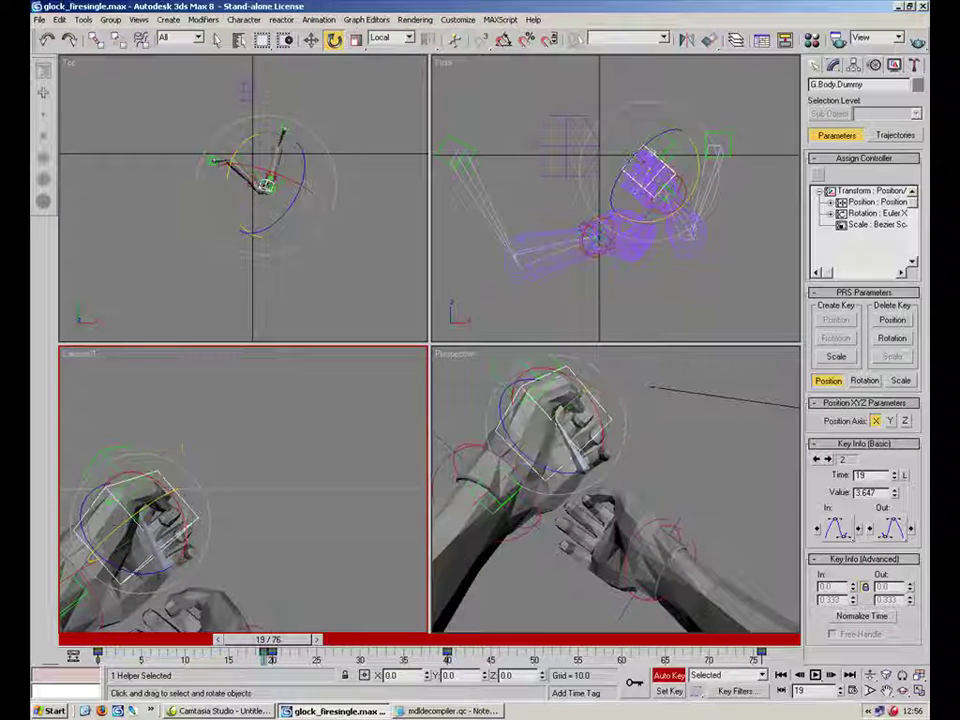
# Unhide the gun mesh and refine G.Body.Dummy's rotation at frame 19 in the camera view so the Glock turns sideways.
pyautogui.rightClick(310, 437)
pyautogui.click(320, 375)
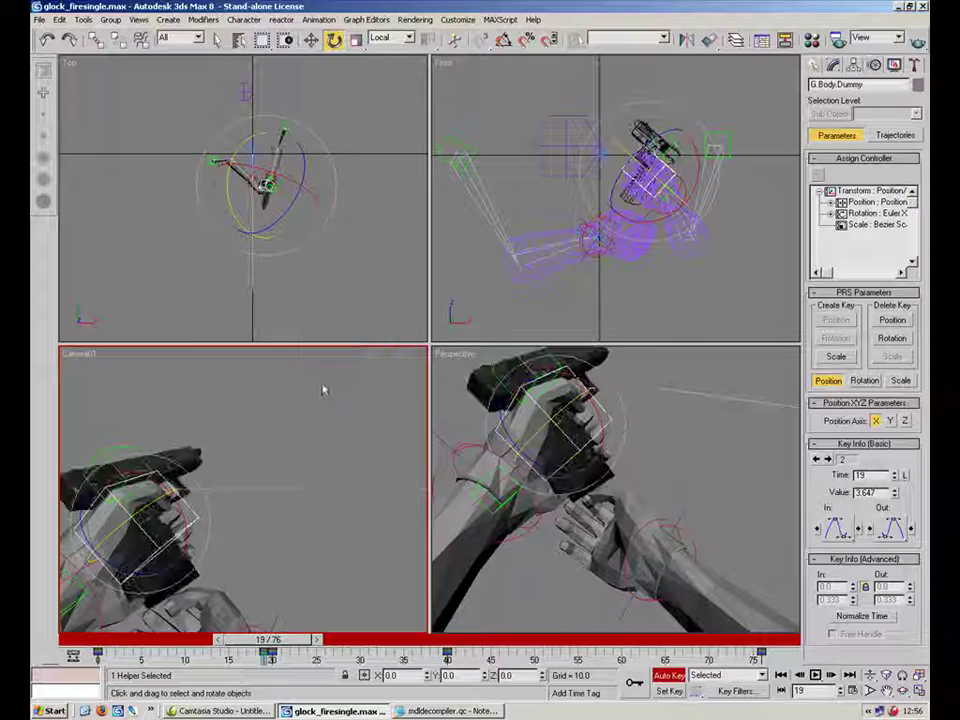
pyautogui.moveTo(160, 470); pyautogui.dragTo(125, 494)
pyautogui.moveTo(96, 556); pyautogui.dragTo(106, 564)
pyautogui.moveTo(177, 527); pyautogui.dragTo(170, 502)
# Move G.Body.Dummy at frame 19 to about X 2.285, Z -1.21 in the enlarged camera view.
pyautogui.click(311, 40)
pyautogui.moveTo(90, 524); pyautogui.dragTo(93, 523)
pyautogui.hotkey('alt', 'w')
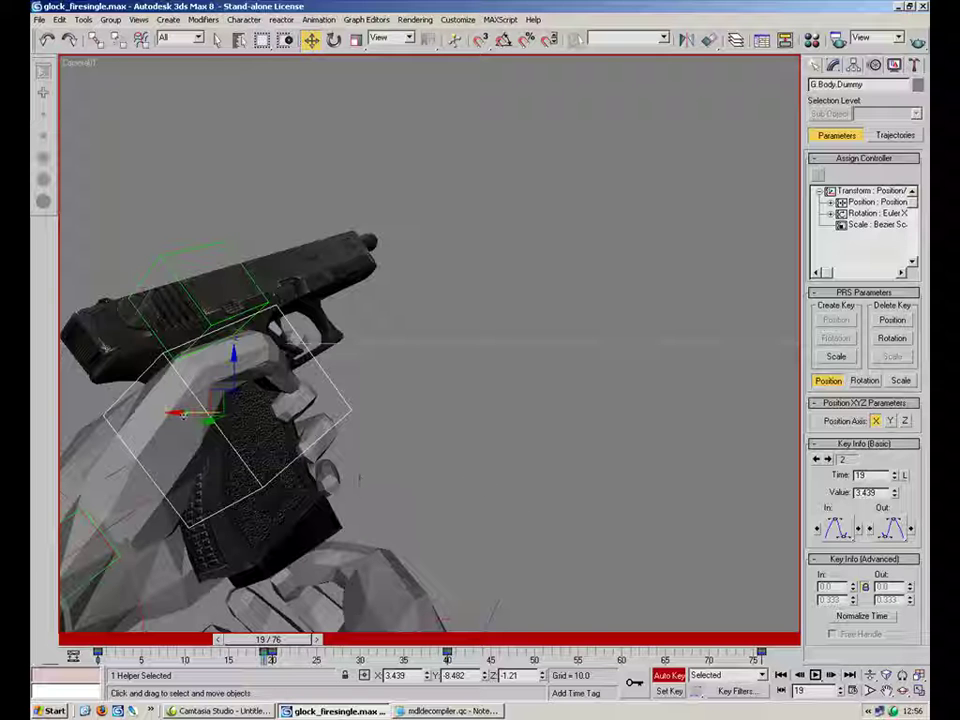
pyautogui.moveTo(184, 414); pyautogui.dragTo(251, 414)
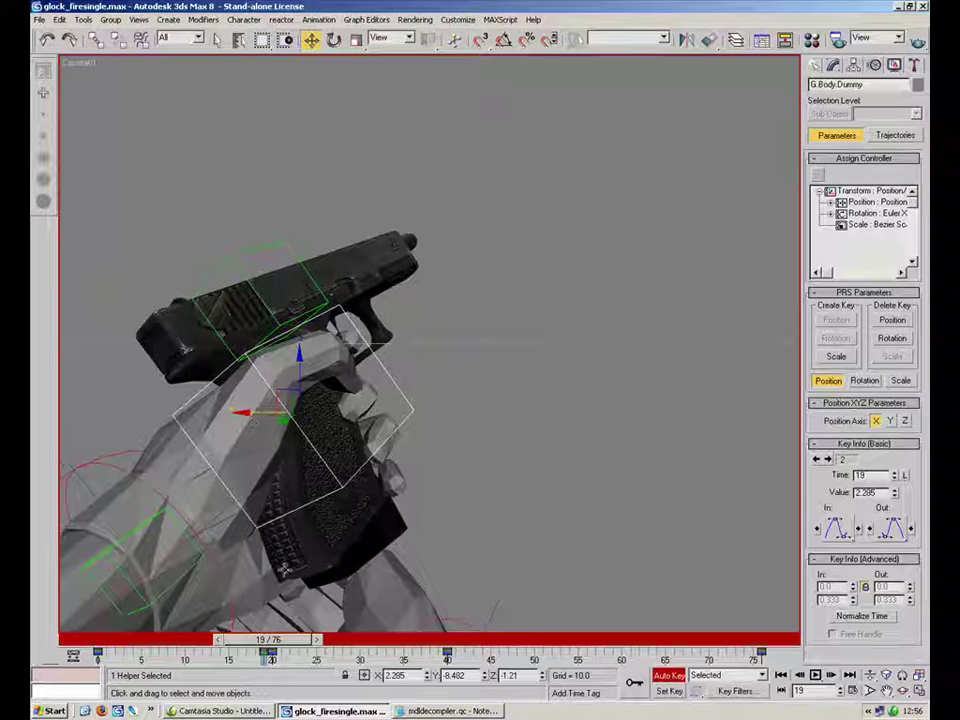
# Copy G.Body.Dummy's frame 19 pose into a position, rotation and scale key at frame 20.
pyautogui.moveTo(305, 639)
pyautogui.mouseDown()
pyautogui.moveTo(105, 647)
pyautogui.moveTo(296, 638)
pyautogui.mouseUp()
pyautogui.press('w')
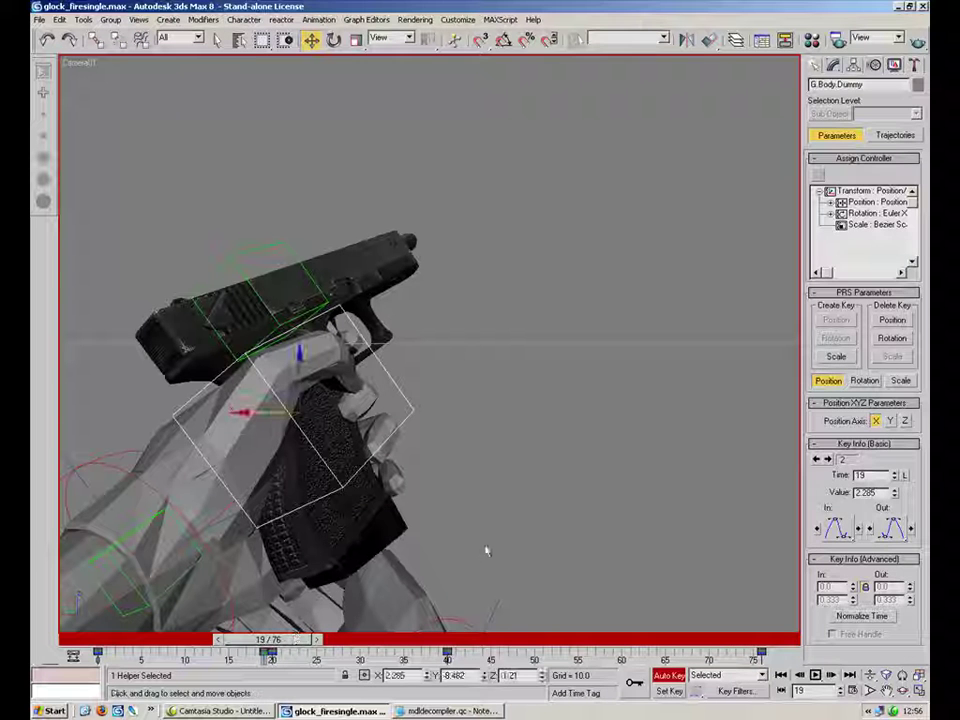
pyautogui.click(460, 621)
pyautogui.moveTo(272, 641); pyautogui.dragTo(308, 643)
pyautogui.hotkey('ctrl', 'a')
pyautogui.press('w')
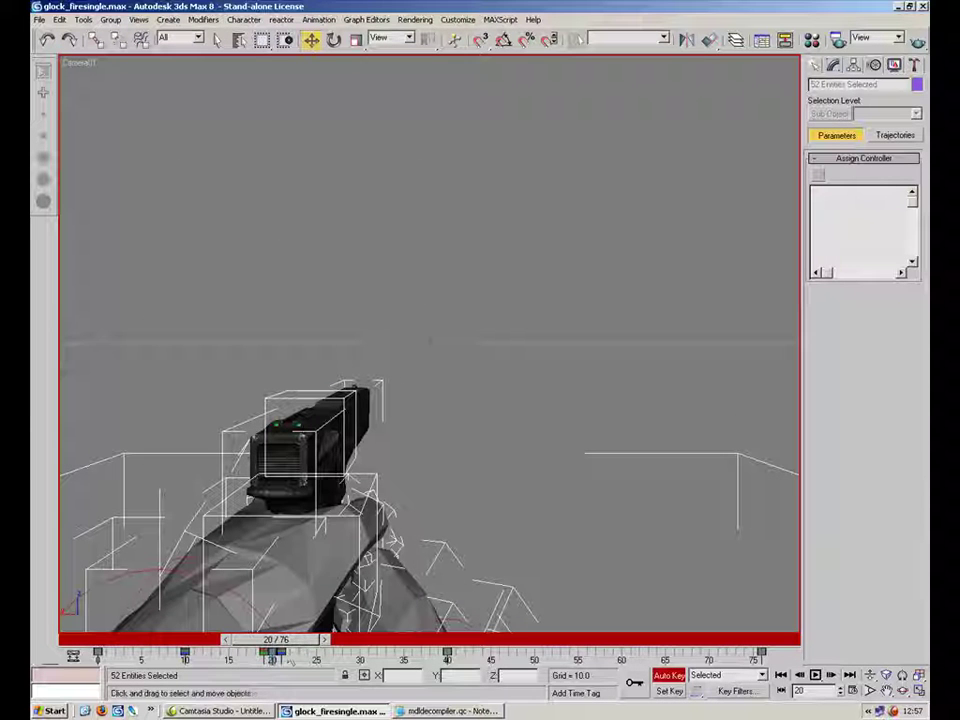
pyautogui.moveTo(286, 643); pyautogui.dragTo(275, 643)
pyautogui.click(407, 489)
pyautogui.click(373, 482)
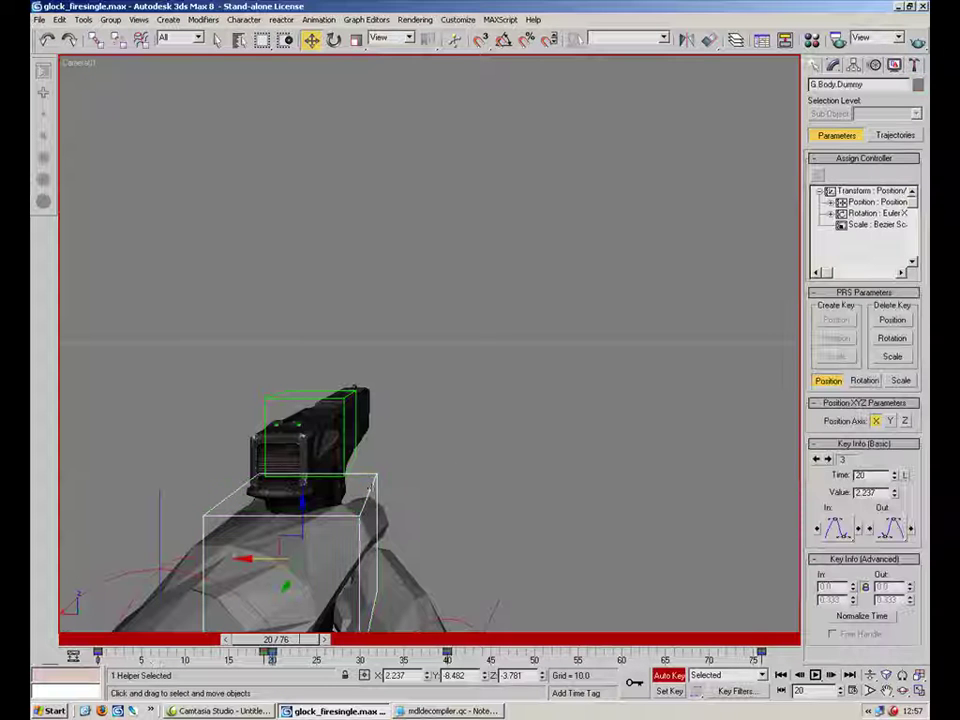
pyautogui.rightClick(272, 638)
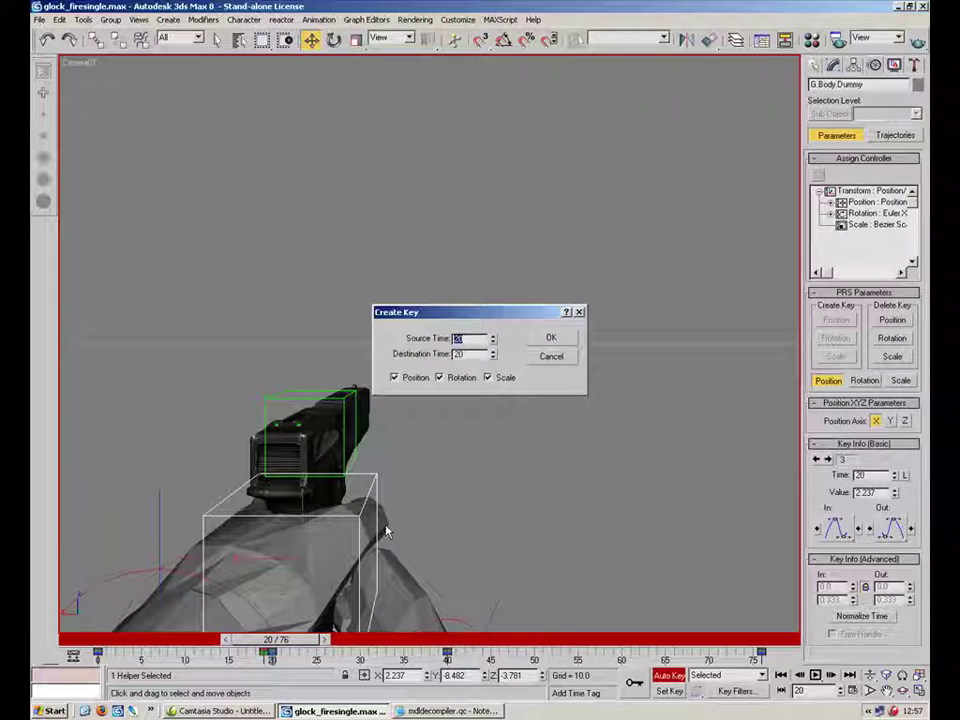
pyautogui.click(551, 338)
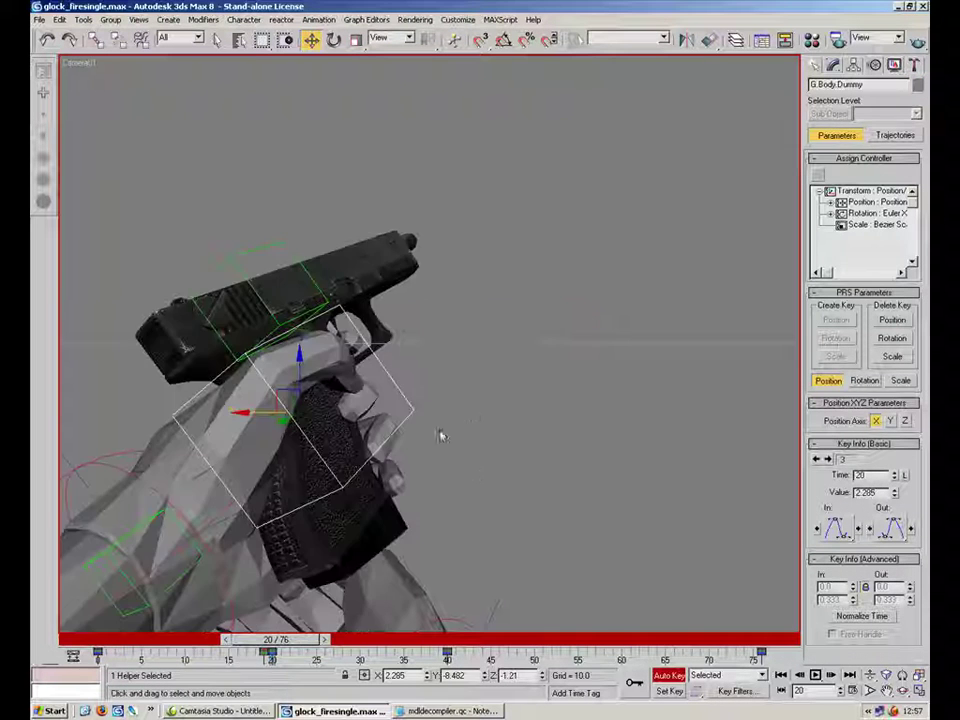
# Create a position, rotation and scale key for G.Body.Dummy at frame 40 with Create Key.
pyautogui.moveTo(288, 640); pyautogui.dragTo(459, 646)
pyautogui.rightClick(459, 642)
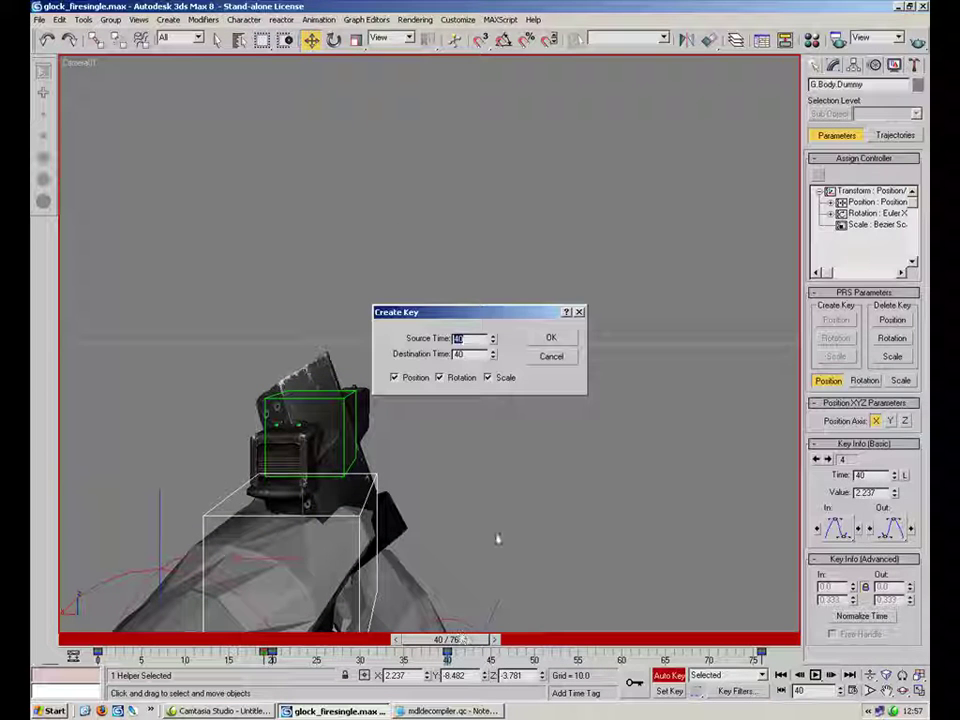
pyautogui.click(551, 338)
# Review the gun's motion between frames 10 and 40, glance at mdldecompiler.qc in Notepad, and clear the selection at frame 10.
pyautogui.moveTo(452, 641); pyautogui.dragTo(413, 630)
pyautogui.moveTo(177, 636); pyautogui.dragTo(294, 628)
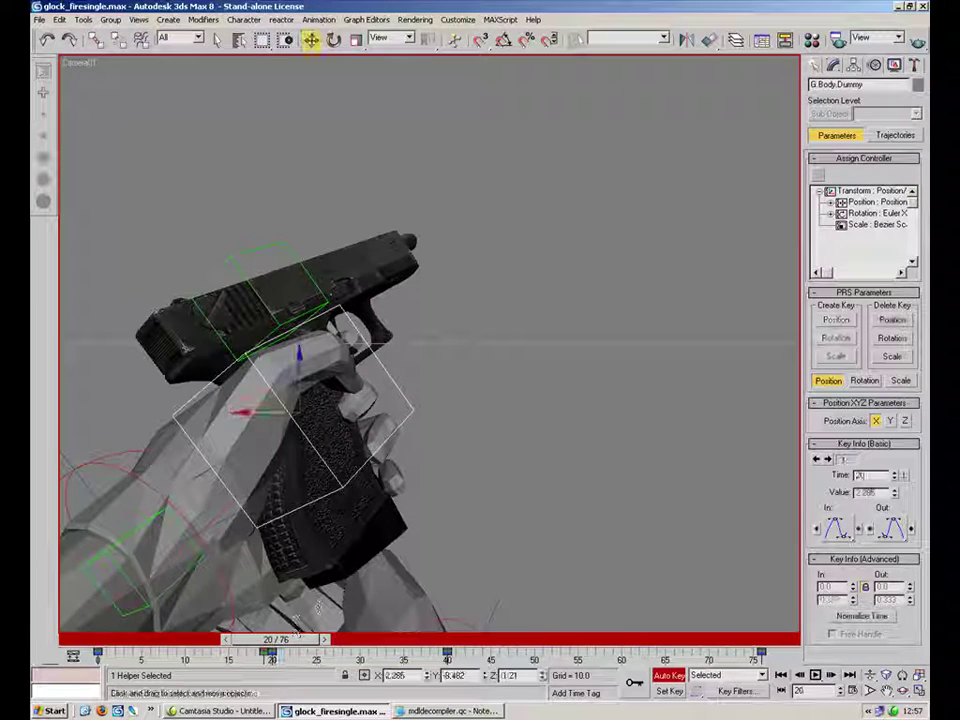
pyautogui.click(428, 712)
pyautogui.click(431, 711)
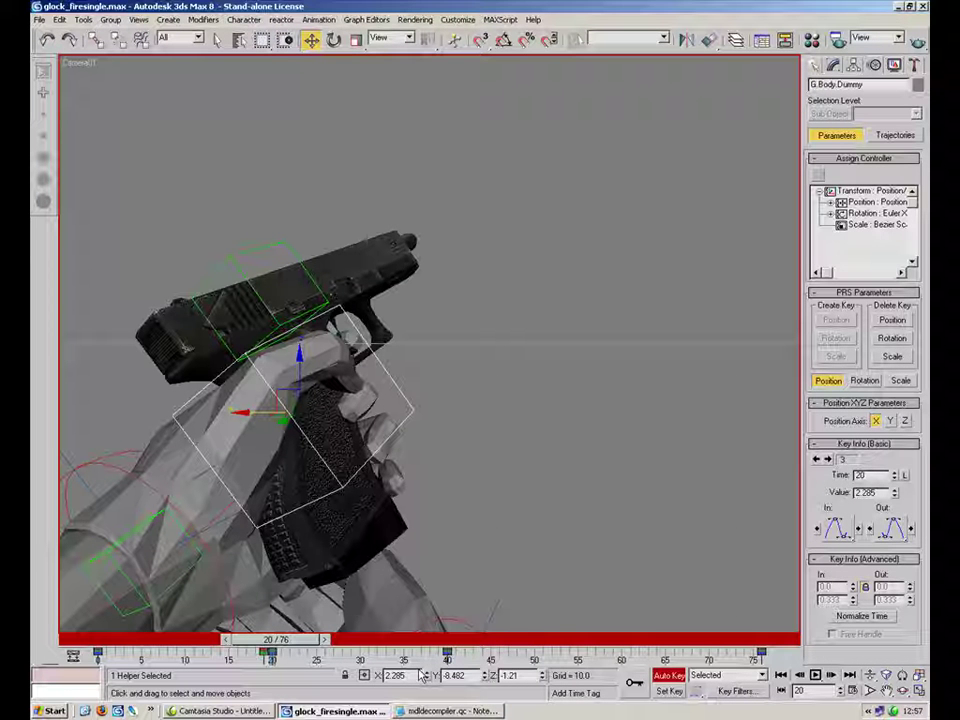
pyautogui.moveTo(275, 640); pyautogui.dragTo(210, 645)
pyautogui.press('w')
pyautogui.click(523, 572)
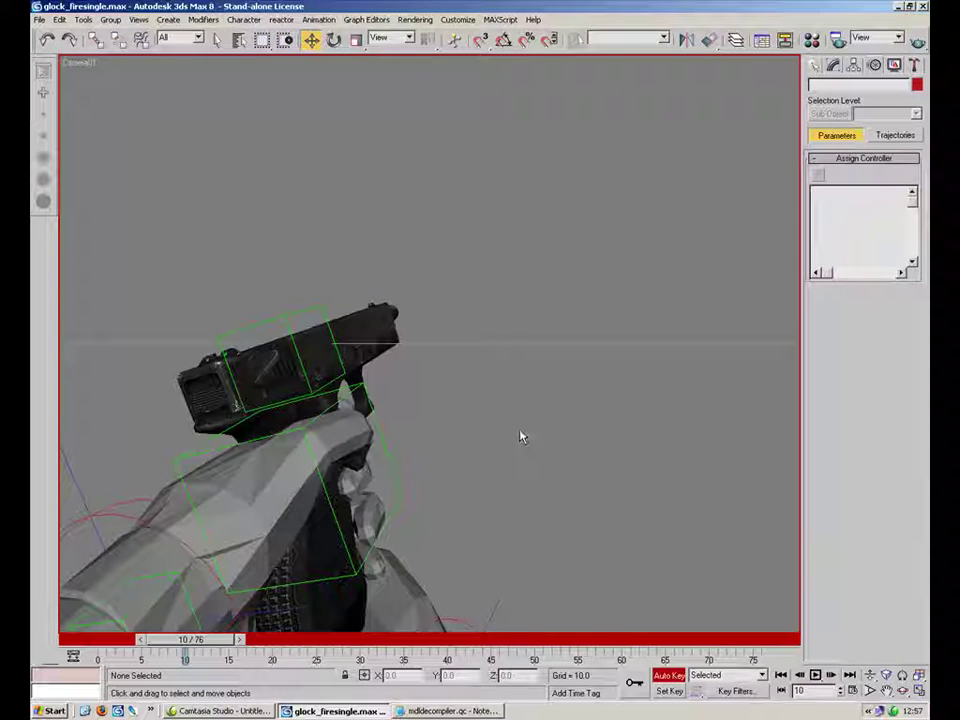
# Inspect both hands and the grip in the enlarged Perspective view at frames 10 and 20, and select Glock.Mesh.
pyautogui.hotkey('alt', 'w')
pyautogui.rightClick(608, 488)
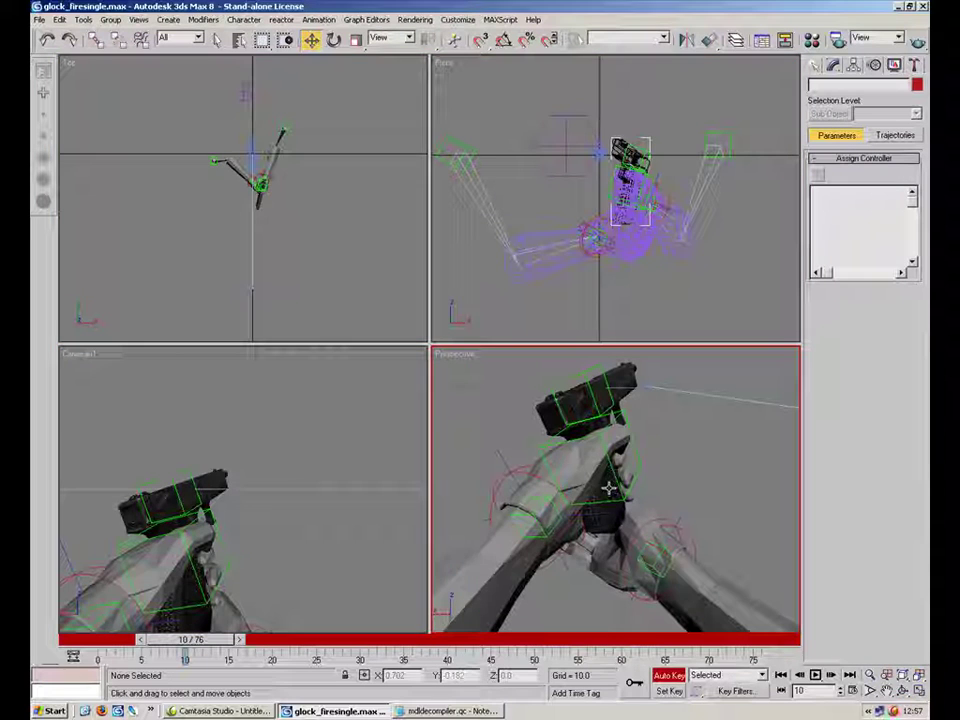
pyautogui.click(918, 692)
pyautogui.keyDown('alt'); pyautogui.moveTo(615, 467); pyautogui.dragTo(507, 475, button='middle'); pyautogui.keyUp('alt')
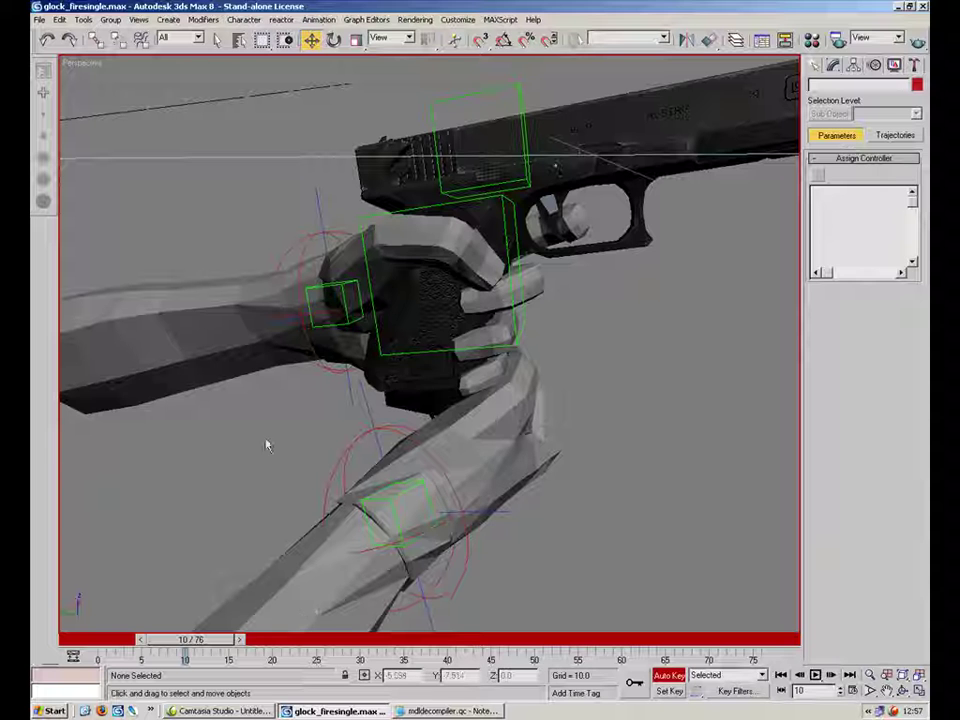
pyautogui.keyDown('alt'); pyautogui.moveTo(335, 463); pyautogui.dragTo(316, 562, button='middle'); pyautogui.keyUp('alt')
pyautogui.moveTo(213, 638); pyautogui.dragTo(313, 640)
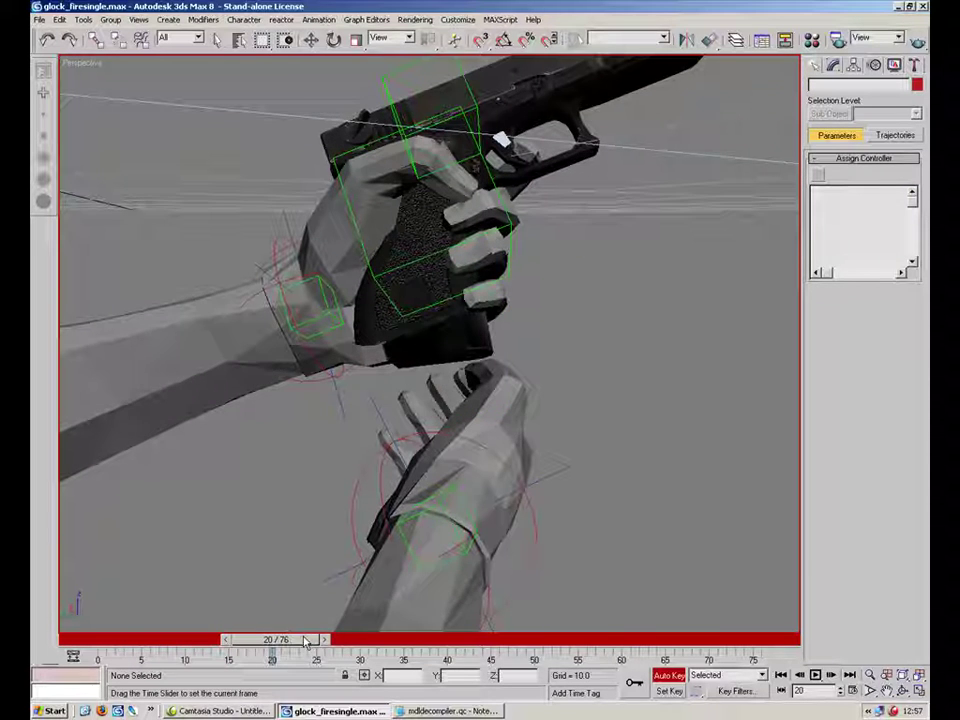
pyautogui.keyDown('alt'); pyautogui.moveTo(607, 366); pyautogui.dragTo(501, 253, button='middle'); pyautogui.keyUp('alt')
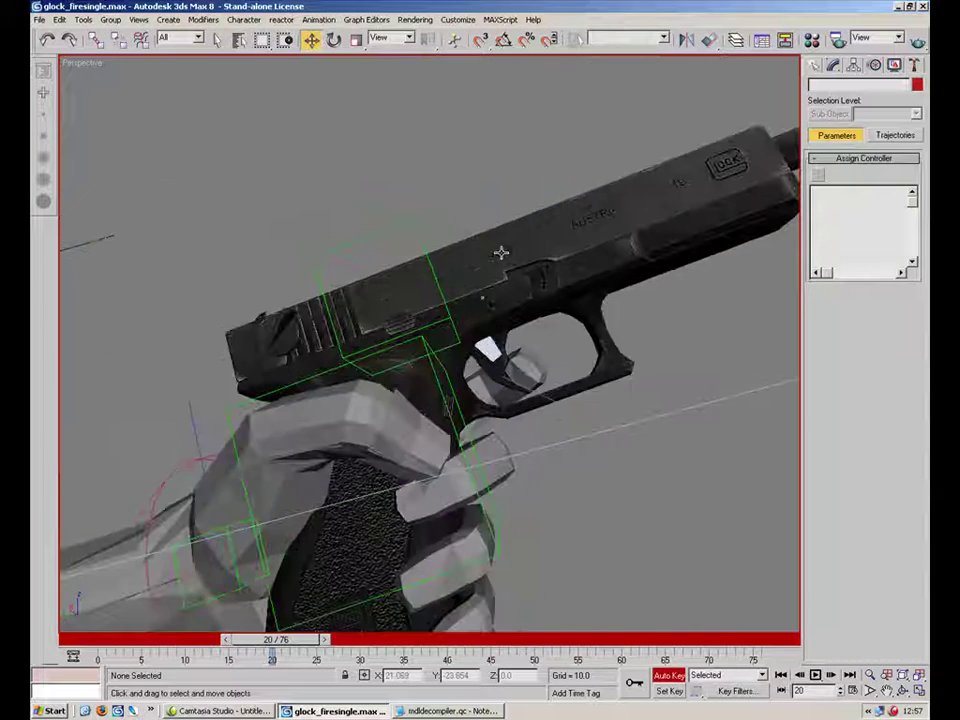
pyautogui.click(501, 253)
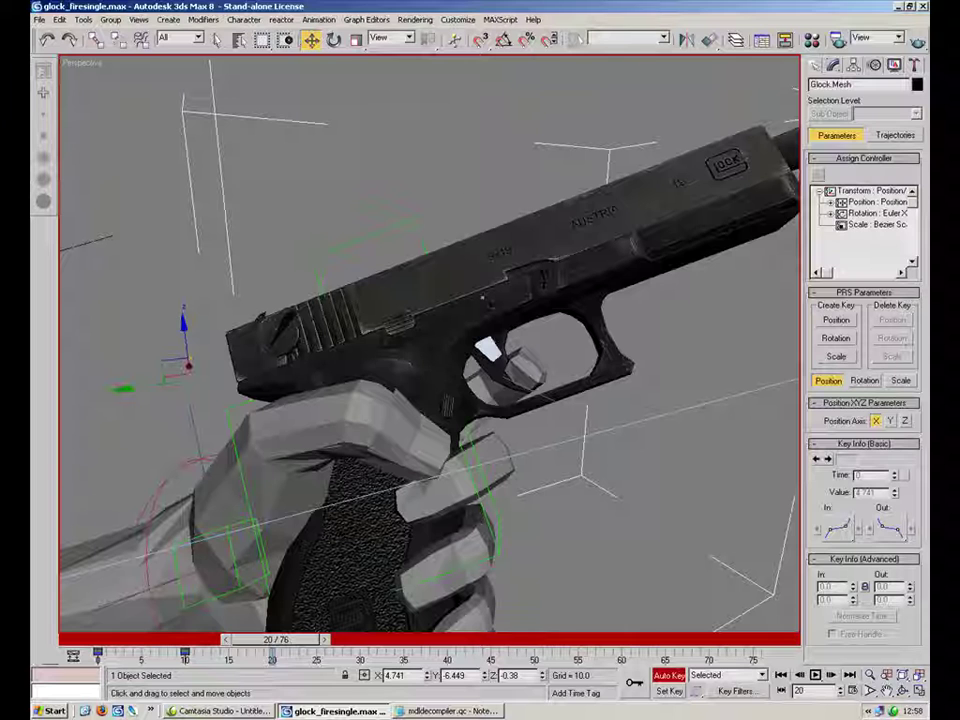
# Select G.Slide.Dummy at frame 21 and set the Move reference coordinate system to Local.
pyautogui.click(418, 228)
pyautogui.moveTo(287, 641); pyautogui.dragTo(318, 648)
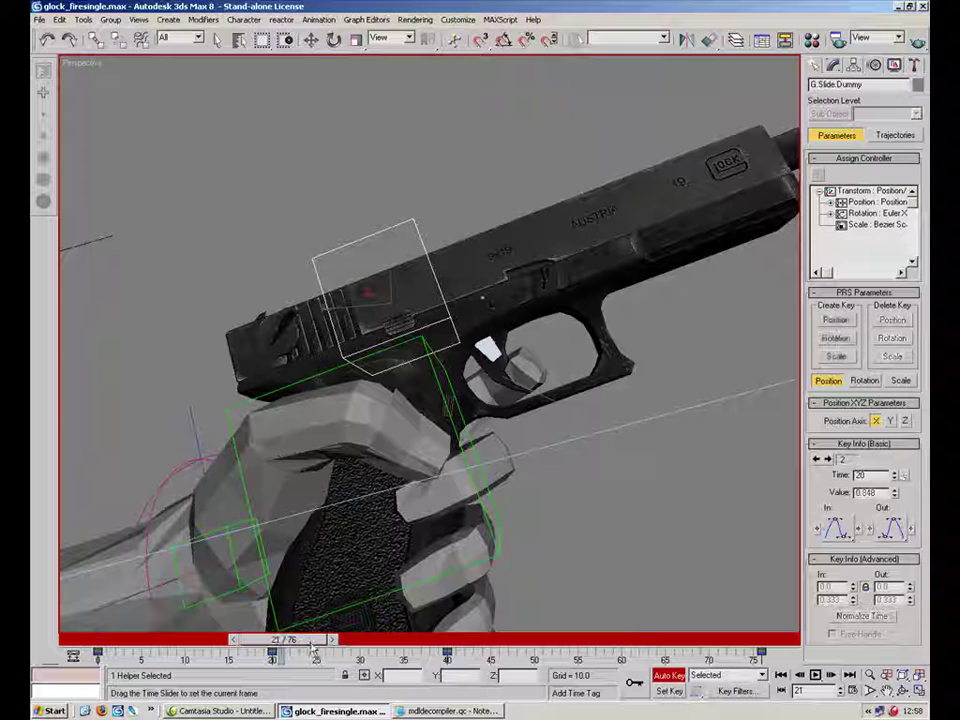
pyautogui.press('w')
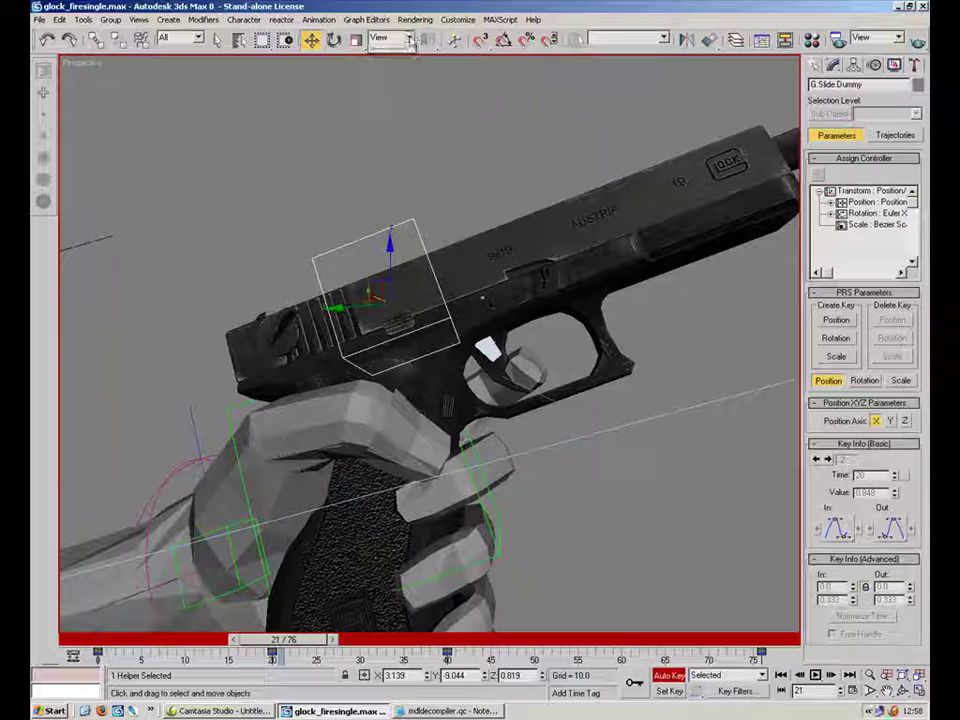
pyautogui.click(408, 40)
pyautogui.click(385, 87)
# Try pulling G.Slide.Dummy backward along its local axis at frame 21, undo it, and clear the selection.
pyautogui.moveTo(436, 292); pyautogui.dragTo(362, 313)
pyautogui.keyDown('alt'); pyautogui.moveTo(362, 313); pyautogui.dragTo(511, 407, button='middle'); pyautogui.keyUp('alt')
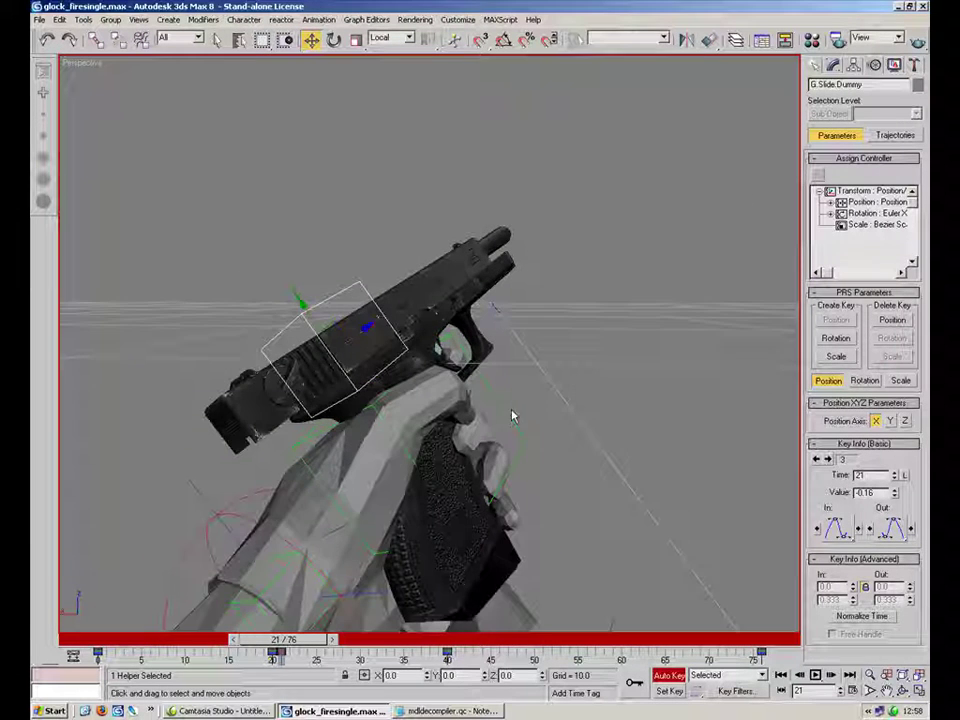
pyautogui.press('c')
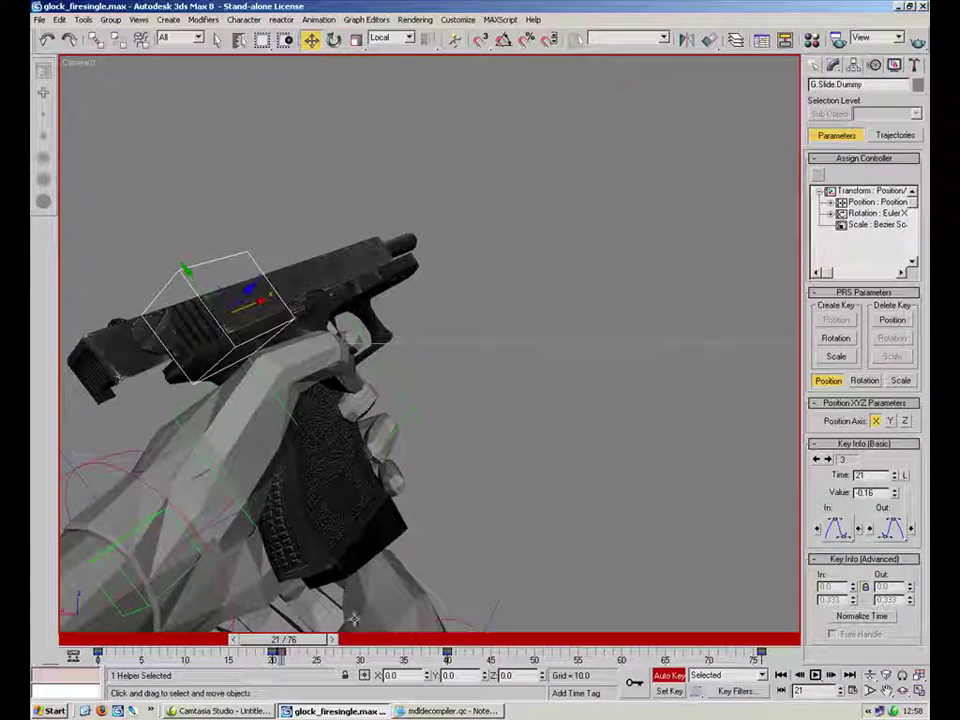
pyautogui.hotkey('ctrl', 'z')
pyautogui.moveTo(288, 292); pyautogui.dragTo(256, 313)
pyautogui.click(256, 313)
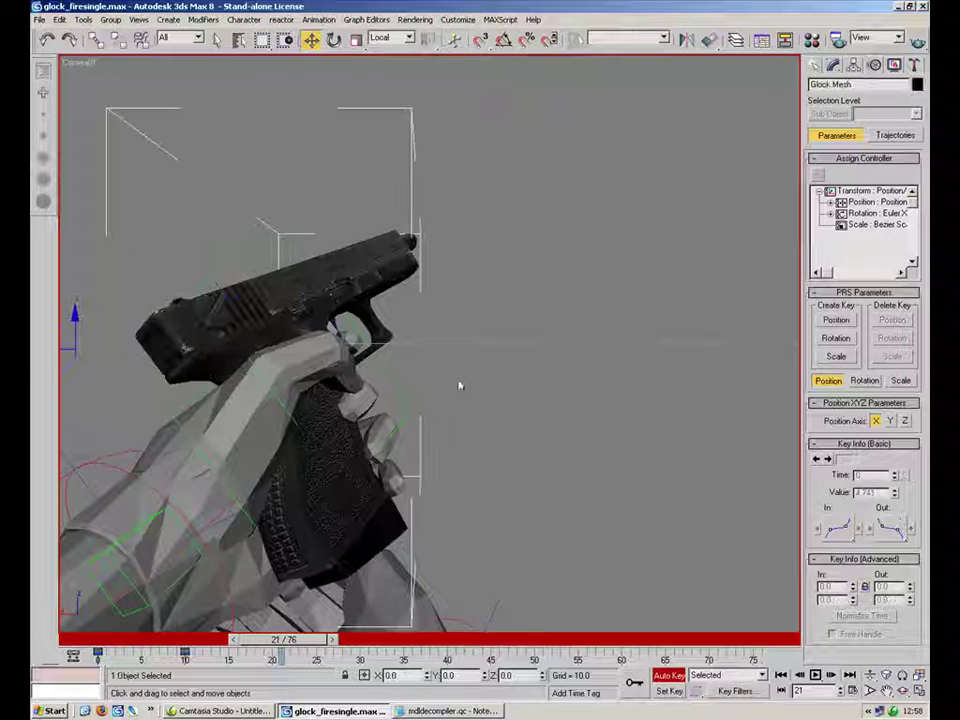
pyautogui.click(489, 440)
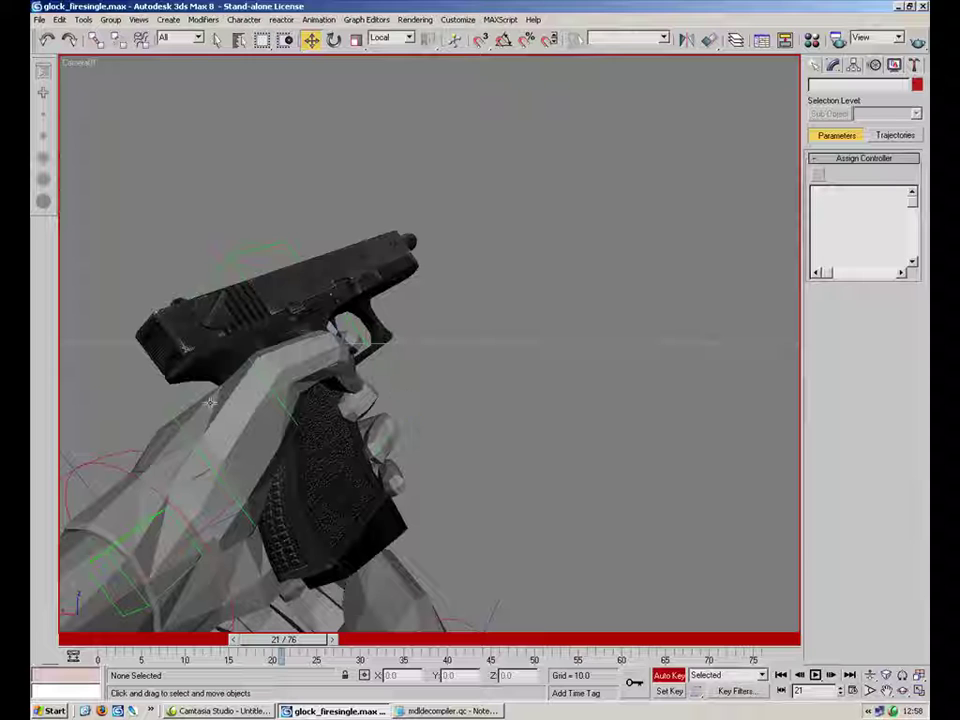
# Rotate G.Body.Dummy slightly around its local axis and raise it together with the gun at frame 19.
pyautogui.click(250, 387)
pyautogui.click(333, 40)
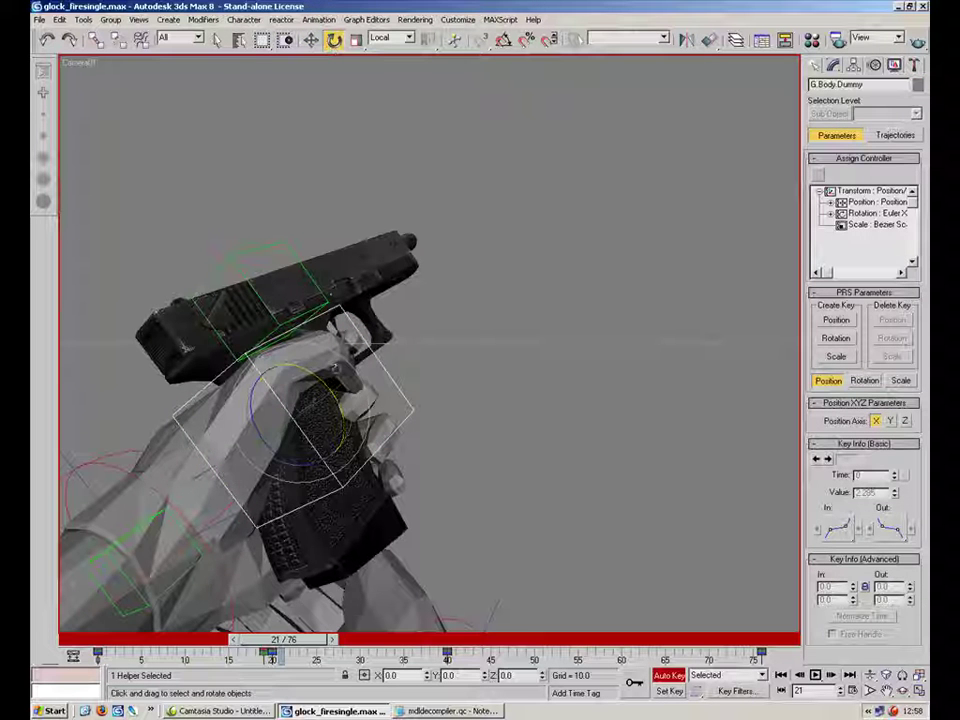
pyautogui.moveTo(326, 412); pyautogui.dragTo(318, 459)
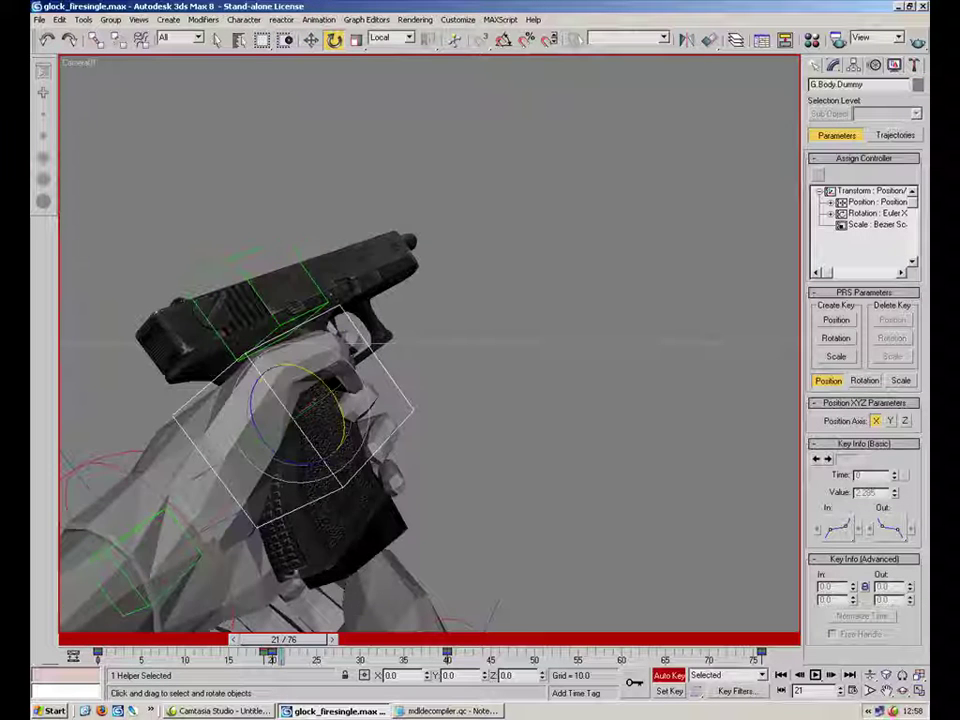
pyautogui.moveTo(297, 645)
pyautogui.mouseDown()
pyautogui.moveTo(272, 641)
pyautogui.moveTo(289, 641)
pyautogui.mouseUp()
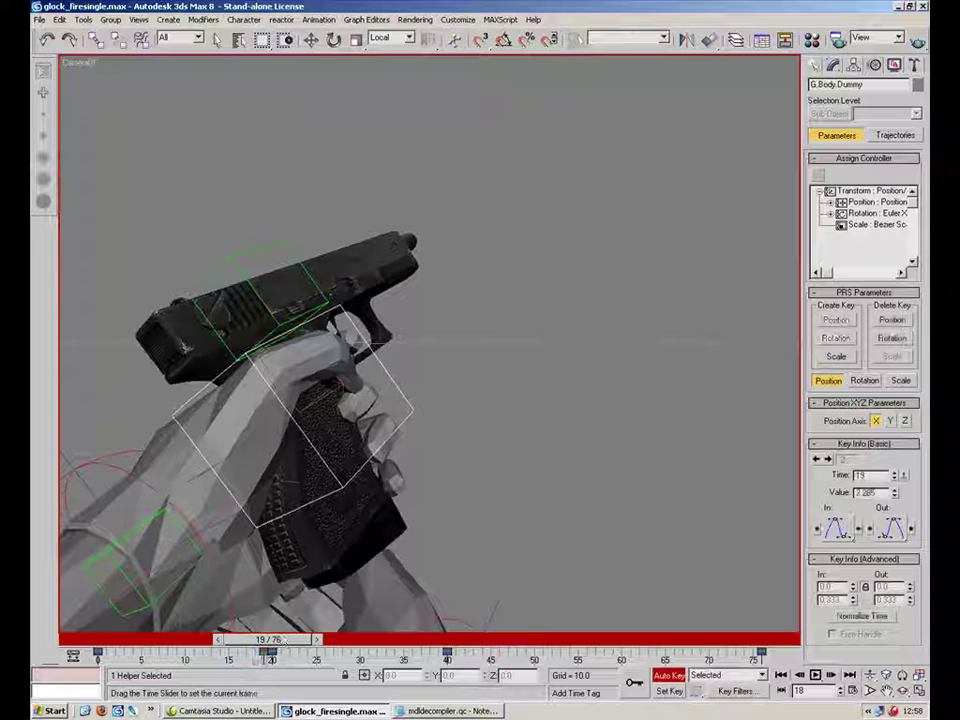
pyautogui.moveTo(333, 407); pyautogui.dragTo(322, 372)
pyautogui.click(311, 40)
pyautogui.keyDown('alt'); pyautogui.moveTo(283, 383); pyautogui.dragTo(320, 512, button='middle'); pyautogui.keyUp('alt')
# Select Glock.Mesh and open its Skin modifier settings.
pyautogui.click(320, 512)
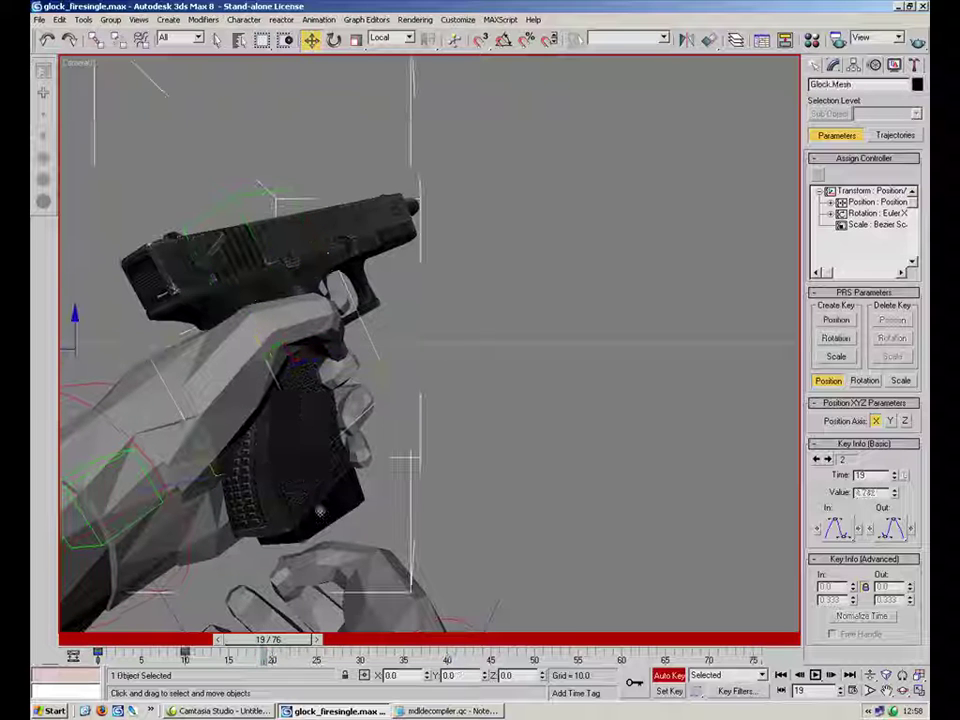
pyautogui.click(386, 510)
pyautogui.click(325, 528)
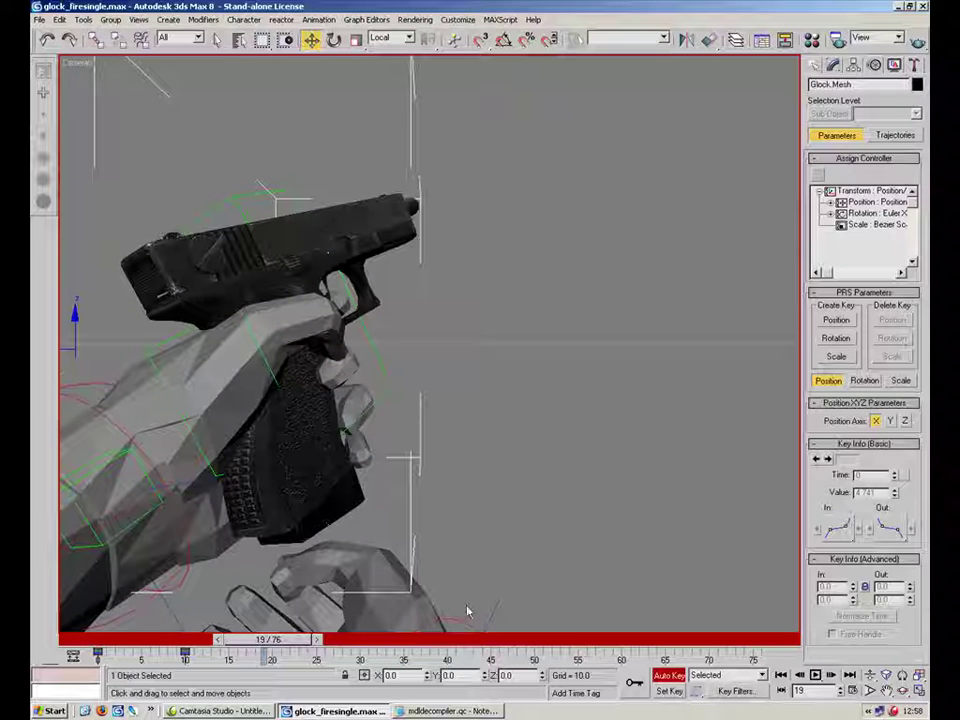
pyautogui.click(449, 511)
pyautogui.click(332, 521)
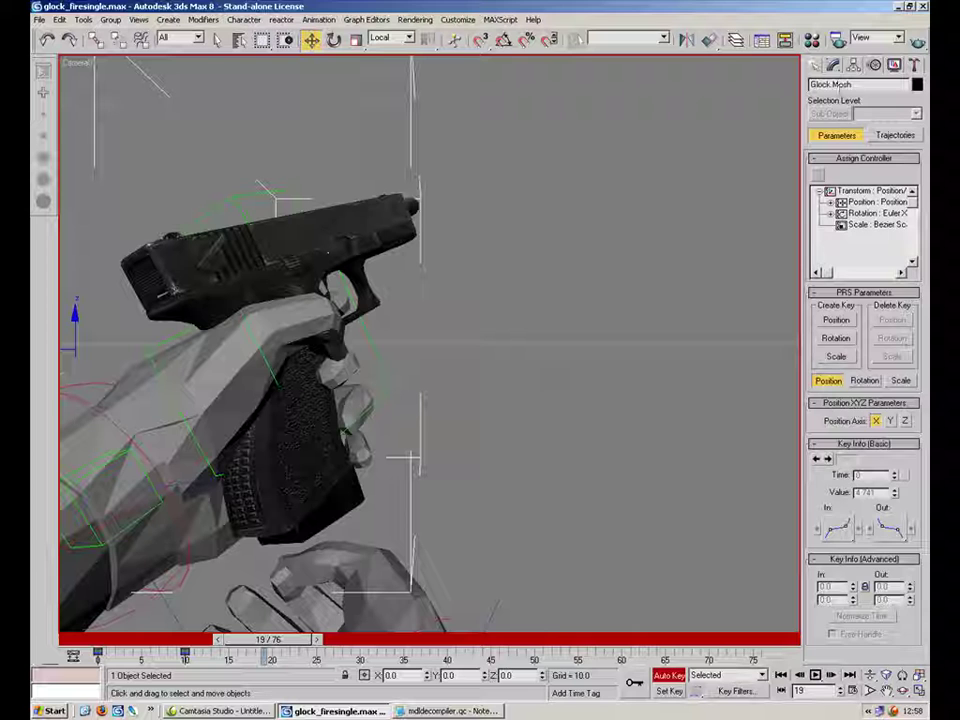
pyautogui.click(834, 66)
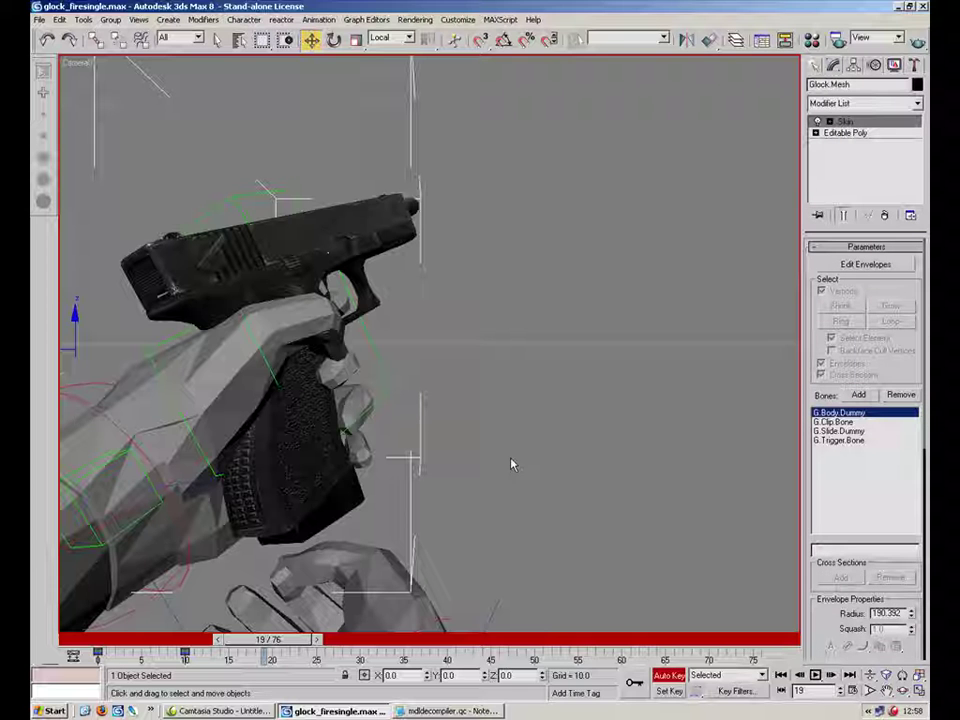
# In the enlarged Perspective view, move R.Wrist.ctrl closer to the pistol grip at frame 19.
pyautogui.hotkey('alt', 'w')
pyautogui.middleClick(714, 522)
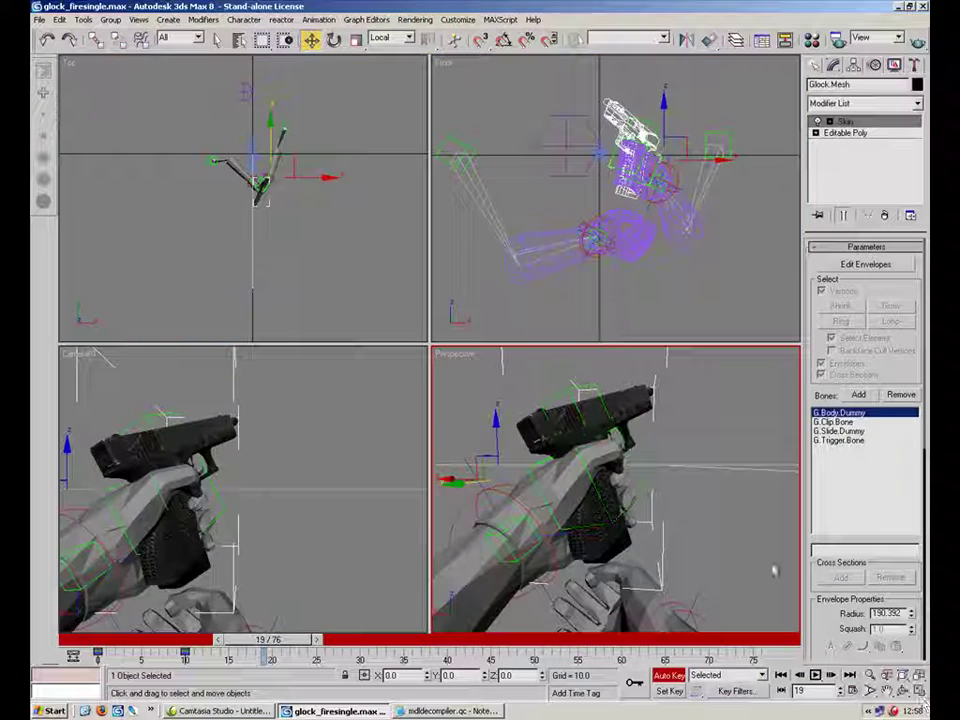
pyautogui.hotkey('alt', 'w')
pyautogui.scroll(3, 534, 377)
pyautogui.moveTo(534, 377); pyautogui.dragTo(542, 273, button='middle')
pyautogui.click(602, 439)
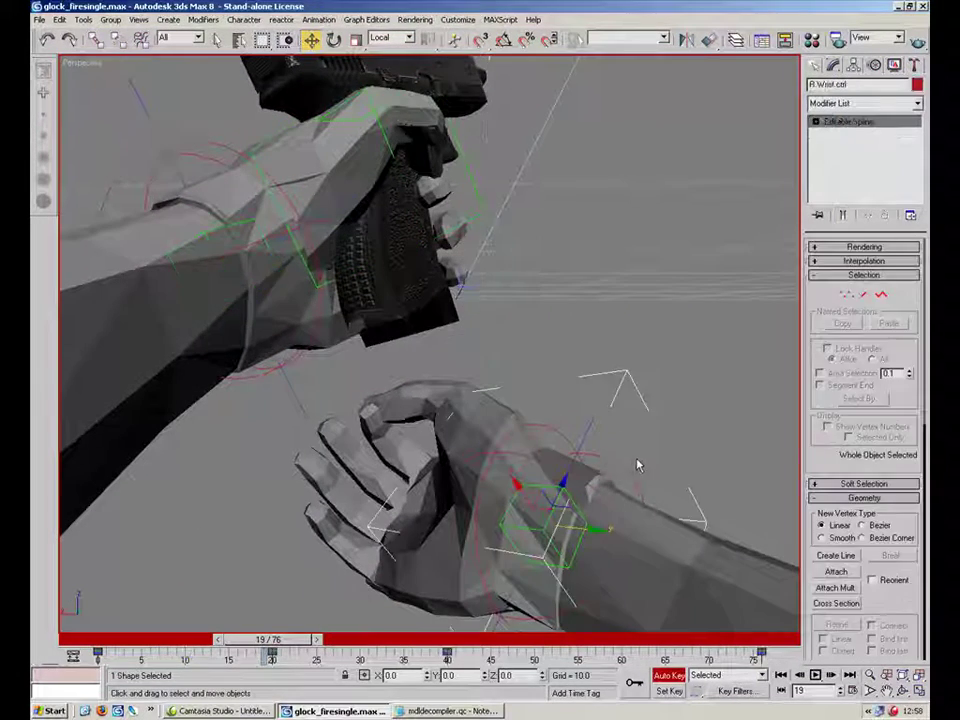
pyautogui.moveTo(545, 497); pyautogui.dragTo(612, 436)
pyautogui.keyDown('alt'); pyautogui.moveTo(612, 436); pyautogui.dragTo(593, 382, button='middle'); pyautogui.keyUp('alt')
# Select the skinned arm mesh Box01 and hide it to expose the hand bone objects.
pyautogui.click(552, 410)
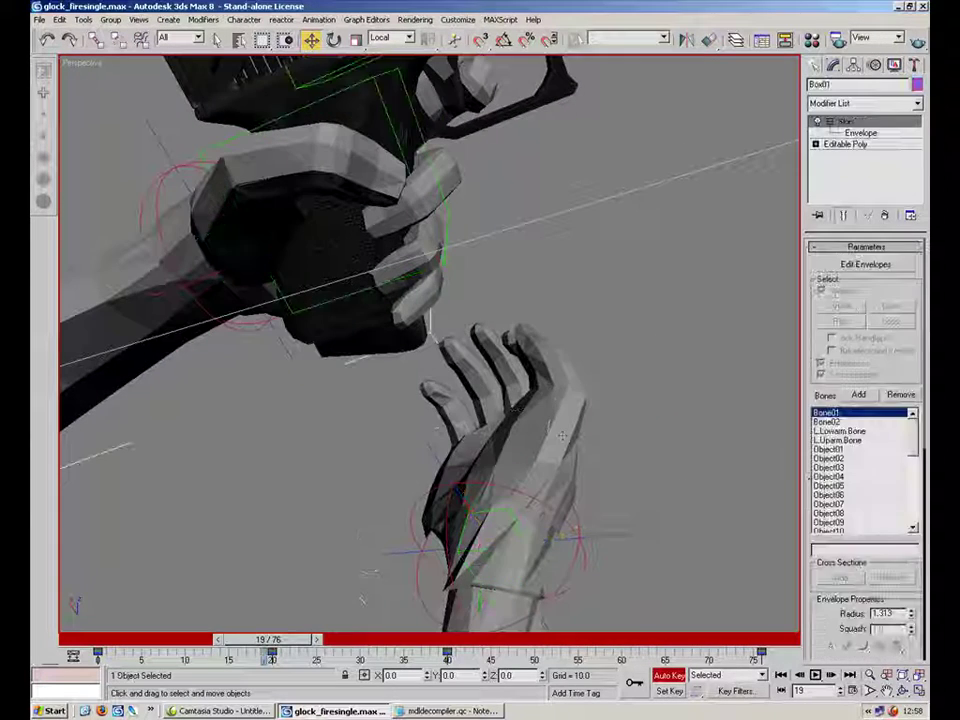
pyautogui.click(636, 513)
pyautogui.scroll(-3, 637, 514)
pyautogui.click(467, 557)
pyautogui.rightClick(465, 552)
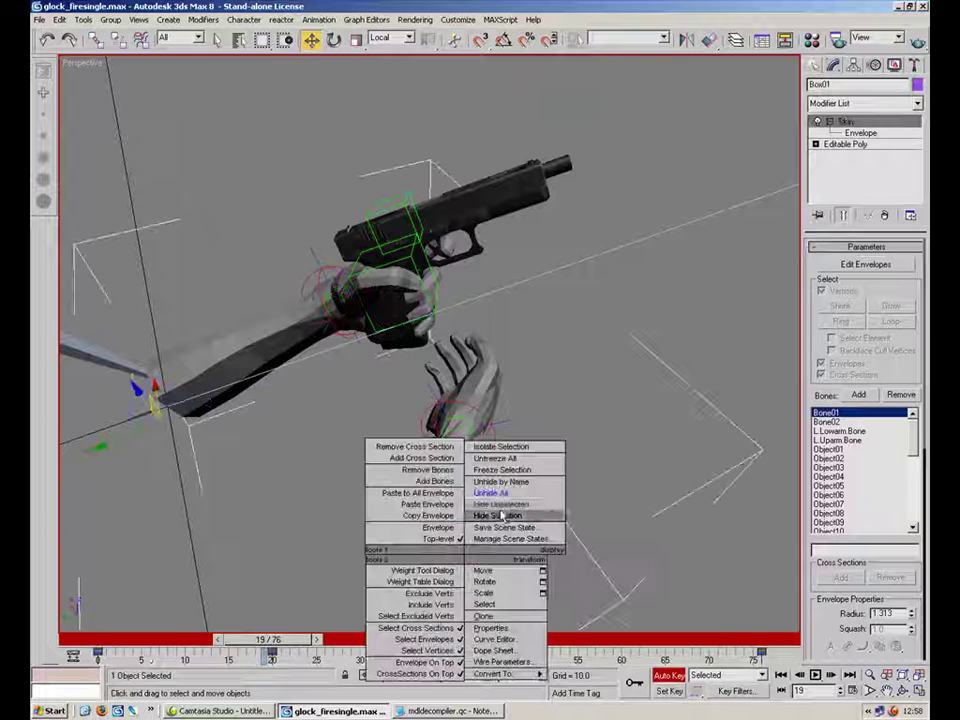
pyautogui.click(498, 515)
# Adjust the free hand's position below the gun at frame 19 and select its thumb base, Object19.
pyautogui.keyDown('alt'); pyautogui.moveTo(534, 446); pyautogui.dragTo(484, 516, button='middle'); pyautogui.keyUp('alt')
pyautogui.click(594, 412)
pyautogui.moveTo(458, 545); pyautogui.dragTo(410, 452)
pyautogui.keyDown('alt'); pyautogui.moveTo(410, 452); pyautogui.dragTo(332, 165, button='middle'); pyautogui.keyUp('alt')
pyautogui.scroll(5, 476, 379)
pyautogui.click(476, 379)
pyautogui.keyDown('alt'); pyautogui.moveTo(476, 343); pyautogui.dragTo(441, 304, button='middle'); pyautogui.keyUp('alt')
pyautogui.scroll(5, 441, 304)
pyautogui.click(379, 277)
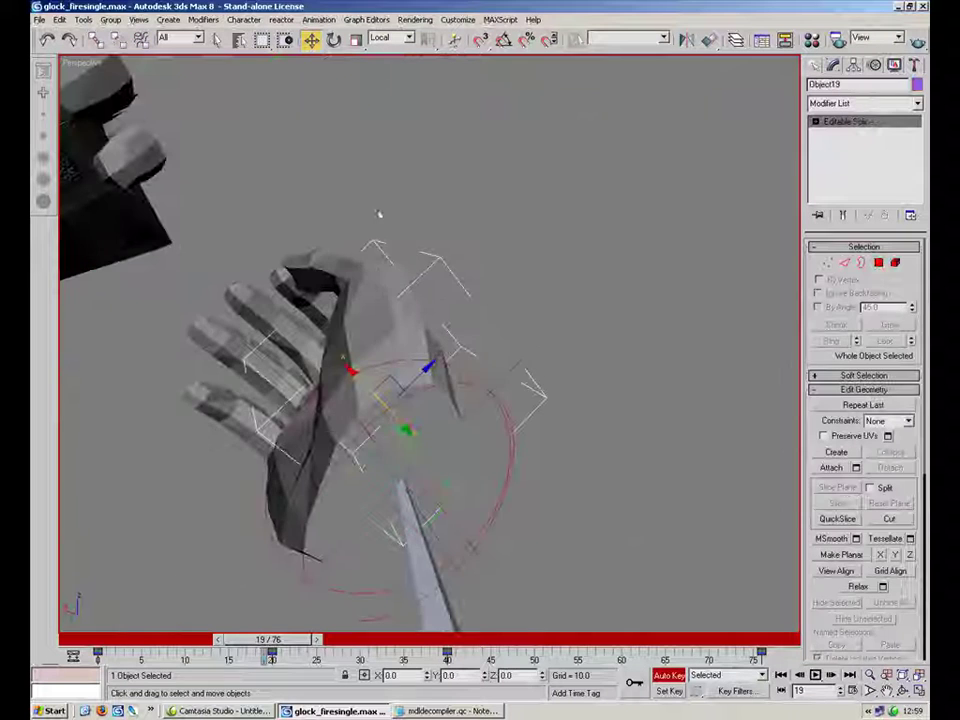
# Rotate the thumb segment Object18 on its local axes at frame 19.
pyautogui.keyDown('alt'); pyautogui.moveTo(360, 292); pyautogui.dragTo(300, 289, button='middle'); pyautogui.keyUp('alt')
pyautogui.scroll(2, 290, 288)
pyautogui.click(363, 324)
pyautogui.moveTo(363, 330); pyautogui.dragTo(290, 320)
pyautogui.keyDown('alt'); pyautogui.moveTo(290, 320); pyautogui.dragTo(253, 122, button='middle'); pyautogui.keyUp('alt')
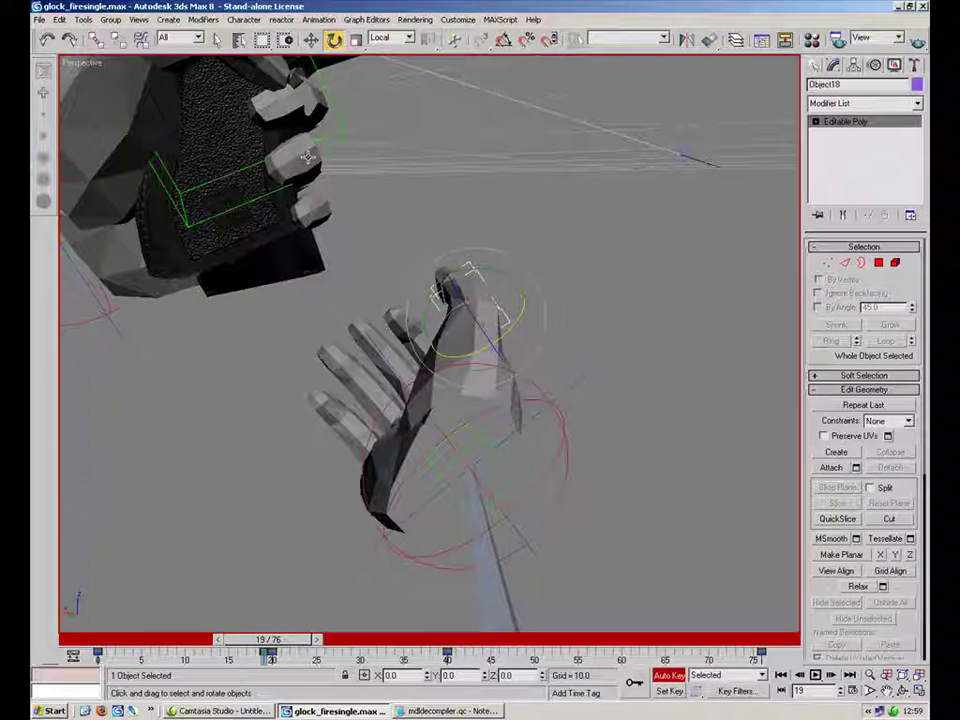
pyautogui.keyDown('alt'); pyautogui.moveTo(316, 271); pyautogui.dragTo(318, 184, button='middle'); pyautogui.keyUp('alt')
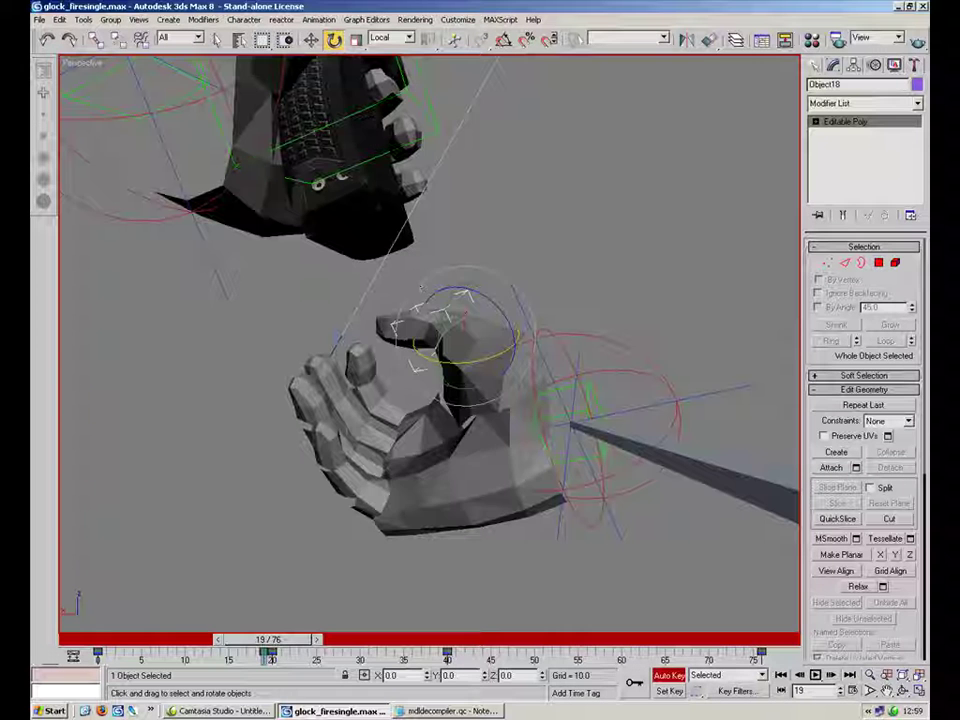
# Rotate the four finger base segments, from Object22 to Object31, to shape the free hand's grip at frame 19.
pyautogui.click(413, 402)
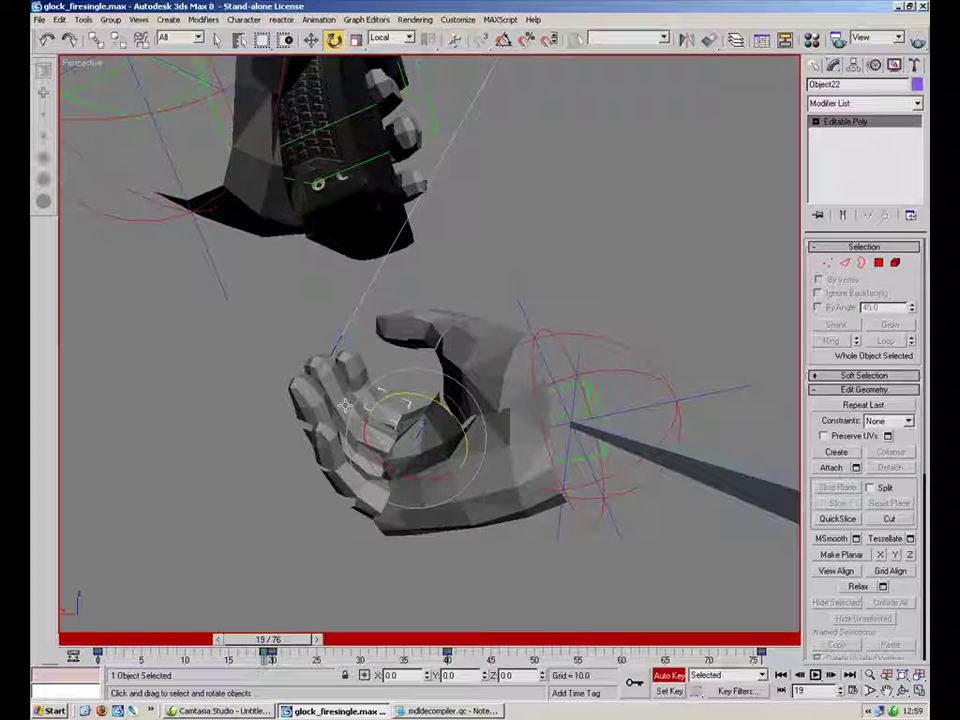
pyautogui.click(385, 430)
pyautogui.click(399, 425)
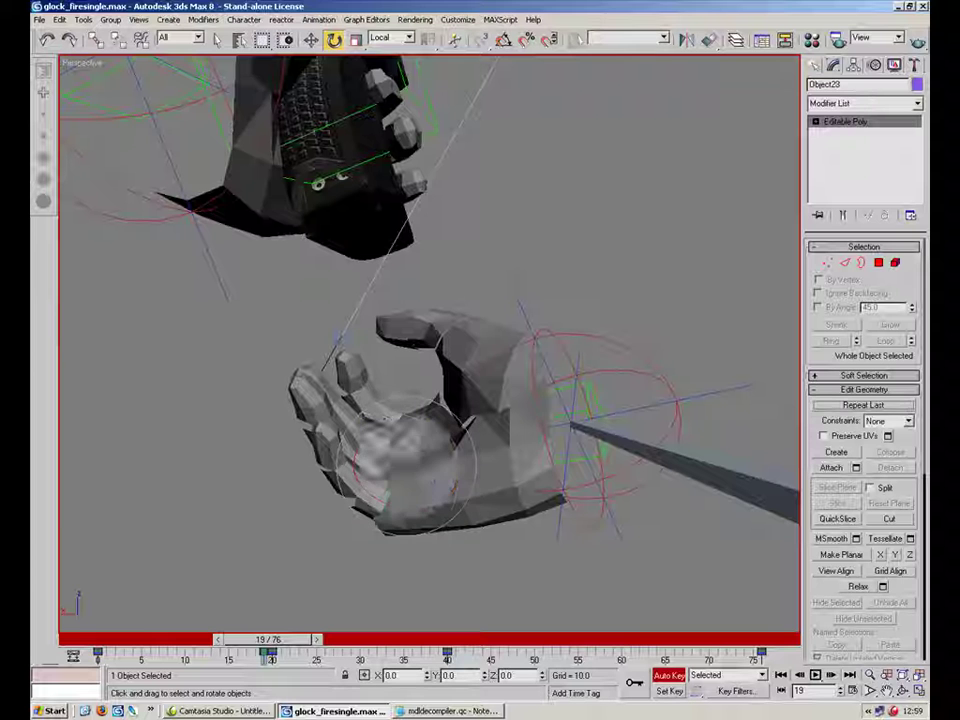
pyautogui.click(398, 462)
pyautogui.keyDown('alt'); pyautogui.moveTo(398, 462); pyautogui.dragTo(404, 430, button='middle'); pyautogui.keyUp('alt')
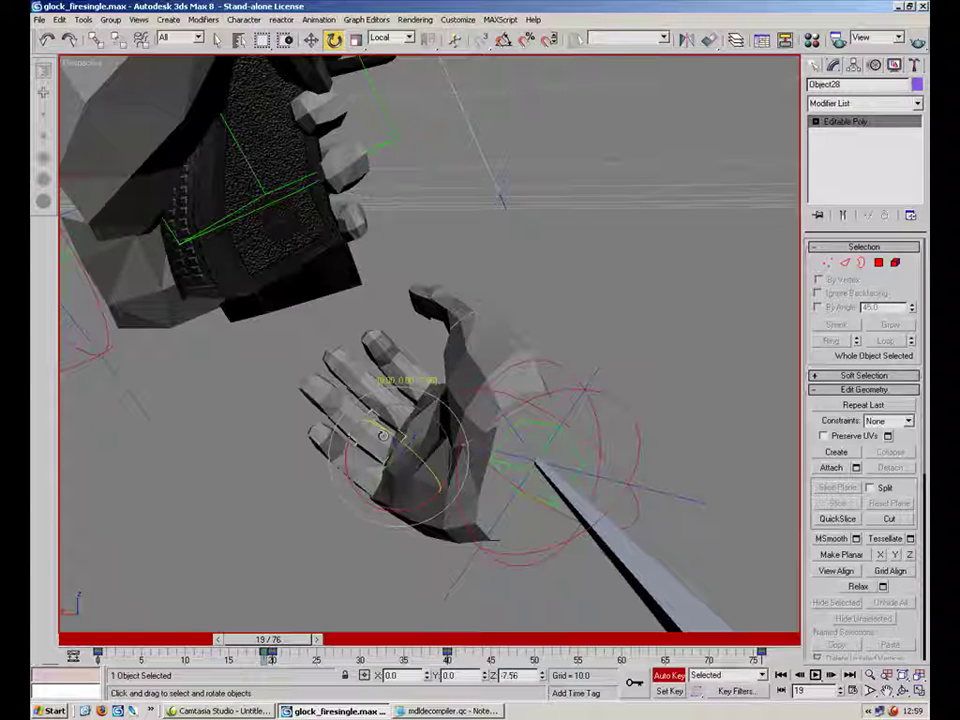
pyautogui.click(279, 482)
pyautogui.click(373, 468)
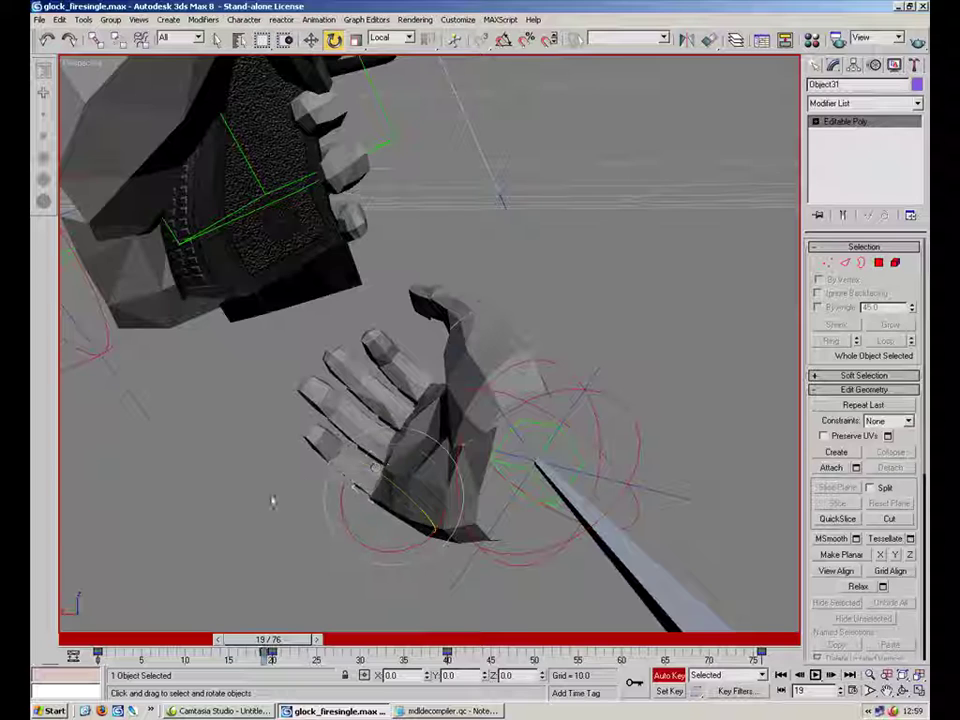
pyautogui.click(228, 365)
pyautogui.keyDown('alt'); pyautogui.moveTo(228, 365); pyautogui.dragTo(306, 396, button='middle'); pyautogui.keyUp('alt')
# Rotate the thumb base Object19 and refine the thumb's pose at frame 19.
pyautogui.click(474, 375)
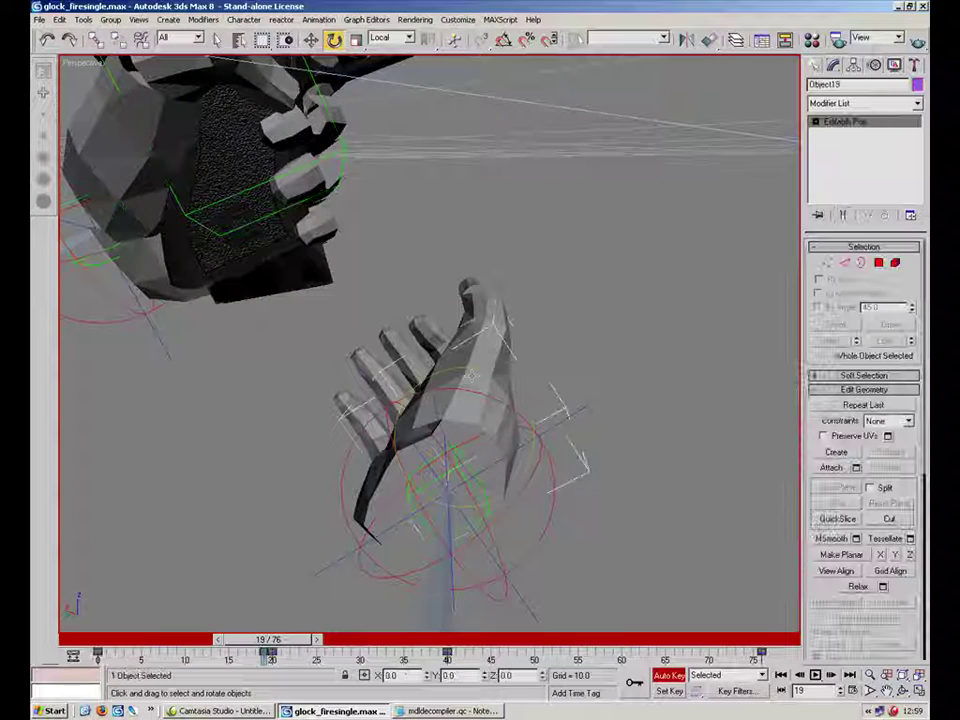
pyautogui.moveTo(503, 405); pyautogui.dragTo(486, 399)
pyautogui.click(553, 334)
pyautogui.keyDown('alt'); pyautogui.moveTo(553, 334); pyautogui.dragTo(525, 377, button='middle'); pyautogui.keyUp('alt')
pyautogui.click(458, 298)
pyautogui.click(588, 354)
# Move and rotate R.Wrist.ctrl at frame 19 so the free hand cups the bottom of the pistol grip.
pyautogui.click(525, 377)
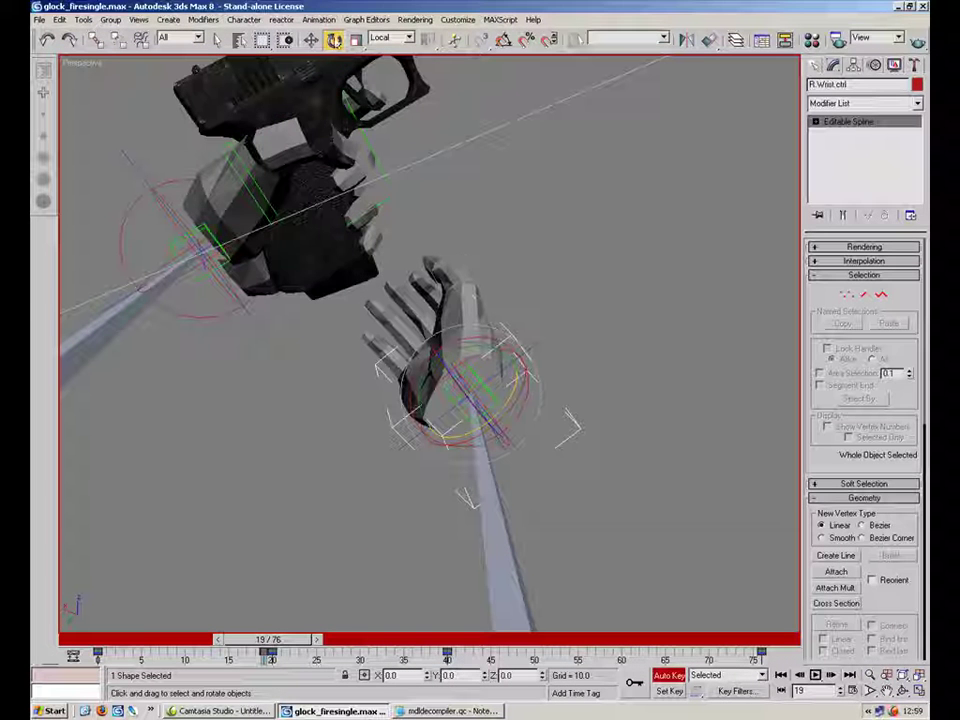
pyautogui.moveTo(477, 372); pyautogui.dragTo(389, 318)
pyautogui.keyDown('alt'); pyautogui.moveTo(389, 318); pyautogui.dragTo(395, 282, button='middle'); pyautogui.keyUp('alt')
pyautogui.click(335, 39)
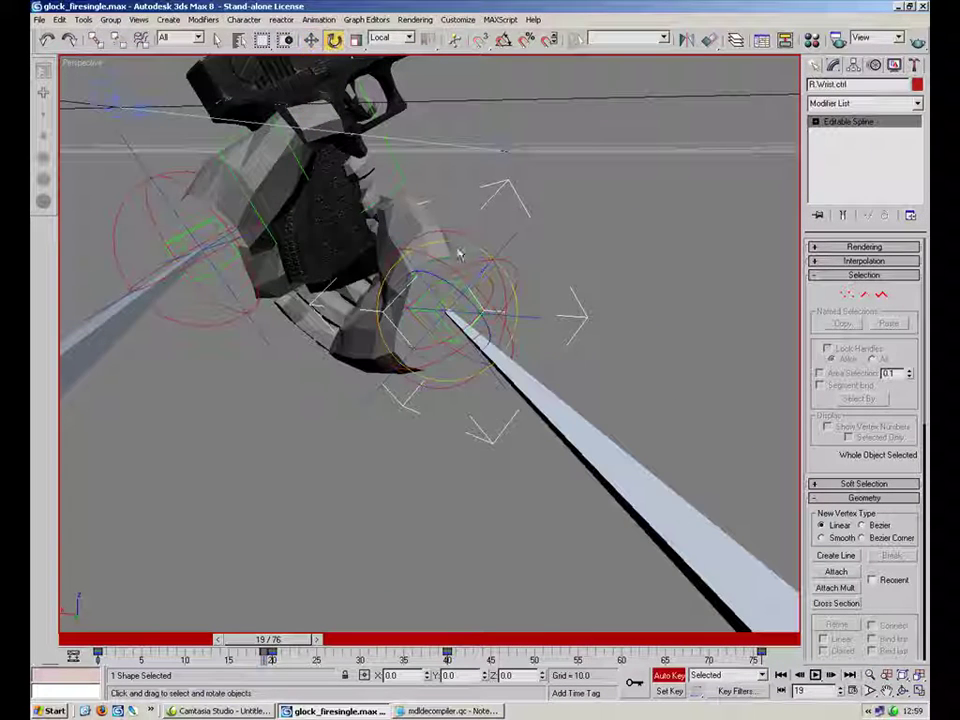
pyautogui.moveTo(444, 259); pyautogui.dragTo(442, 303)
# Move R.Wrist.ctrl down and away from the grip at frame 10, and check the motion up to frame 19.
pyautogui.click(311, 40)
pyautogui.moveTo(296, 637); pyautogui.dragTo(222, 622)
pyautogui.press('w')
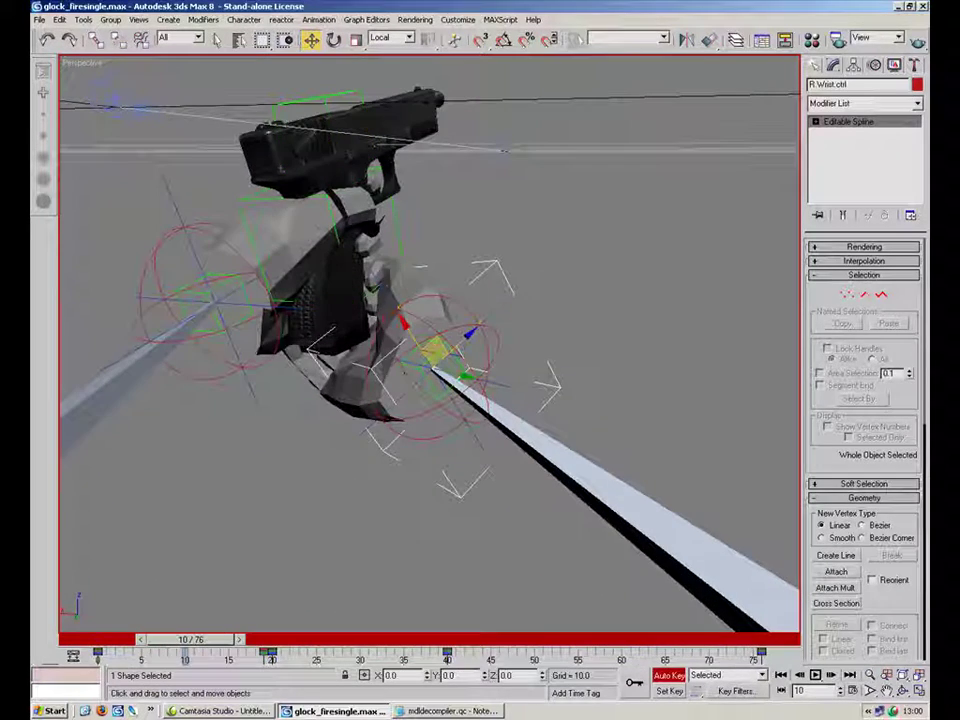
pyautogui.moveTo(435, 347); pyautogui.dragTo(476, 439)
pyautogui.moveTo(189, 638); pyautogui.dragTo(288, 626)
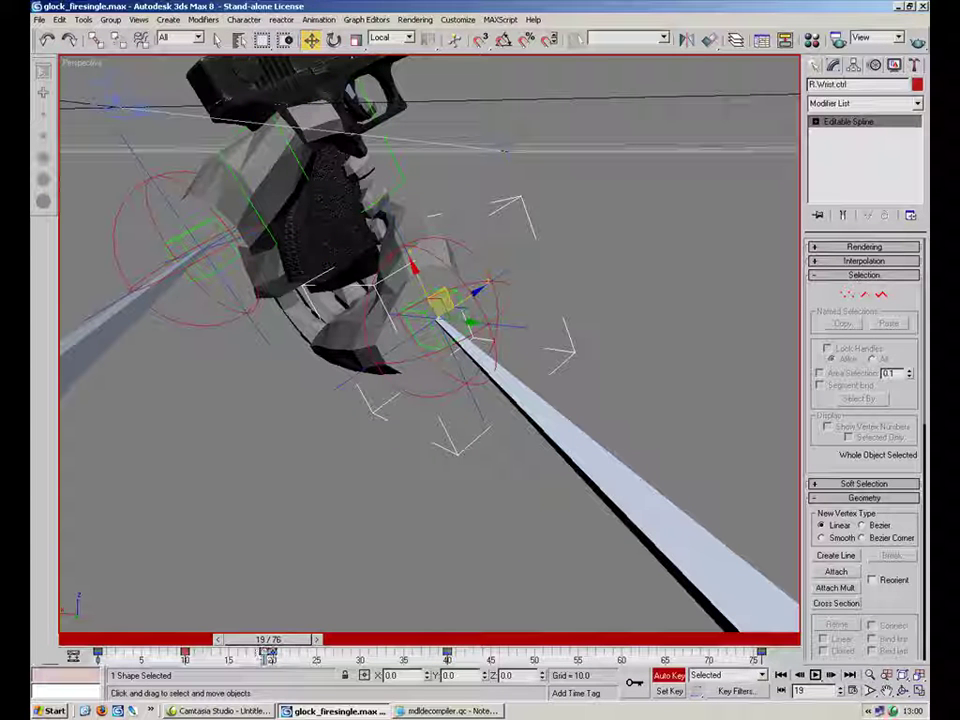
# Delete the frame 20 keys of R.Wrist.ctrl and of all 51 scene objects, and check the surrounding frames.
pyautogui.moveTo(290, 640)
pyautogui.mouseDown()
pyautogui.moveTo(298, 645)
pyautogui.moveTo(286, 648)
pyautogui.mouseUp()
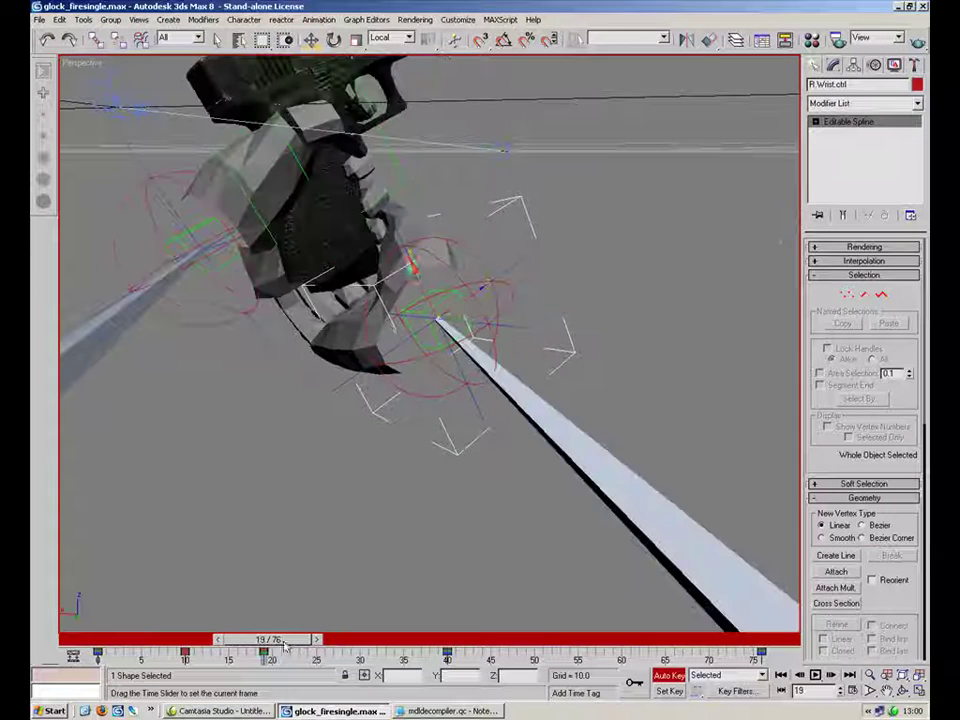
pyautogui.scroll(-10, 448, 441)
pyautogui.hotkey('ctrl', 'a')
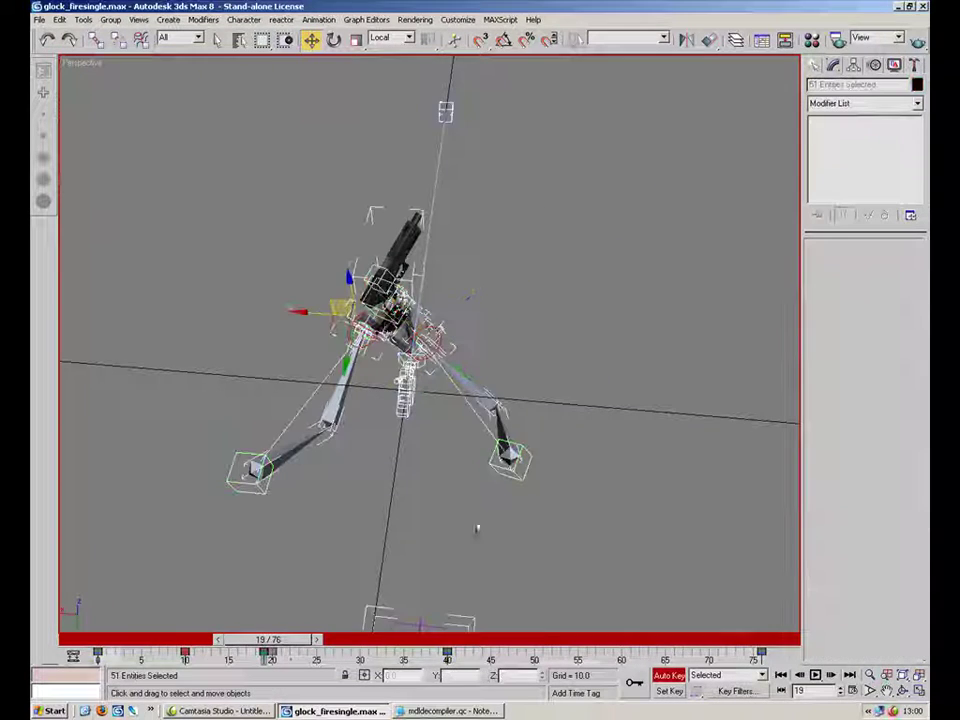
pyautogui.moveTo(292, 665); pyautogui.dragTo(316, 646)
pyautogui.click(381, 536)
pyautogui.scroll(8, 426, 396)
pyautogui.keyDown('alt'); pyautogui.moveTo(430, 378); pyautogui.dragTo(508, 467, button='middle'); pyautogui.keyUp('alt')
pyautogui.moveTo(291, 643); pyautogui.dragTo(271, 641)
# Select all objects, shift their frame 19 keys to frame 17, and clear the selection.
pyautogui.hotkey('ctrl', 'a')
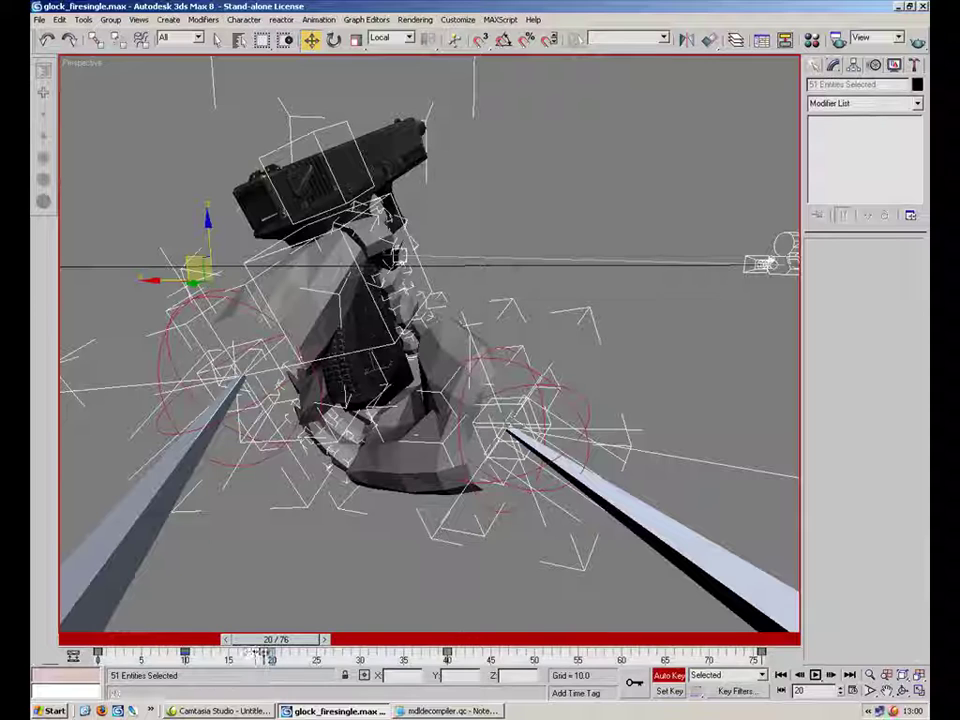
pyautogui.moveTo(268, 641)
pyautogui.mouseDown()
pyautogui.moveTo(236, 641)
pyautogui.moveTo(262, 642)
pyautogui.mouseUp()
pyautogui.press('w')
pyautogui.click(460, 236)
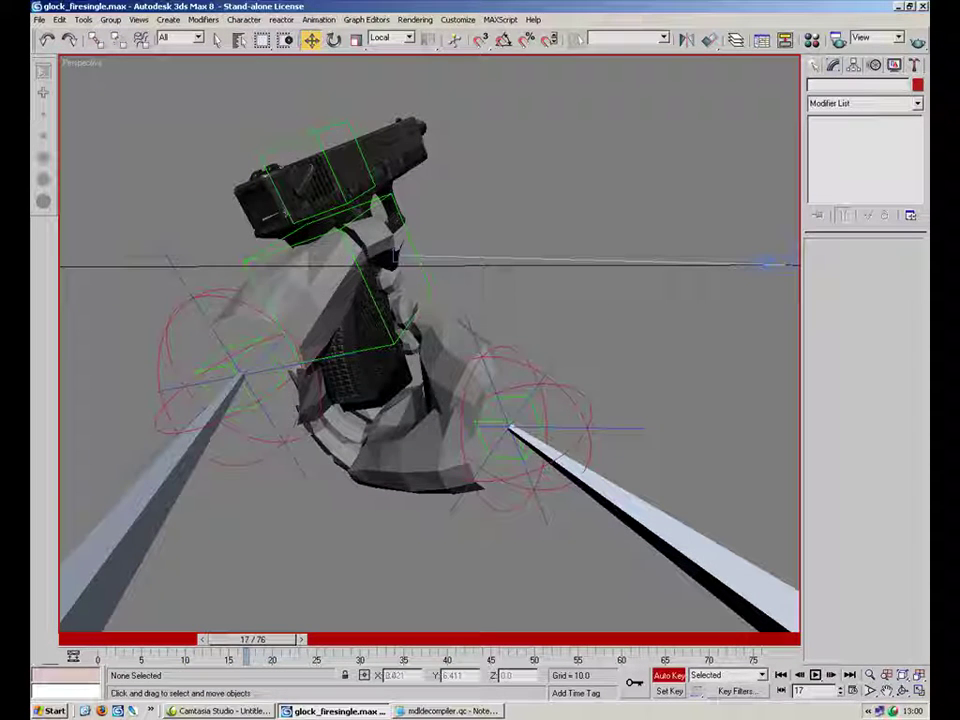
# Tilt the muzzle up by rotating G.Body.Dummy at frame 18, and add a settling key for it at frame 21.
pyautogui.click(434, 288)
pyautogui.moveTo(272, 638); pyautogui.dragTo(285, 641)
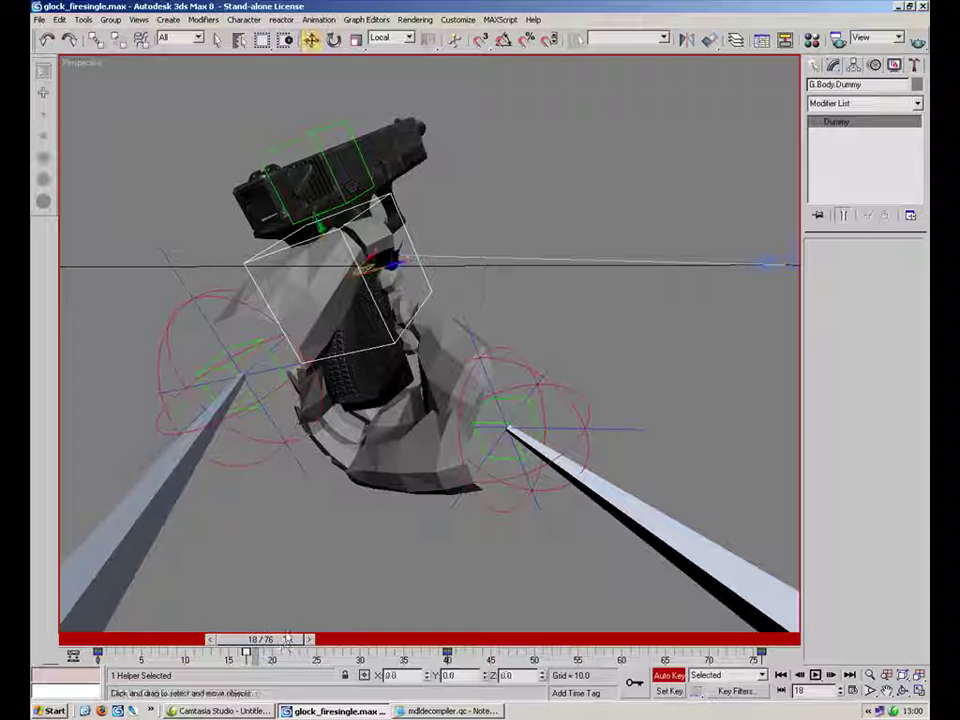
pyautogui.moveTo(323, 242); pyautogui.dragTo(302, 264)
pyautogui.moveTo(281, 640)
pyautogui.mouseDown()
pyautogui.moveTo(306, 640)
pyautogui.moveTo(296, 638)
pyautogui.mouseUp()
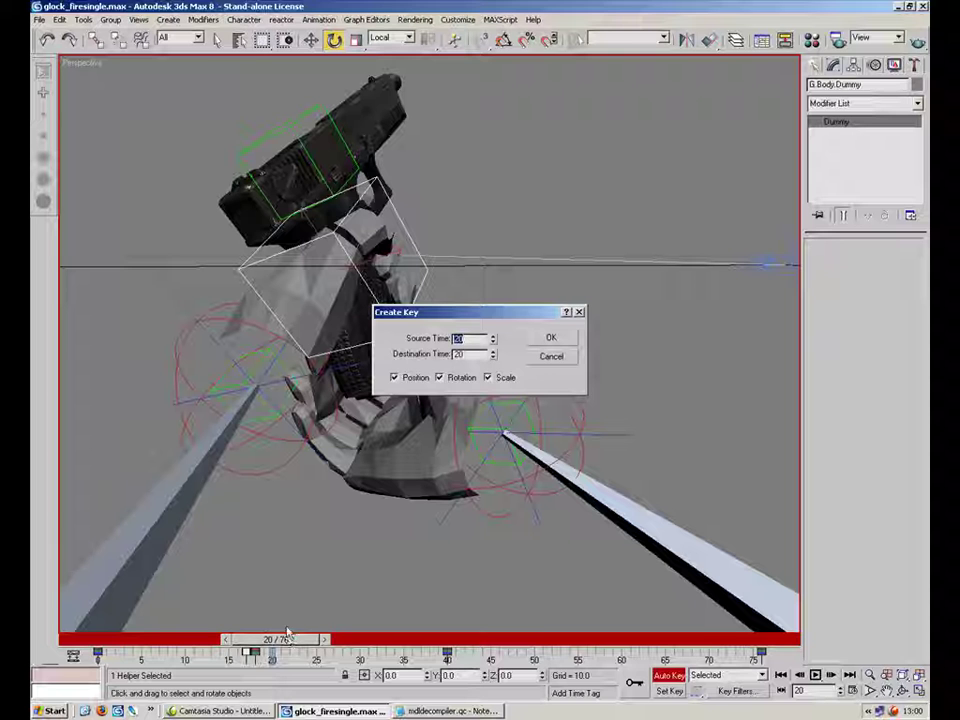
pyautogui.moveTo(280, 645); pyautogui.dragTo(291, 647)
pyautogui.moveTo(289, 645); pyautogui.dragTo(290, 644, button='right')
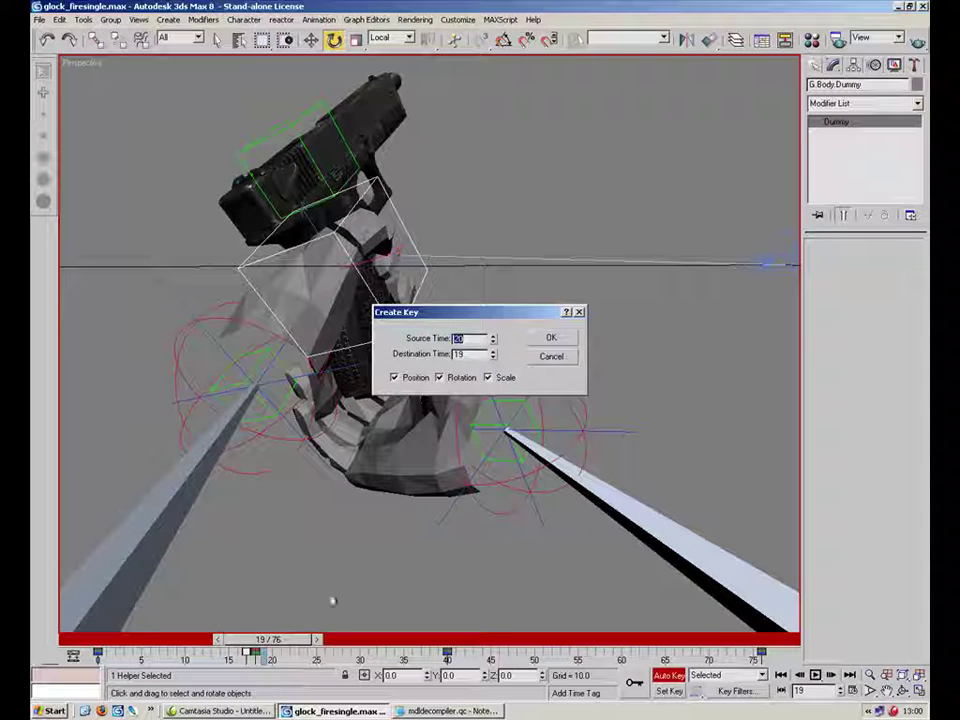
pyautogui.click(548, 340)
pyautogui.moveTo(277, 652); pyautogui.dragTo(360, 638)
# Nudge R.Wrist.ctrl slightly up at frame 17 so the free hand pushes against the bottom of the grip.
pyautogui.press('e')
pyautogui.keyDown('alt'); pyautogui.moveTo(316, 83); pyautogui.dragTo(350, 190, button='middle'); pyautogui.keyUp('alt')
pyautogui.moveTo(357, 639); pyautogui.dragTo(253, 639)
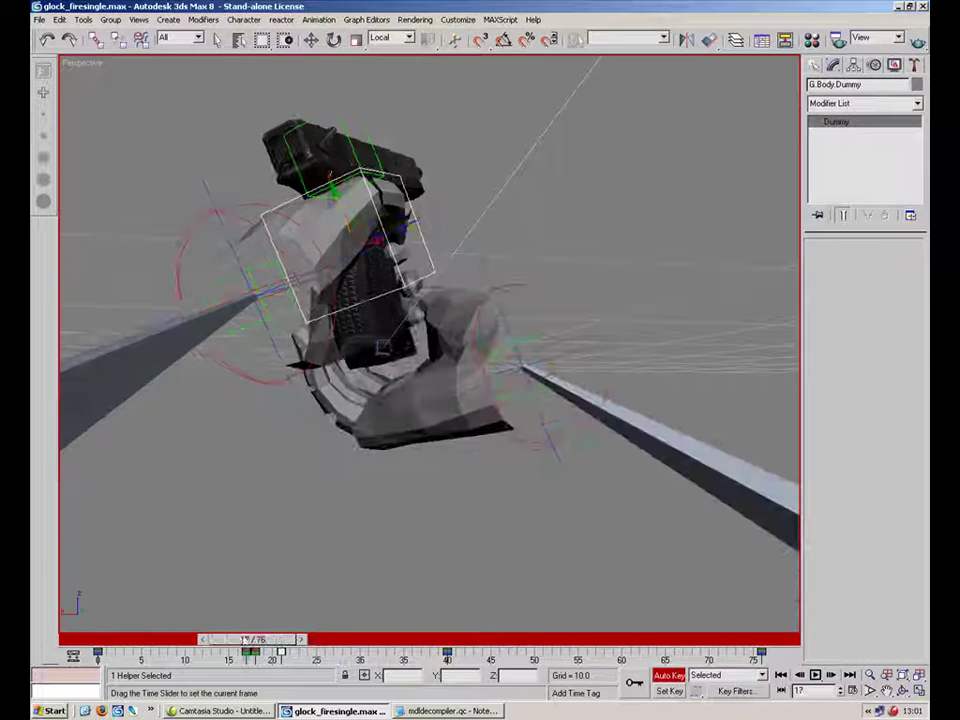
pyautogui.click(577, 303)
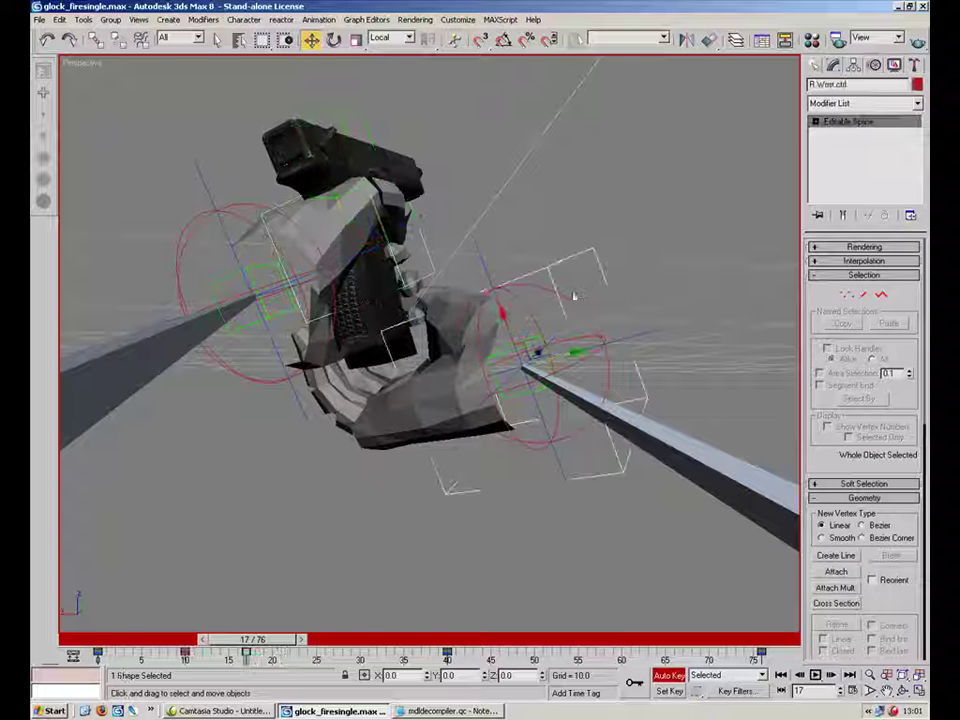
pyautogui.moveTo(524, 327); pyautogui.dragTo(519, 320)
# Move R.Wrist.ctrl down and away from the pistol at frame 30 so the free hand pulls the magazine out of view.
pyautogui.keyDown('alt'); pyautogui.moveTo(519, 320); pyautogui.dragTo(322, 562, button='middle'); pyautogui.keyUp('alt')
pyautogui.moveTo(265, 648); pyautogui.dragTo(293, 643)
pyautogui.keyDown('alt'); pyautogui.moveTo(374, 536); pyautogui.dragTo(424, 428, button='middle'); pyautogui.keyUp('alt')
pyautogui.moveTo(295, 637); pyautogui.dragTo(386, 635)
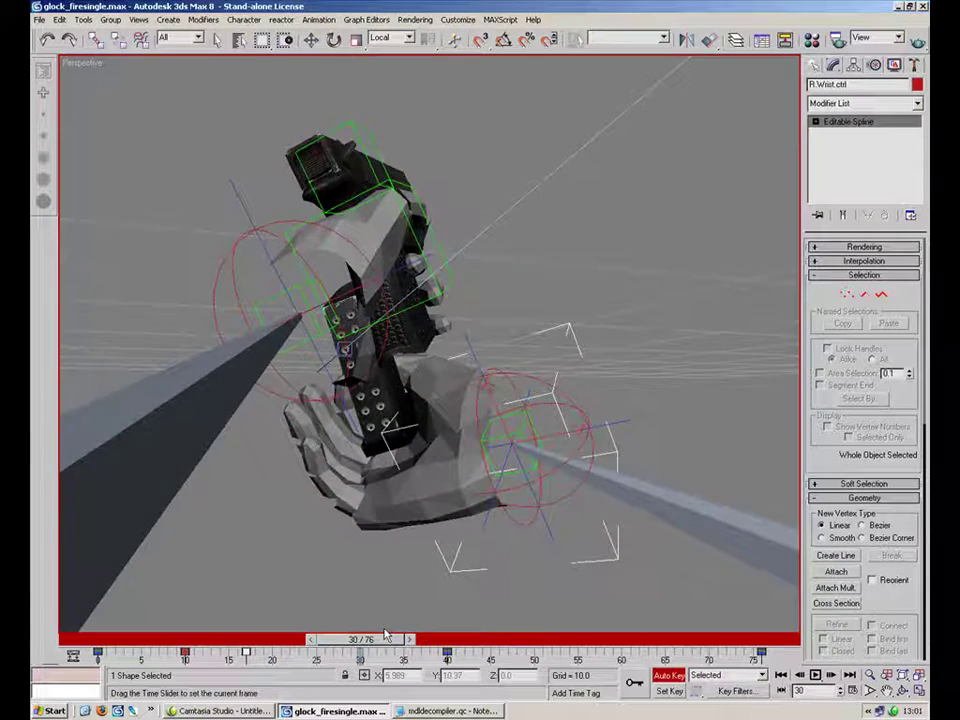
pyautogui.keyDown('alt'); pyautogui.moveTo(363, 519); pyautogui.dragTo(541, 290, button='middle'); pyautogui.keyUp('alt')
pyautogui.moveTo(503, 305); pyautogui.dragTo(632, 636)
# Create a position, rotation and scale key for R.Wrist.ctrl at frame 40.
pyautogui.moveTo(376, 637); pyautogui.dragTo(493, 641)
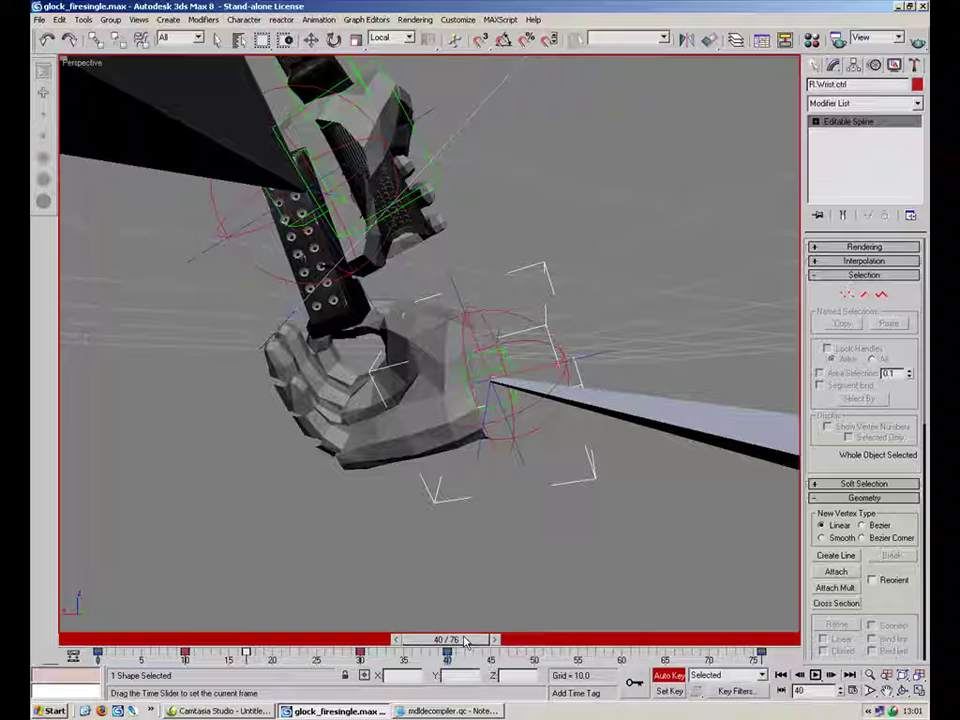
pyautogui.rightClick(447, 640)
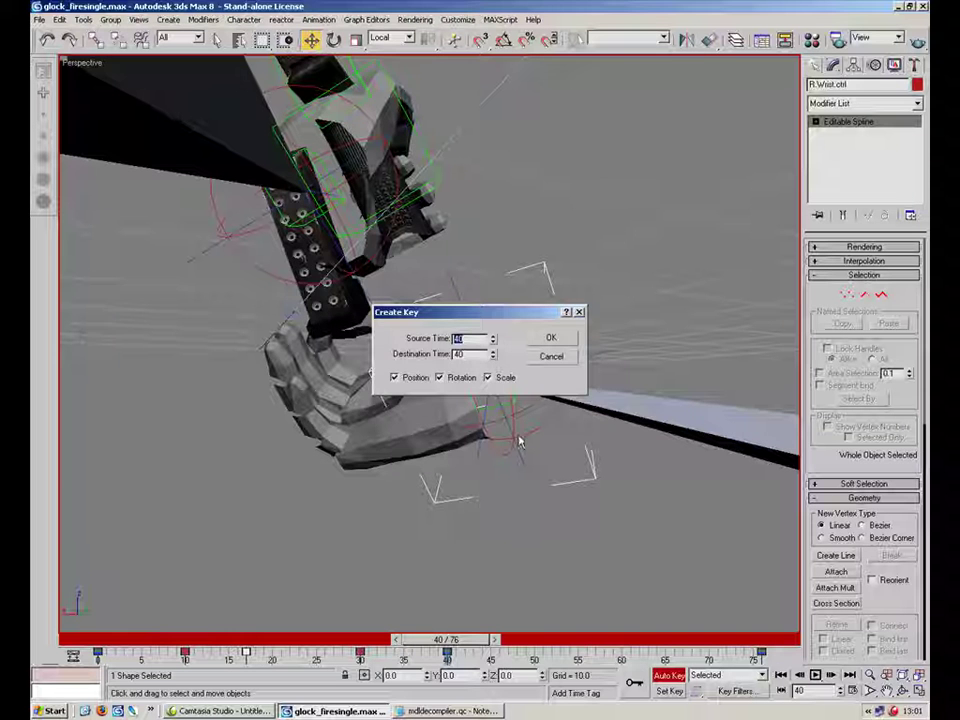
pyautogui.click(566, 340)
pyautogui.moveTo(507, 453)
pyautogui.keyDown('alt'); pyautogui.mouseDown(button='middle')
pyautogui.moveTo(516, 420)
pyautogui.moveTo(448, 465)
pyautogui.moveTo(500, 460)
pyautogui.mouseUp(button='middle'); pyautogui.keyUp('alt')
# Create a position, rotation and scale key for R.Wrist.ctrl at frame 20 so the hand holds at the grip.
pyautogui.moveTo(447, 639); pyautogui.dragTo(298, 643)
pyautogui.keyDown('alt'); pyautogui.moveTo(309, 603); pyautogui.dragTo(363, 475, button='middle'); pyautogui.keyUp('alt')
pyautogui.moveTo(288, 640)
pyautogui.mouseDown()
pyautogui.moveTo(246, 640)
pyautogui.moveTo(290, 640)
pyautogui.mouseUp()
pyautogui.press('w')
pyautogui.rightClick(298, 637)
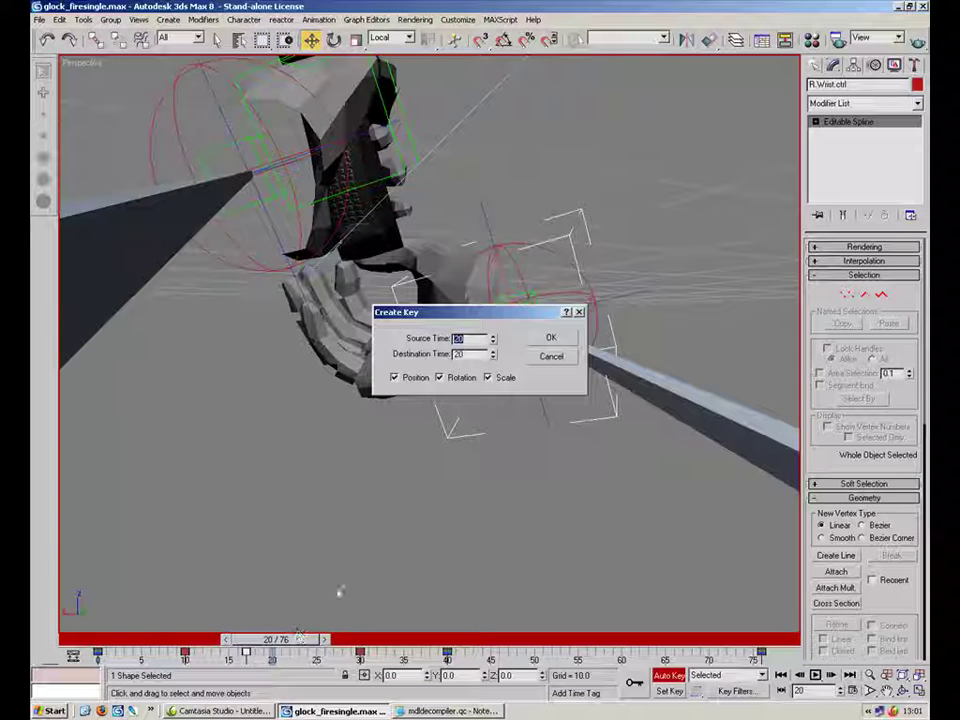
pyautogui.click(551, 340)
# Key R.Wrist.ctrl at frame 40 once more, including position, rotation and scale.
pyautogui.moveTo(298, 645); pyautogui.dragTo(467, 640)
pyautogui.press('w')
pyautogui.rightClick(463, 641)
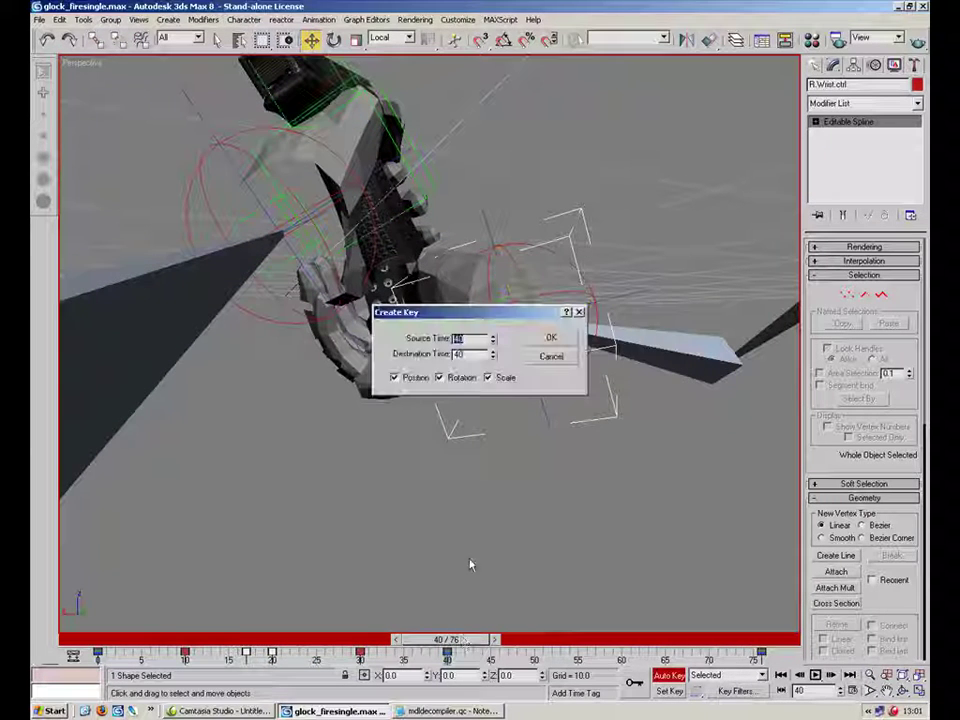
pyautogui.click(557, 341)
# Select all scene objects, create keys at destination time 40 from source time 20, and clear the selection.
pyautogui.keyDown('alt'); pyautogui.moveTo(508, 369); pyautogui.dragTo(267, 126, button='middle'); pyautogui.keyUp('alt')
pyautogui.click(366, 250)
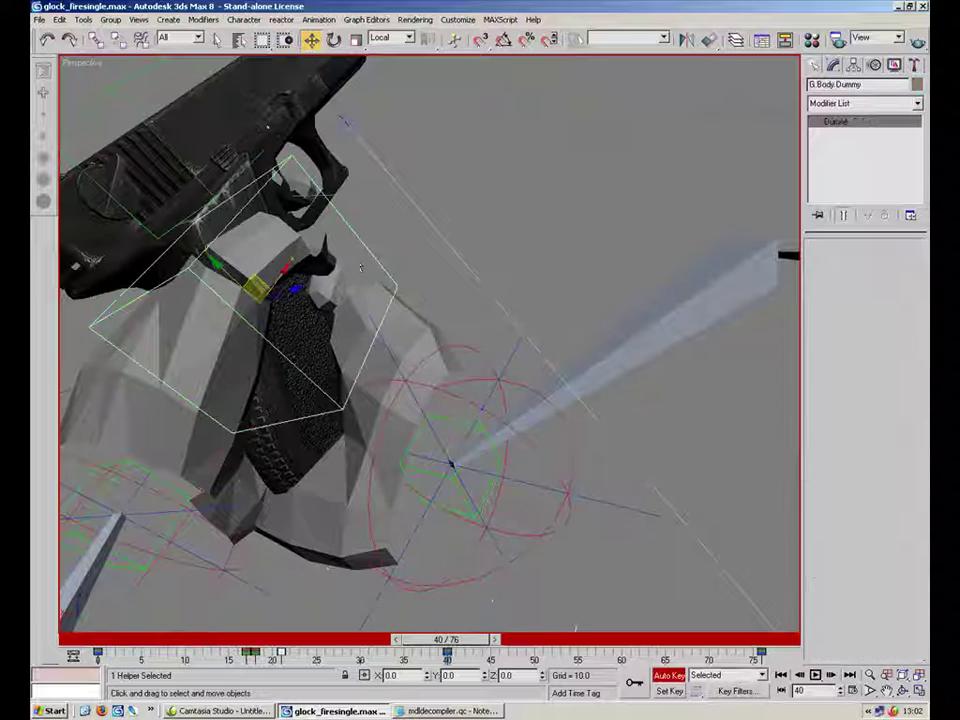
pyautogui.hotkey('ctrl', 'a')
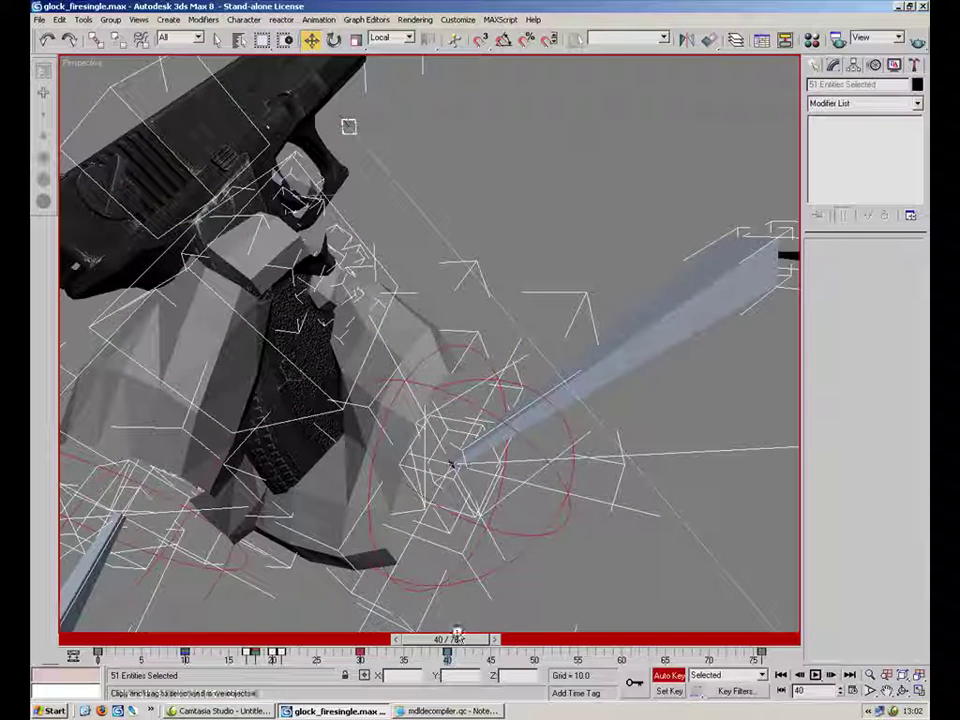
pyautogui.rightClick(457, 637)
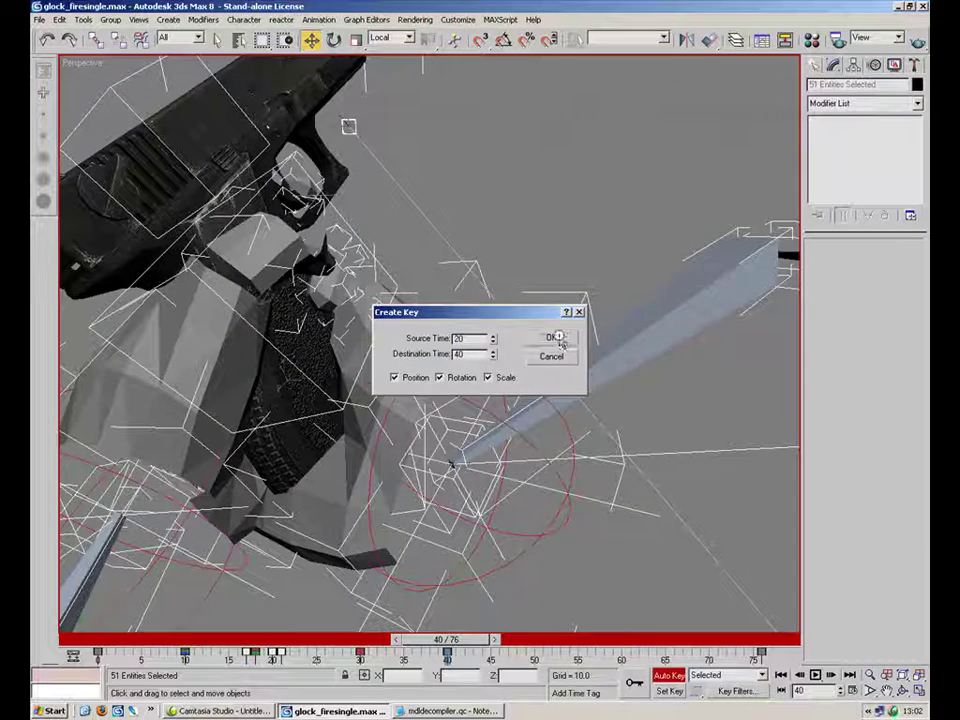
pyautogui.click(556, 338)
pyautogui.keyDown('alt'); pyautogui.moveTo(470, 415); pyautogui.dragTo(421, 594, button='middle'); pyautogui.keyUp('alt')
pyautogui.click(501, 456)
# Review the motion from frame 20 to 35, and move R.Wrist.ctrl at frame 35 so the magazine lines up below the grip.
pyautogui.moveTo(447, 638); pyautogui.dragTo(272, 638)
pyautogui.keyDown('alt'); pyautogui.moveTo(300, 621); pyautogui.dragTo(624, 412, button='middle'); pyautogui.keyUp('alt')
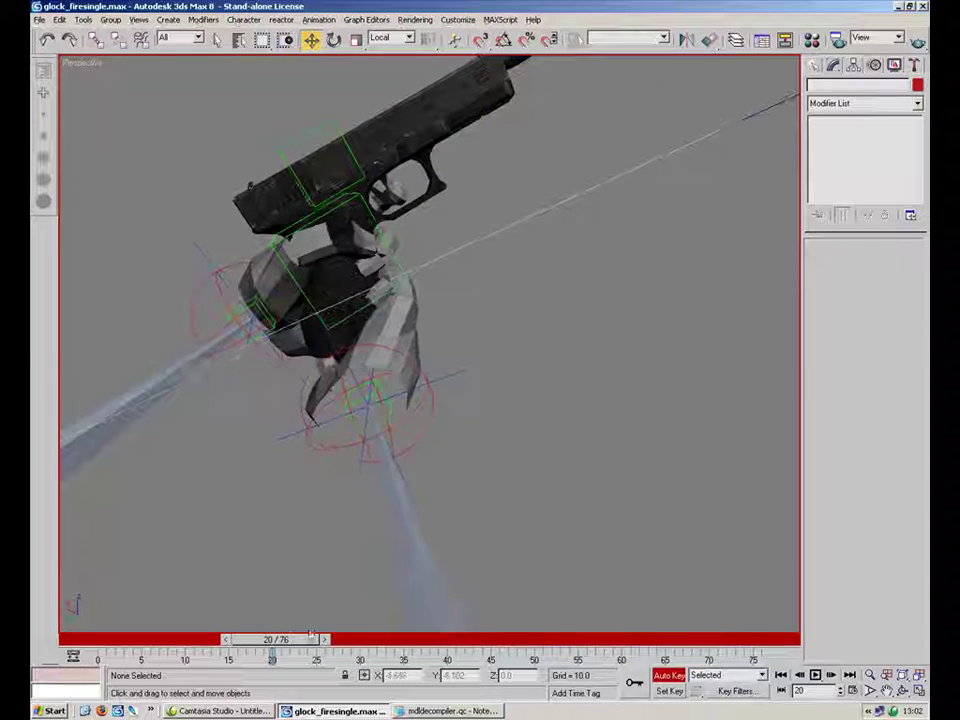
pyautogui.moveTo(300, 641); pyautogui.dragTo(395, 639)
pyautogui.keyDown('alt'); pyautogui.moveTo(482, 518); pyautogui.dragTo(336, 324, button='middle'); pyautogui.keyUp('alt')
pyautogui.hotkey('alt', 'w')
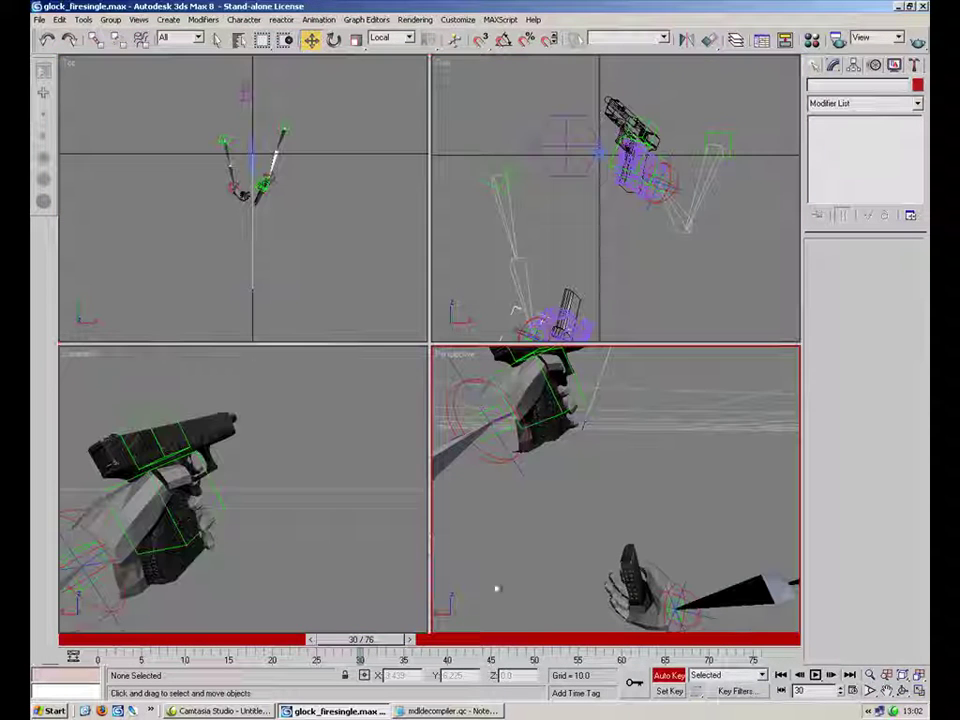
pyautogui.moveTo(362, 640); pyautogui.dragTo(408, 640)
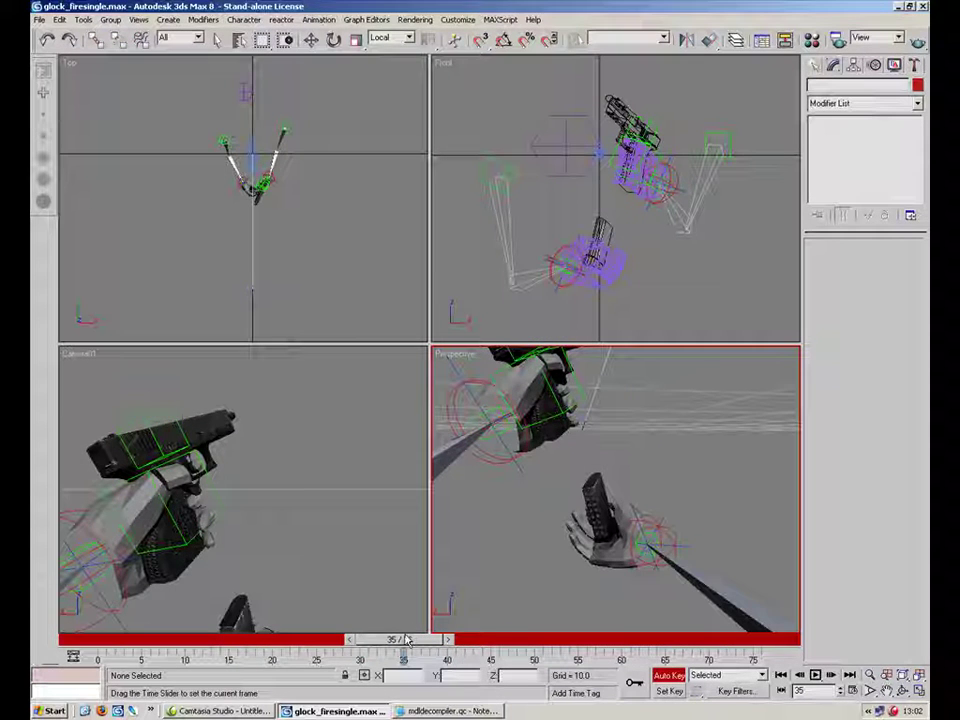
pyautogui.click(627, 545)
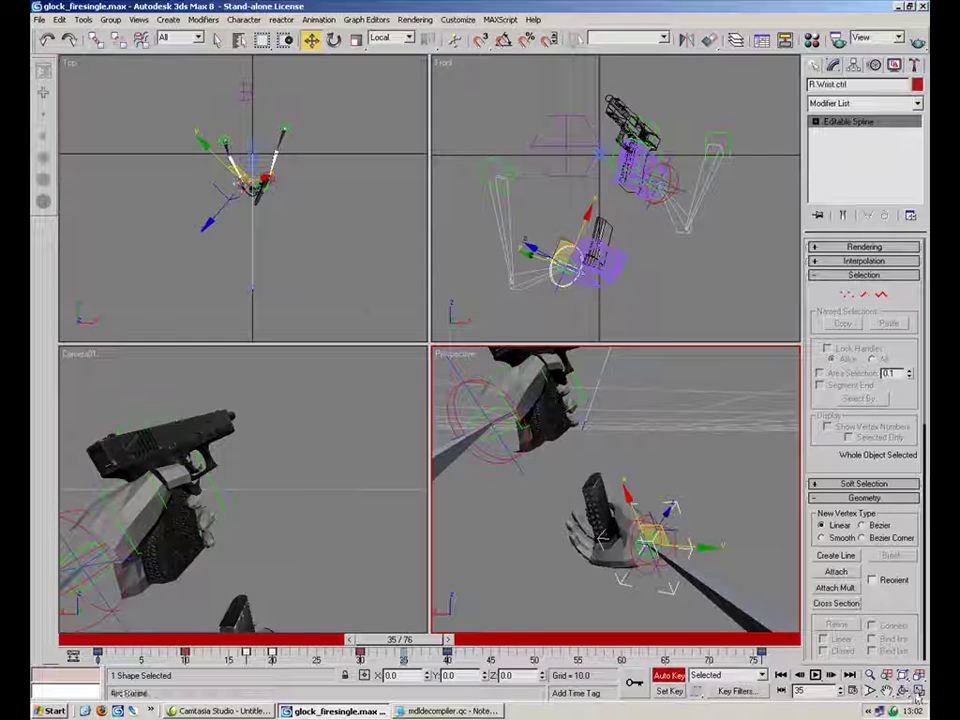
pyautogui.hotkey('alt', 'w')
pyautogui.keyDown('alt'); pyautogui.moveTo(485, 410); pyautogui.dragTo(445, 405, button='middle'); pyautogui.keyUp('alt')
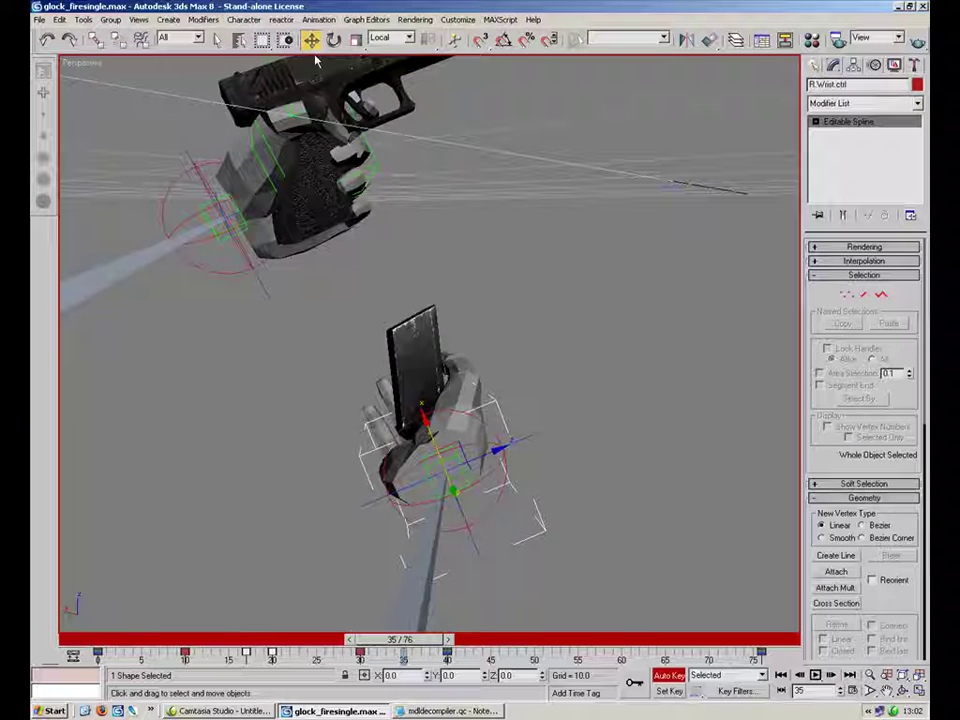
pyautogui.moveTo(452, 458); pyautogui.dragTo(358, 506)
# Move R.Wrist.ctrl at frame 30 to a point below the grip, and shift that key to frame 25.
pyautogui.moveTo(406, 640); pyautogui.dragTo(375, 645)
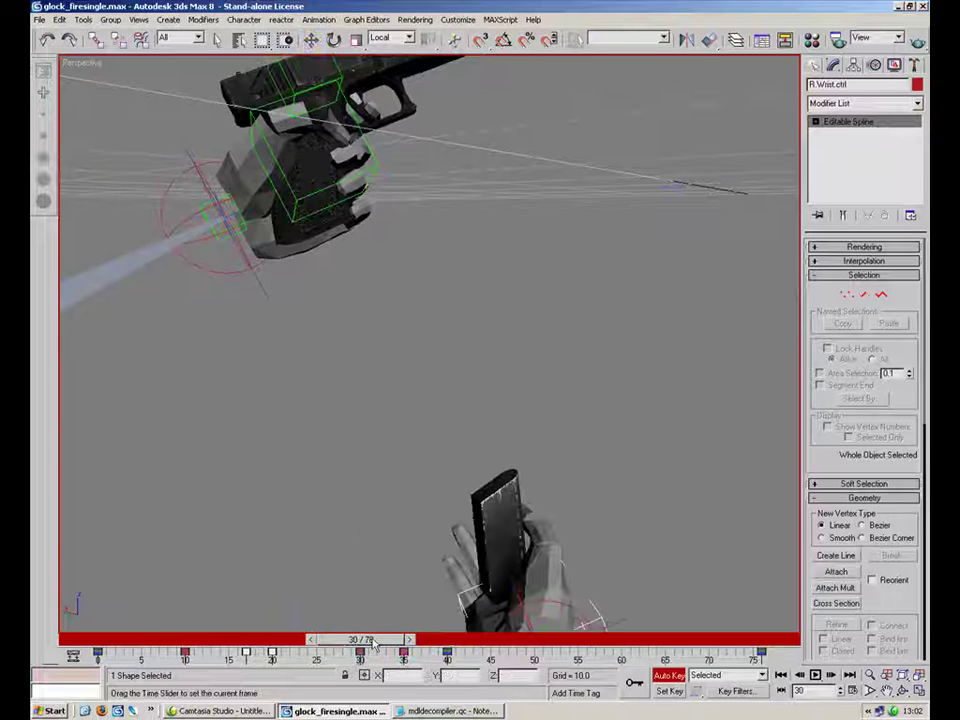
pyautogui.keyDown('alt'); pyautogui.moveTo(522, 505); pyautogui.dragTo(522, 541, button='middle'); pyautogui.keyUp('alt')
pyautogui.moveTo(524, 574); pyautogui.dragTo(379, 626)
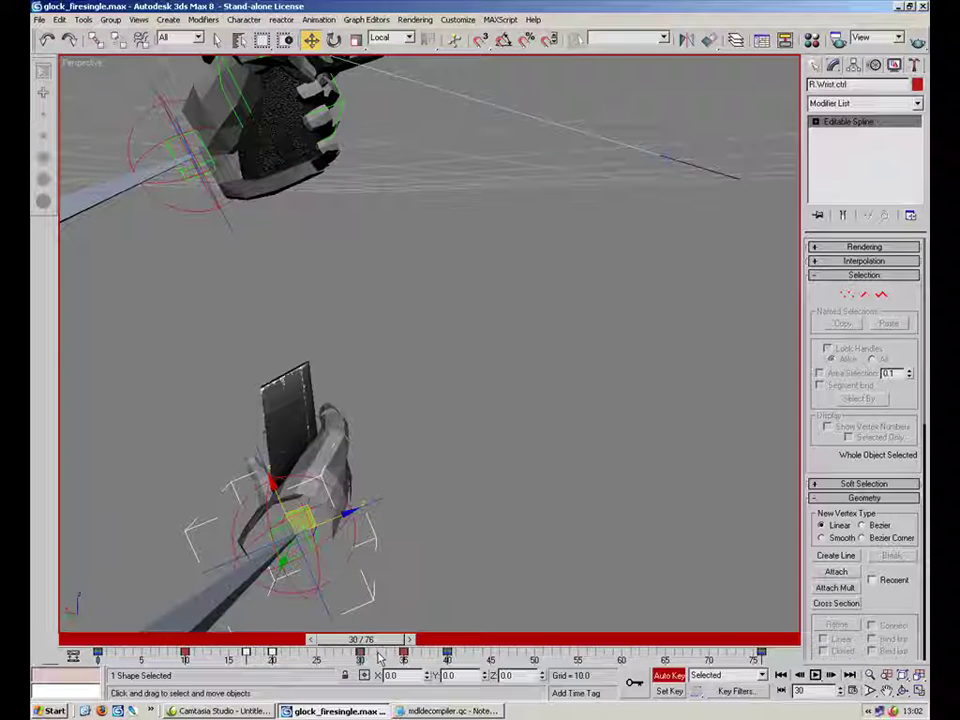
pyautogui.moveTo(360, 640); pyautogui.dragTo(402, 645)
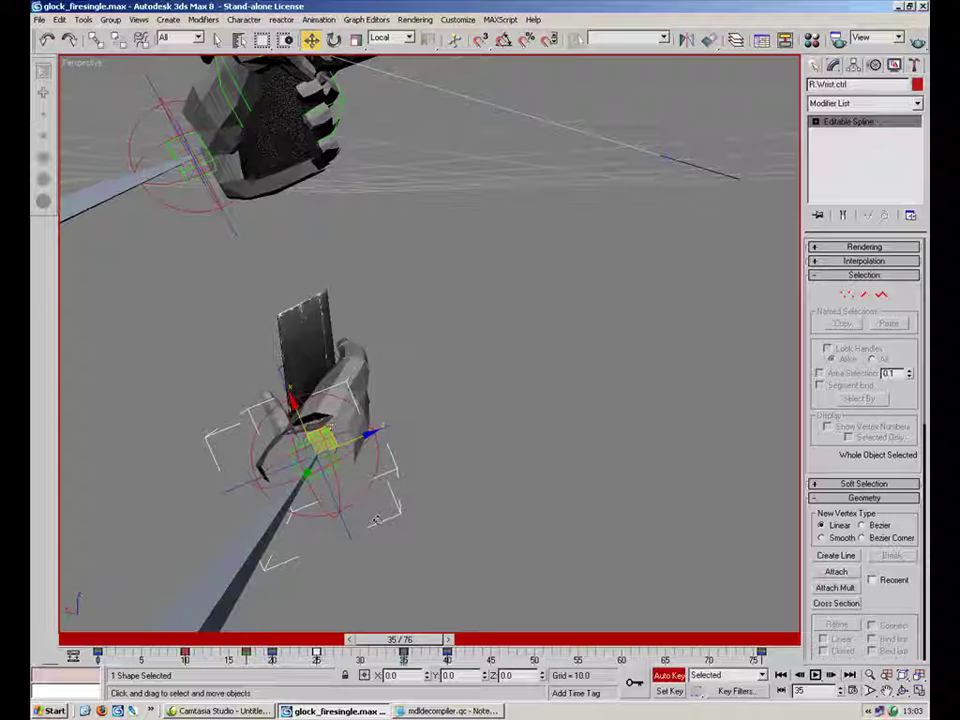
# Raise G.Body.Dummy and R.Wrist.ctrl together at frame 45 so the pistol recoils upward as the magazine is driven in.
pyautogui.moveTo(400, 640); pyautogui.dragTo(490, 638)
pyautogui.keyDown('alt'); pyautogui.moveTo(349, 316); pyautogui.dragTo(474, 500, button='middle'); pyautogui.keyUp('alt')
pyautogui.click(432, 372)
pyautogui.keyDown('alt'); pyautogui.moveTo(432, 372); pyautogui.dragTo(474, 331, button='middle'); pyautogui.keyUp('alt')
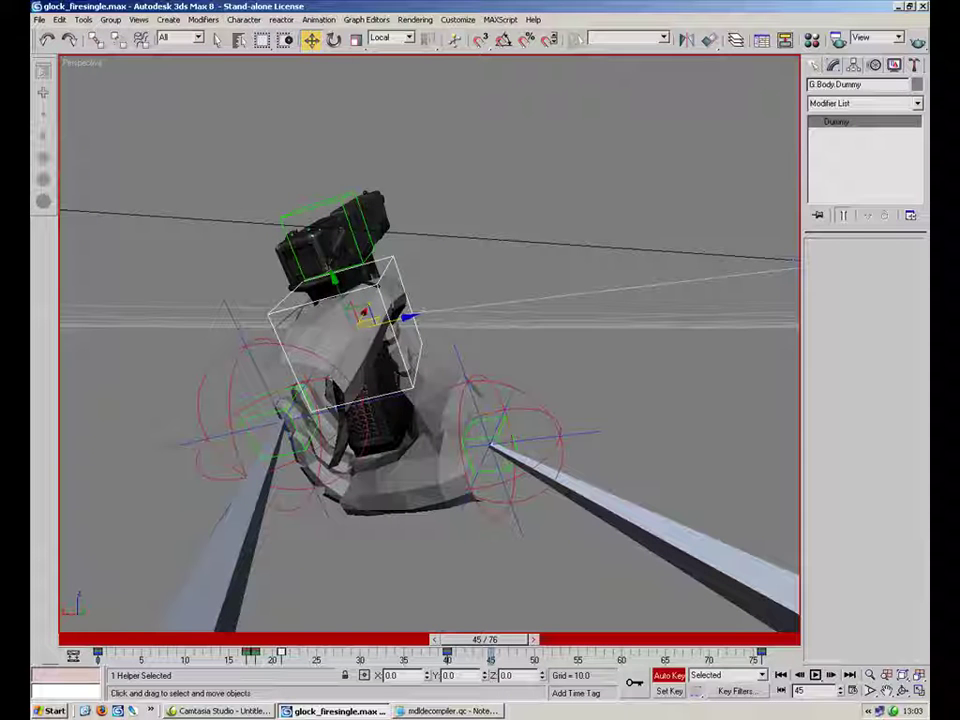
pyautogui.moveTo(356, 286); pyautogui.dragTo(349, 249)
pyautogui.click(547, 414)
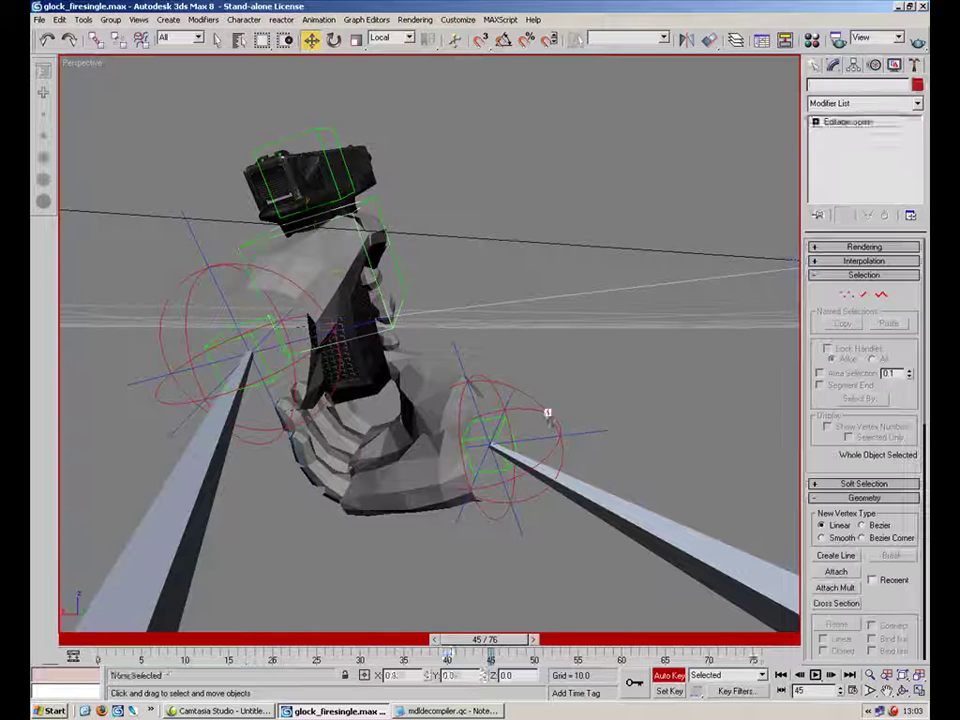
pyautogui.moveTo(501, 420); pyautogui.dragTo(493, 364)
# Play back the reload, shift the frame 45 keys of all objects to frame 43, and clear the selection.
pyautogui.moveTo(514, 638); pyautogui.dragTo(822, 640)
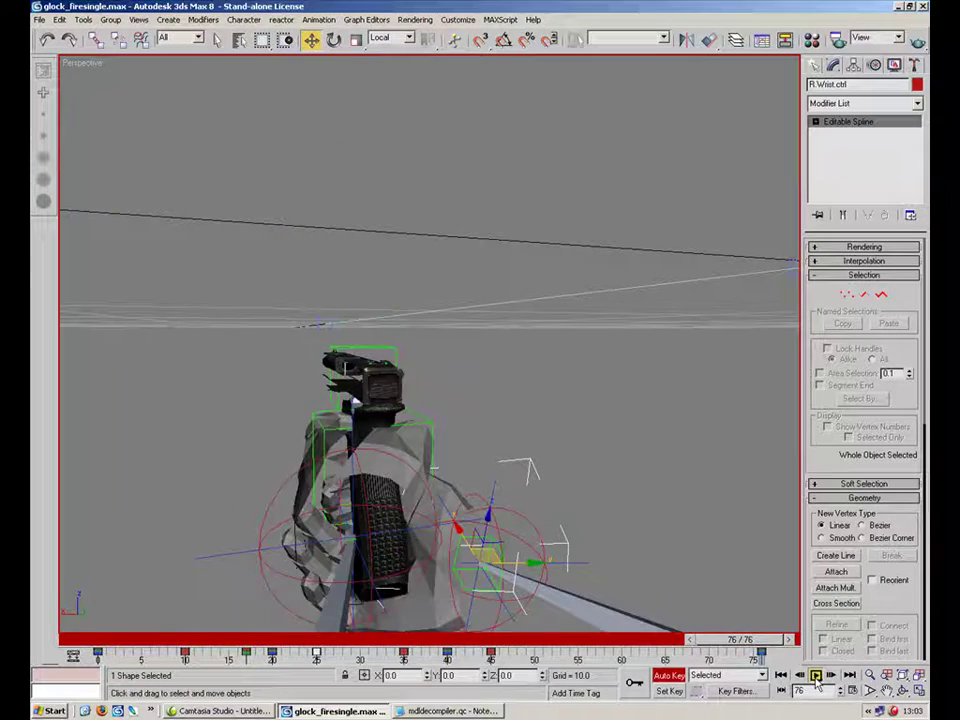
pyautogui.click(816, 675)
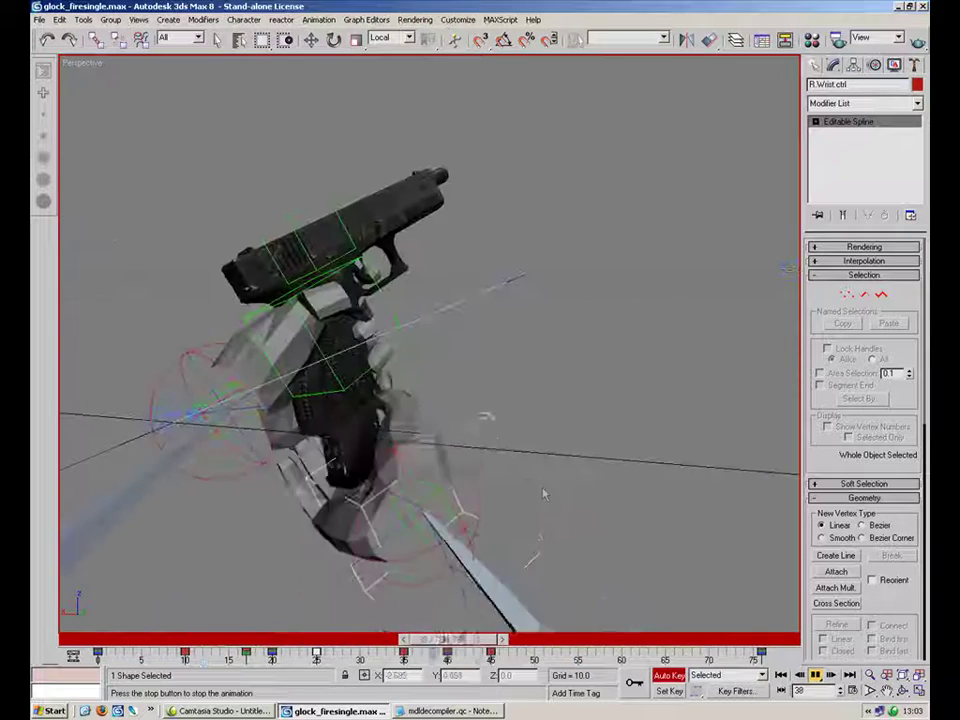
pyautogui.moveTo(343, 640); pyautogui.dragTo(474, 657)
pyautogui.hotkey('ctrl', 'a')
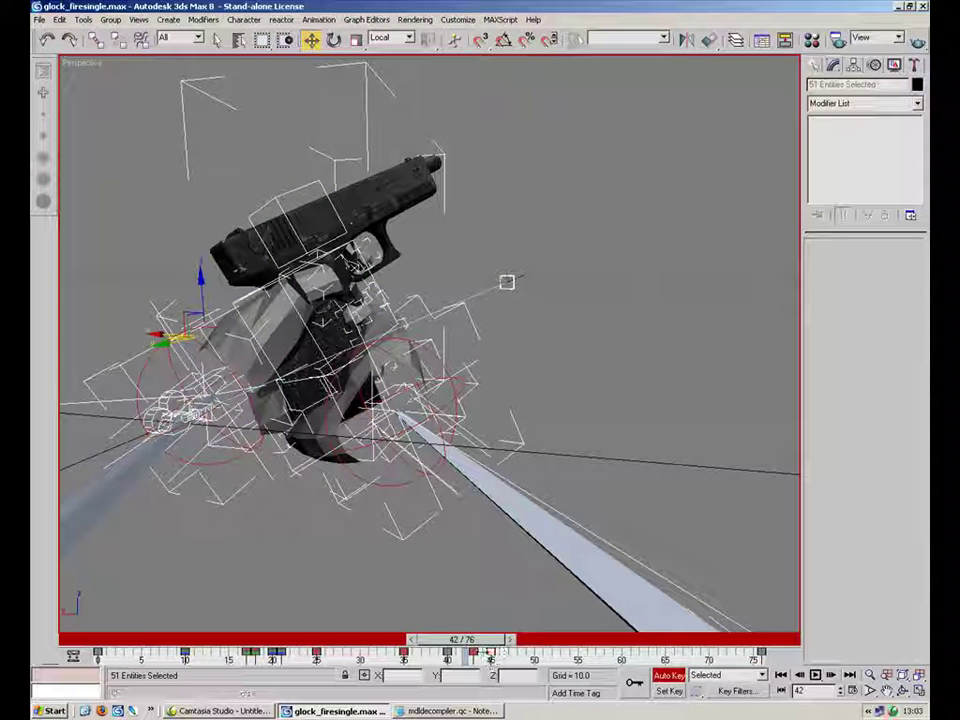
pyautogui.click(549, 489)
pyautogui.keyDown('alt'); pyautogui.moveTo(549, 489); pyautogui.dragTo(420, 410, button='middle'); pyautogui.keyUp('alt')
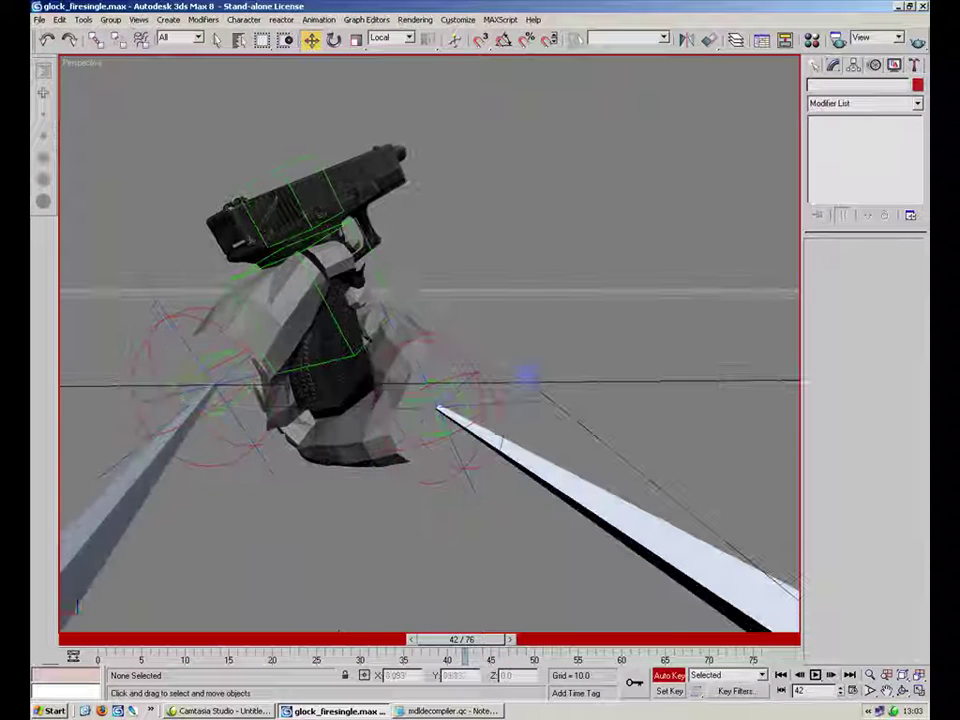
# Select all objects and create keys at frame 50 from source time 43, including position, rotation and scale.
pyautogui.click(386, 272)
pyautogui.moveTo(475, 641); pyautogui.dragTo(534, 640)
pyautogui.hotkey('ctrl', 'a')
pyautogui.press('w')
pyautogui.rightClick(538, 643)
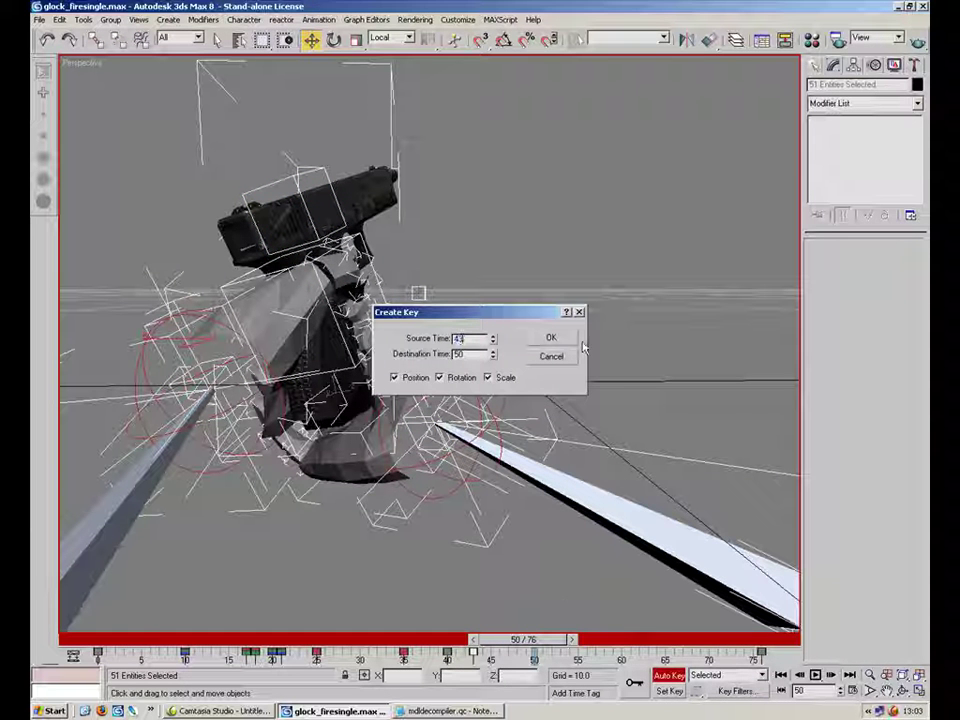
pyautogui.press('Return')
pyautogui.moveTo(497, 640)
pyautogui.mouseDown()
pyautogui.moveTo(446, 640)
pyautogui.moveTo(515, 637)
pyautogui.mouseUp()
pyautogui.moveTo(600, 513); pyautogui.dragTo(483, 457)
pyautogui.hotkey('ctrl', 'z')
# Review G.Body.Dummy's motion around frames 43 to 50, shift its frame 17 key to frame 15, and remove its frame 21 key.
pyautogui.click(574, 420)
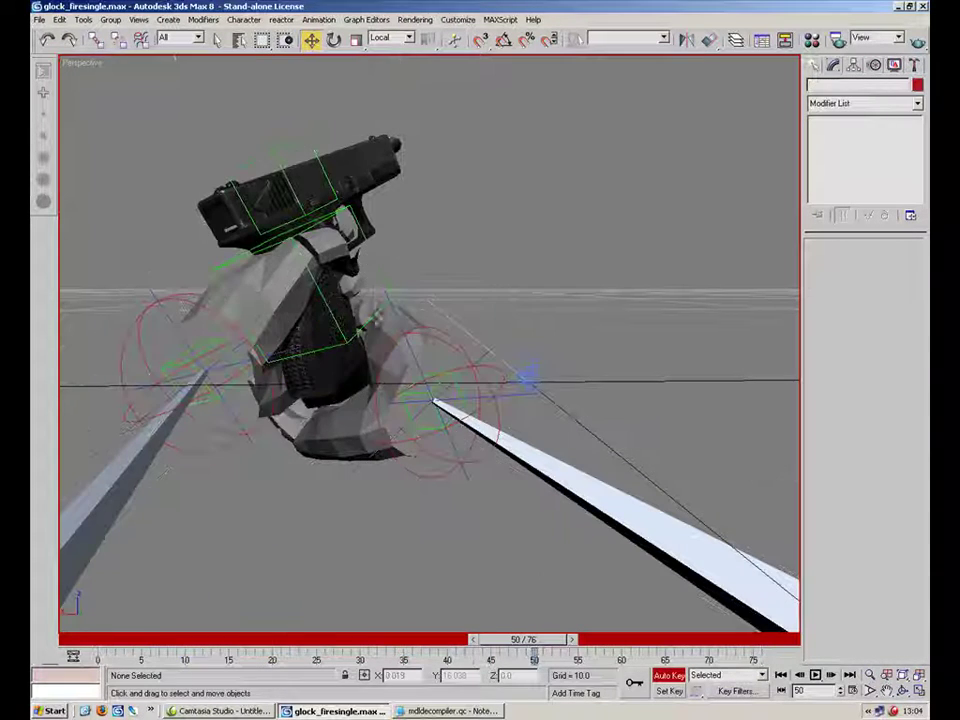
pyautogui.keyDown('alt'); pyautogui.moveTo(362, 340); pyautogui.dragTo(409, 307, button='middle'); pyautogui.keyUp('alt')
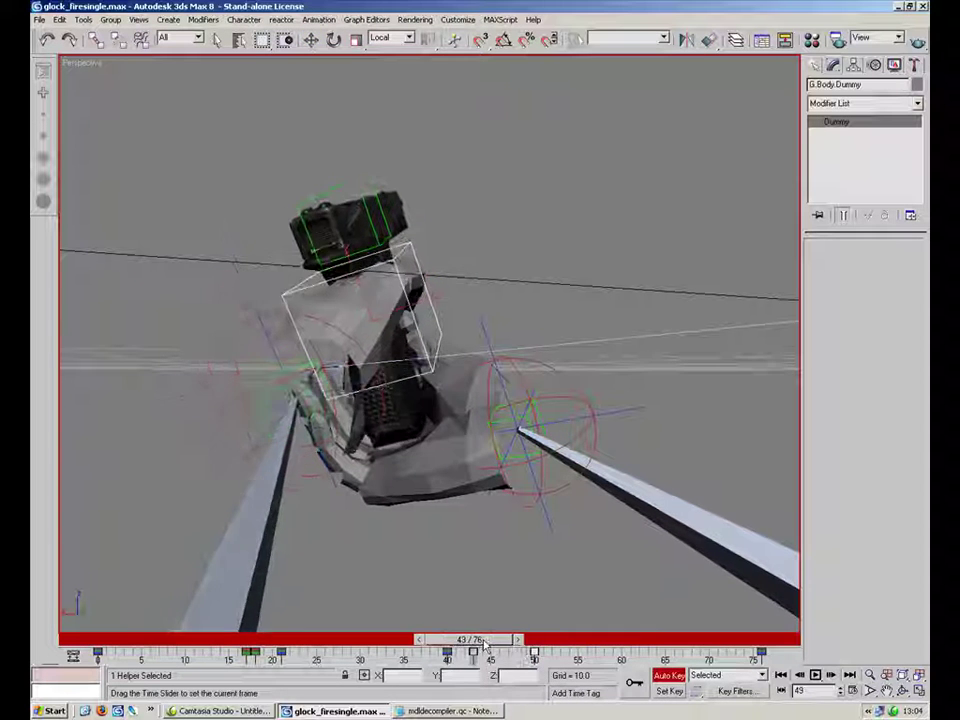
pyautogui.moveTo(520, 643); pyautogui.dragTo(487, 646)
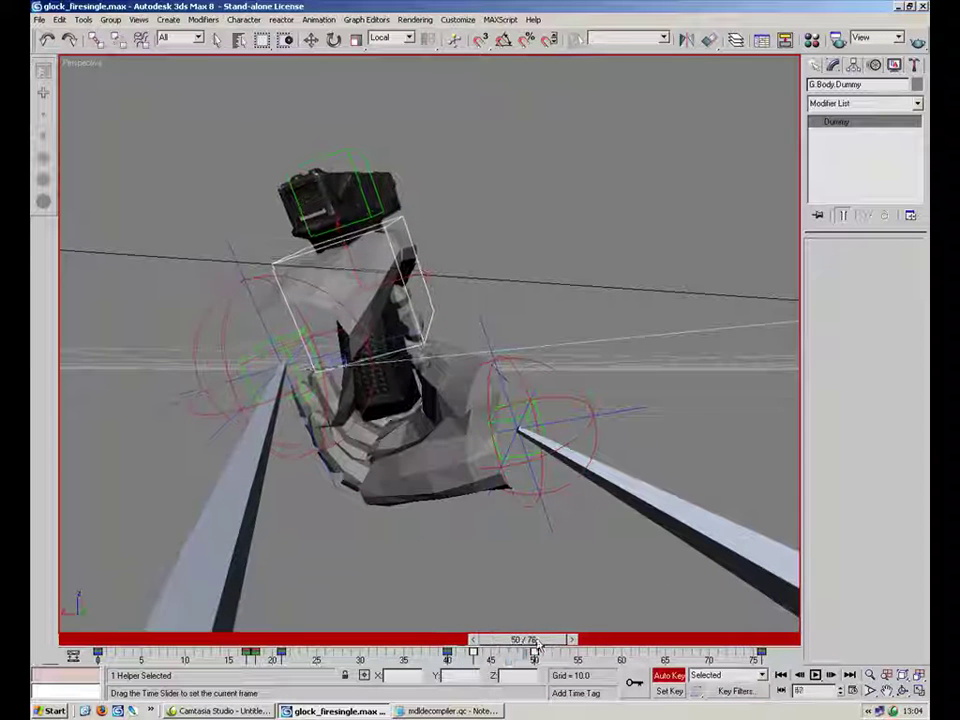
pyautogui.moveTo(574, 647); pyautogui.dragTo(480, 641)
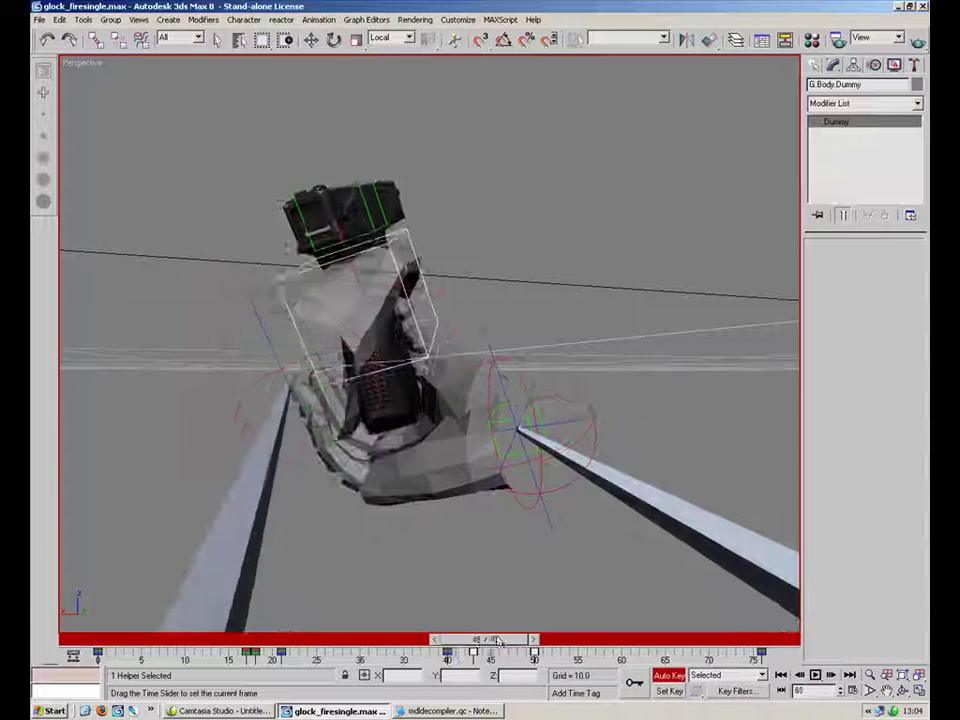
pyautogui.moveTo(539, 645); pyautogui.dragTo(238, 645)
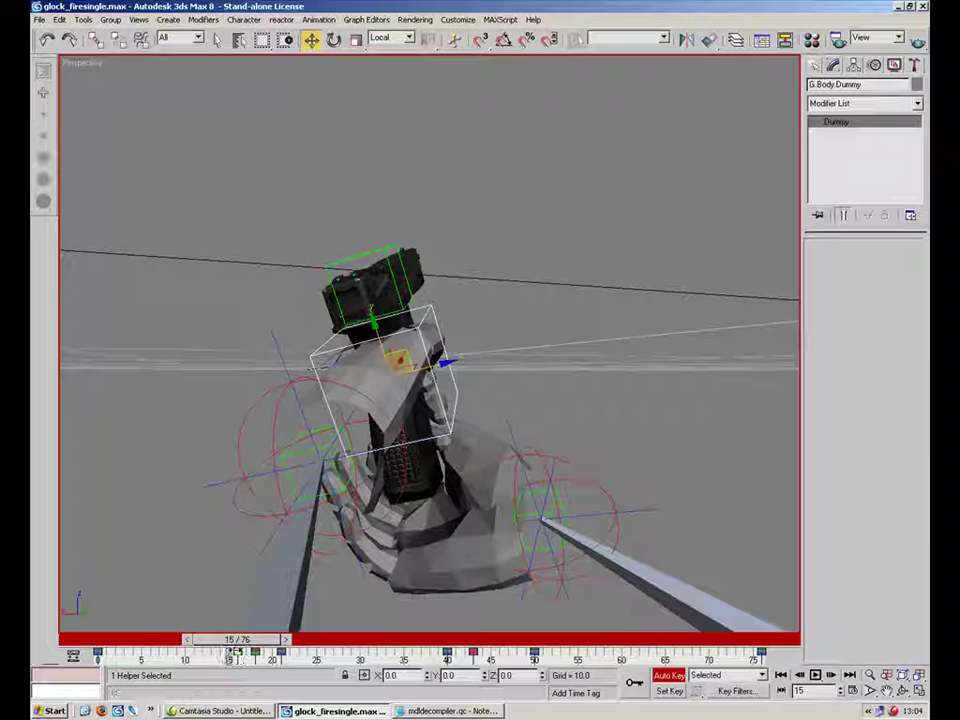
pyautogui.moveTo(253, 641); pyautogui.dragTo(334, 643)
# Reposition the free hand's wrist control around frame 25 so the hand brings the magazine in below the grip.
pyautogui.hotkey('ctrl', 'a')
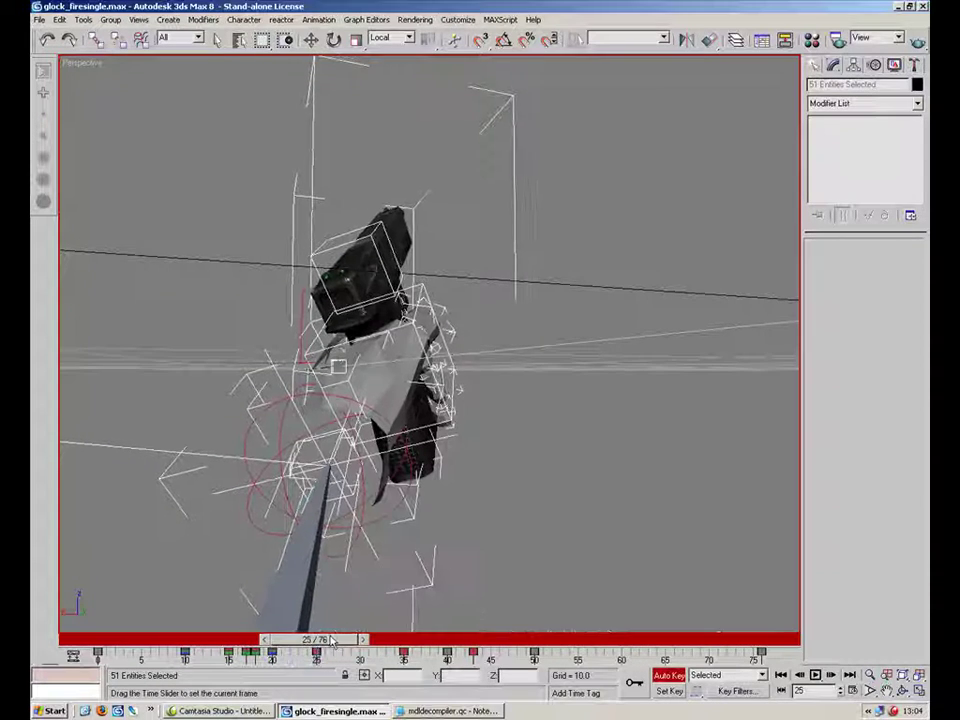
pyautogui.keyDown('alt'); pyautogui.moveTo(490, 430); pyautogui.dragTo(537, 567, button='middle'); pyautogui.keyUp('alt')
pyautogui.scroll(-2, 537, 567)
pyautogui.click(533, 540)
pyautogui.click(508, 514)
pyautogui.moveTo(519, 596); pyautogui.dragTo(572, 584)
pyautogui.moveTo(345, 639)
pyautogui.mouseDown()
pyautogui.moveTo(315, 641)
pyautogui.moveTo(363, 644)
pyautogui.moveTo(344, 640)
pyautogui.mouseUp()
pyautogui.moveTo(452, 446); pyautogui.dragTo(446, 390)
# Shift G.Body.Dummy's frame 18 key to frame 20 and create position, rotation and scale keys for it at frame 40.
pyautogui.moveTo(336, 643); pyautogui.dragTo(410, 573)
pyautogui.click(416, 284)
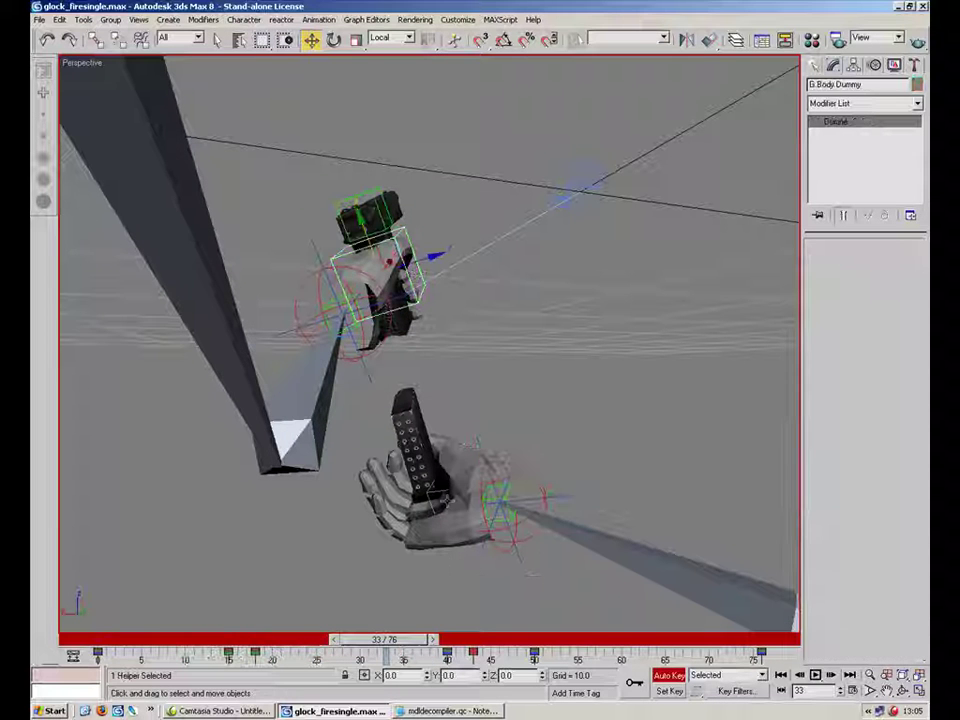
pyautogui.moveTo(420, 637); pyautogui.dragTo(268, 641)
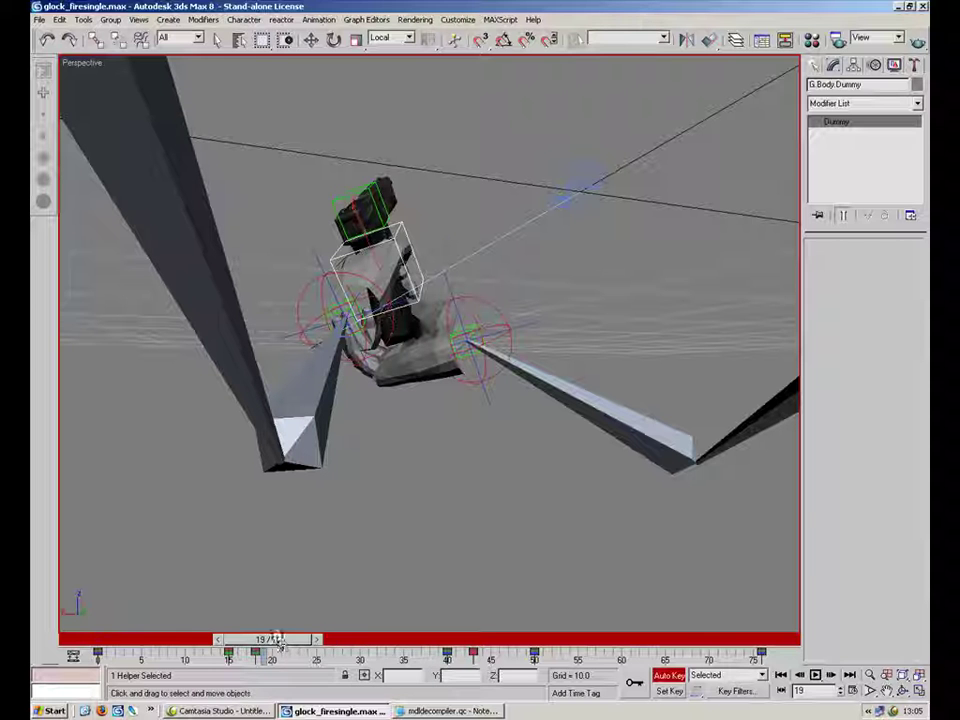
pyautogui.press('w')
pyautogui.moveTo(289, 645); pyautogui.dragTo(467, 638)
pyautogui.rightClick(467, 638)
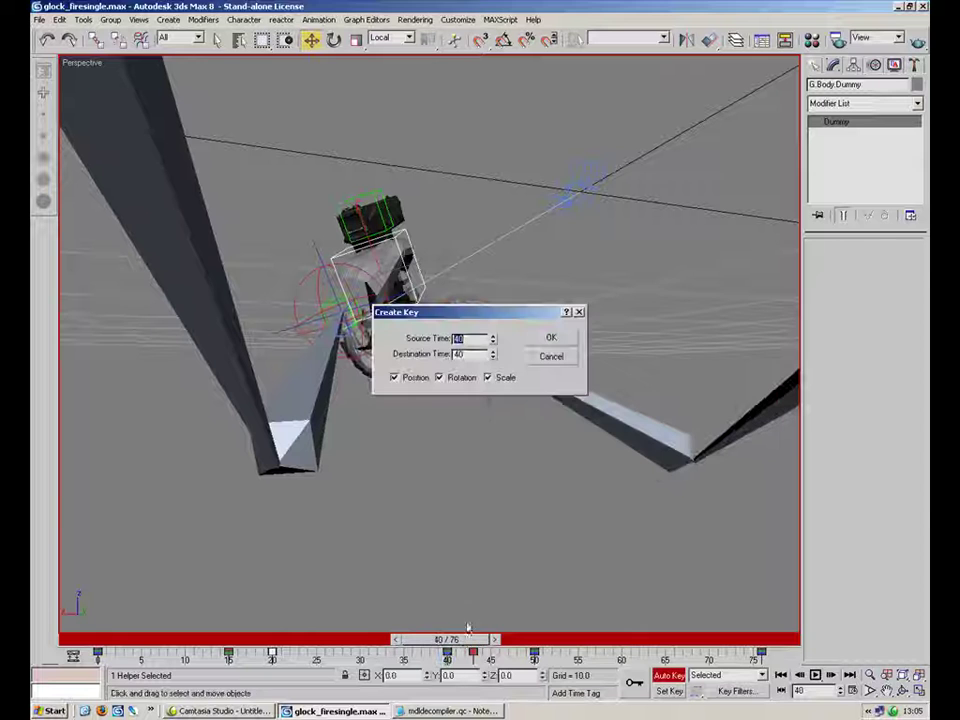
pyautogui.click(536, 341)
# Move R.Wrist.ctrl about 0.58 along its local Y axis at frame 35, taking the magazine outward below the grip.
pyautogui.moveTo(449, 640); pyautogui.dragTo(400, 636)
pyautogui.press('w')
pyautogui.click(582, 547)
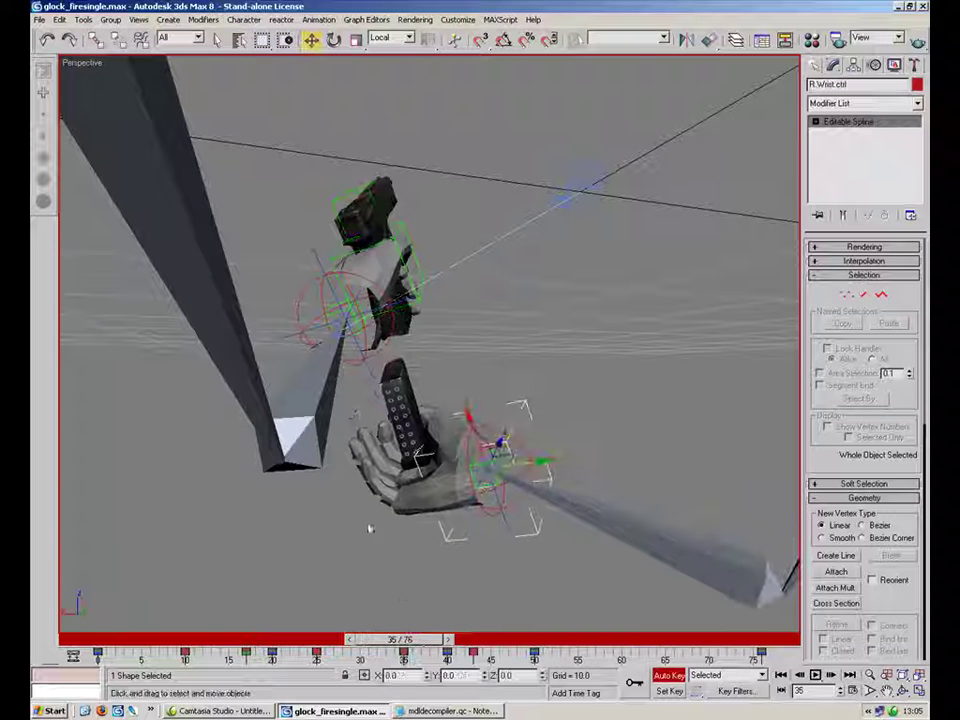
pyautogui.moveTo(529, 465); pyautogui.dragTo(547, 465)
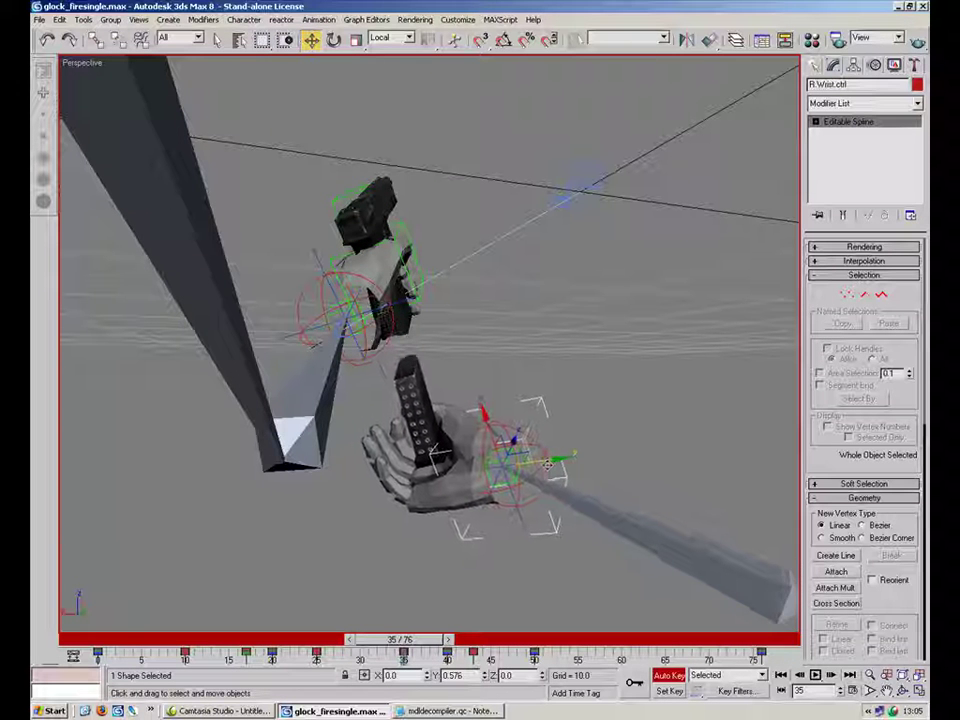
# Rotate G.Body.Dummy about its local Z axis at frame 17 to tip the gun's muzzle down.
pyautogui.moveTo(405, 638); pyautogui.dragTo(266, 591)
pyautogui.press('w')
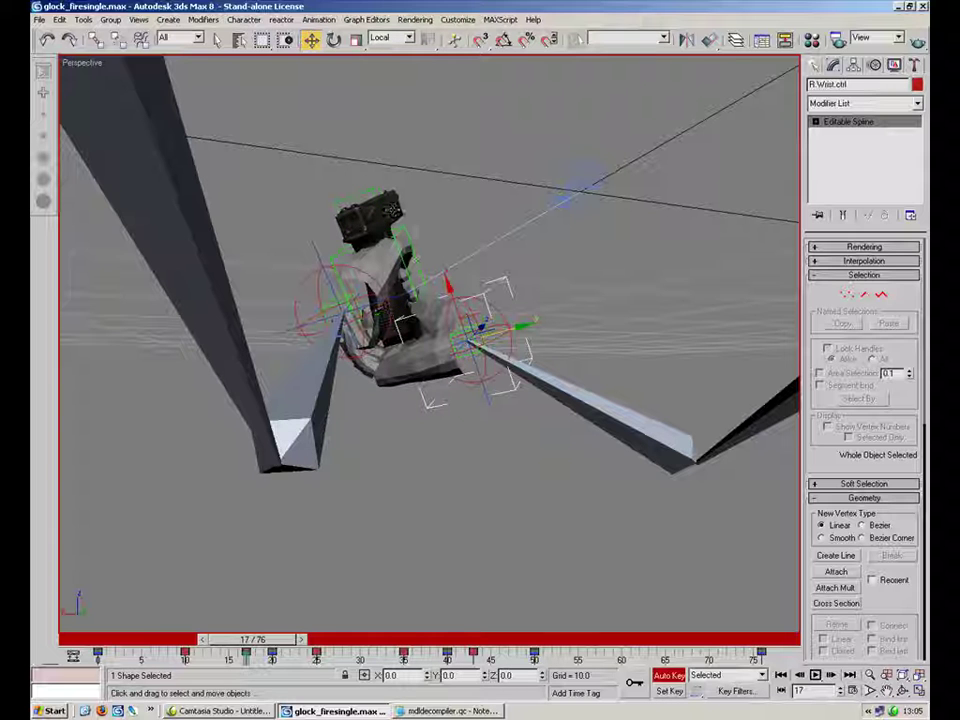
pyautogui.click(390, 245)
pyautogui.keyDown('alt'); pyautogui.moveTo(534, 318); pyautogui.dragTo(428, 462, button='middle'); pyautogui.keyUp('alt')
pyautogui.moveTo(413, 350); pyautogui.dragTo(415, 358)
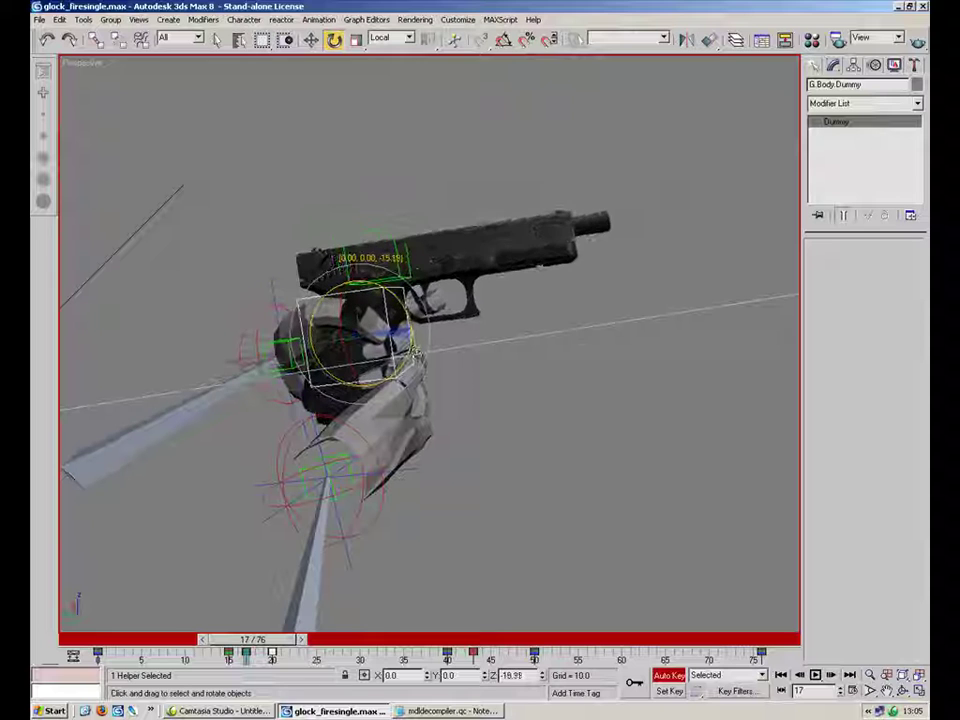
# Move R.Wrist.ctrl slightly up and forward at frame 25 and check the hand's path back to frame 18.
pyautogui.moveTo(287, 639); pyautogui.dragTo(347, 620)
pyautogui.press('e')
pyautogui.keyDown('alt'); pyautogui.moveTo(400, 540); pyautogui.dragTo(462, 528, button='middle'); pyautogui.keyUp('alt')
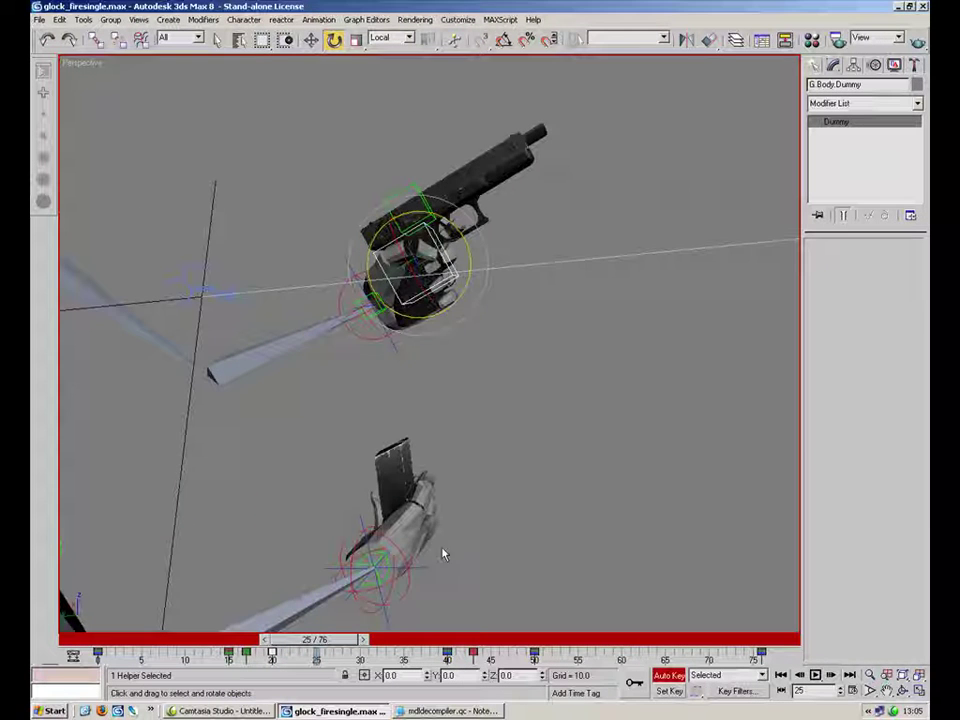
pyautogui.click(378, 568)
pyautogui.keyDown('alt'); pyautogui.moveTo(378, 568); pyautogui.dragTo(390, 229, button='middle'); pyautogui.keyUp('alt')
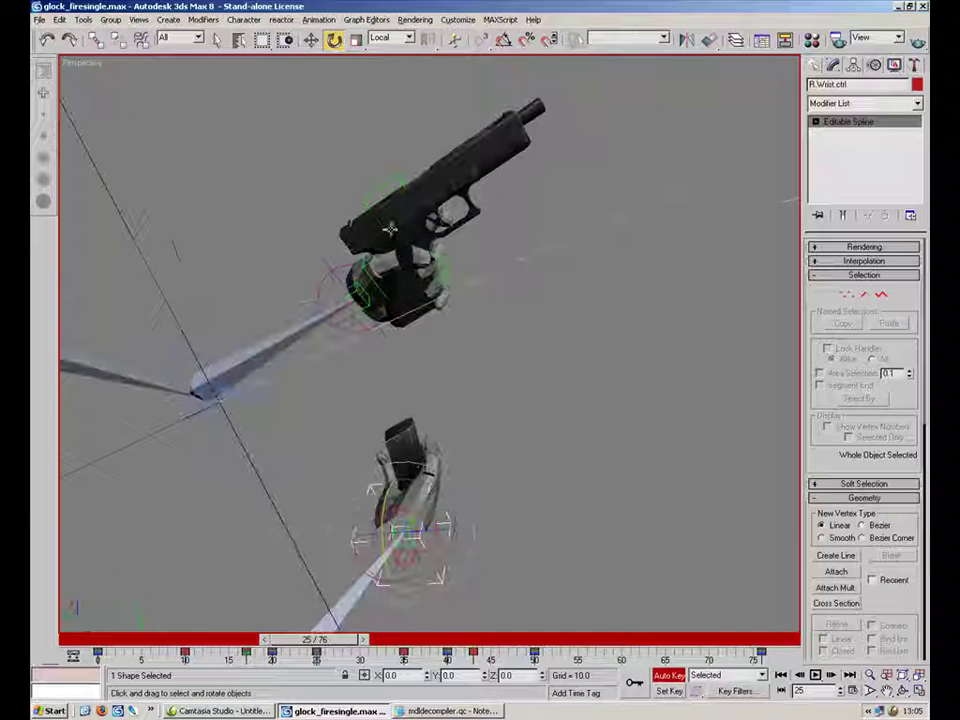
pyautogui.click(315, 64)
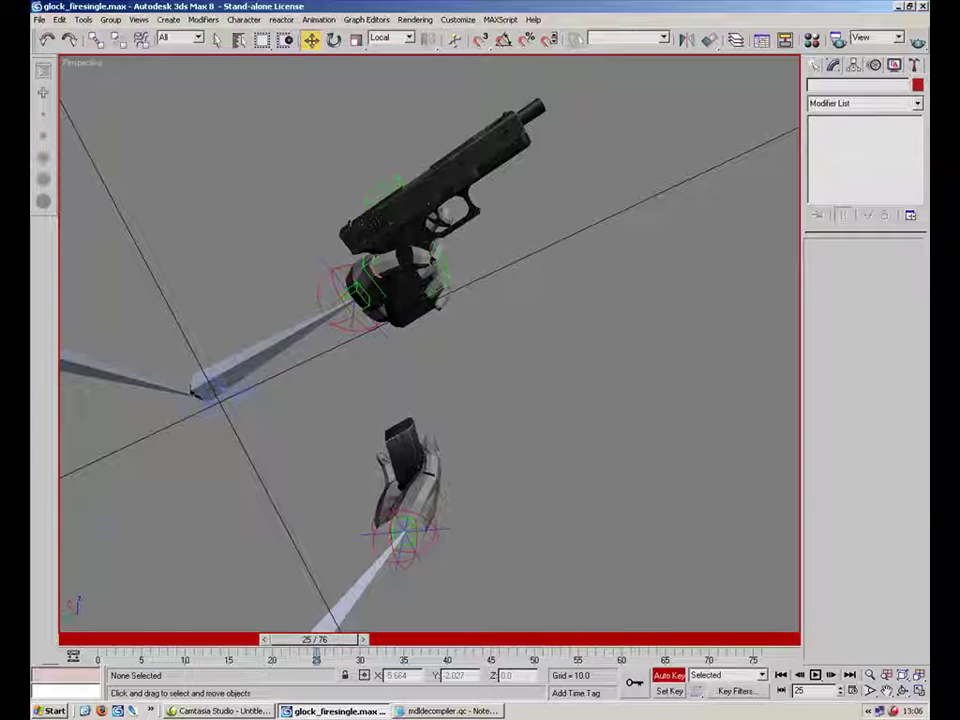
pyautogui.click(427, 544)
pyautogui.moveTo(418, 549); pyautogui.dragTo(428, 542)
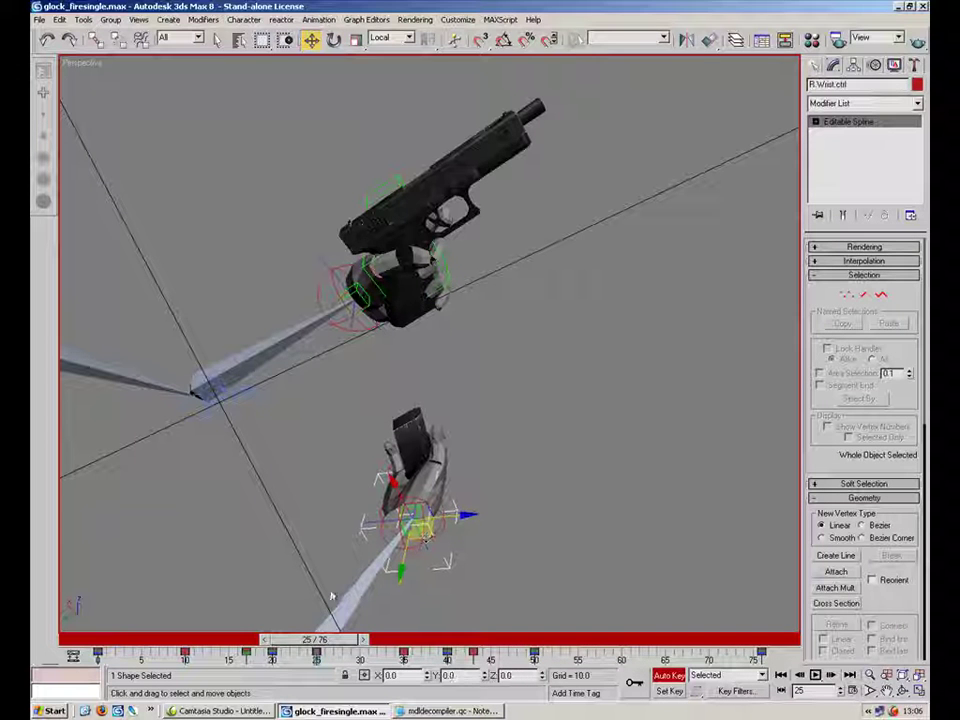
pyautogui.moveTo(322, 640); pyautogui.dragTo(272, 640)
pyautogui.keyDown('alt'); pyautogui.moveTo(340, 570); pyautogui.dragTo(395, 610, button='middle'); pyautogui.keyUp('alt')
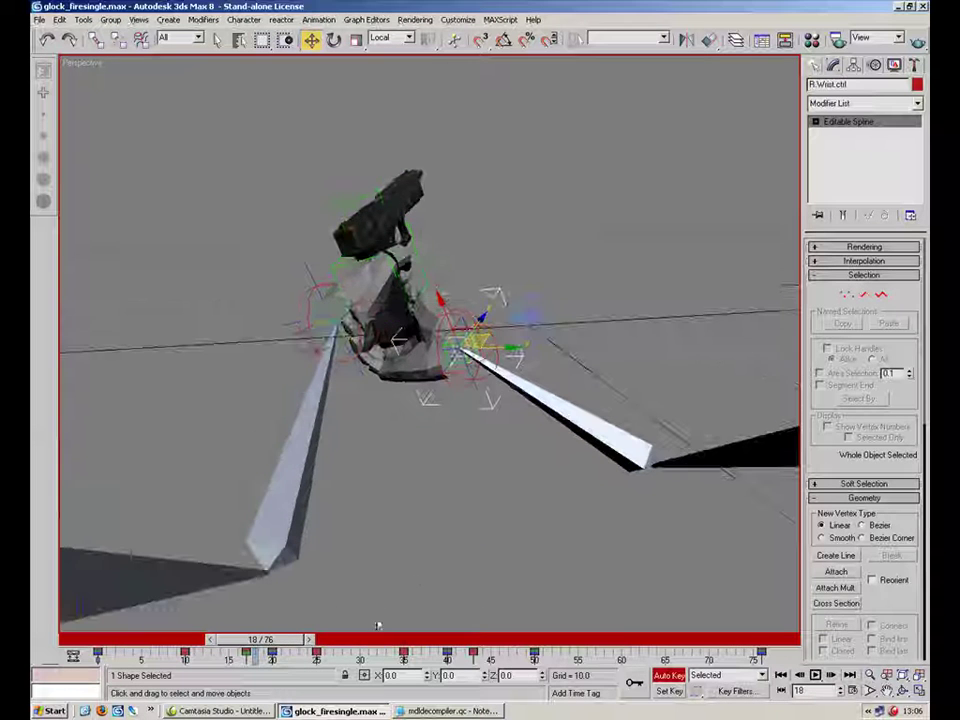
# Try to rotate G.Body.Dummy about its local Z and X axes at frame 30.
pyautogui.moveTo(284, 643); pyautogui.dragTo(400, 640)
pyautogui.press('w')
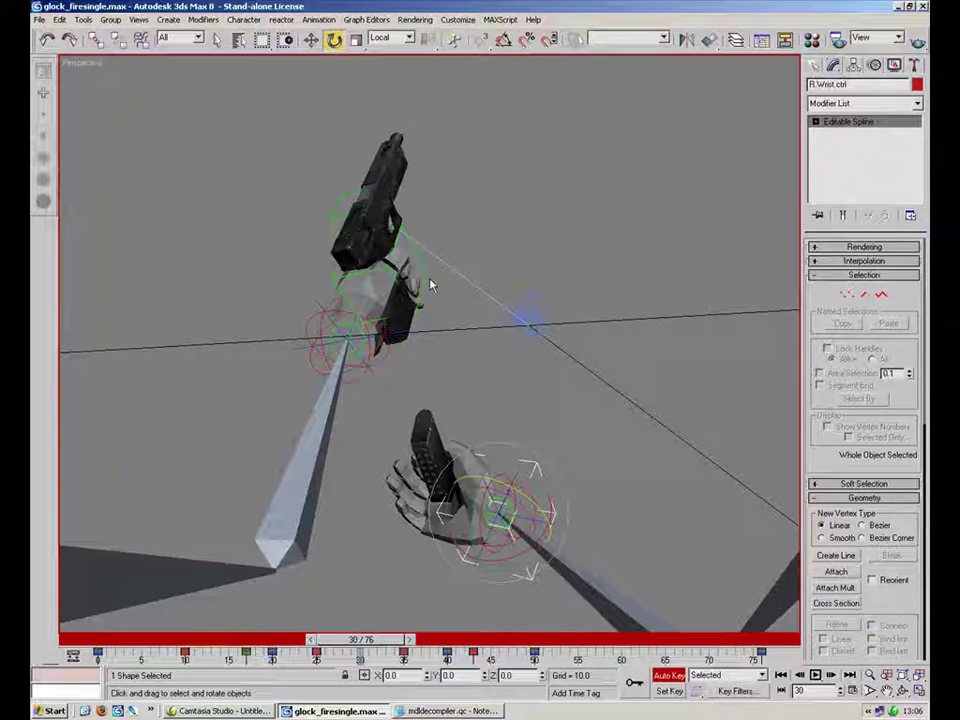
pyautogui.press('e')
pyautogui.click(424, 279)
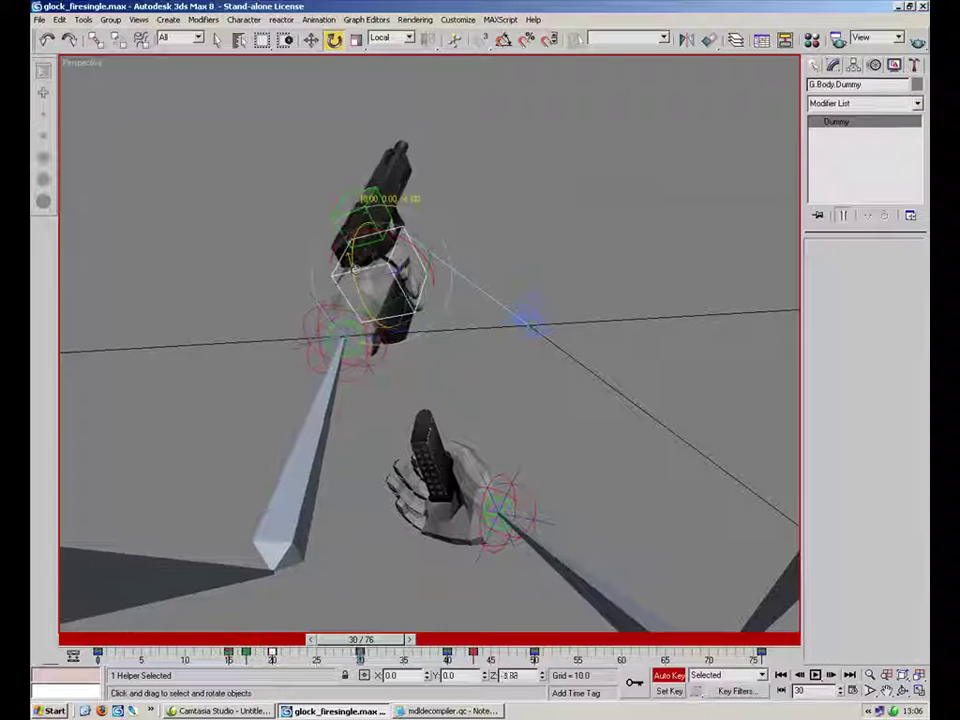
pyautogui.moveTo(354, 271); pyautogui.dragTo(356, 259)
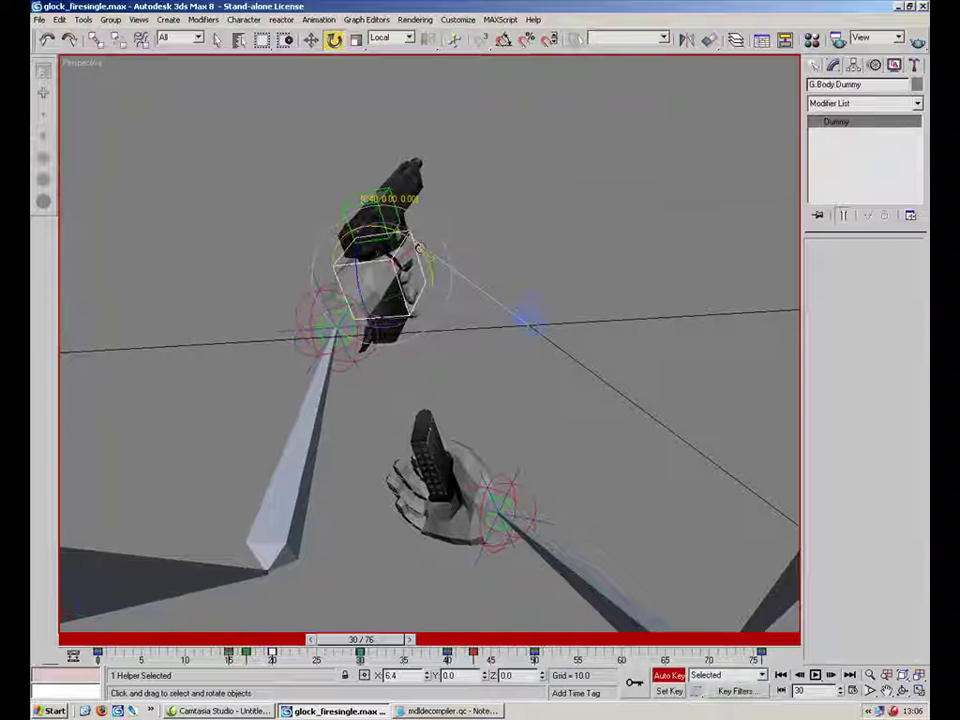
# Rotate G.Body.Dummy slightly about local X at frame 27, then reposition it and tilt it about local Z at frame 33.
pyautogui.moveTo(365, 640)
pyautogui.mouseDown()
pyautogui.moveTo(245, 640)
pyautogui.moveTo(320, 621)
pyautogui.moveTo(400, 619)
pyautogui.moveTo(323, 645)
pyautogui.moveTo(410, 640)
pyautogui.moveTo(325, 641)
pyautogui.moveTo(348, 645)
pyautogui.mouseUp()
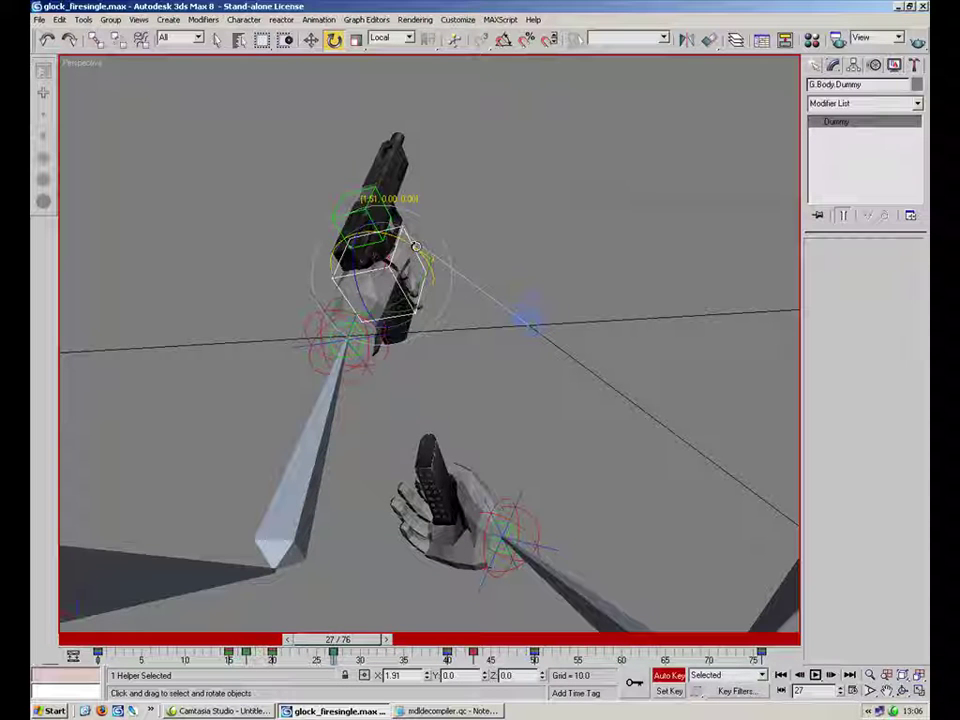
pyautogui.moveTo(348, 641); pyautogui.dragTo(403, 634)
pyautogui.press('e')
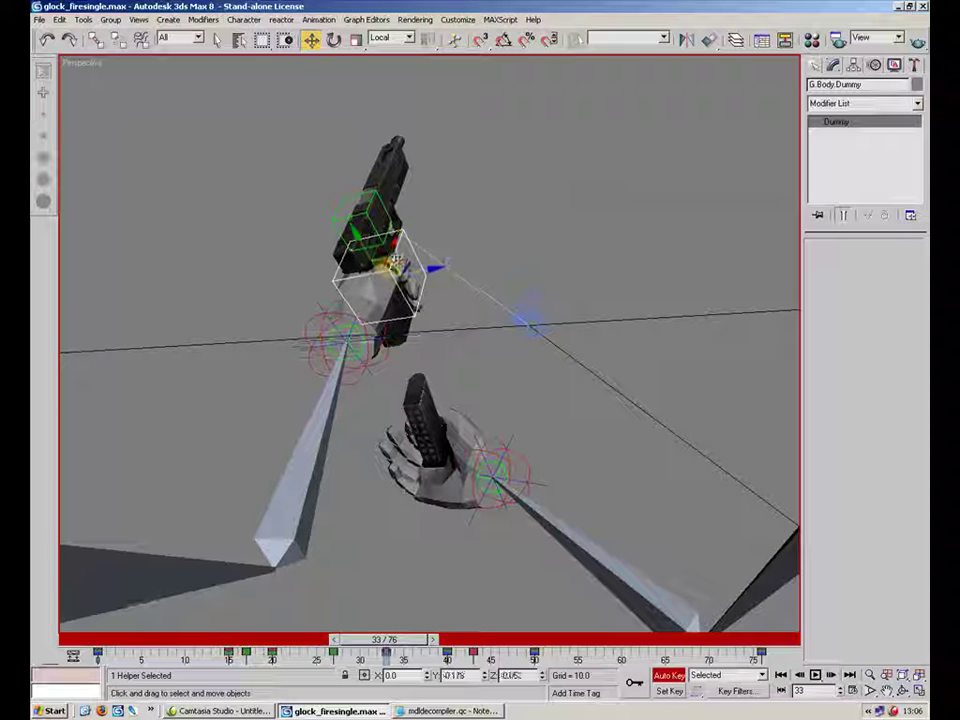
pyautogui.keyDown('alt'); pyautogui.moveTo(412, 296); pyautogui.dragTo(364, 347, button='middle'); pyautogui.keyUp('alt')
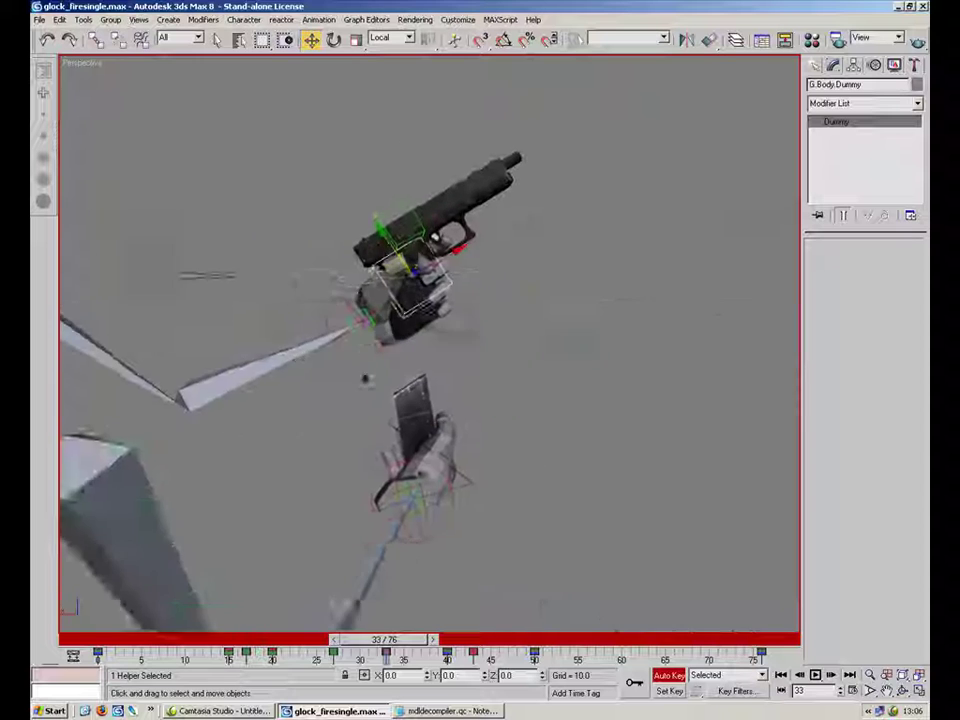
pyautogui.scroll(3, 418, 280)
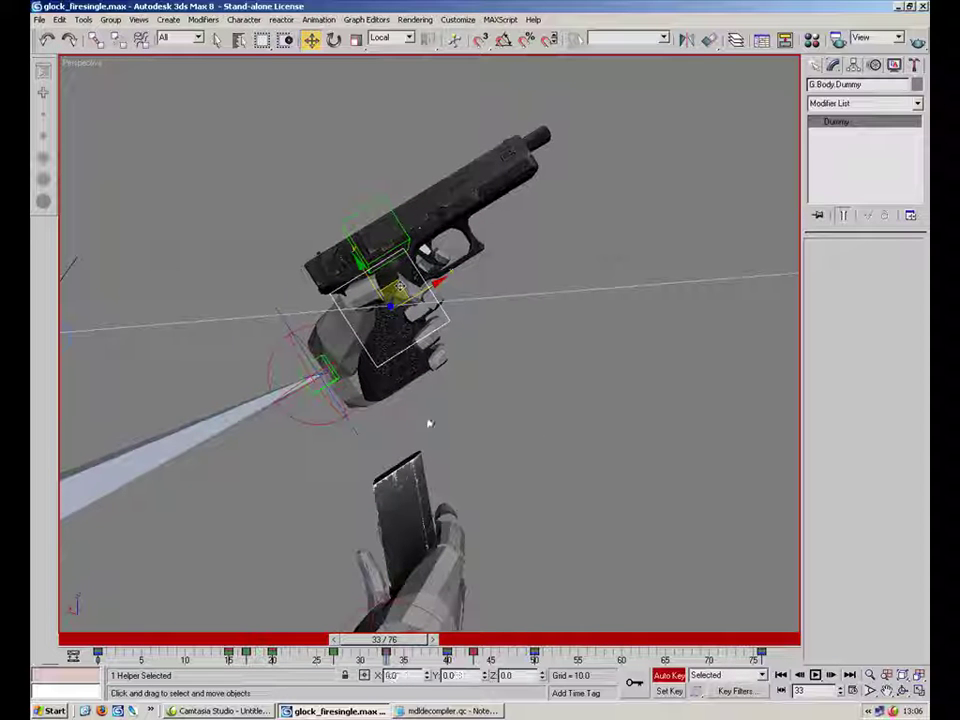
pyautogui.moveTo(400, 645); pyautogui.dragTo(404, 618)
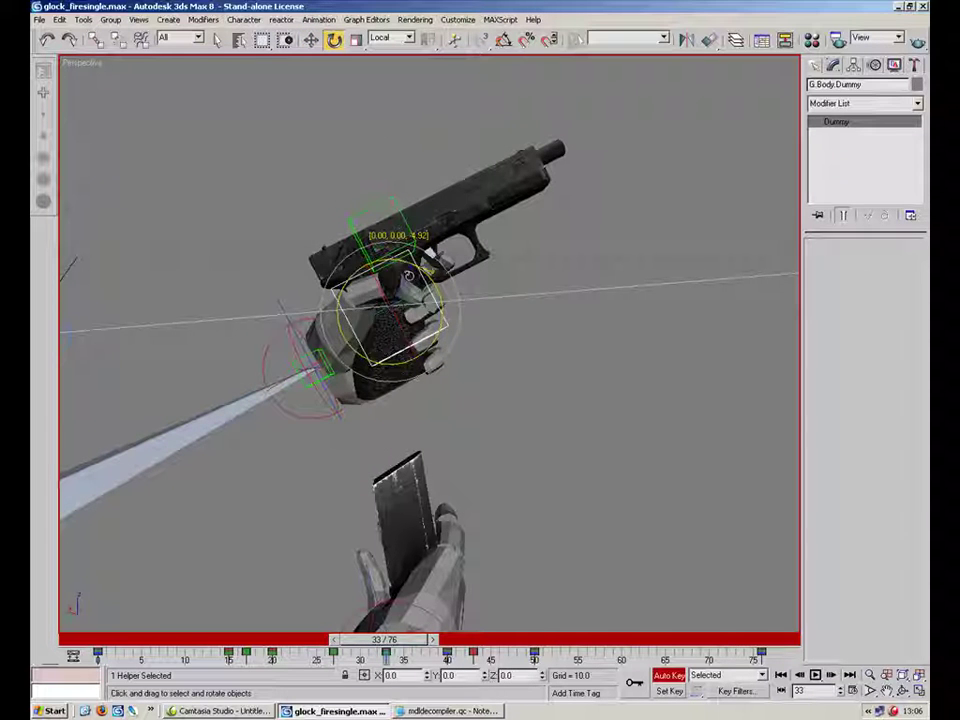
# Review the reload through the later frames and play it back from the Camera01 view.
pyautogui.moveTo(418, 648); pyautogui.dragTo(373, 625)
pyautogui.moveTo(457, 625); pyautogui.dragTo(682, 637)
pyautogui.press('e')
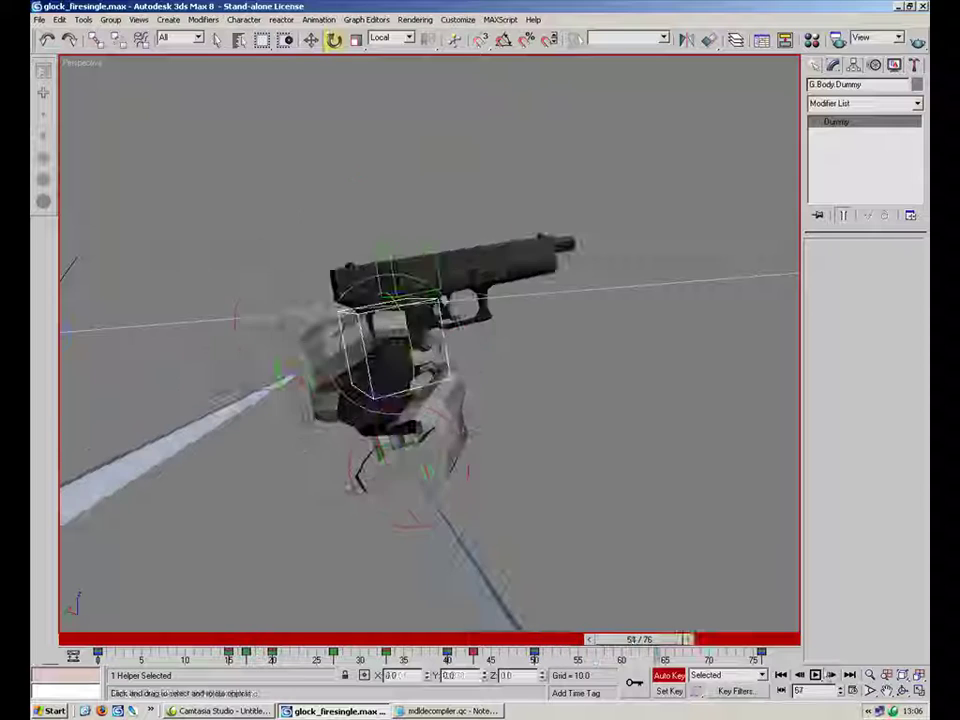
pyautogui.press('/')
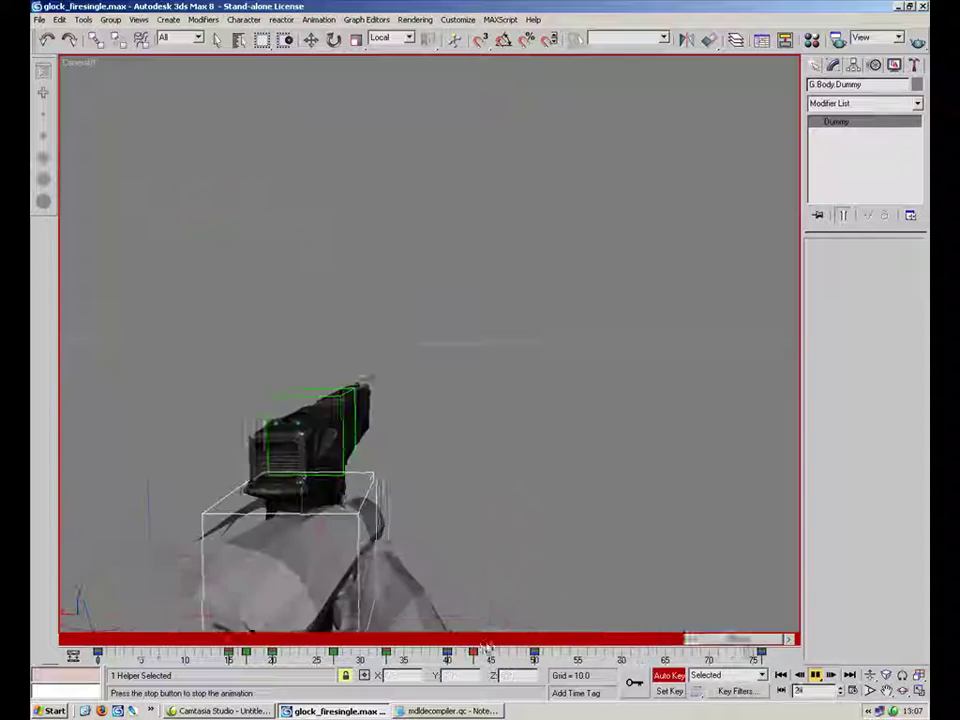
pyautogui.click(515, 647)
# Adjust G.Body.Dummy's position at frame 37 and rotate it at frame 65 so the gun tilts sideways before returning to its idle pose.
pyautogui.moveTo(515, 645); pyautogui.dragTo(307, 637)
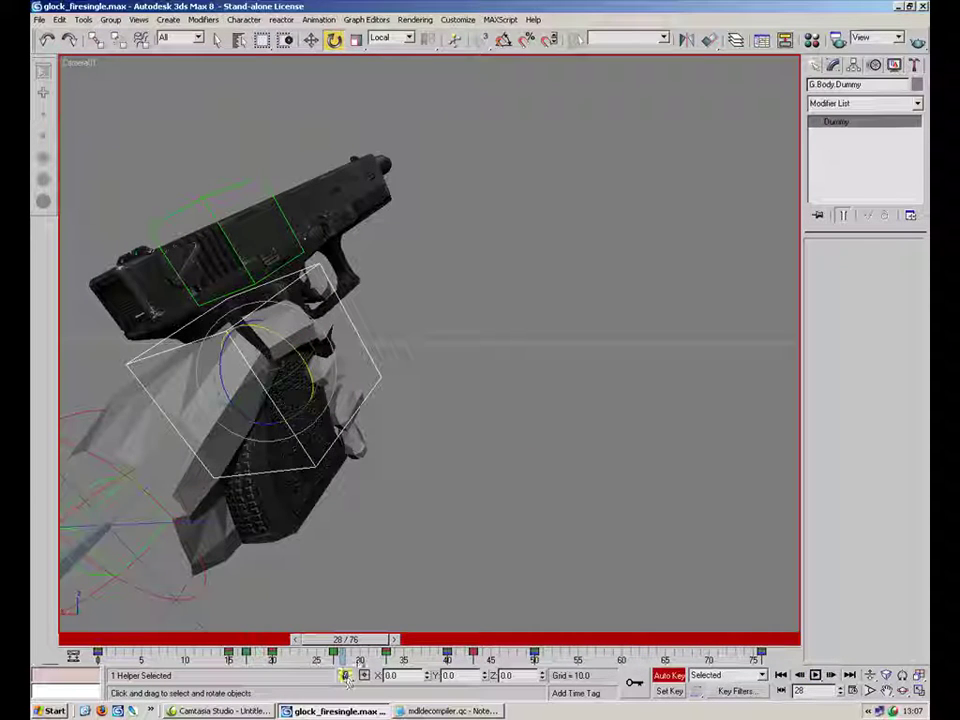
pyautogui.moveTo(357, 639); pyautogui.dragTo(432, 641)
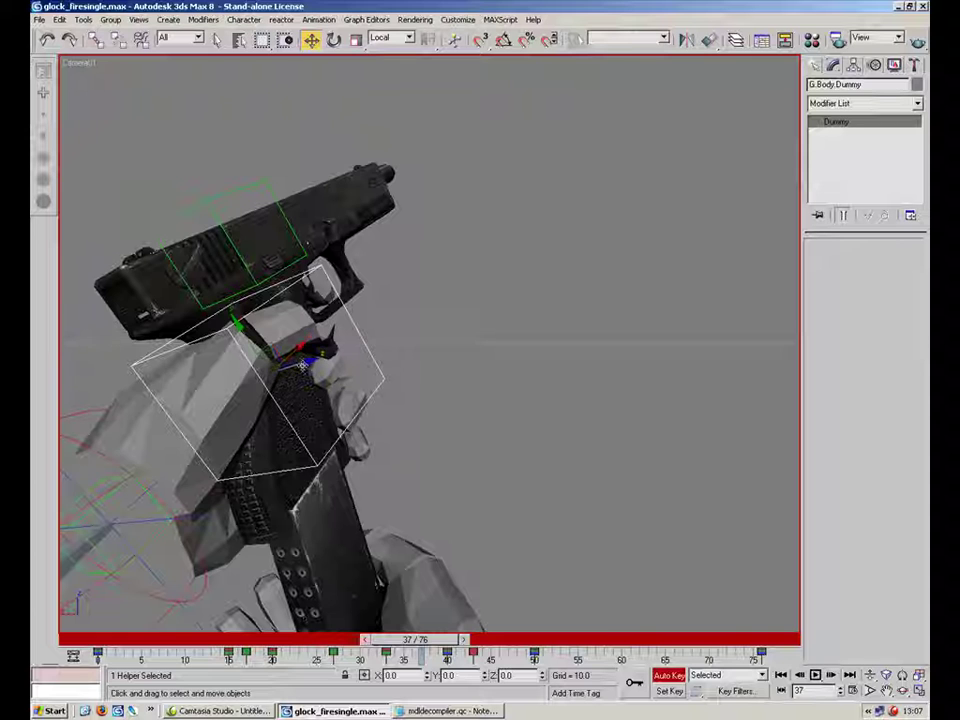
pyautogui.moveTo(417, 645); pyautogui.dragTo(672, 640)
pyautogui.press('w')
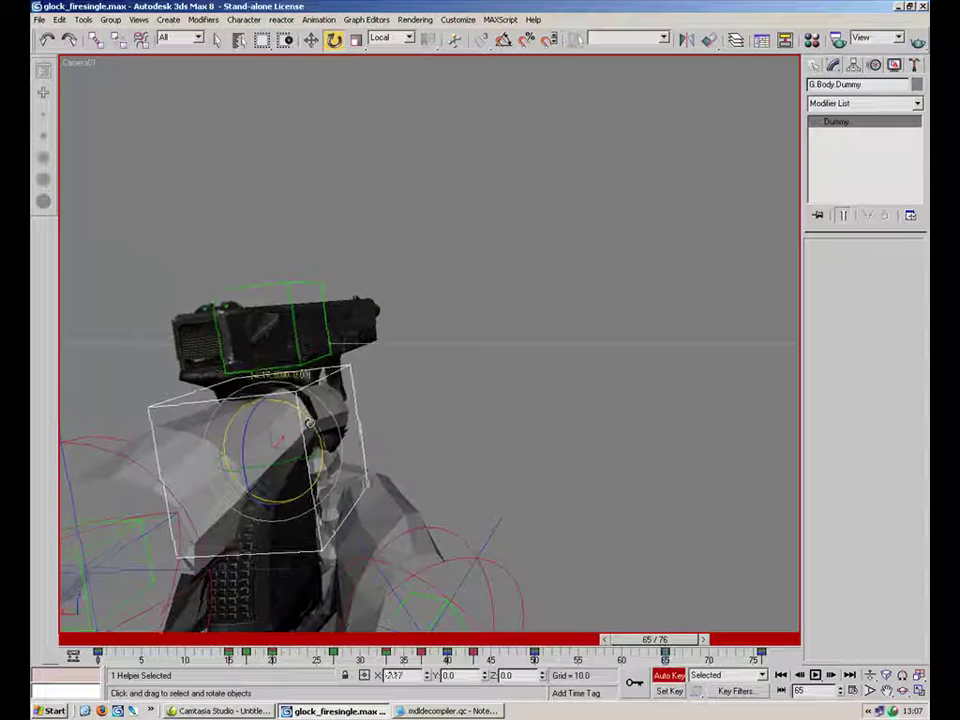
pyautogui.moveTo(662, 640)
pyautogui.mouseDown()
pyautogui.moveTo(481, 640)
pyautogui.moveTo(676, 627)
pyautogui.mouseUp()
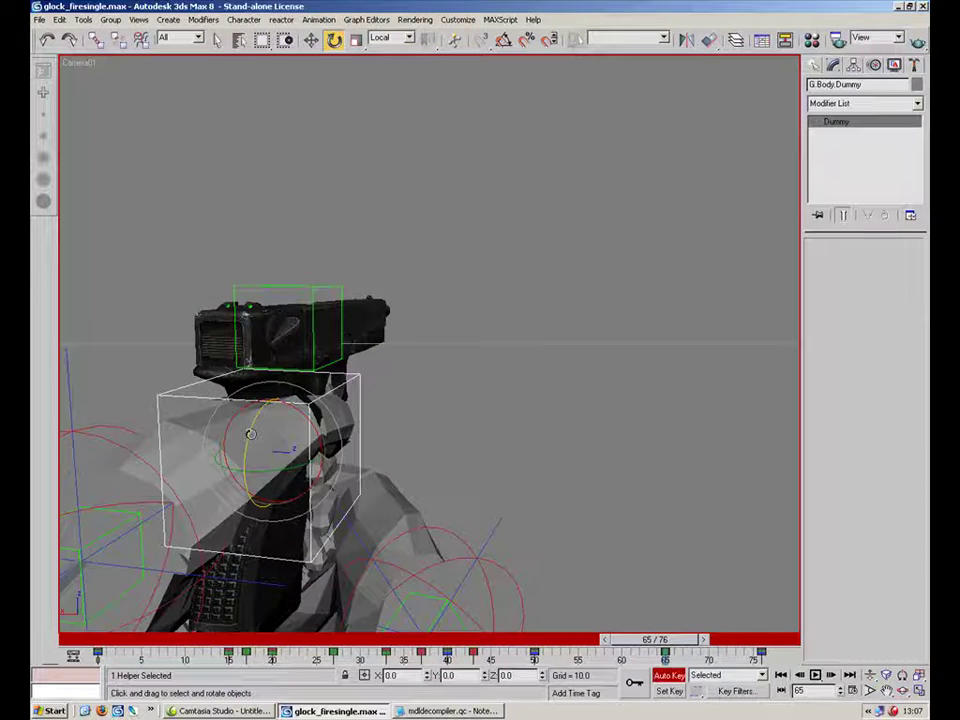
pyautogui.moveTo(645, 640); pyautogui.dragTo(665, 640)
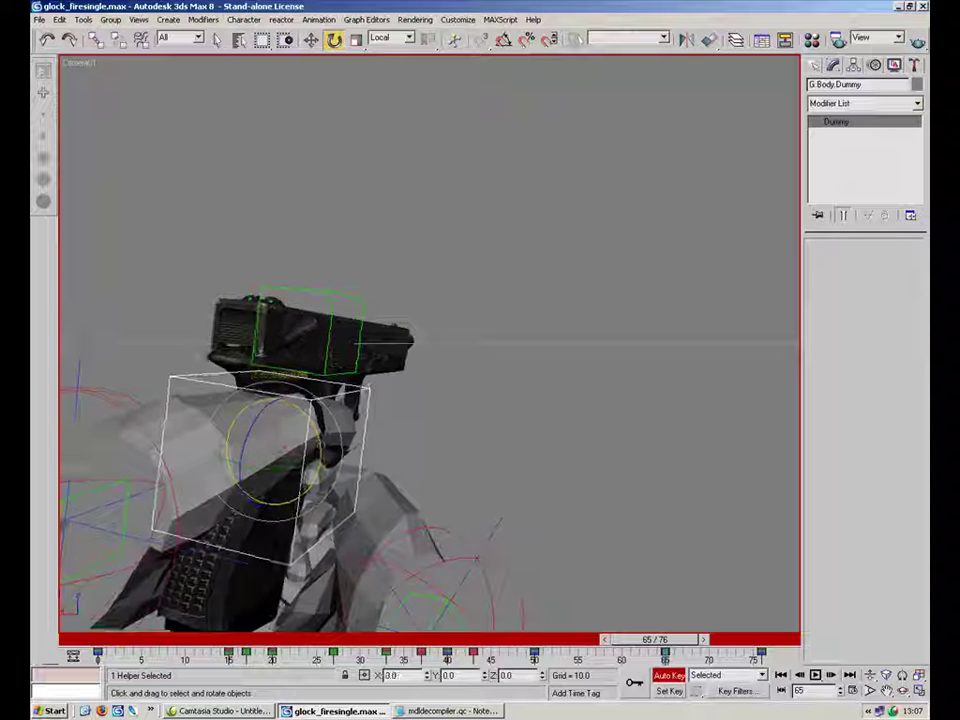
pyautogui.moveTo(641, 640)
pyautogui.mouseDown()
pyautogui.moveTo(229, 640)
pyautogui.moveTo(653, 640)
pyautogui.mouseUp()
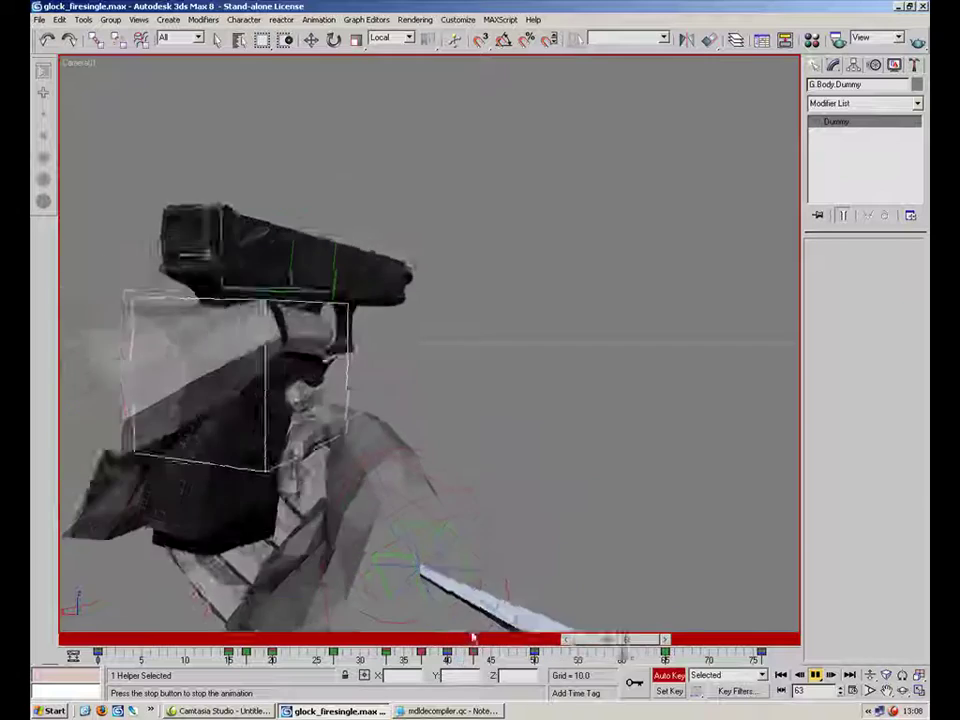
# Lower G.Body.Dummy slightly at frame 33 and check the gun's motion through frame 37.
pyautogui.moveTo(361, 639); pyautogui.dragTo(398, 625)
pyautogui.press('e')
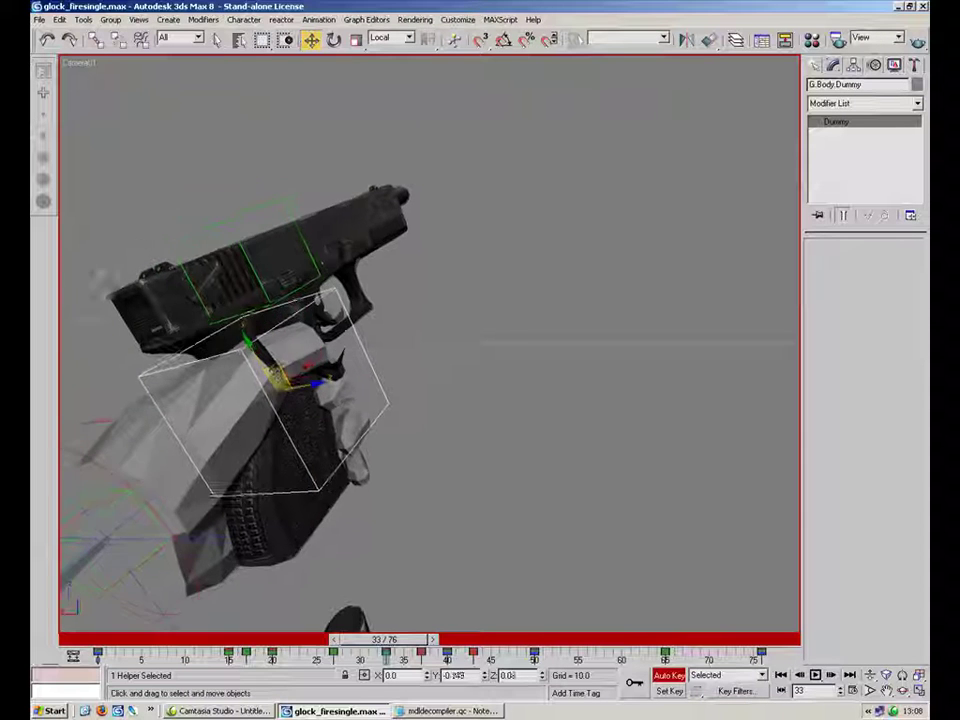
pyautogui.moveTo(355, 646)
pyautogui.mouseDown()
pyautogui.moveTo(214, 640)
pyautogui.moveTo(341, 639)
pyautogui.mouseUp()
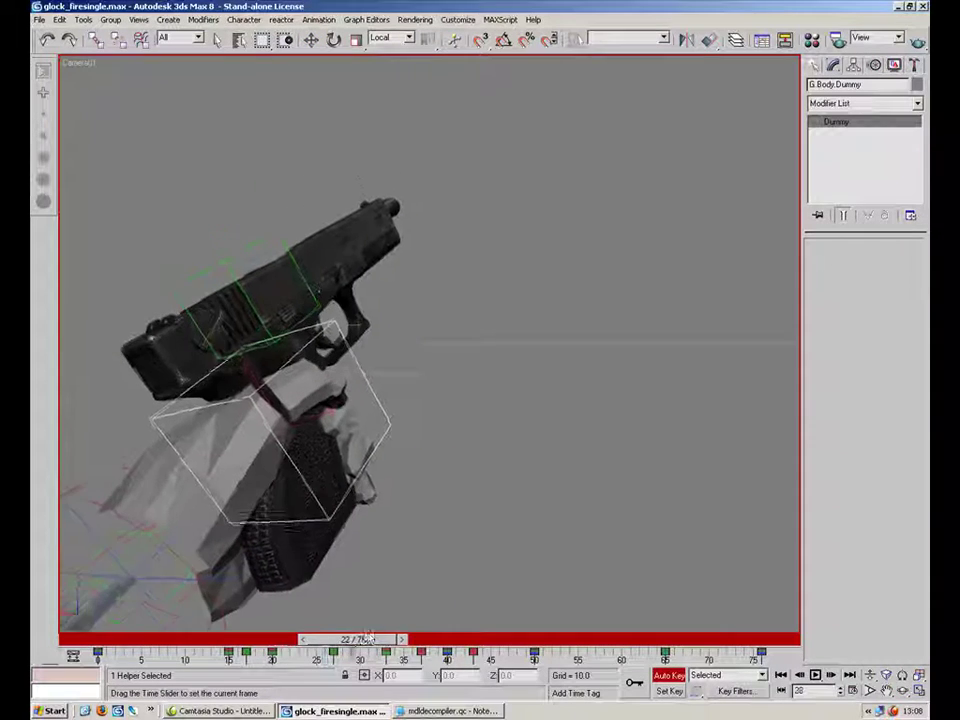
pyautogui.moveTo(421, 638); pyautogui.dragTo(397, 639)
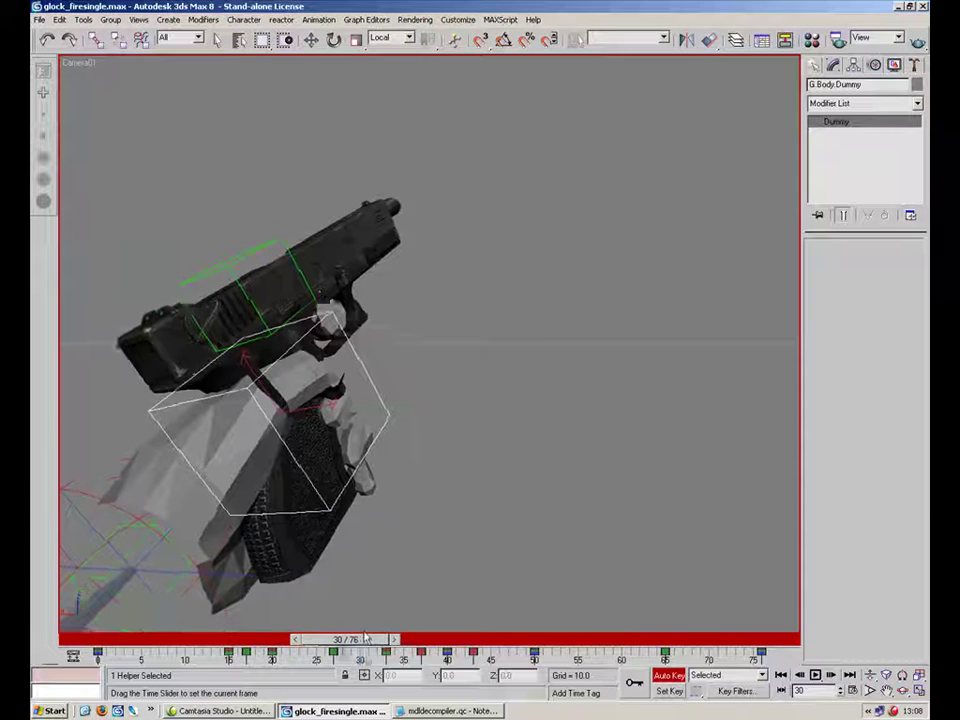
pyautogui.moveTo(430, 638)
pyautogui.mouseDown()
pyautogui.moveTo(425, 644)
pyautogui.moveTo(470, 640)
pyautogui.moveTo(408, 641)
pyautogui.moveTo(441, 640)
pyautogui.mouseUp()
pyautogui.press('w')
# In the Perspective view, reposition R.Wrist.ctrl at frame 35 so the new magazine lines up beneath the grip.
pyautogui.click(920, 690)
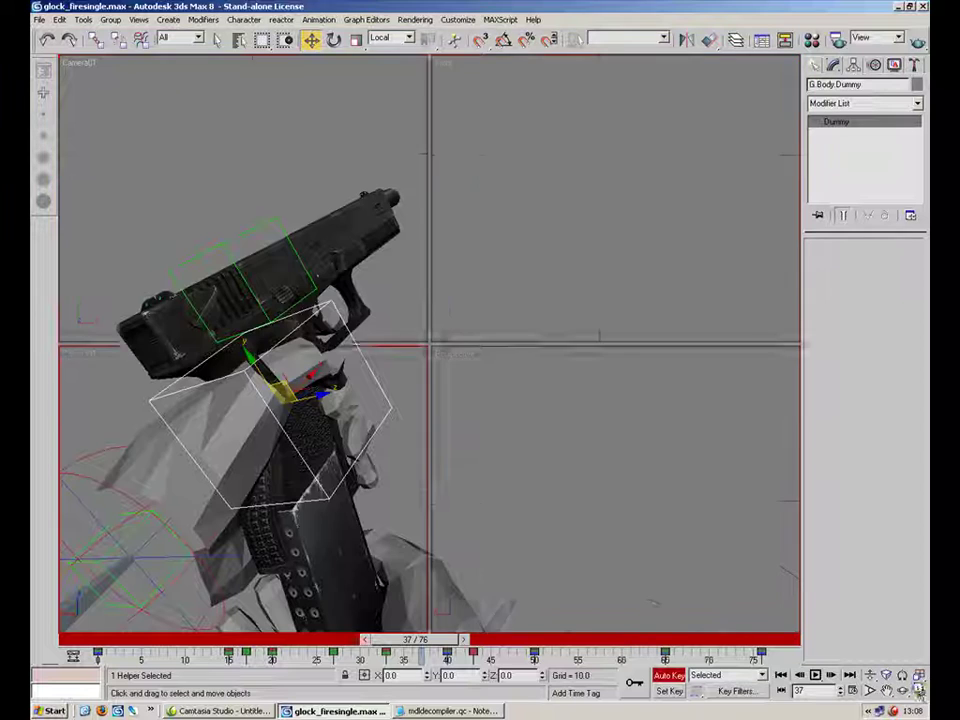
pyautogui.click(920, 690)
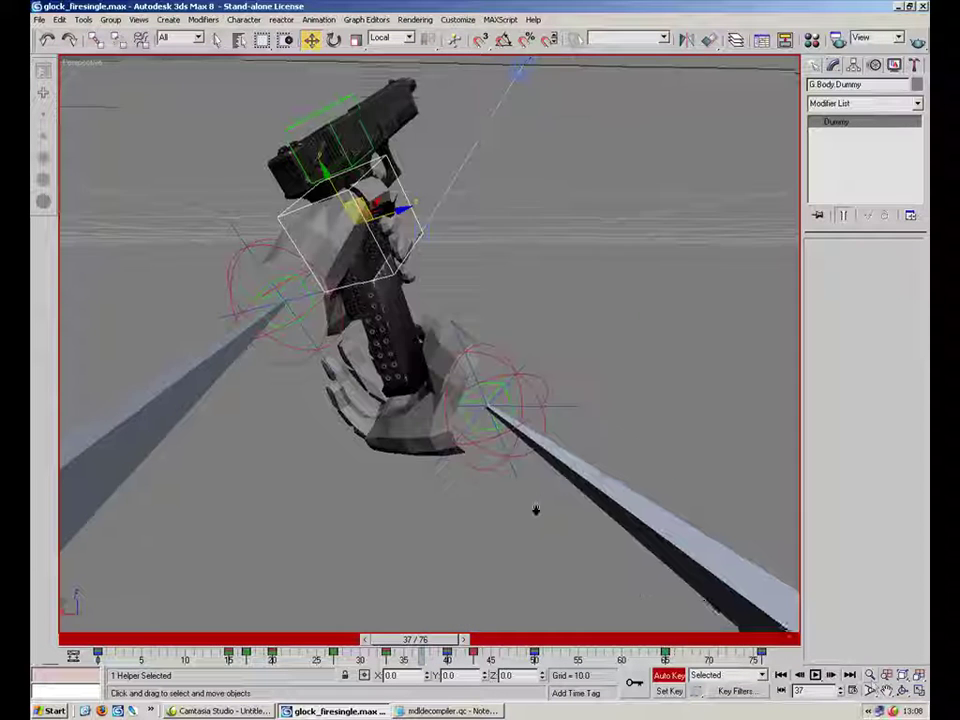
pyautogui.scroll(3, 531, 497)
pyautogui.click(588, 426)
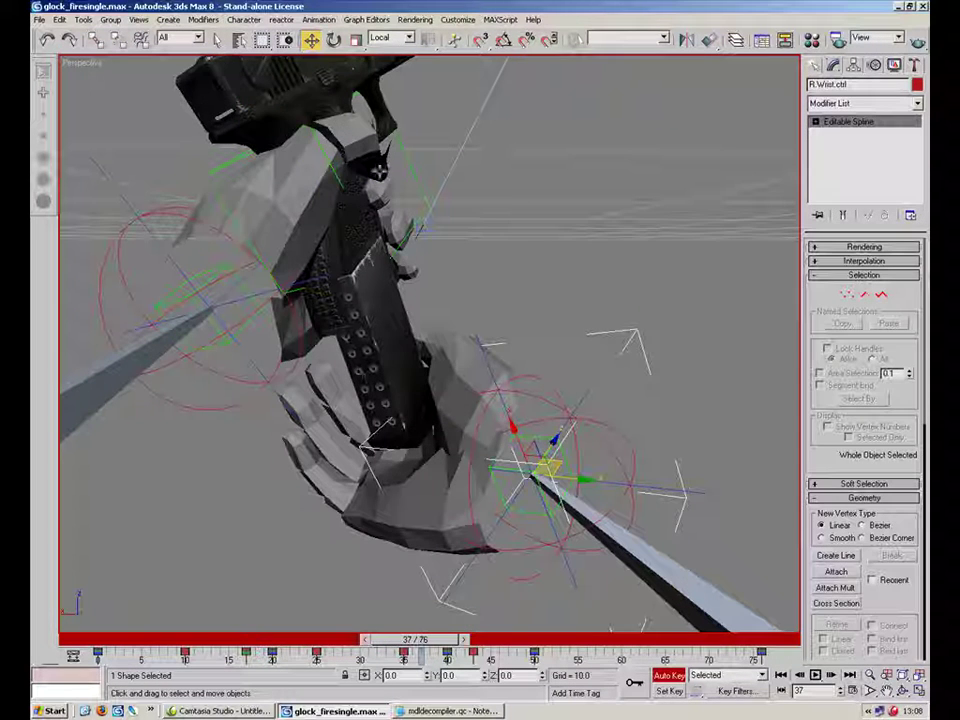
pyautogui.moveTo(432, 648); pyautogui.dragTo(421, 645)
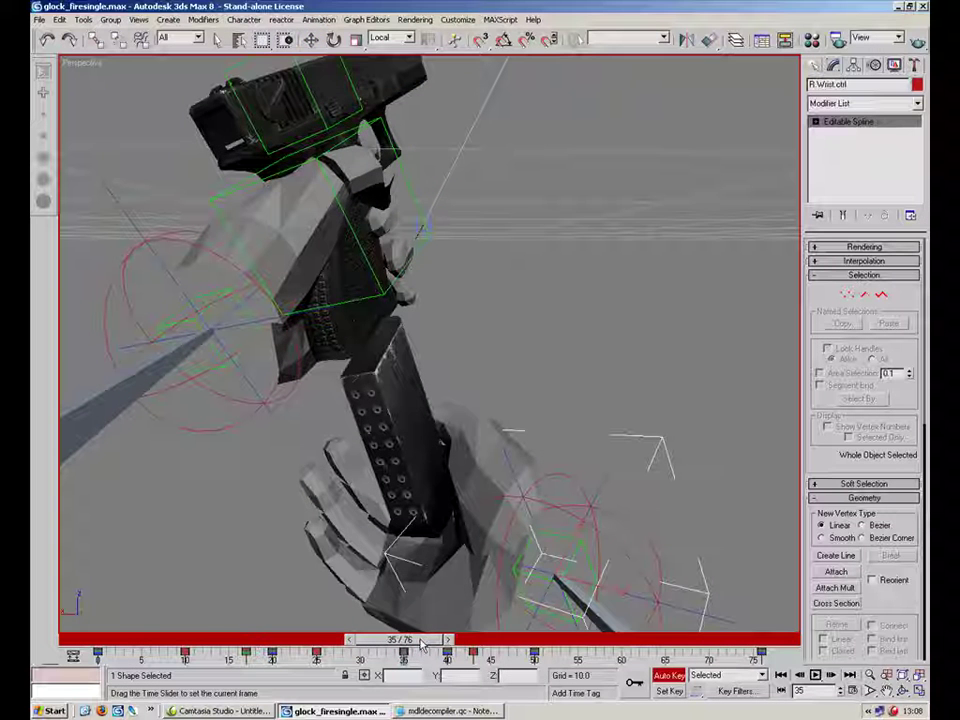
pyautogui.moveTo(568, 568); pyautogui.dragTo(540, 552)
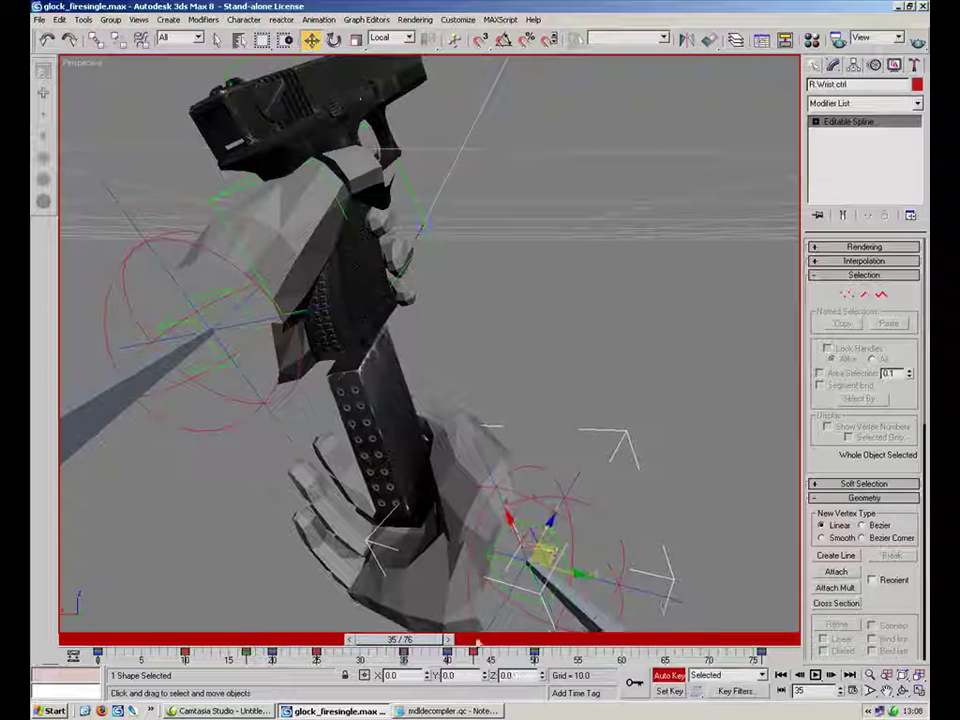
pyautogui.moveTo(431, 640); pyautogui.dragTo(402, 638)
pyautogui.press('w')
pyautogui.moveTo(540, 545)
pyautogui.mouseDown()
pyautogui.moveTo(546, 514)
pyautogui.moveTo(548, 532)
pyautogui.mouseUp()
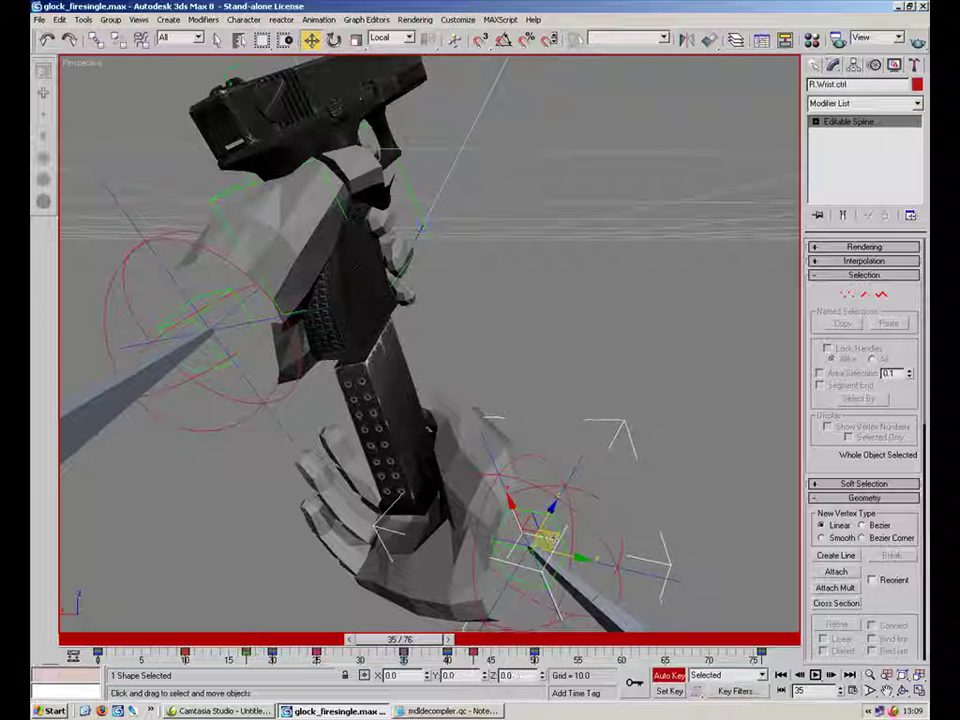
# Review the magazine insertion through frame 52, then play the reload back in the Perspective and Camera01 views.
pyautogui.moveTo(430, 641); pyautogui.dragTo(586, 640)
pyautogui.press('w')
pyautogui.keyDown('alt'); pyautogui.moveTo(410, 360); pyautogui.dragTo(565, 618, button='middle'); pyautogui.keyUp('alt')
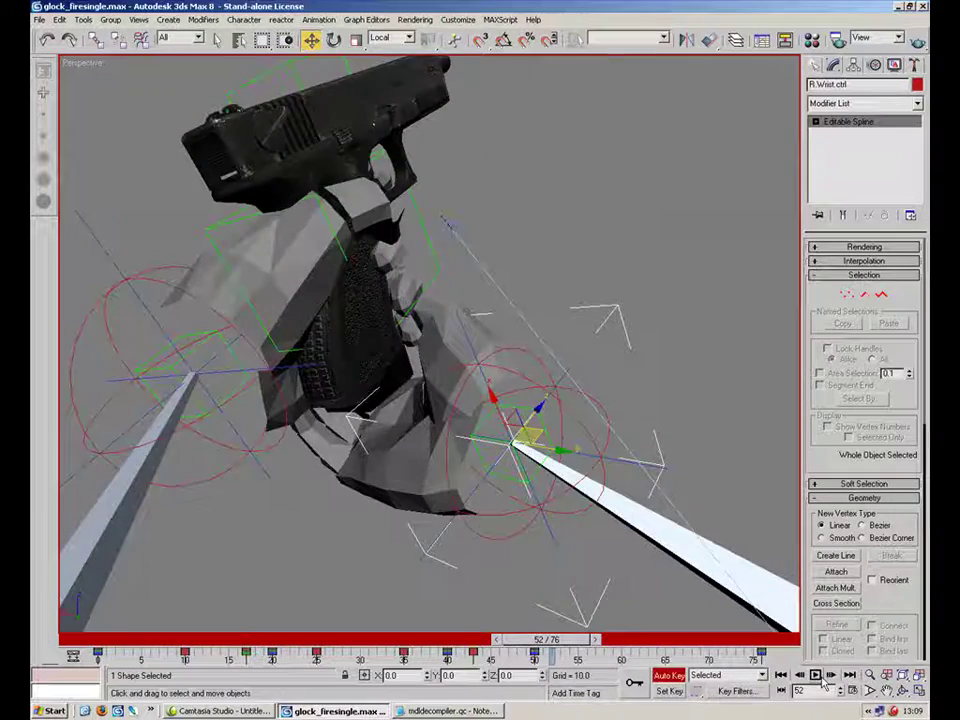
pyautogui.click(816, 676)
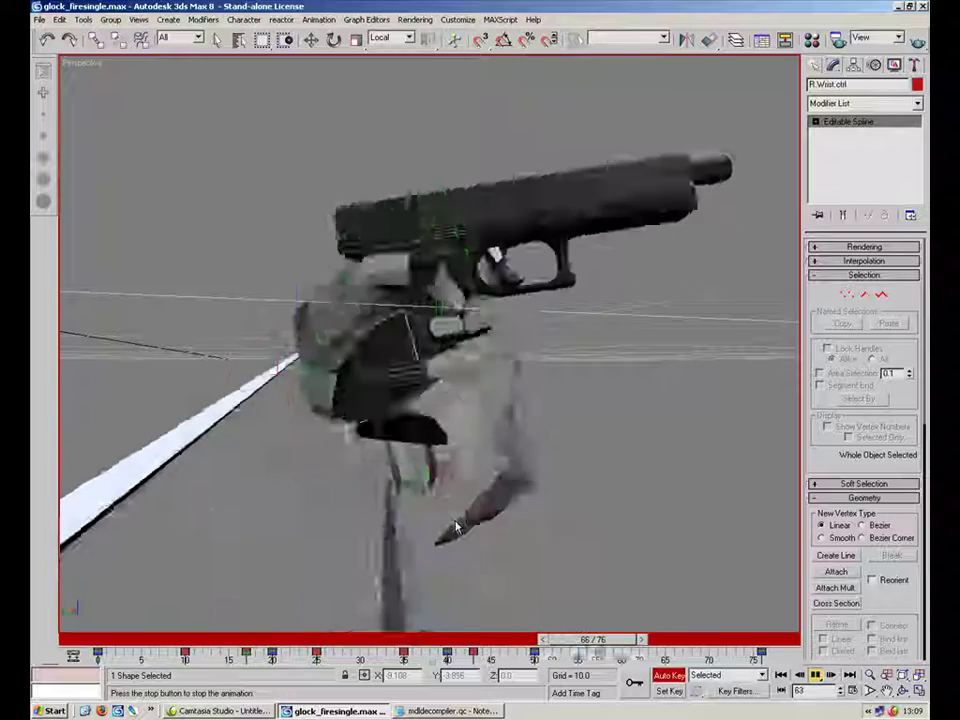
pyautogui.press('w')
pyautogui.hotkey('alt', 'w')
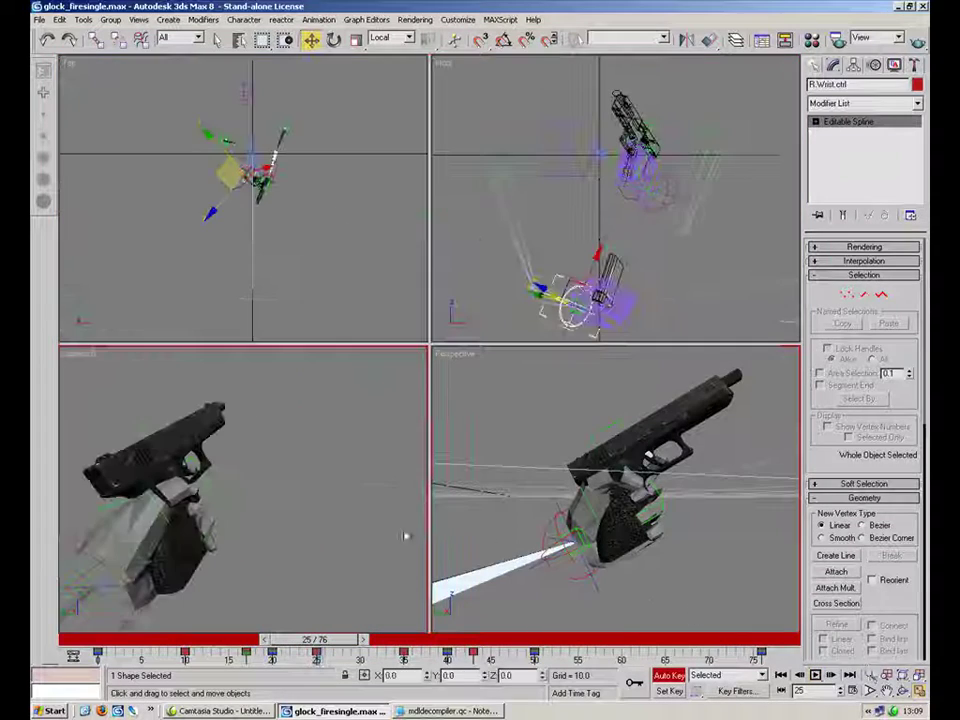
pyautogui.click(489, 543)
pyautogui.hotkey('alt', 'w')
pyautogui.click(815, 675)
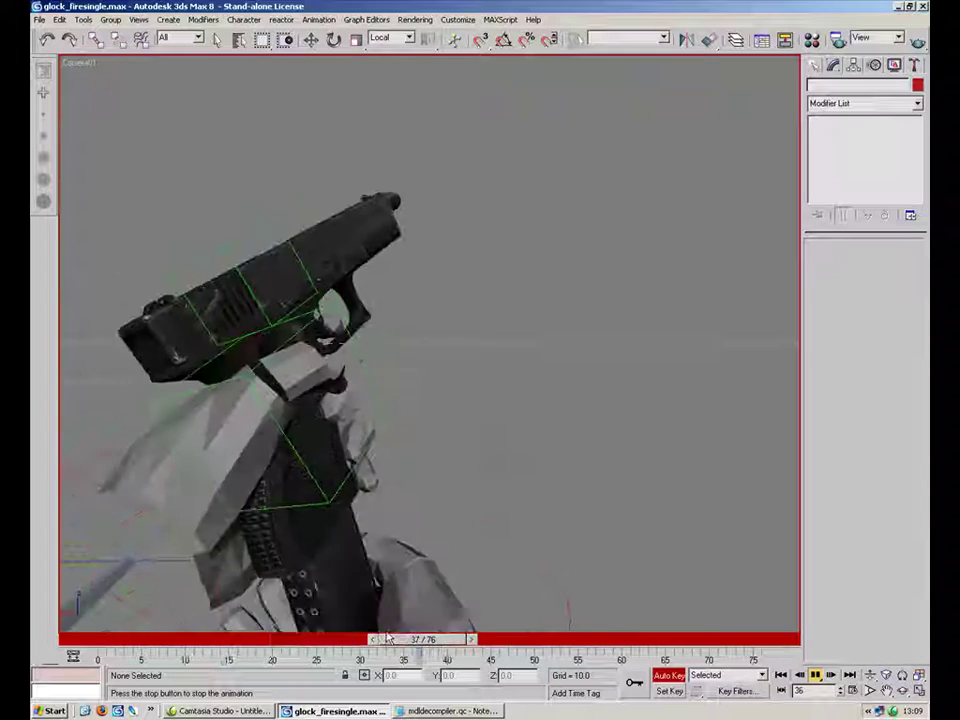
# Move R.Wrist.ctrl down and away from the grip at frame 50.
pyautogui.moveTo(393, 638); pyautogui.dragTo(552, 644)
pyautogui.press('w')
pyautogui.click(500, 466)
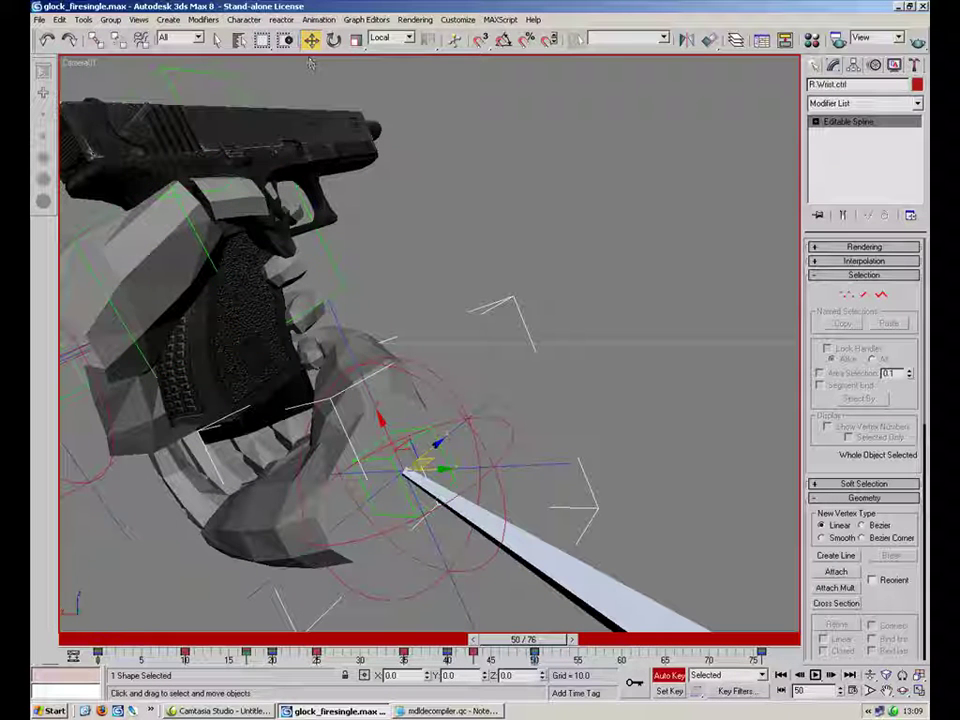
pyautogui.moveTo(411, 444); pyautogui.dragTo(482, 574)
# Rotate the free hand's Object31 and thumb piece Object19 at frame 50 to open its pose, and play the reload back.
pyautogui.click(350, 523)
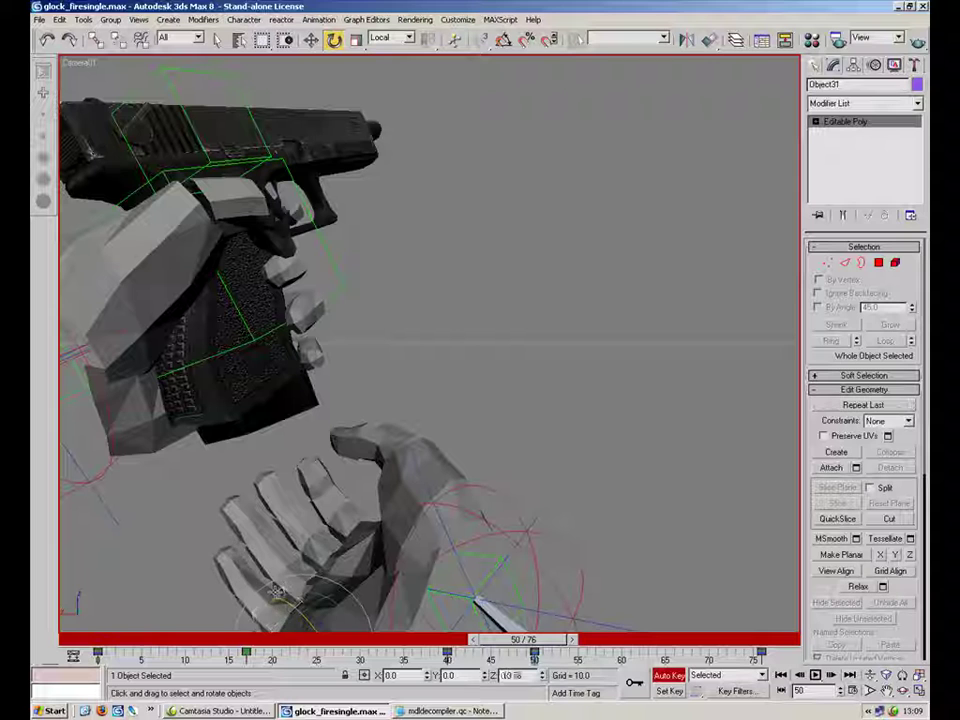
pyautogui.click(265, 548)
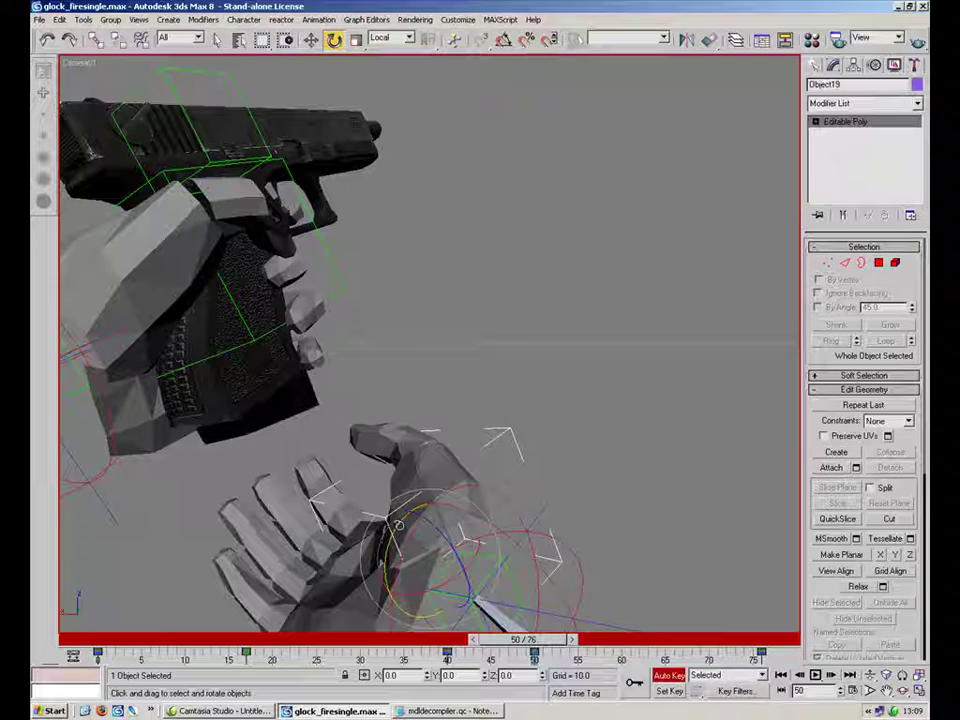
pyautogui.click(622, 581)
pyautogui.moveTo(545, 641); pyautogui.dragTo(815, 632)
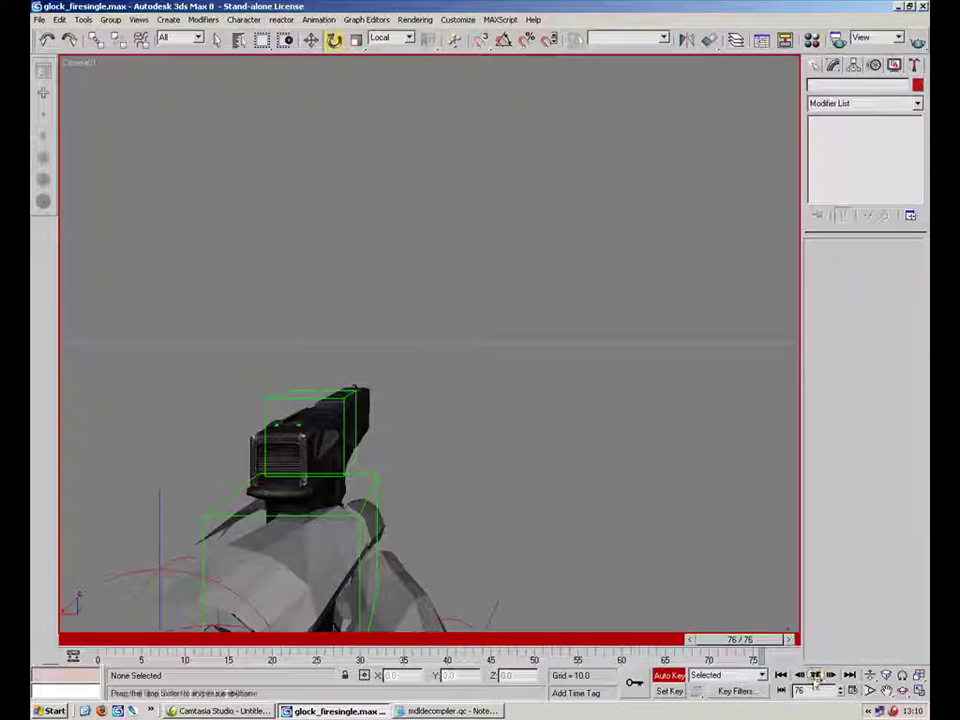
pyautogui.click(815, 675)
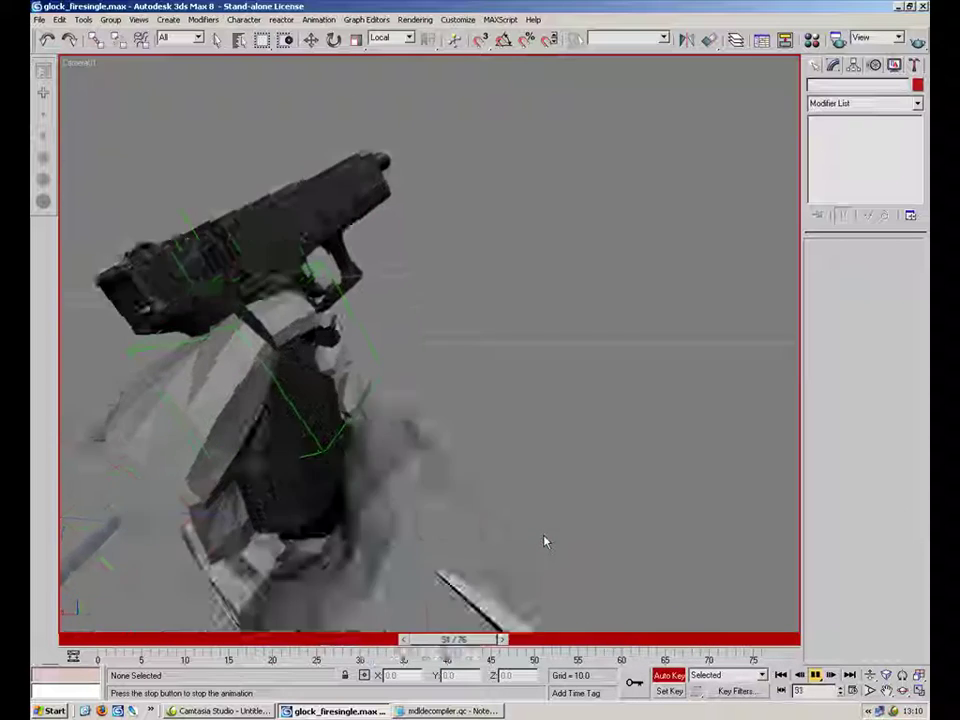
# In the Perspective view, reposition R.Wrist.ctrl at frame 30 to pose the hand carrying the new magazine below the gun.
pyautogui.moveTo(600, 638); pyautogui.dragTo(310, 649)
pyautogui.hotkey('alt', 'w')
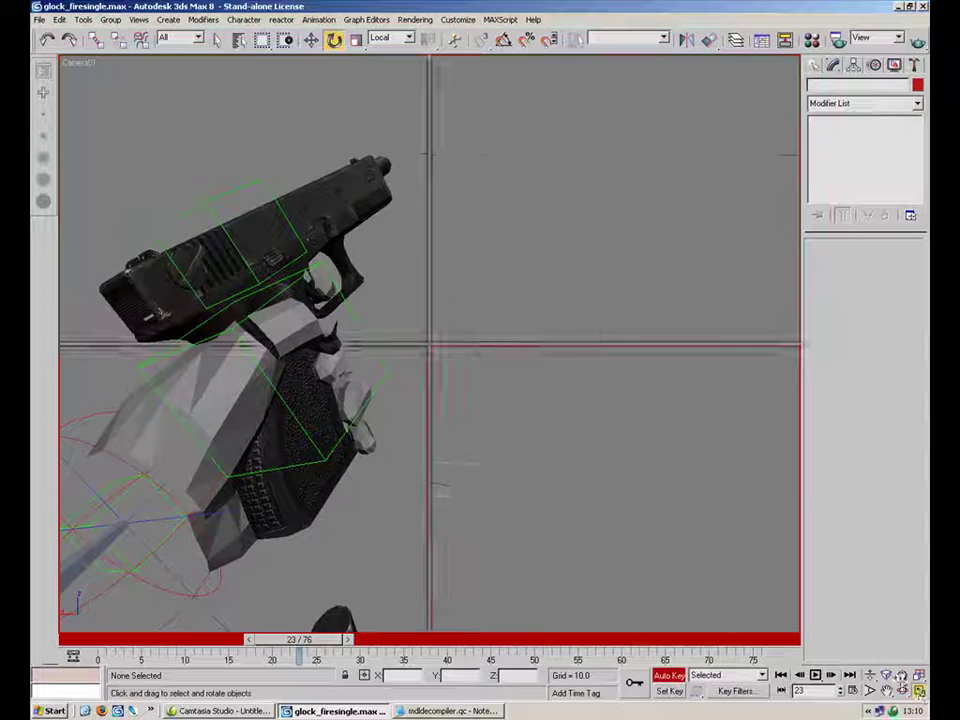
pyautogui.hotkey('alt', 'w')
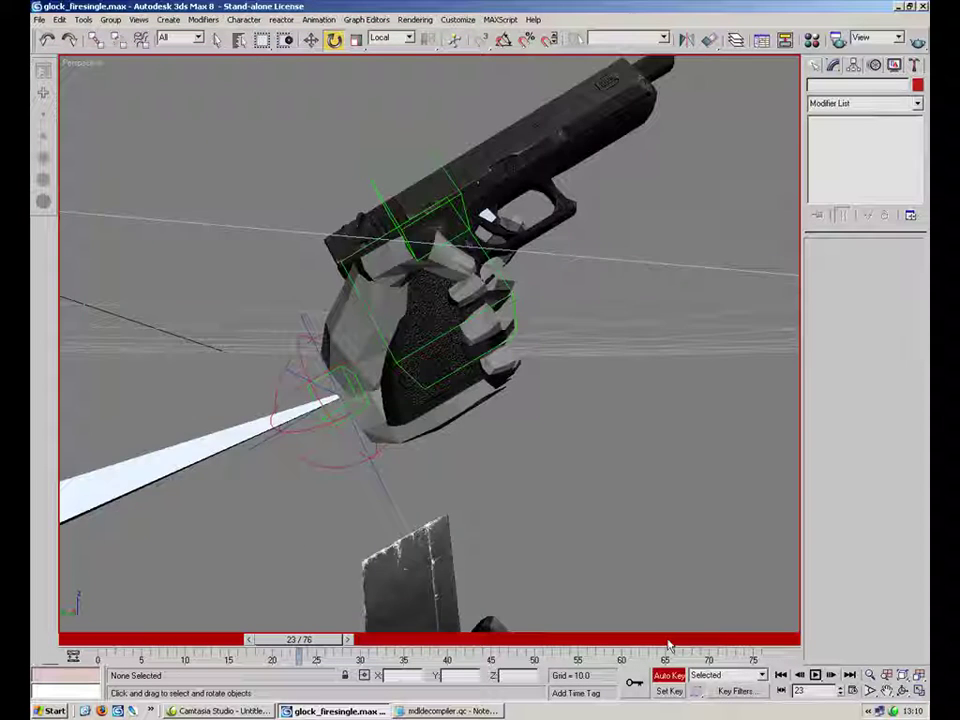
pyautogui.moveTo(544, 580); pyautogui.dragTo(544, 399, button='middle')
pyautogui.click(355, 553)
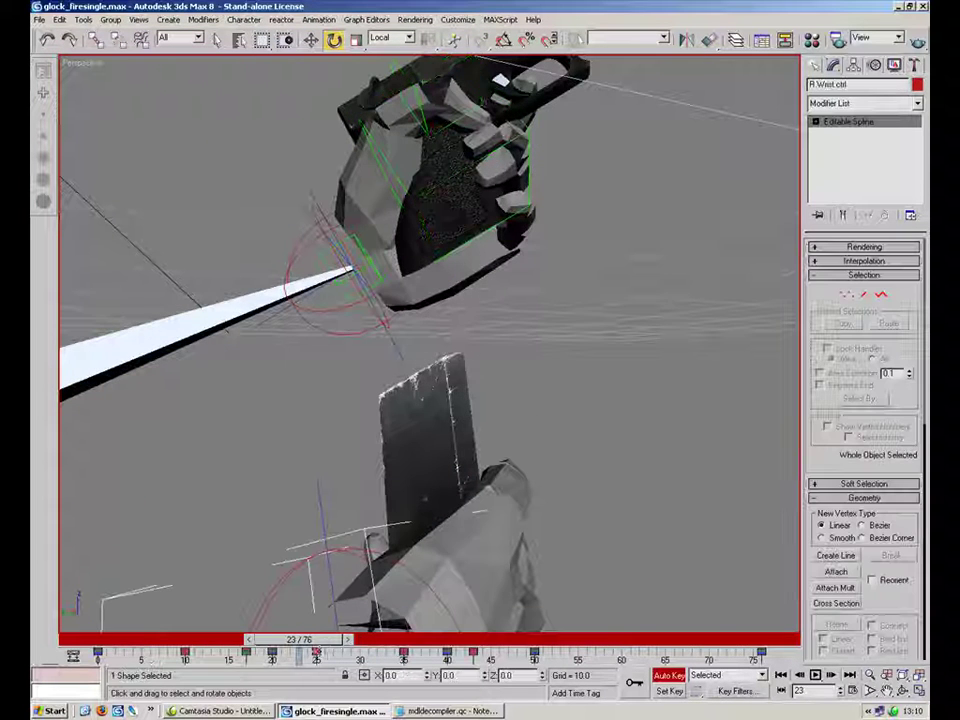
pyautogui.moveTo(300, 640); pyautogui.dragTo(385, 636)
pyautogui.keyDown('alt'); pyautogui.moveTo(530, 540); pyautogui.dragTo(432, 458, button='middle'); pyautogui.keyUp('alt')
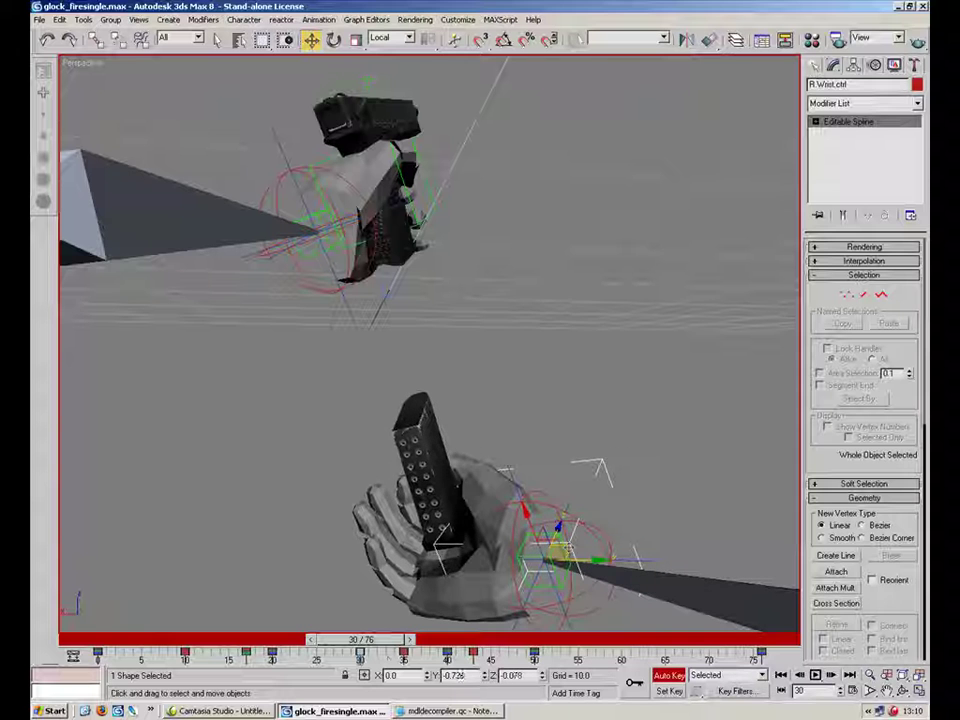
# Retime G.Body.Dummy's frame 43 key to frame 42 and play the animation back.
pyautogui.moveTo(370, 640); pyautogui.dragTo(572, 618)
pyautogui.keyDown('alt'); pyautogui.moveTo(526, 384); pyautogui.dragTo(525, 592, button='middle'); pyautogui.keyUp('alt')
pyautogui.click(425, 210)
pyautogui.moveTo(555, 639); pyautogui.dragTo(445, 623)
pyautogui.moveTo(455, 623); pyautogui.dragTo(574, 647)
pyautogui.press('/')
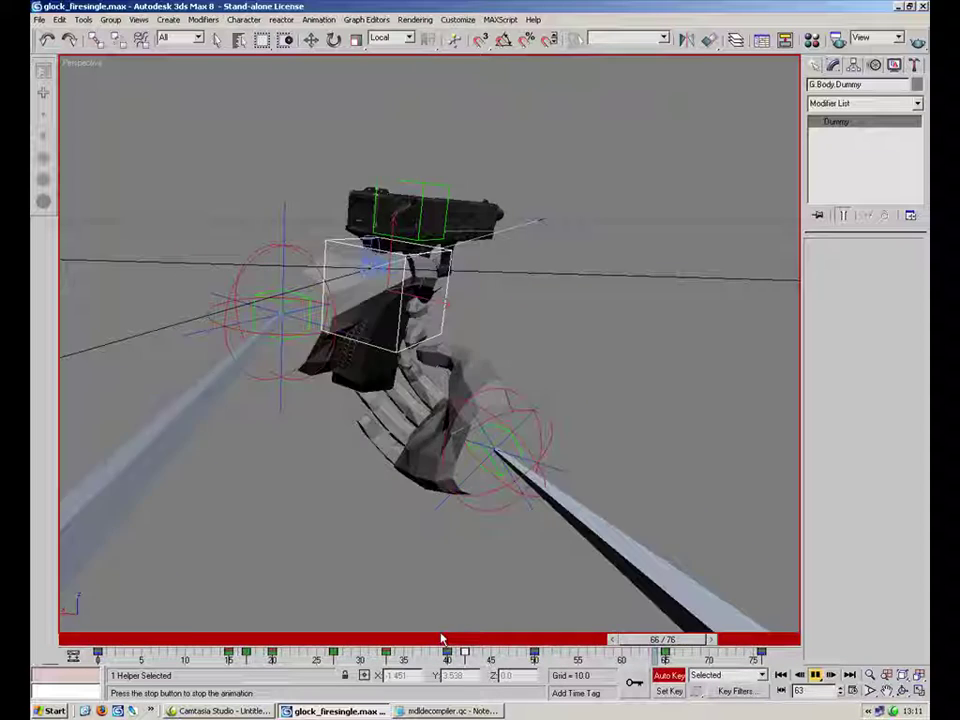
# Adjust G.Body.Dummy's placement at frame 33 and check the gun's motion through the magazine insertion.
pyautogui.moveTo(272, 640); pyautogui.dragTo(412, 640)
pyautogui.press('w')
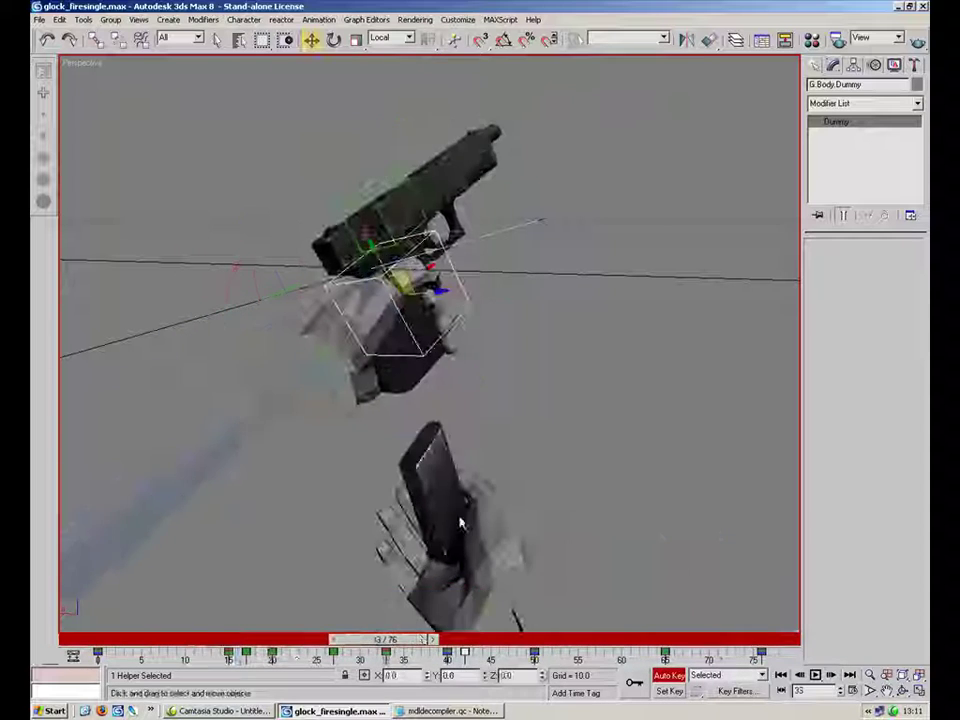
pyautogui.click(469, 354)
pyautogui.moveTo(398, 646)
pyautogui.mouseDown()
pyautogui.moveTo(310, 646)
pyautogui.moveTo(402, 645)
pyautogui.mouseUp()
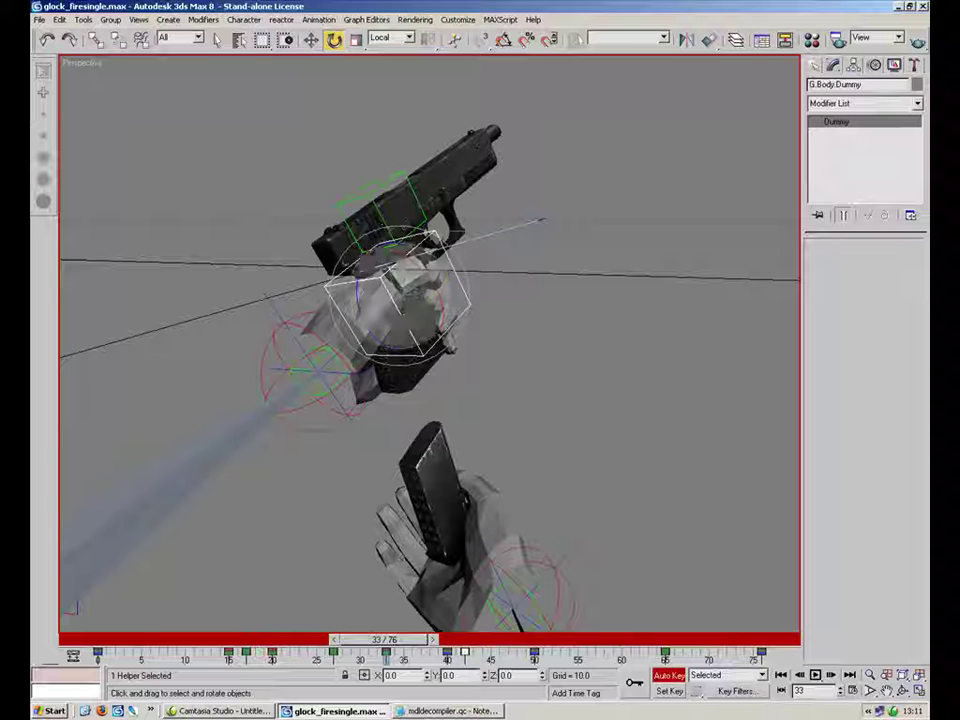
pyautogui.moveTo(385, 640); pyautogui.dragTo(399, 621)
pyautogui.press('e')
pyautogui.press('w')
pyautogui.keyDown('alt'); pyautogui.moveTo(387, 270); pyautogui.dragTo(418, 287, button='middle'); pyautogui.keyUp('alt')
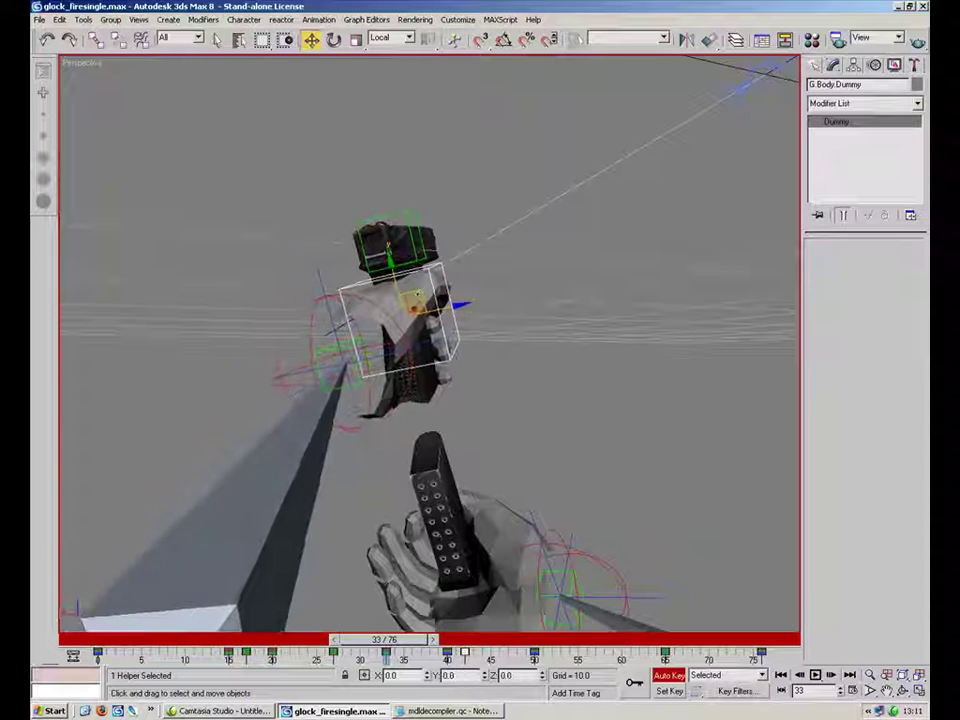
pyautogui.moveTo(383, 638); pyautogui.dragTo(561, 637)
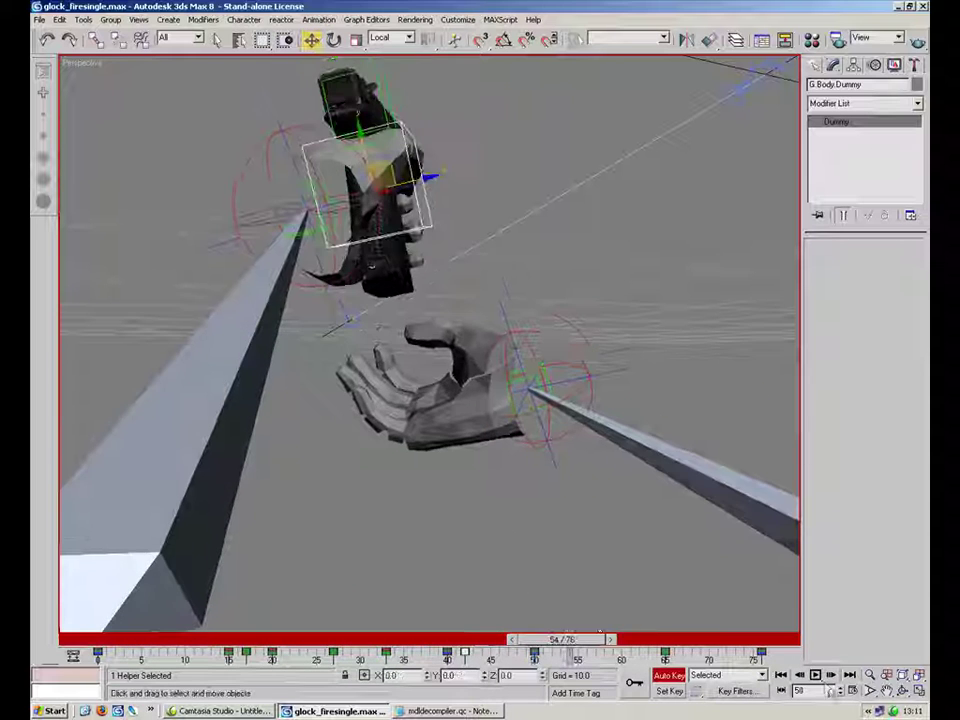
# Rotate G.Body.Dummy about 4 degrees around its local Z axis at frame 12.
pyautogui.press('/')
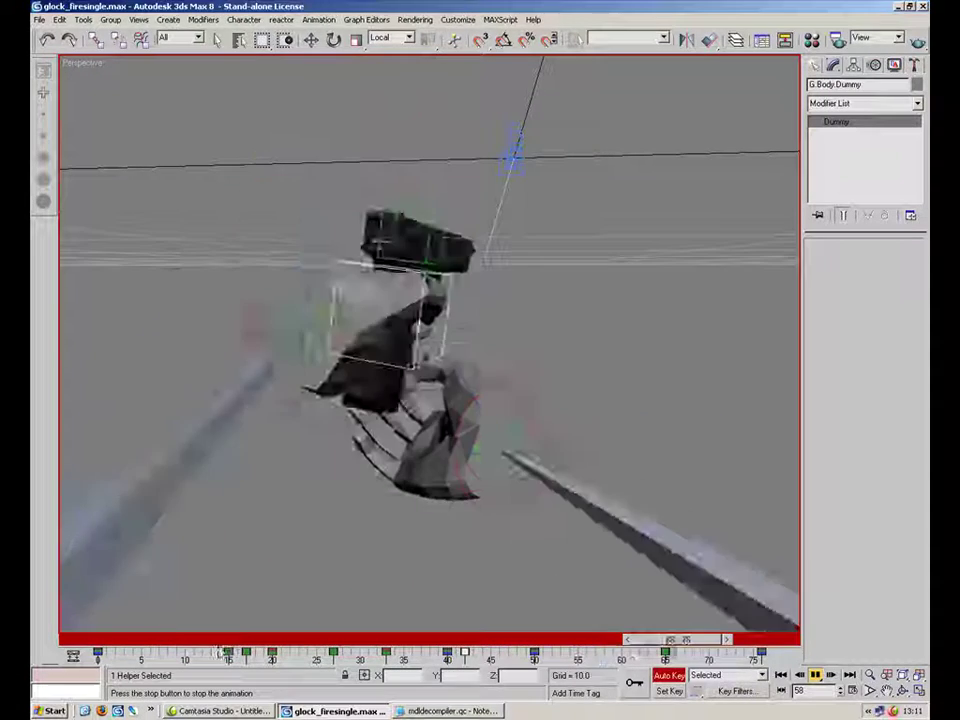
pyautogui.moveTo(215, 643); pyautogui.dragTo(293, 643)
pyautogui.press('w')
pyautogui.click(463, 241)
pyautogui.click(455, 240)
pyautogui.moveTo(243, 641); pyautogui.dragTo(212, 645)
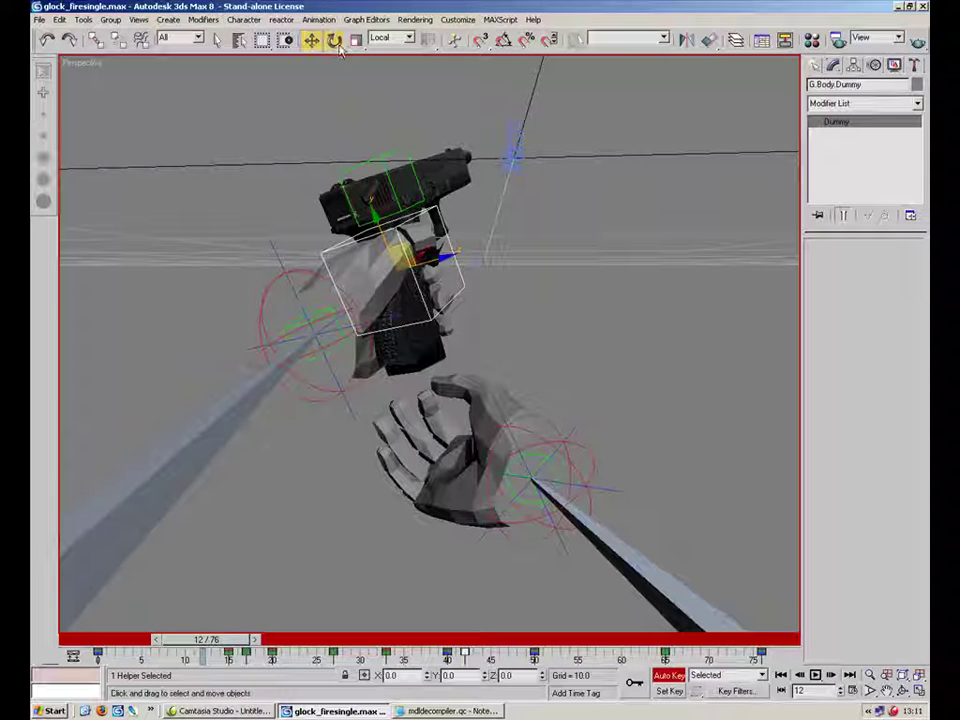
pyautogui.moveTo(363, 249); pyautogui.dragTo(359, 261)
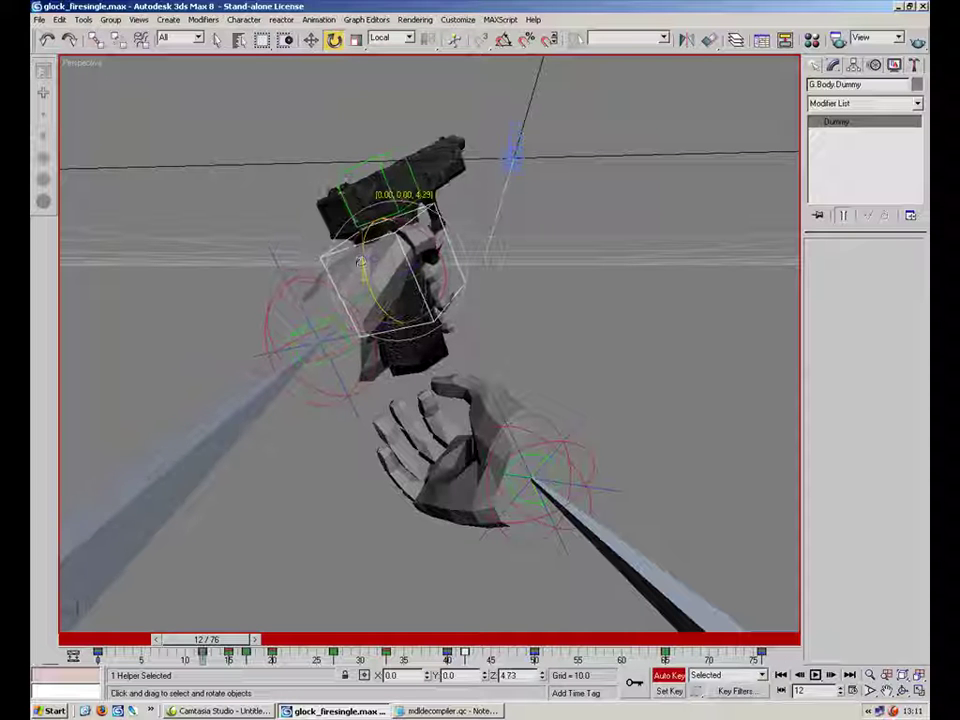
# Retime G.Body.Dummy's frame 17 key to frame 18, play the motion back and return to the Camera01 view.
pyautogui.moveTo(218, 625); pyautogui.dragTo(355, 641)
pyautogui.press('e')
pyautogui.press('/')
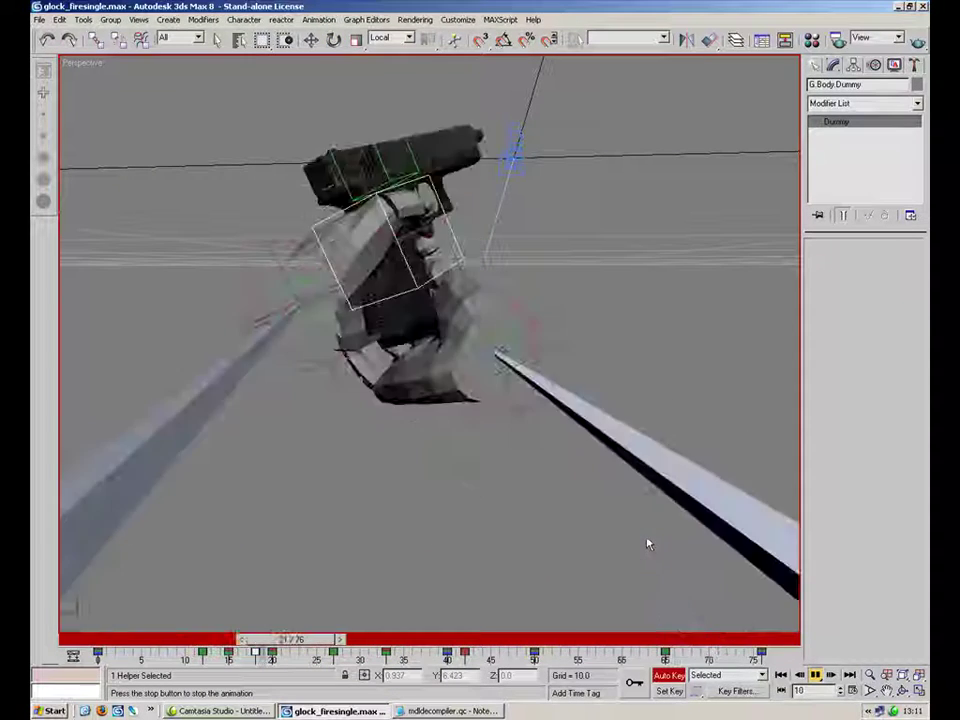
pyautogui.click(781, 675)
pyautogui.click(919, 691)
pyautogui.click(375, 587)
pyautogui.click(919, 691)
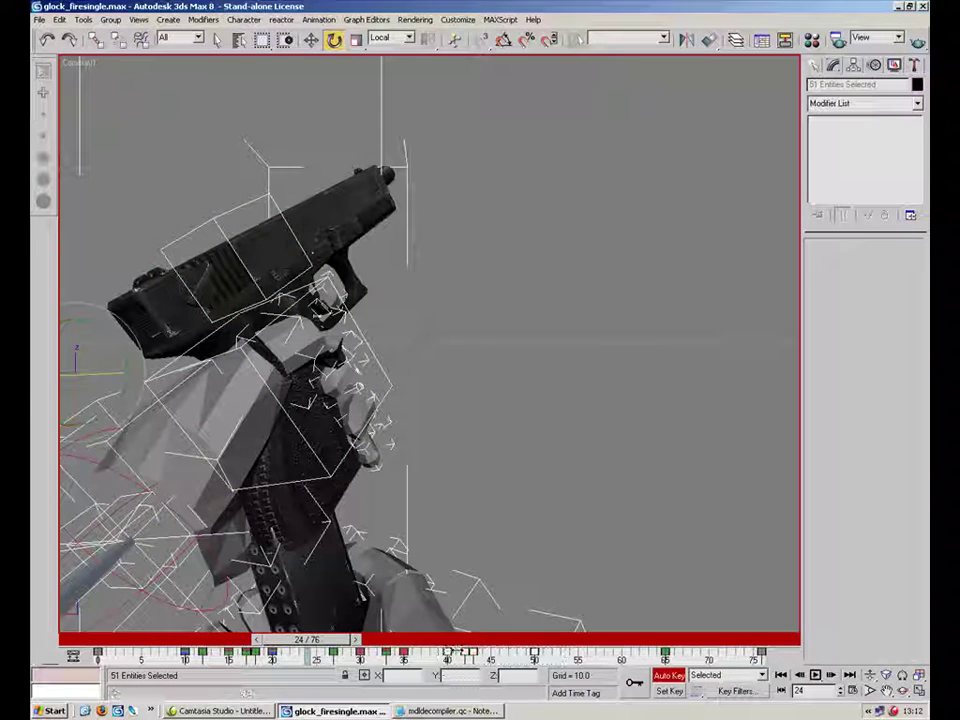
# Try shifting all objects' keys between frames 40 and 50 five frames later and review the reload's timing.
pyautogui.click(816, 676)
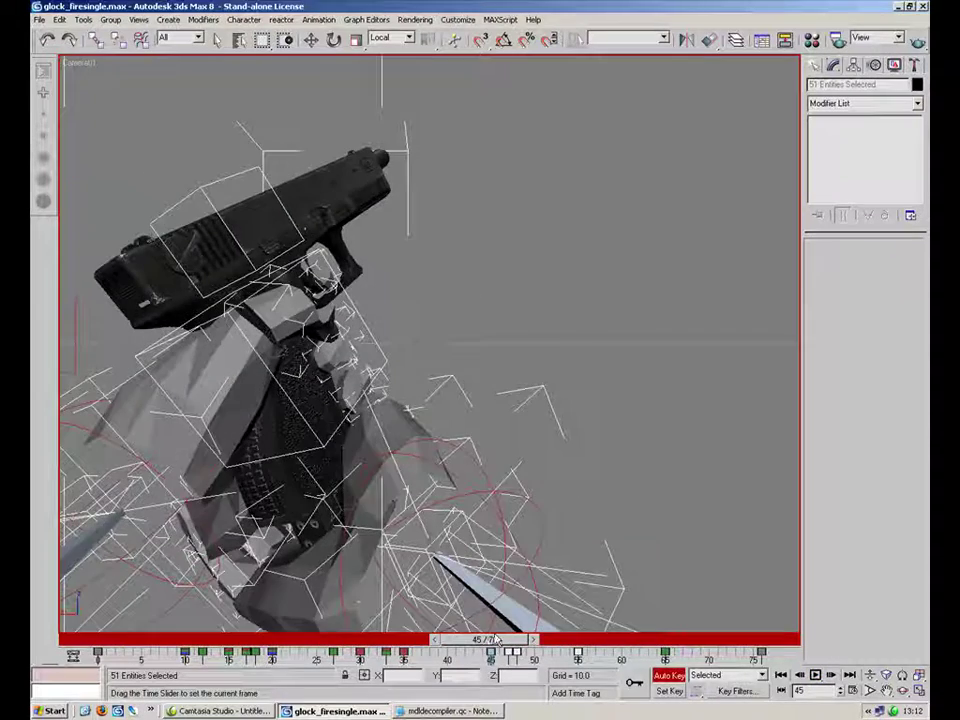
pyautogui.press('e')
pyautogui.moveTo(490, 645); pyautogui.dragTo(157, 641)
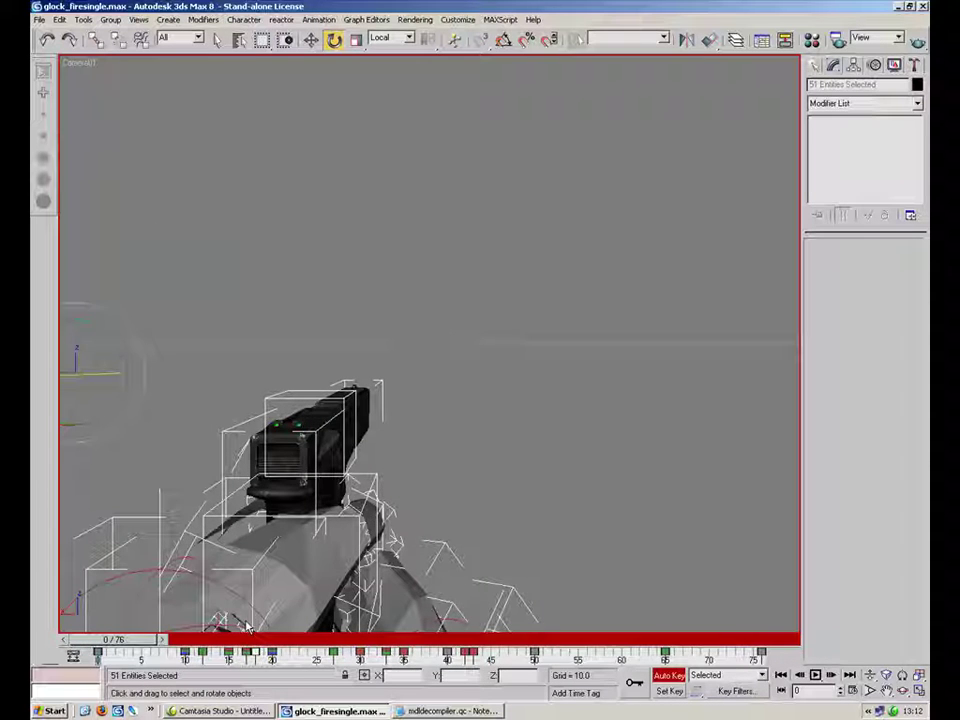
# Select G.Body.Dummy alone and shift its position slightly at frame 27.
pyautogui.moveTo(228, 640); pyautogui.dragTo(268, 641)
pyautogui.click(512, 321)
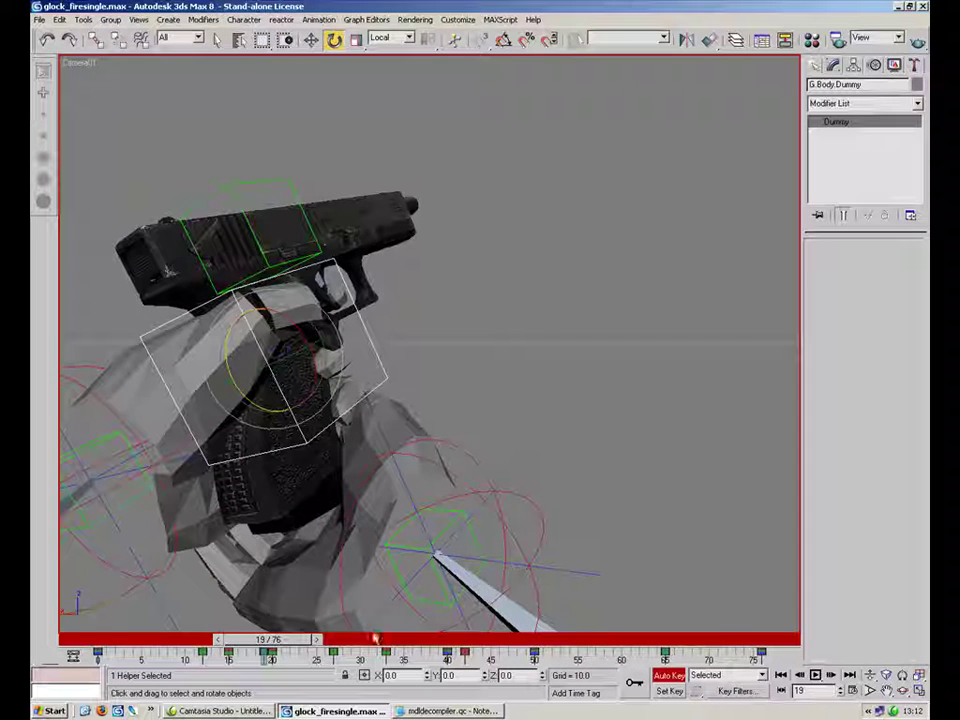
pyautogui.moveTo(280, 641); pyautogui.dragTo(322, 642)
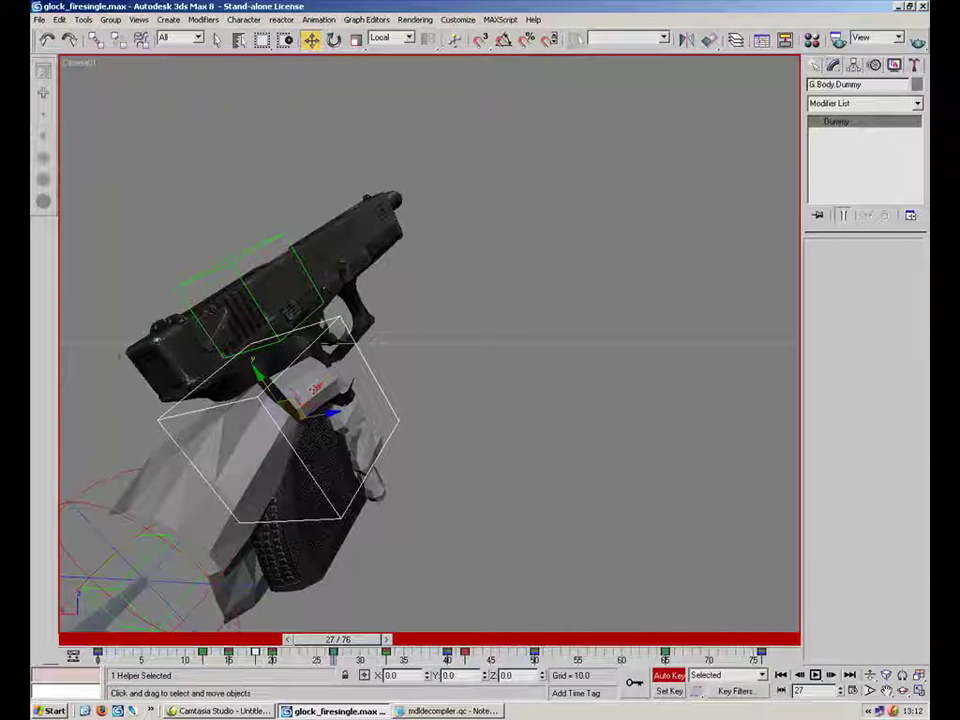
pyautogui.moveTo(352, 645)
pyautogui.mouseDown()
pyautogui.moveTo(268, 640)
pyautogui.moveTo(343, 641)
pyautogui.mouseUp()
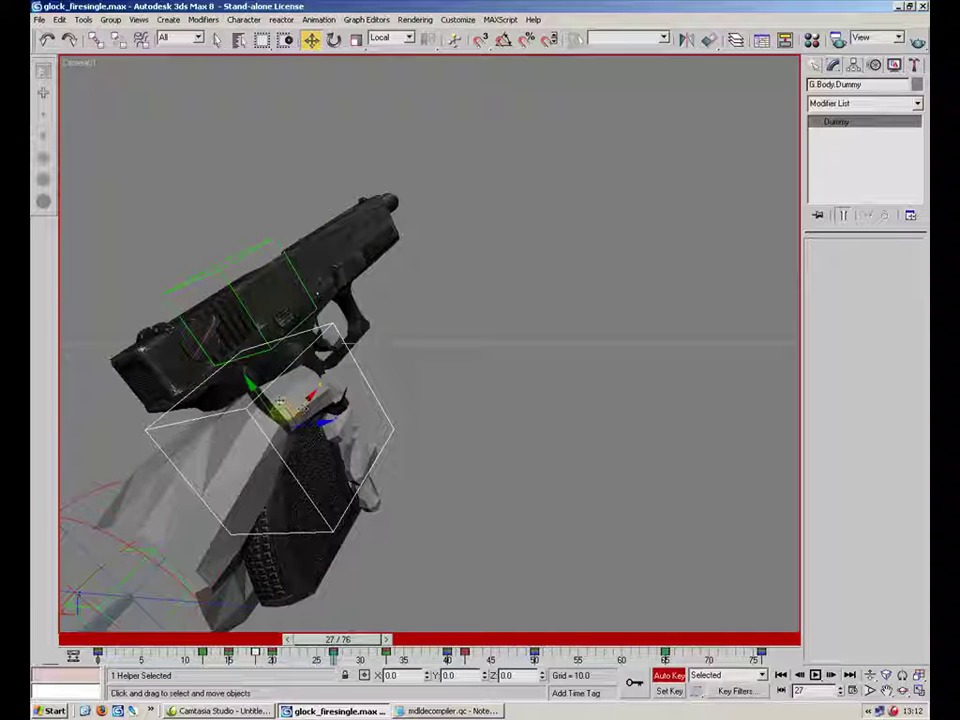
# Review the complete reload up to frame 76 and play it back from the Camera01 view.
pyautogui.moveTo(347, 641); pyautogui.dragTo(681, 616)
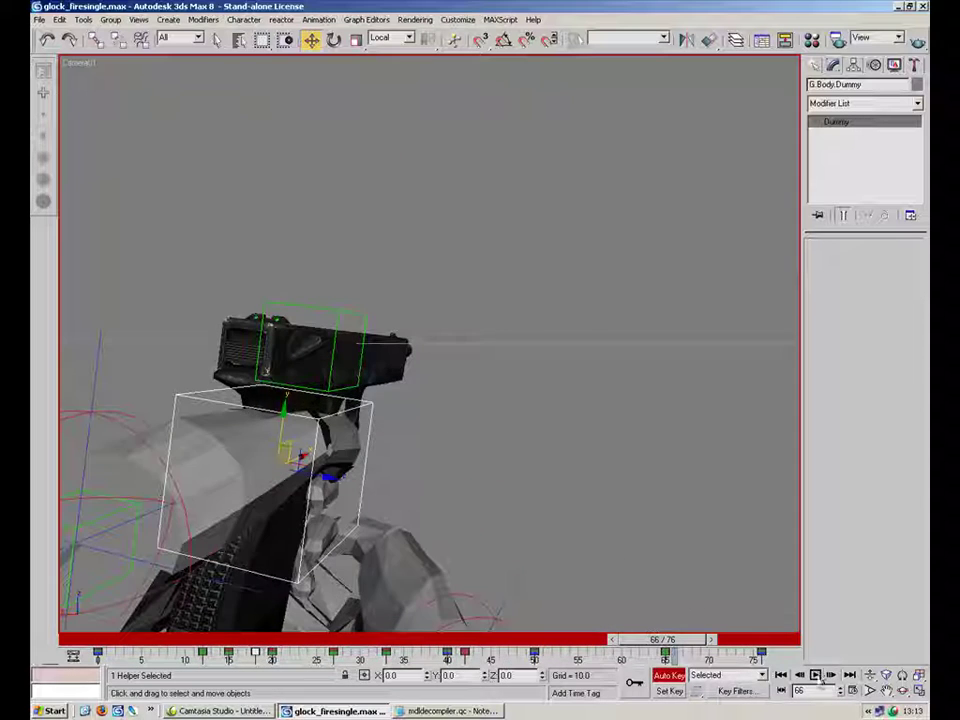
pyautogui.click(816, 676)
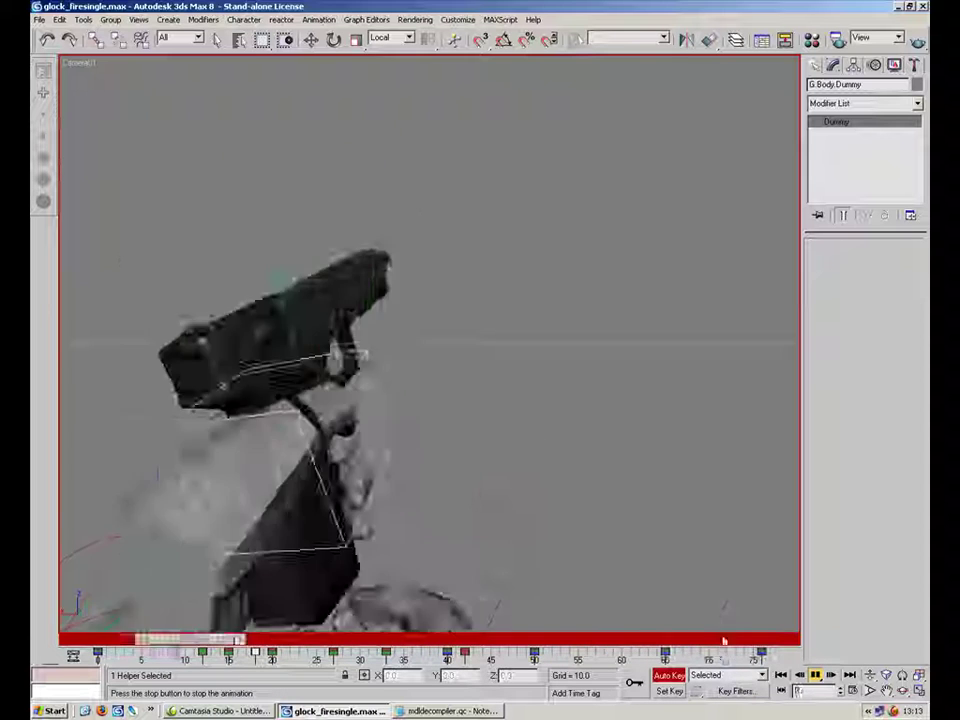
pyautogui.moveTo(396, 638); pyautogui.dragTo(113, 639)
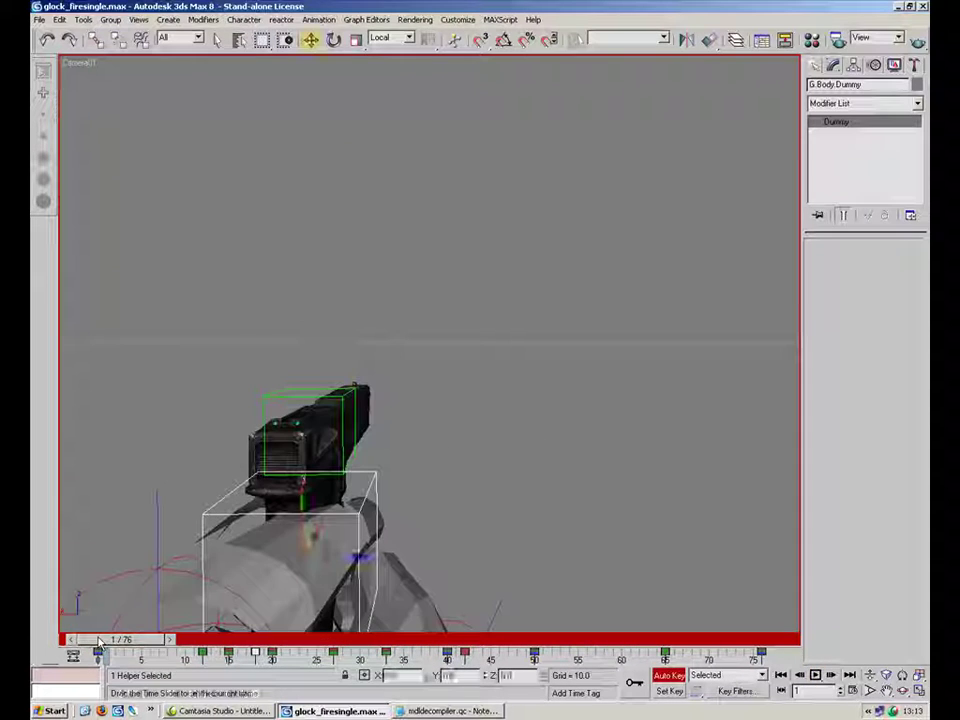
pyautogui.moveTo(222, 640); pyautogui.dragTo(352, 638)
pyautogui.moveTo(425, 633); pyautogui.dragTo(795, 648)
pyautogui.click(815, 675)
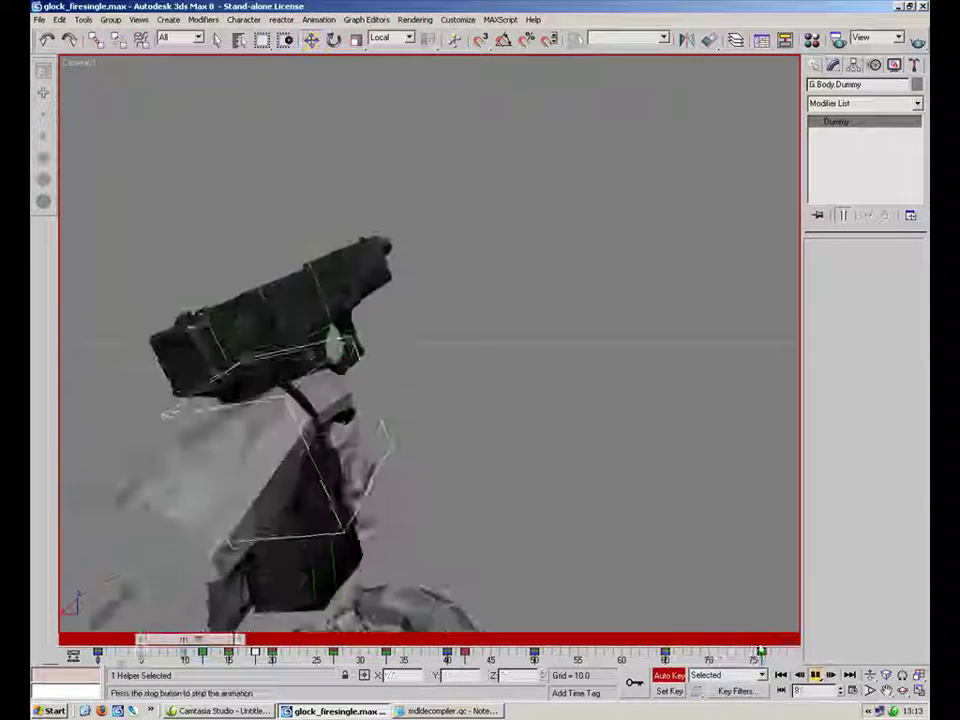